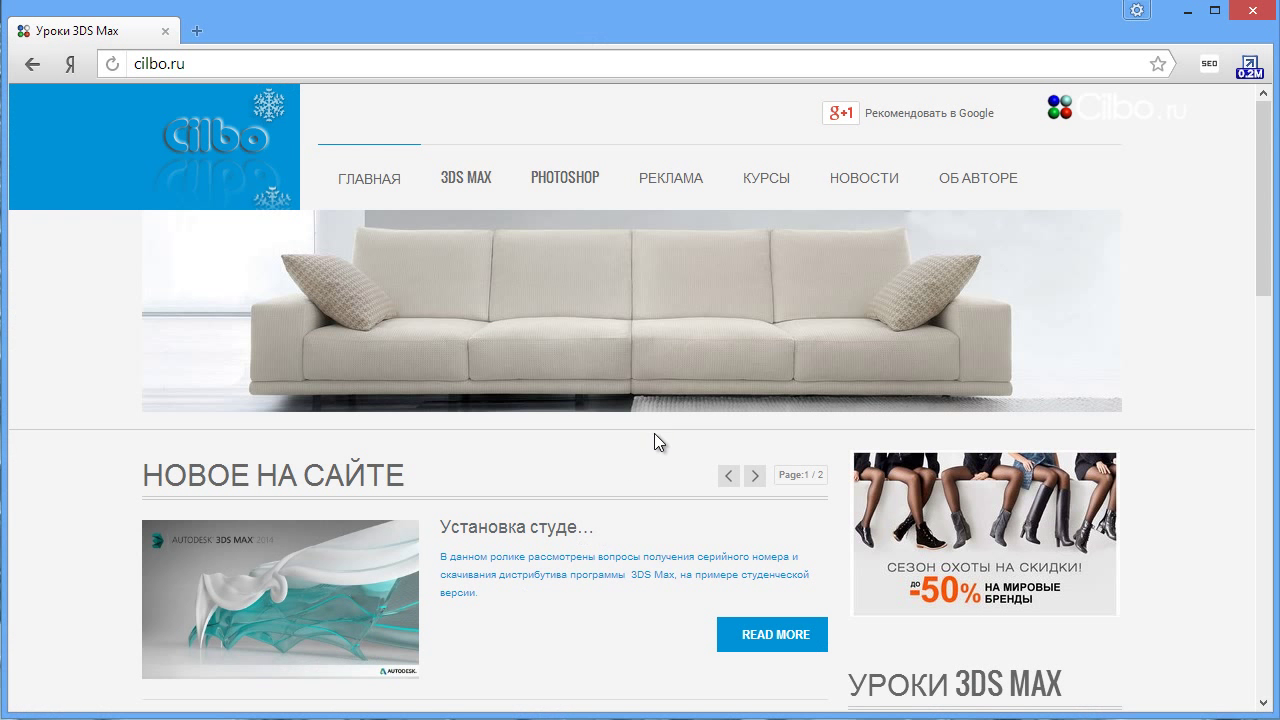
# Open the 3DS Max beginners' lessons page on cilbo.ru
pyautogui.scroll(-2, 661, 335)
pyautogui.scroll(-3, 661, 340)
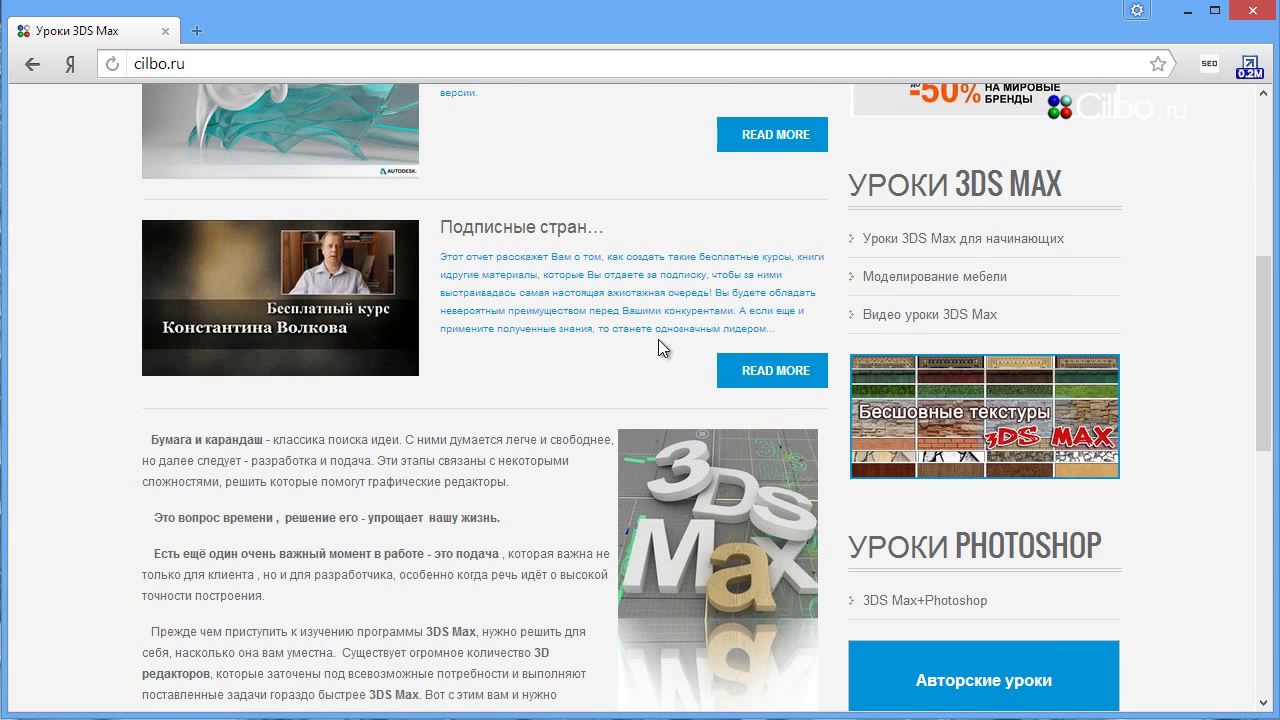
pyautogui.scroll(2, 658, 339)
pyautogui.scroll(3, 655, 330)
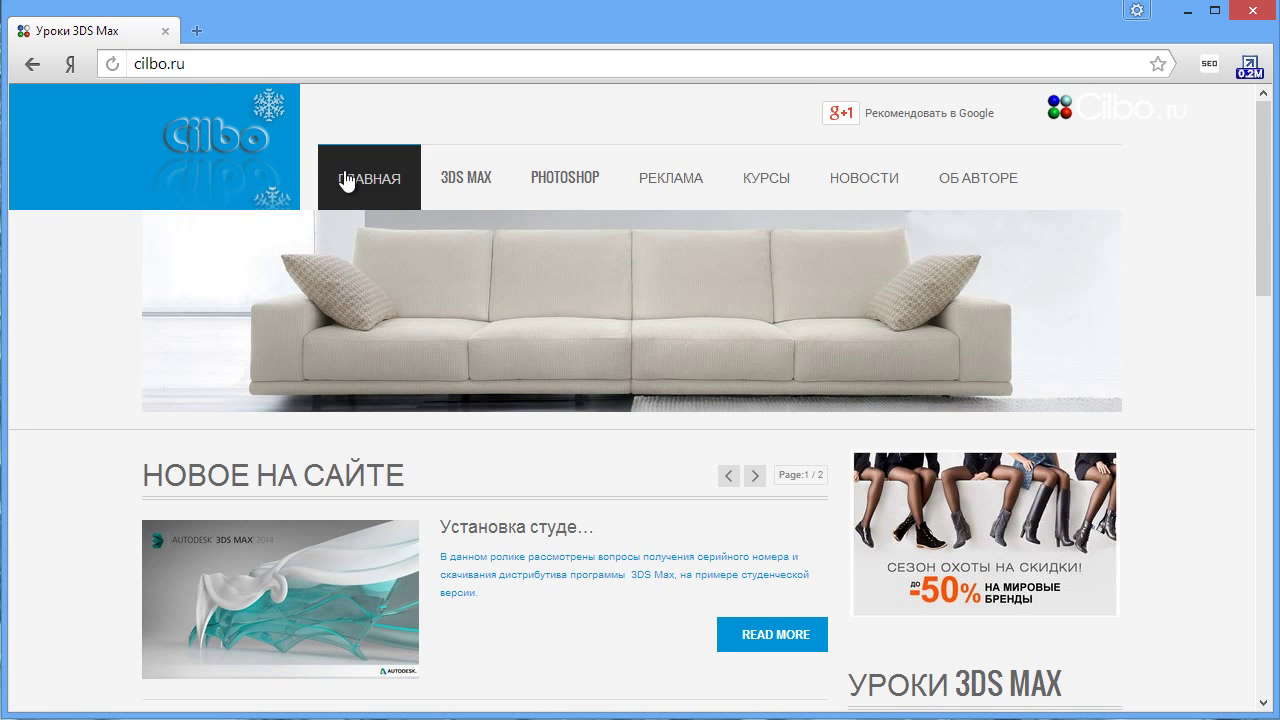
pyautogui.moveTo(466, 178)
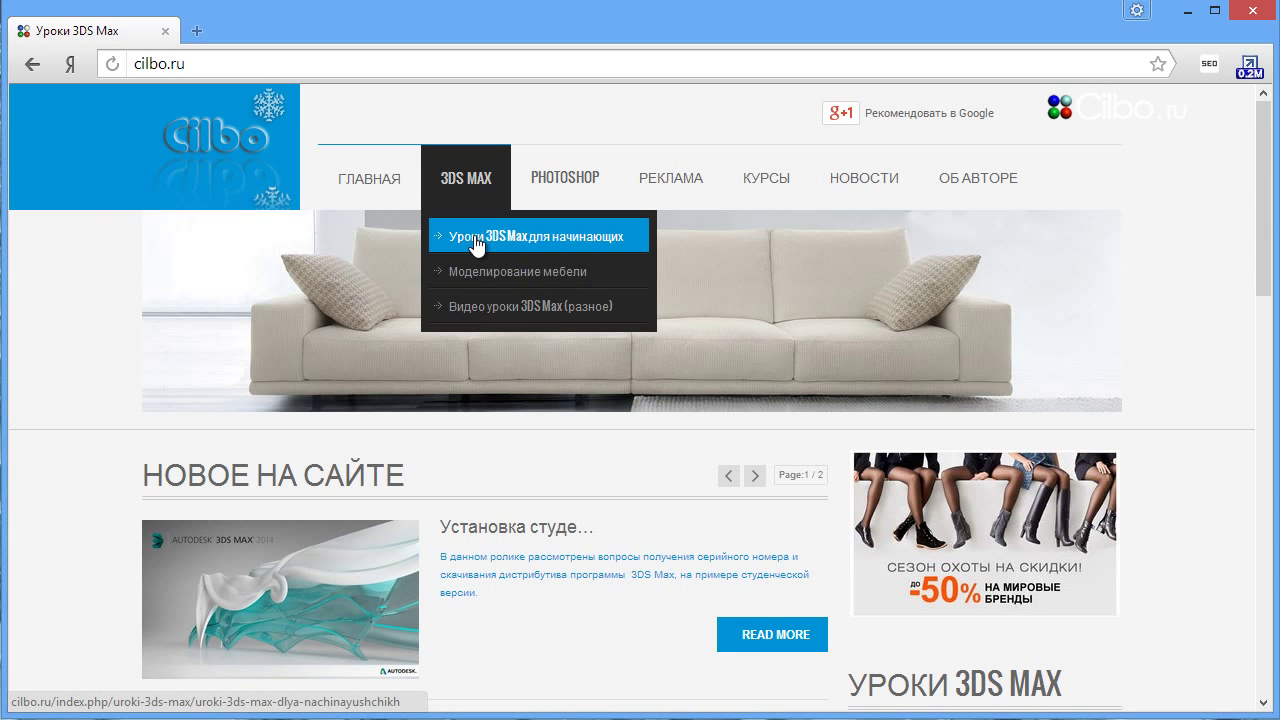
pyautogui.click(476, 240)
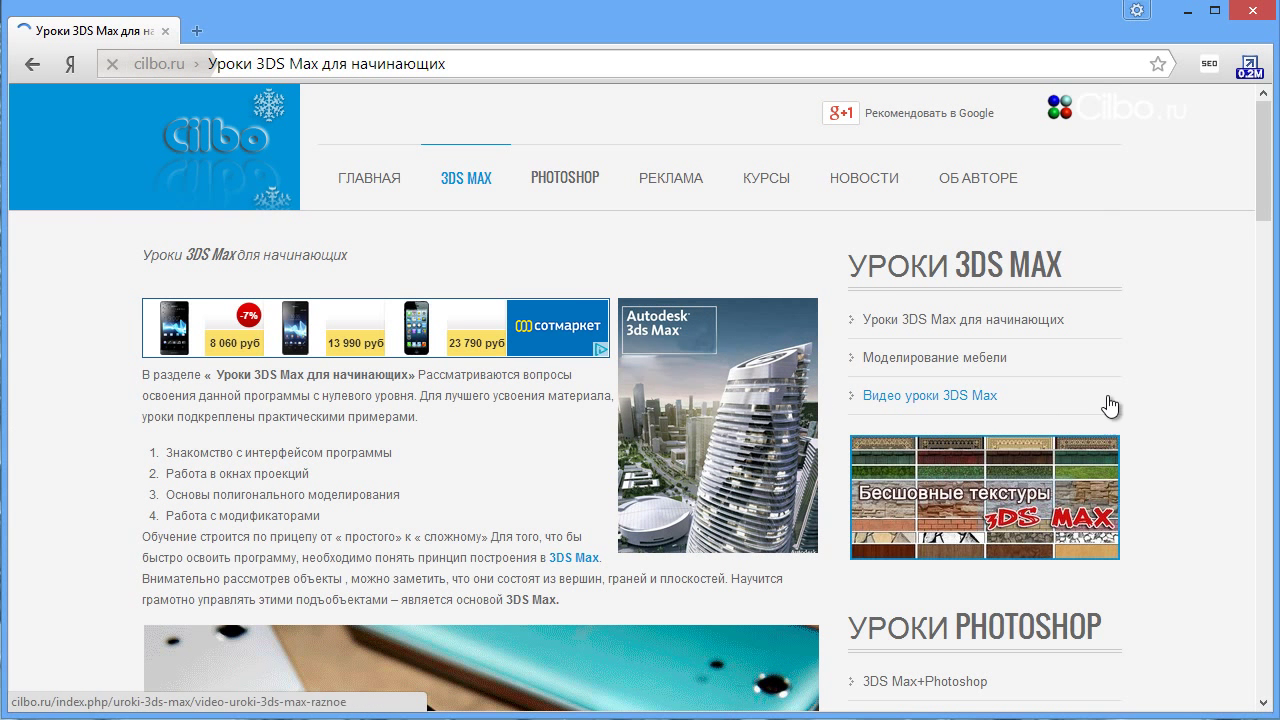
# Scroll to the Sony Xperia ZR banner slides, then minimize the browser
pyautogui.scroll(-1, 1130, 391)
pyautogui.scroll(-1, 1131, 391)
pyautogui.scroll(-1, 1131, 391)
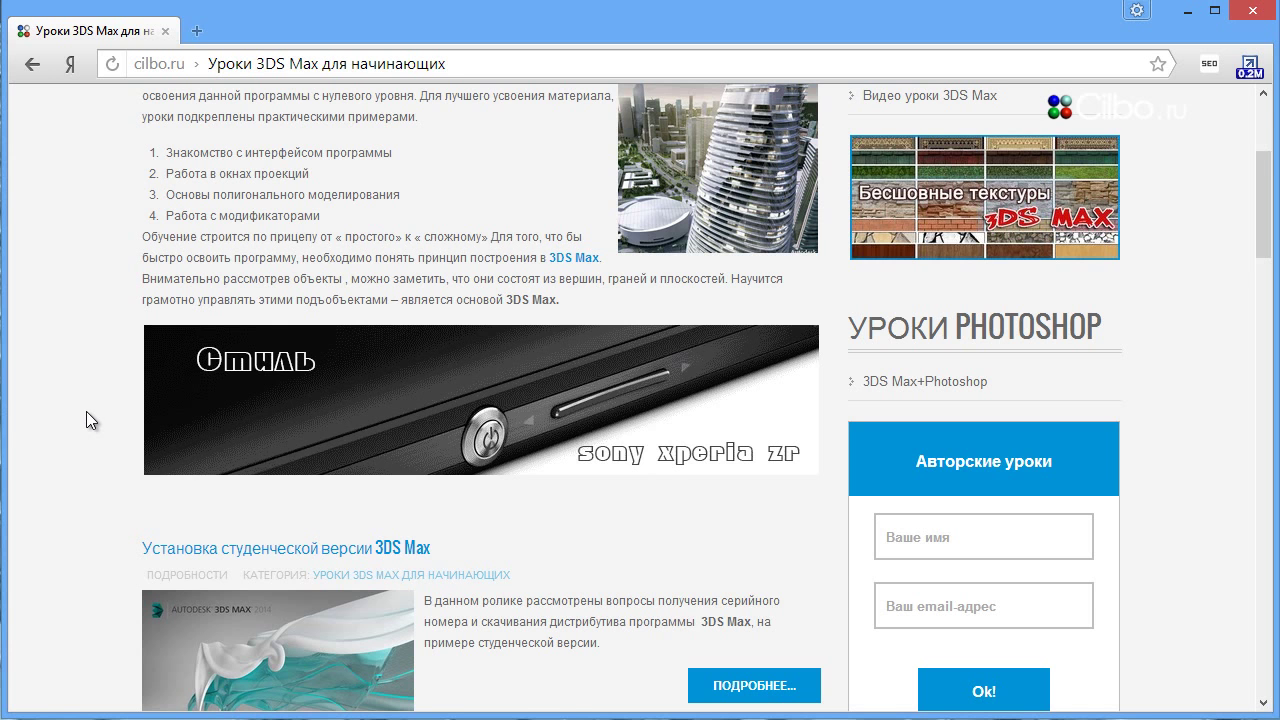
pyautogui.scroll(1, 86, 411)
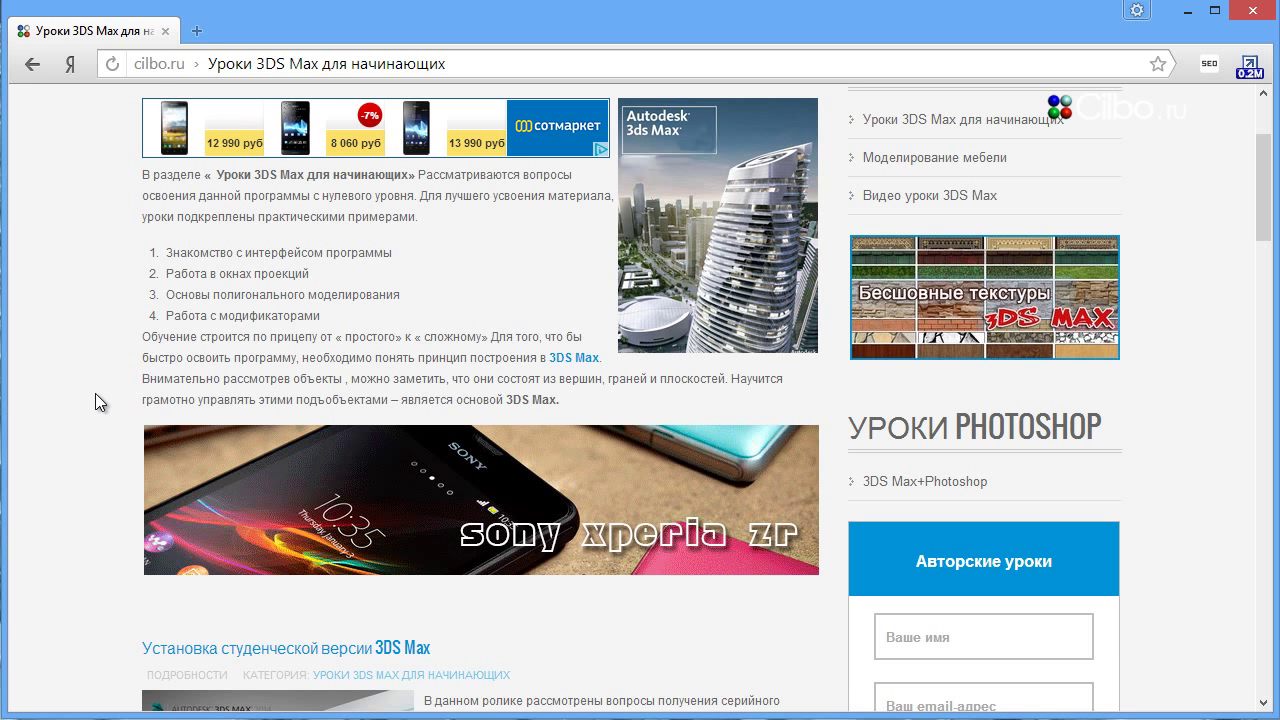
pyautogui.click(1187, 10)
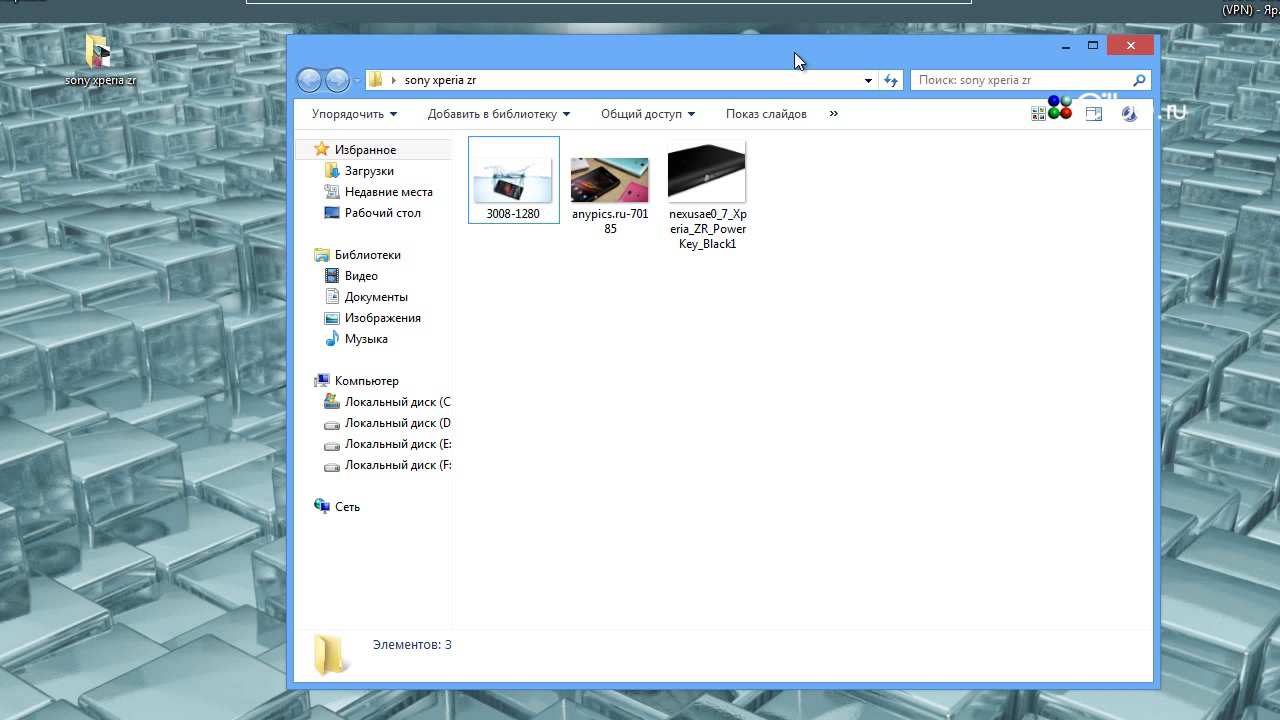
# Drag the sony xperia zr folder window aside while reviewing its three phone photos
pyautogui.moveTo(794, 60); pyautogui.dragTo(611, 66)
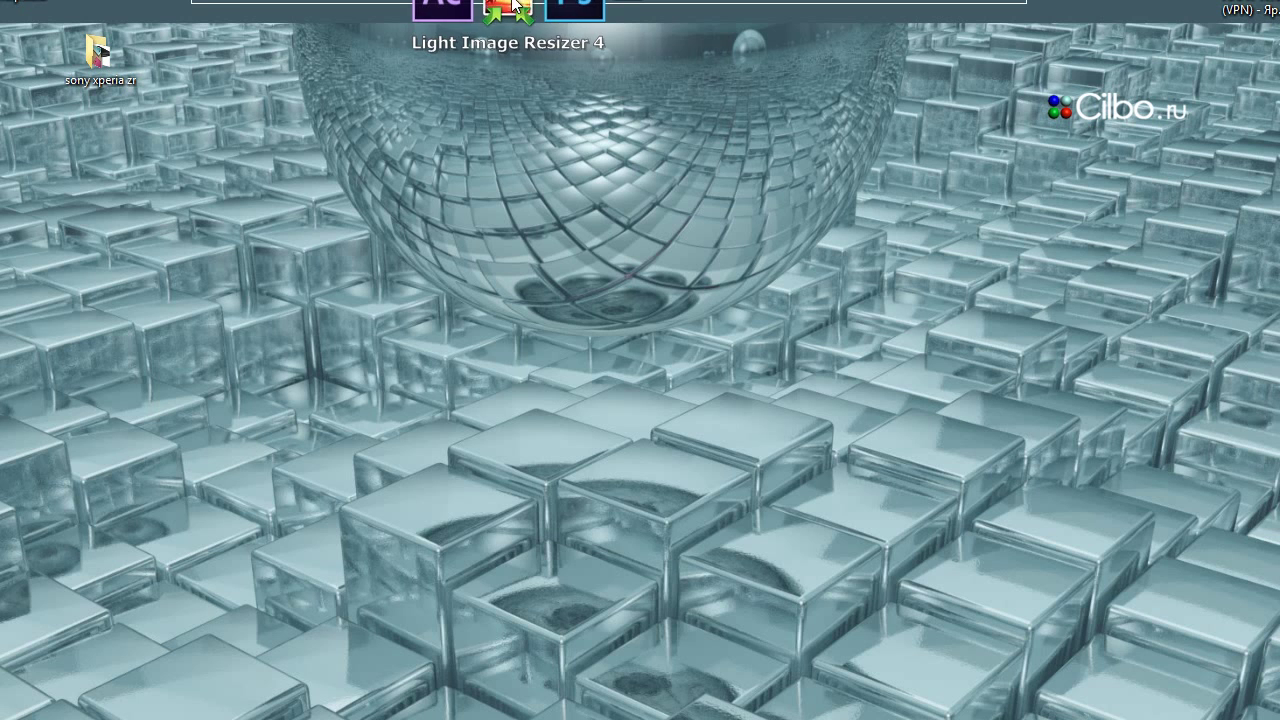
# Load the Desktop's sony xperia zr folder into Light Image Resizer and show its 675-pixel resize settings
pyautogui.click(510, 10)
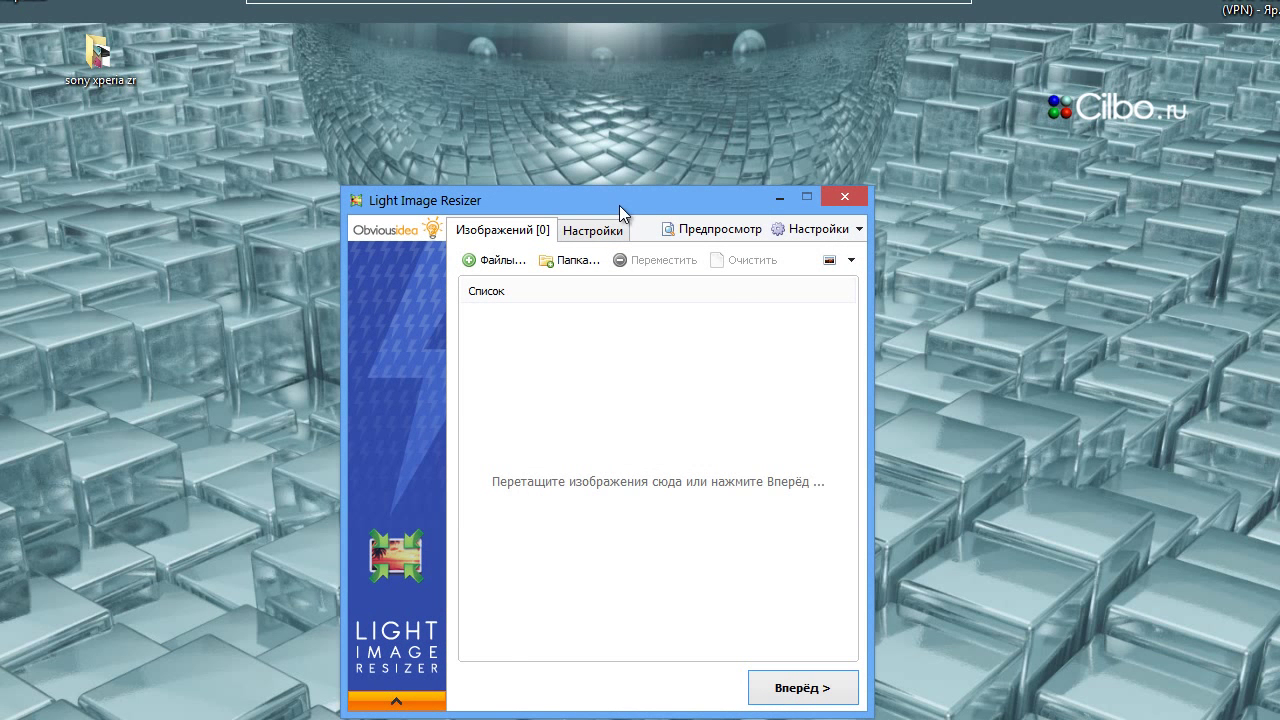
pyautogui.moveTo(619, 205); pyautogui.dragTo(683, 123)
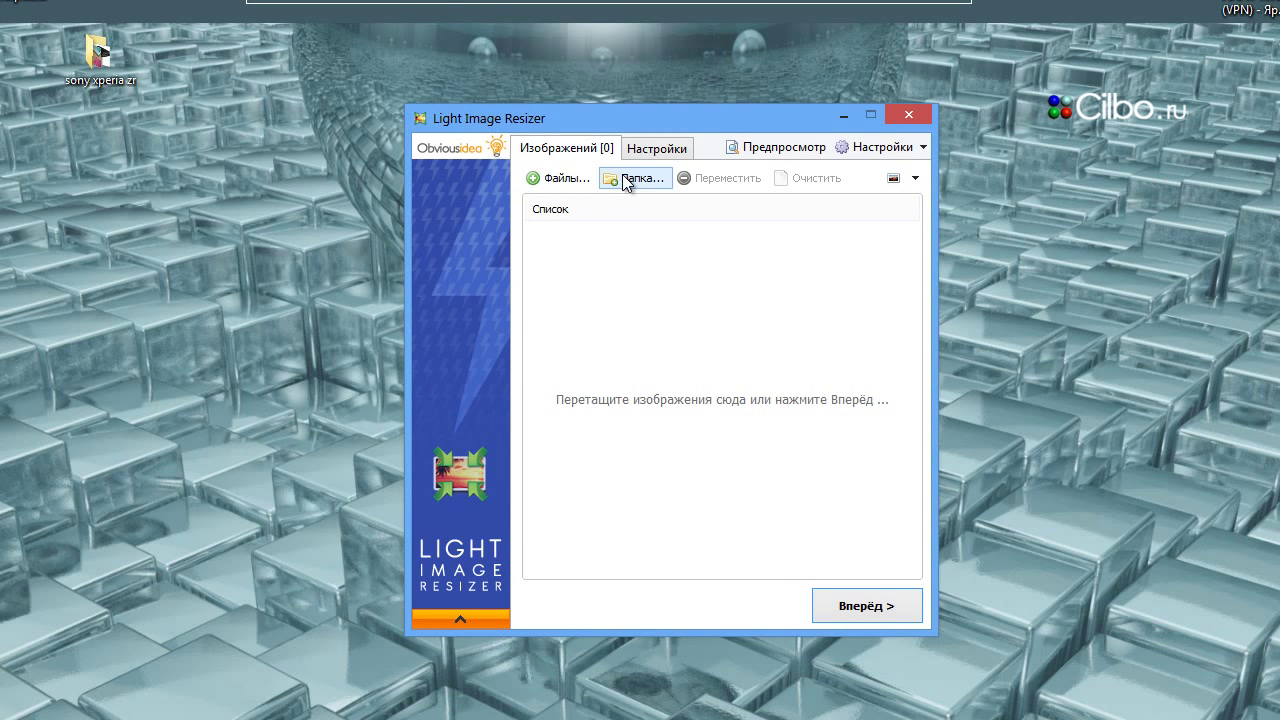
pyautogui.click(625, 180)
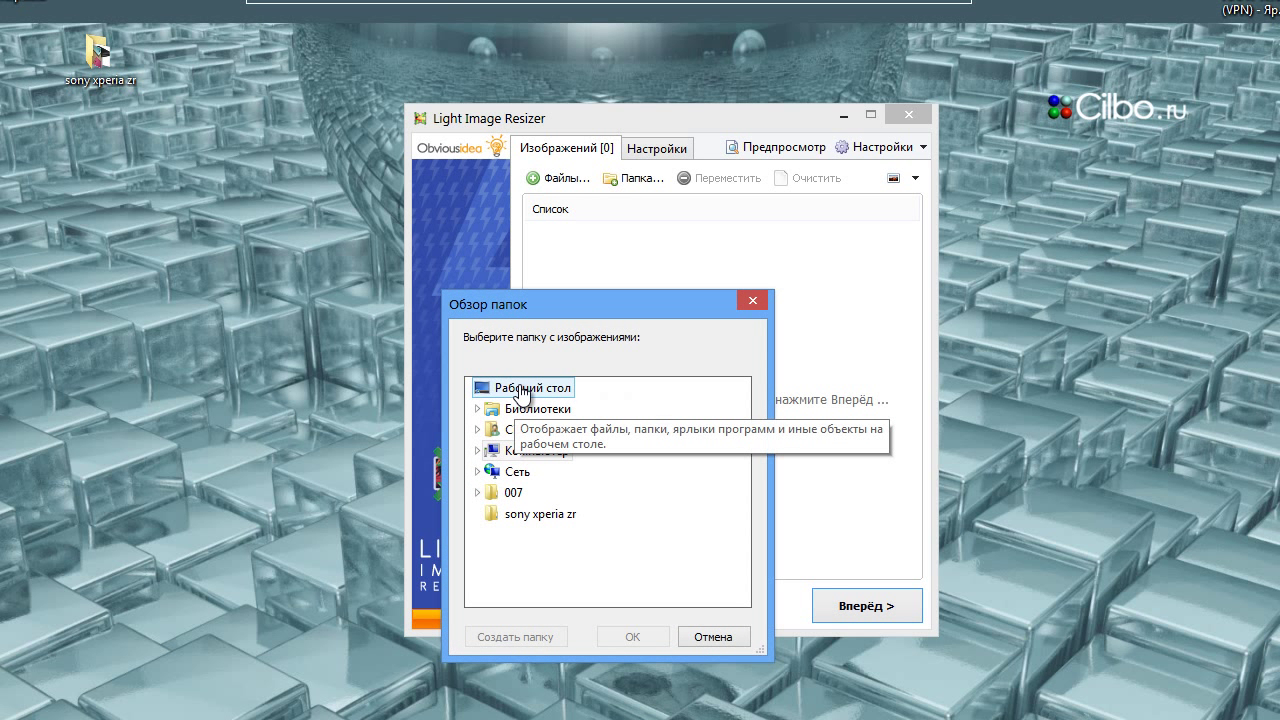
pyautogui.click(520, 390)
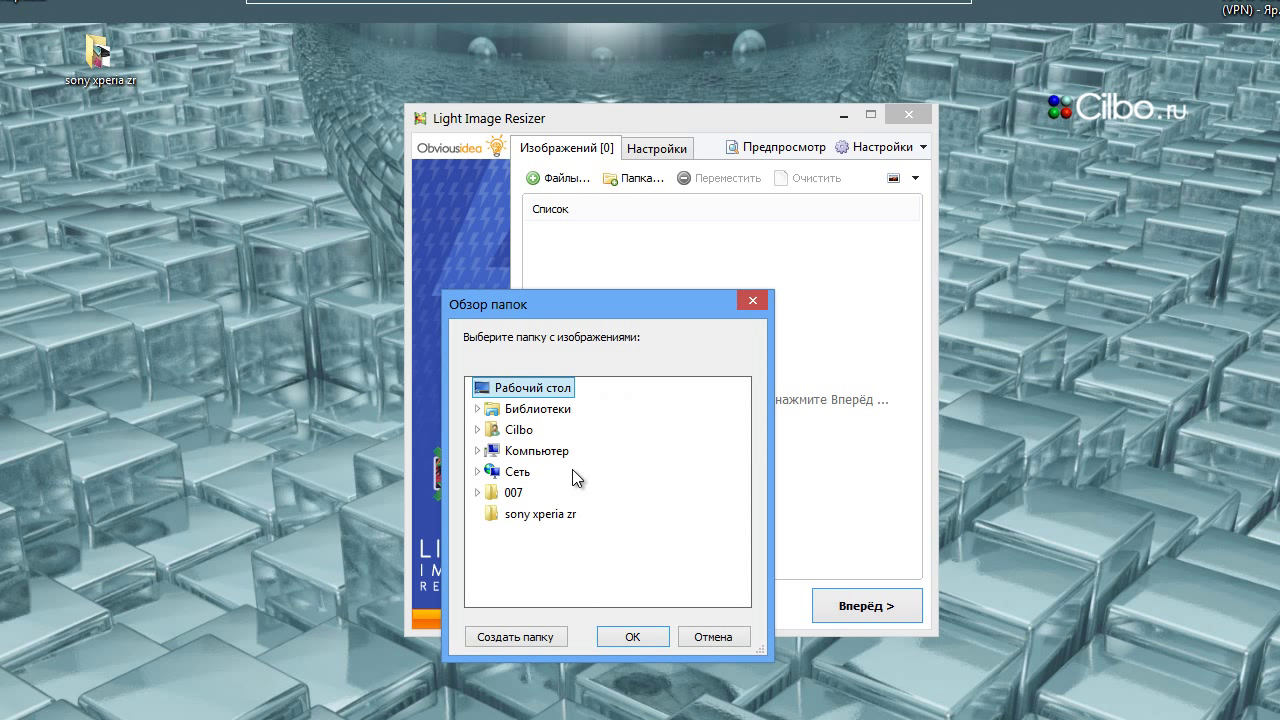
pyautogui.click(525, 518)
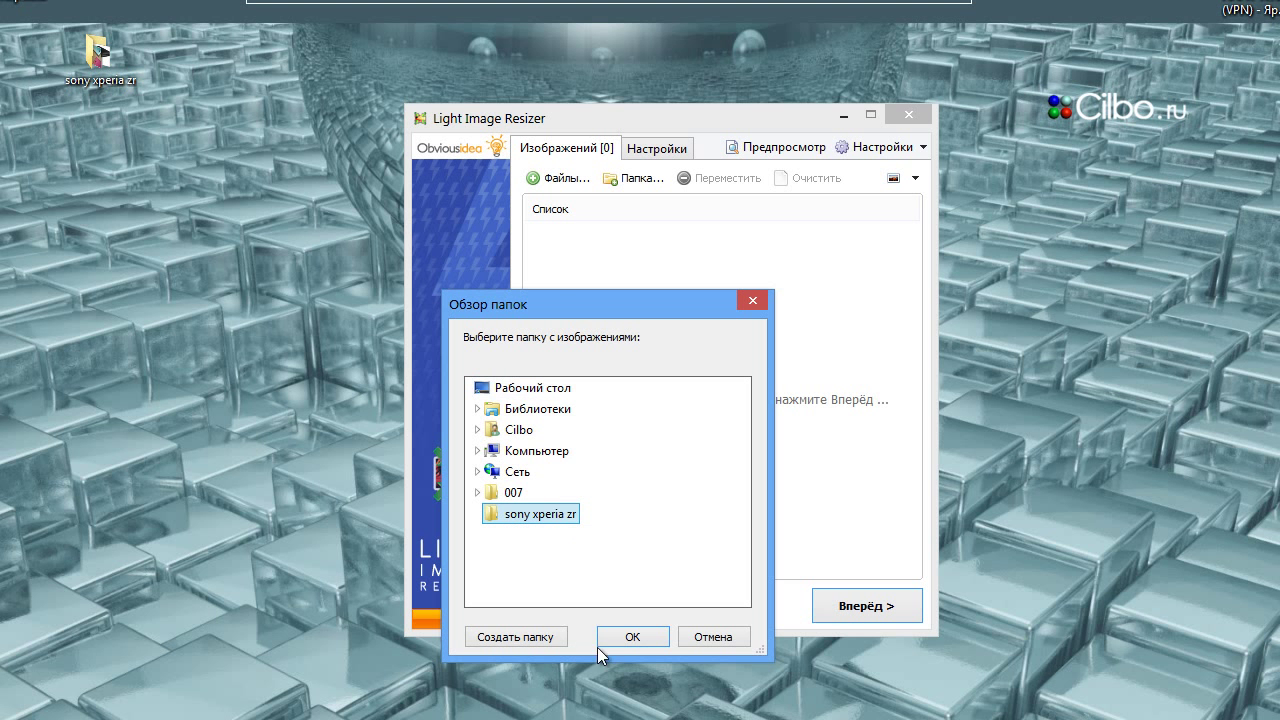
pyautogui.click(632, 638)
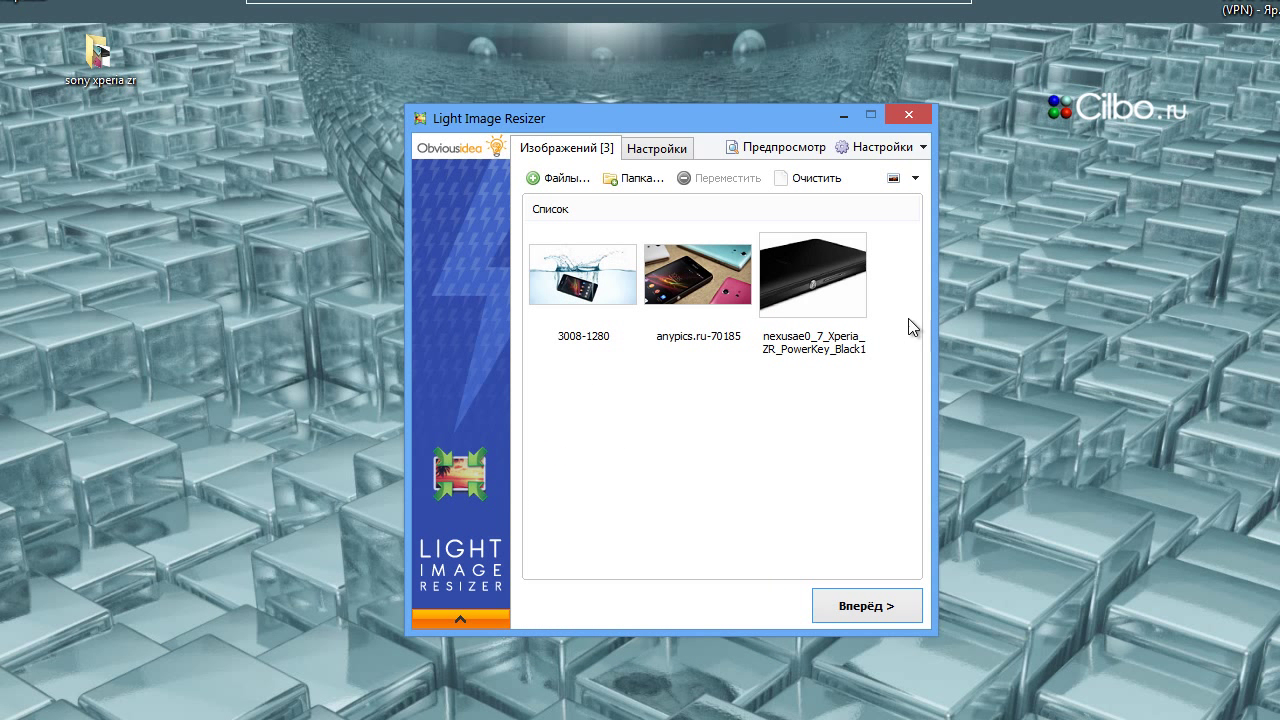
pyautogui.click(655, 155)
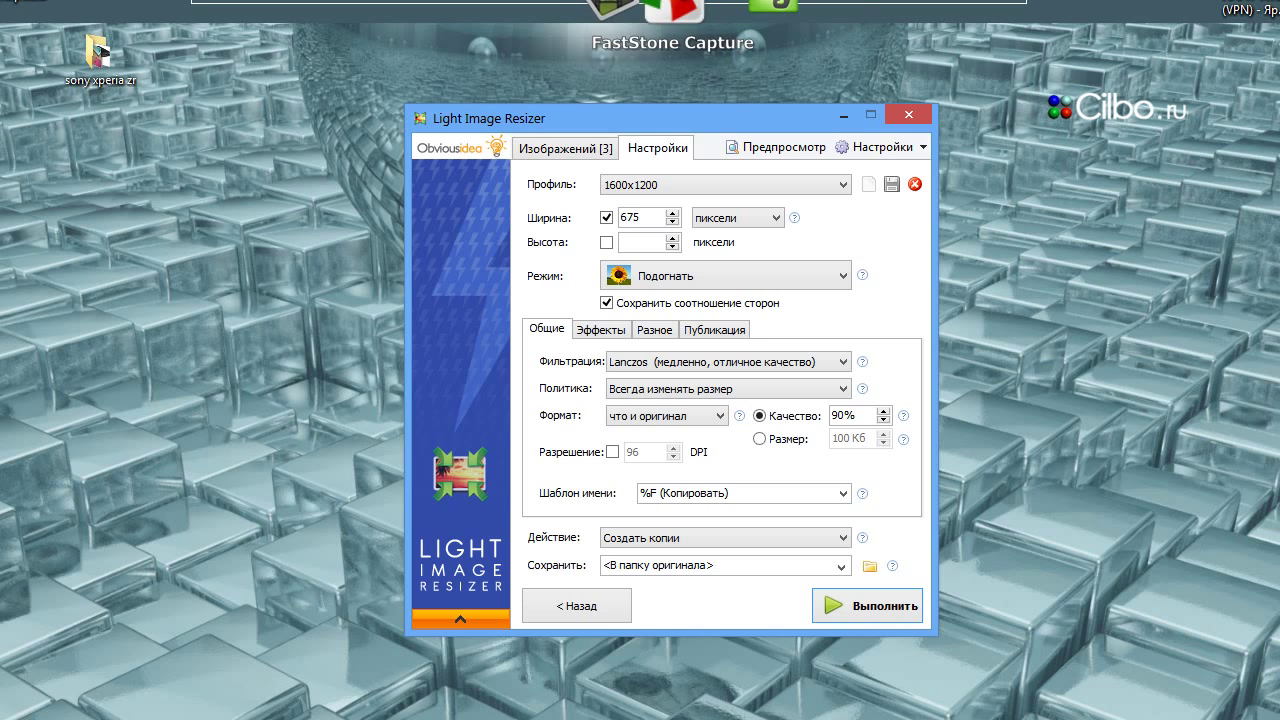
# Launch FastStone Capture over the banner page and bring up its screen ruler
pyautogui.click(672, 22)
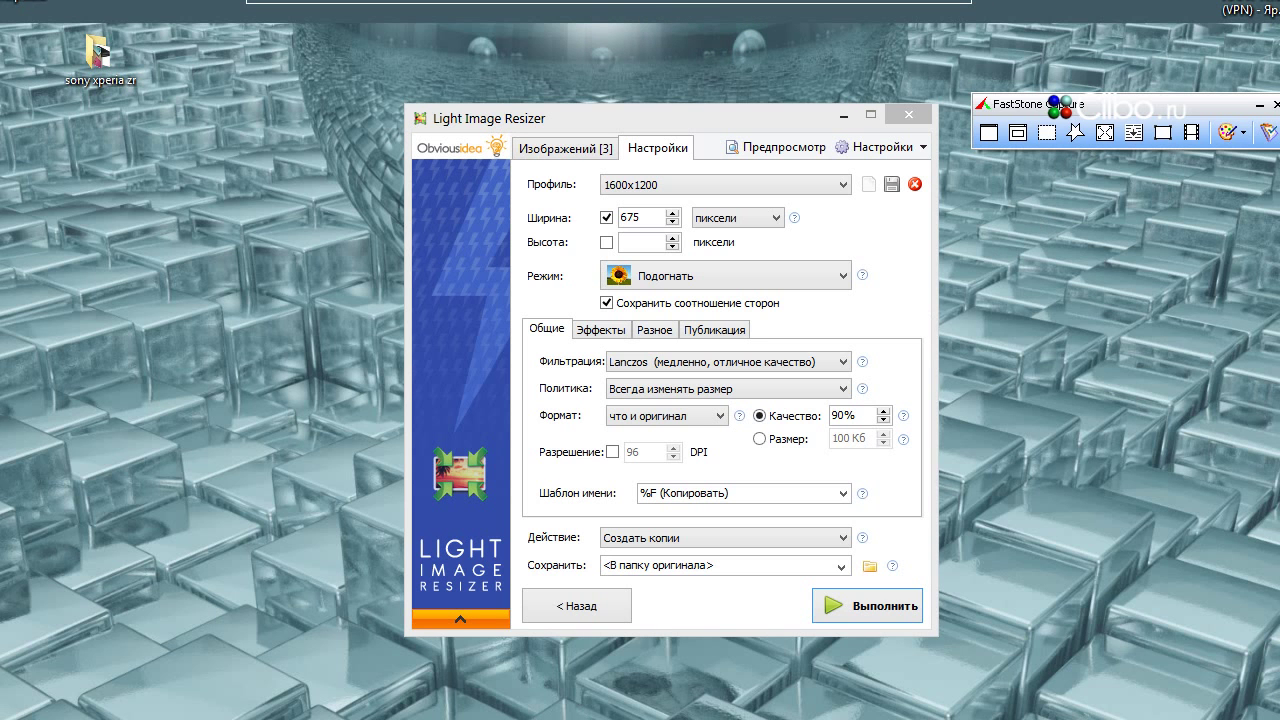
pyautogui.click(300, 640)
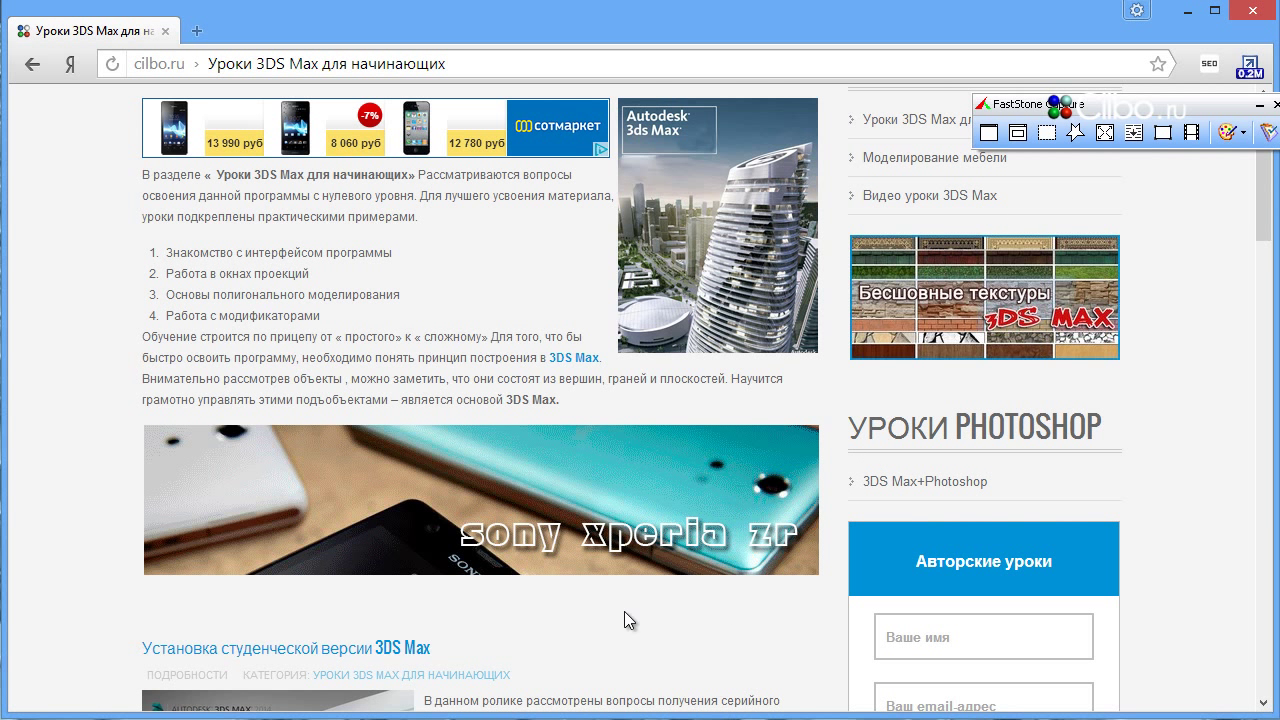
pyautogui.click(1268, 132)
pyautogui.click(1106, 336)
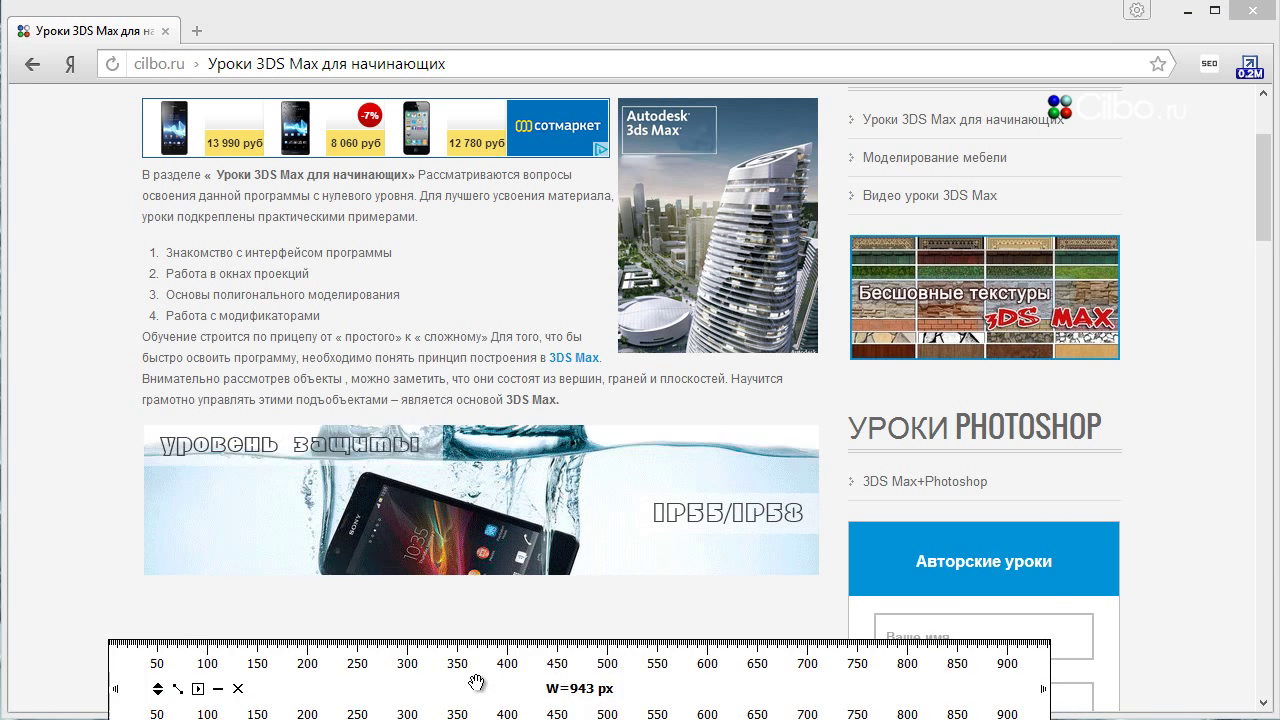
# Measure the banner at 675 px wide and 300 px tall, then close the ruler and toolbar
pyautogui.moveTo(508, 700); pyautogui.dragTo(513, 515)
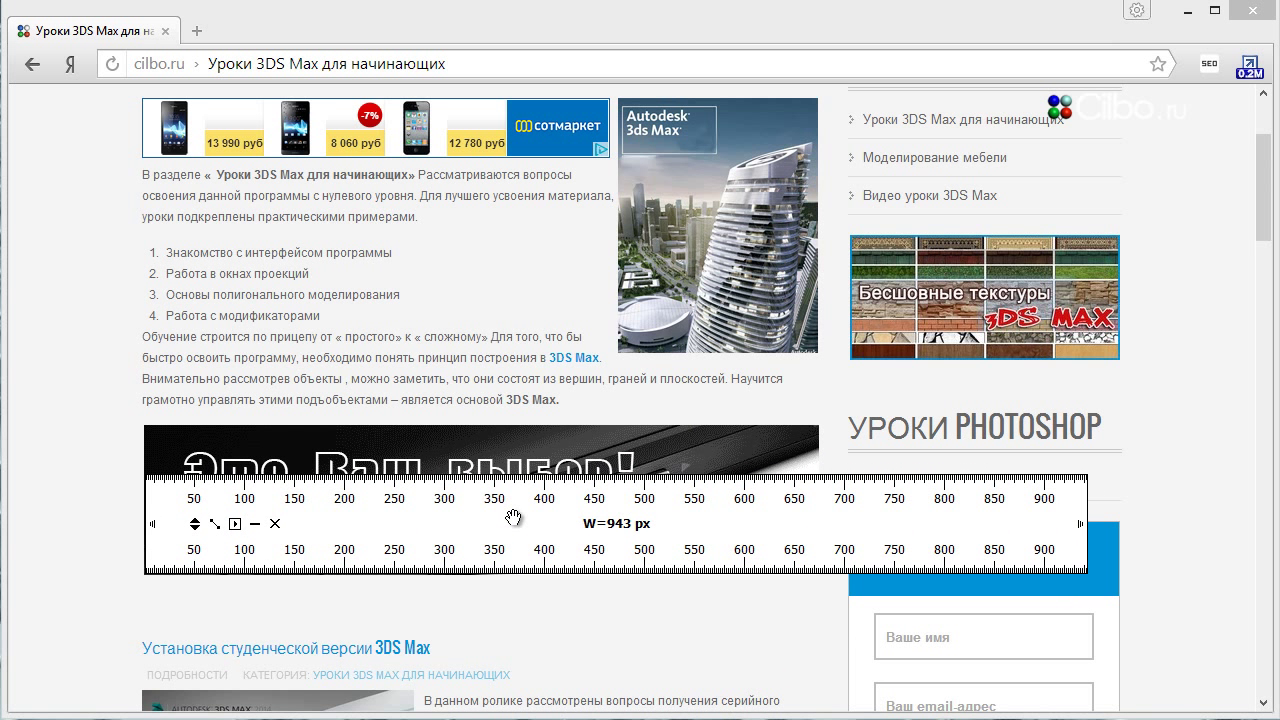
pyautogui.moveTo(513, 516); pyautogui.dragTo(512, 515)
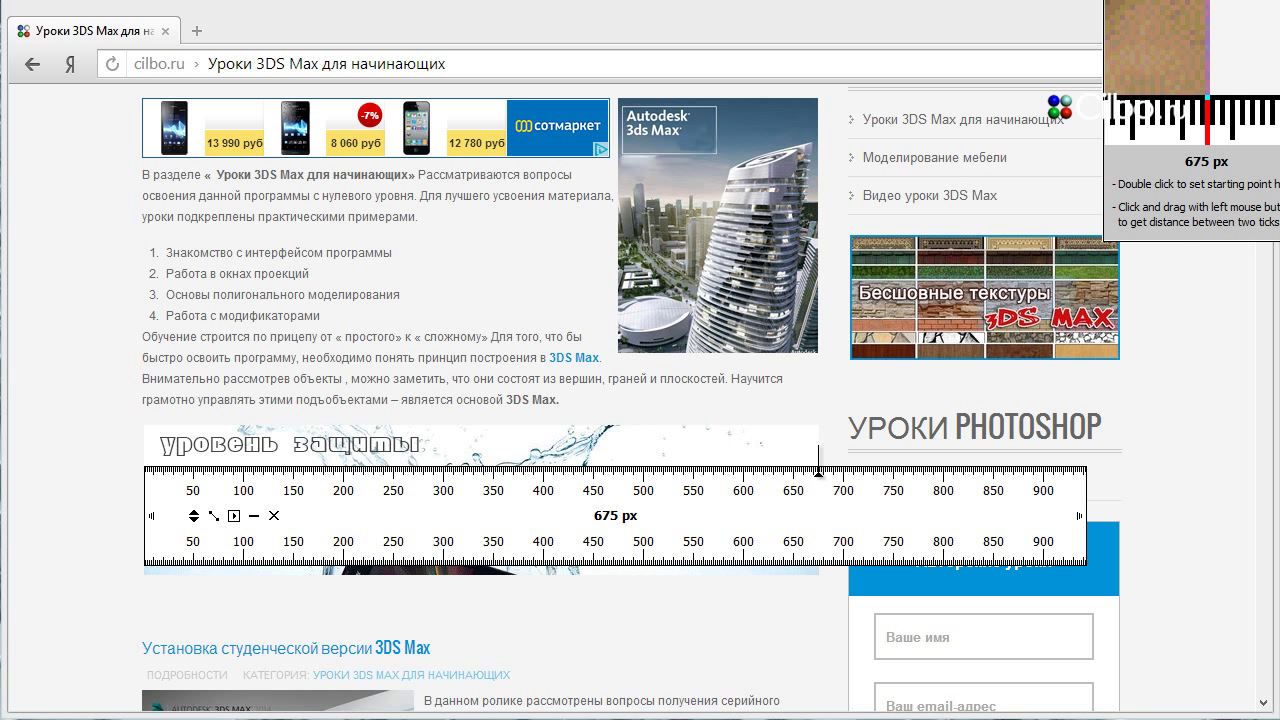
pyautogui.click(195, 516)
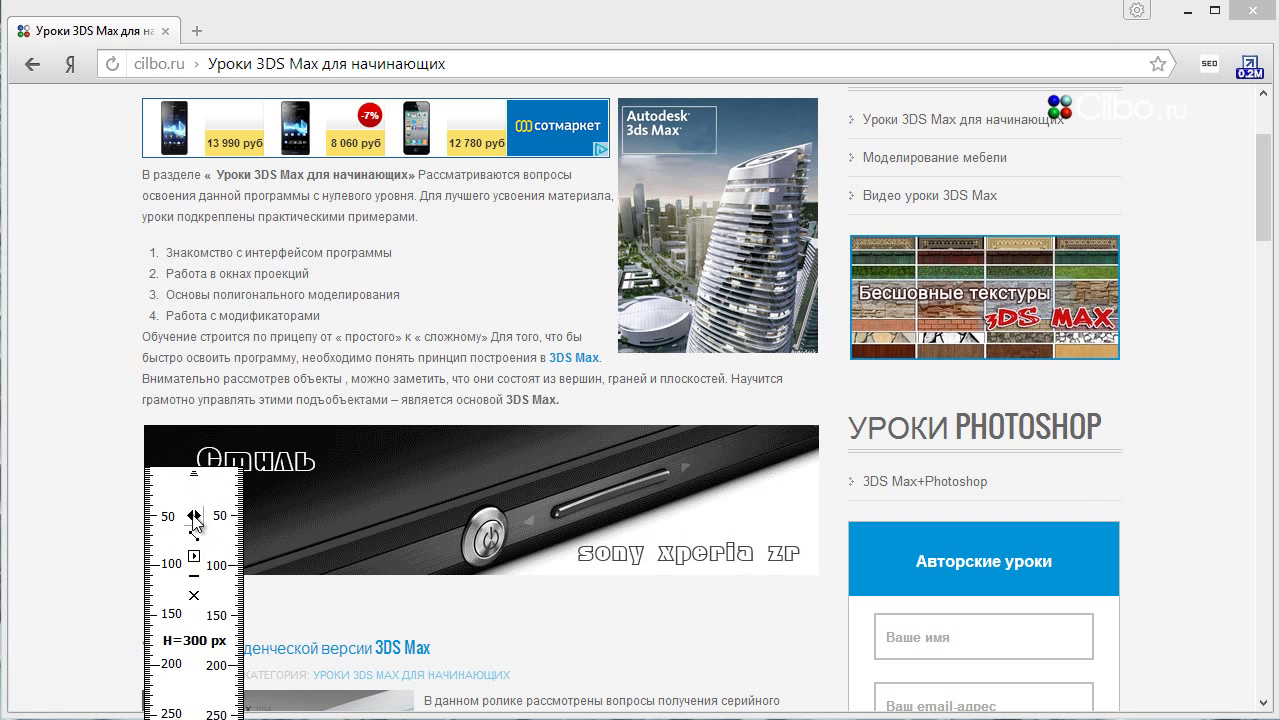
pyautogui.moveTo(216, 500); pyautogui.dragTo(223, 494)
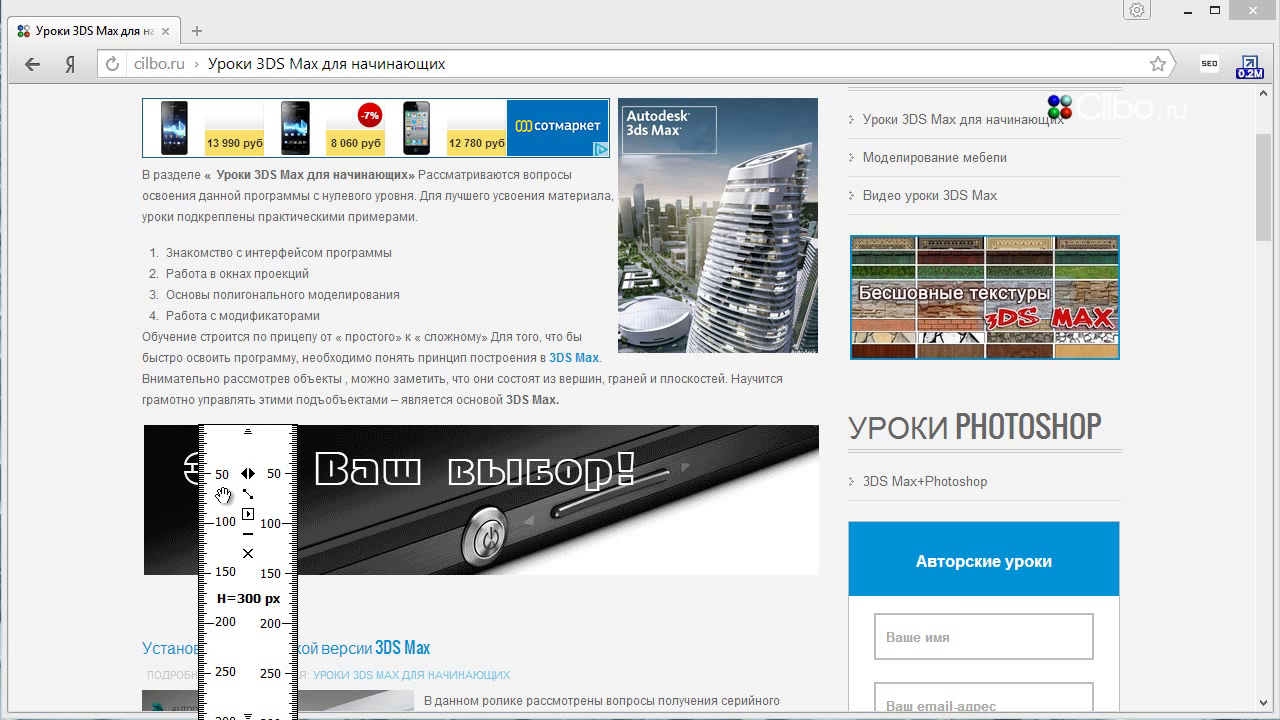
pyautogui.click(248, 553)
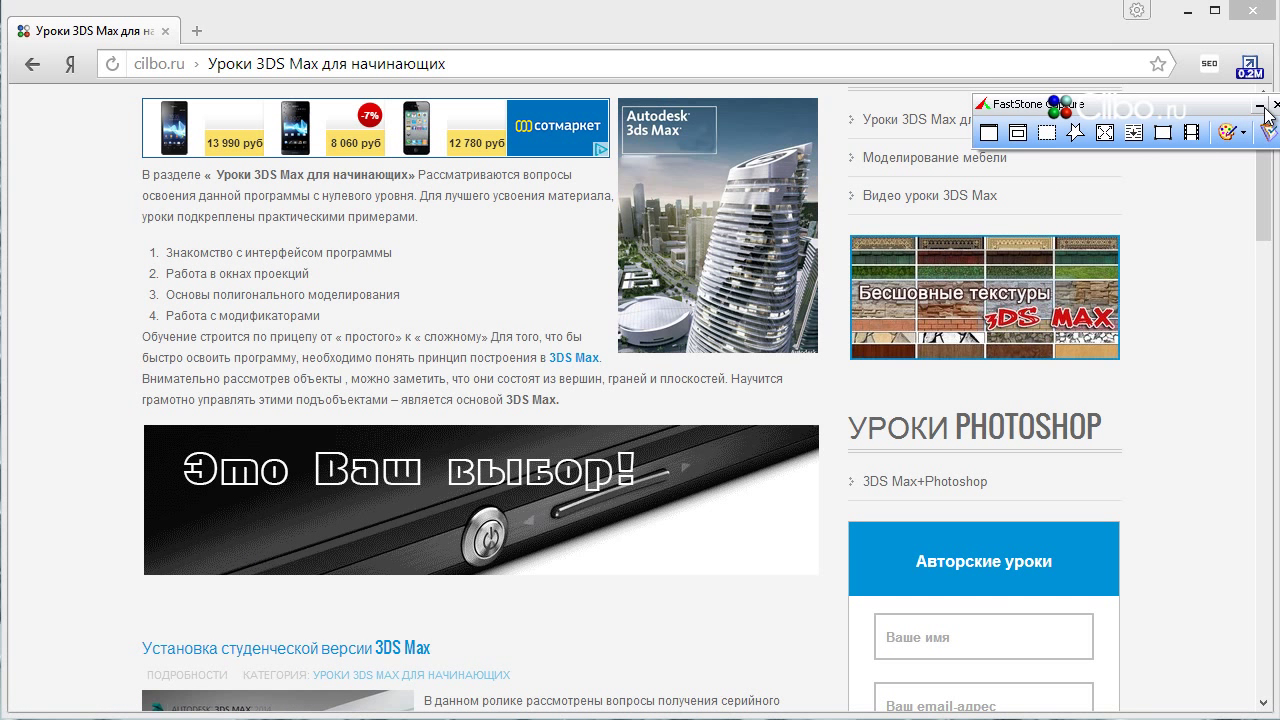
pyautogui.click(916, 92)
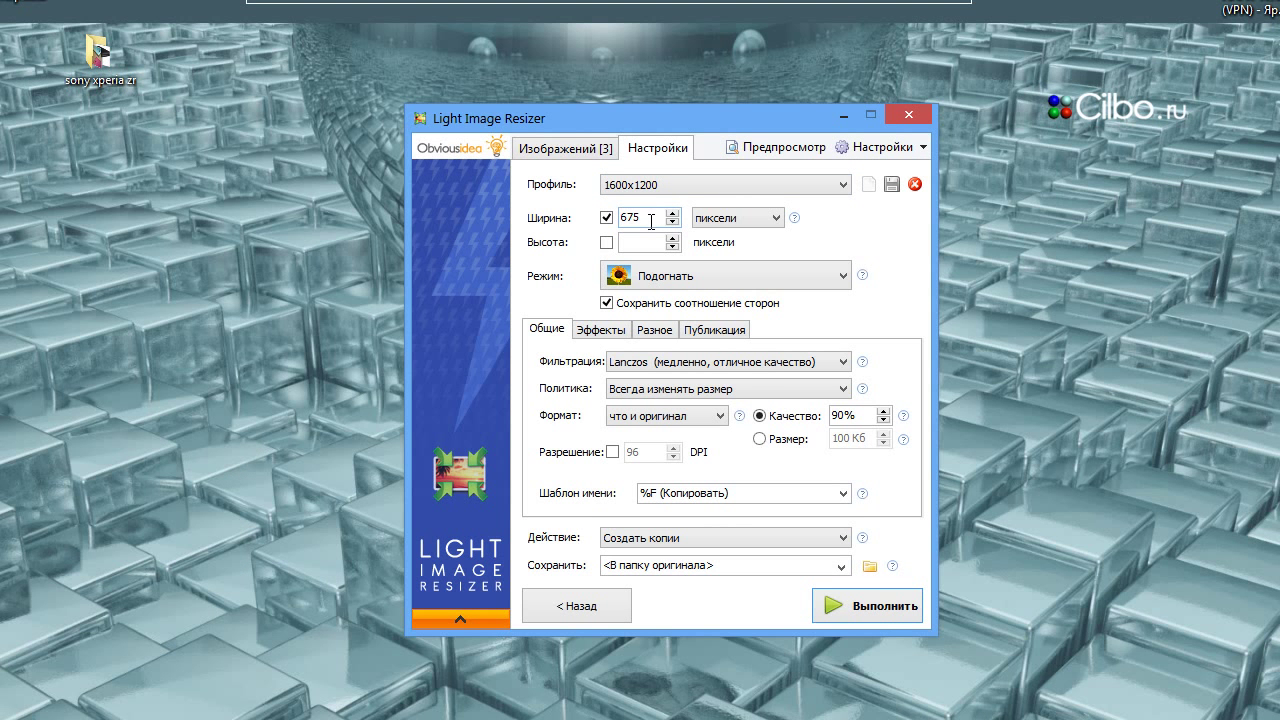
# Resize the three photos to 675 px width, choosing Не сохранять for the profile
pyautogui.write('575')
pyautogui.moveTo(651, 222); pyautogui.dragTo(576, 218)
pyautogui.click(878, 612)
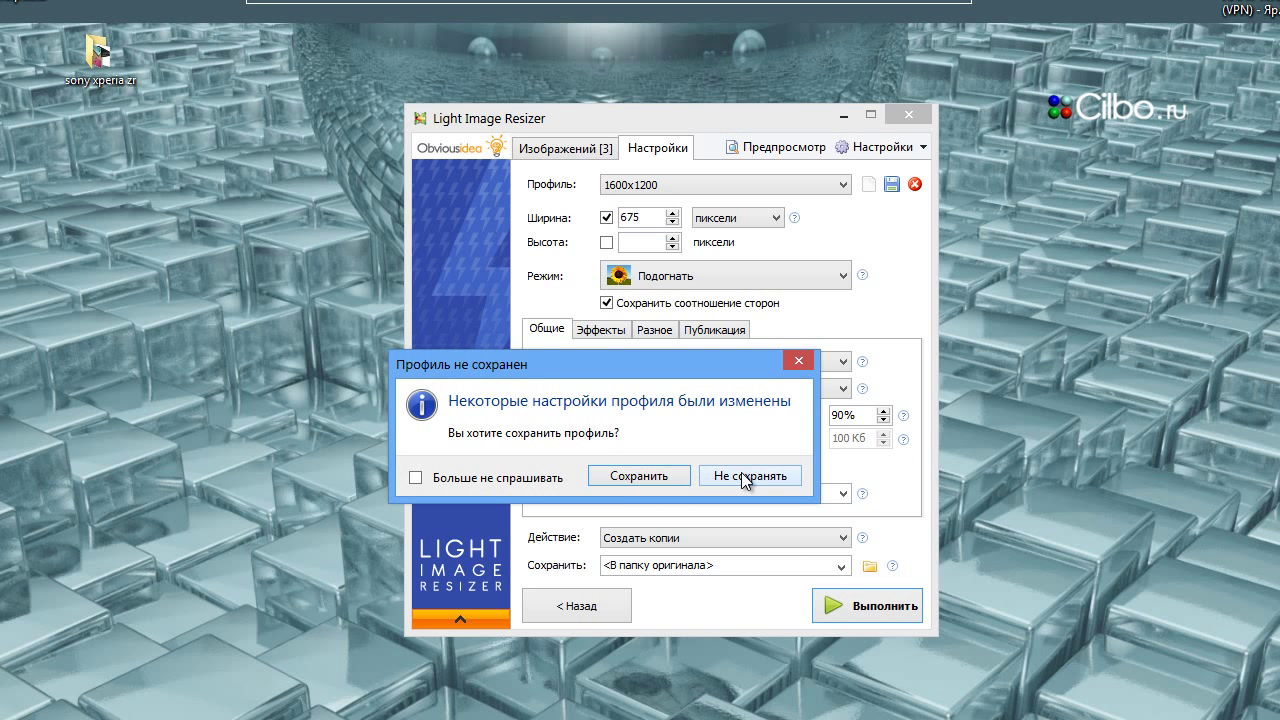
pyautogui.click(750, 476)
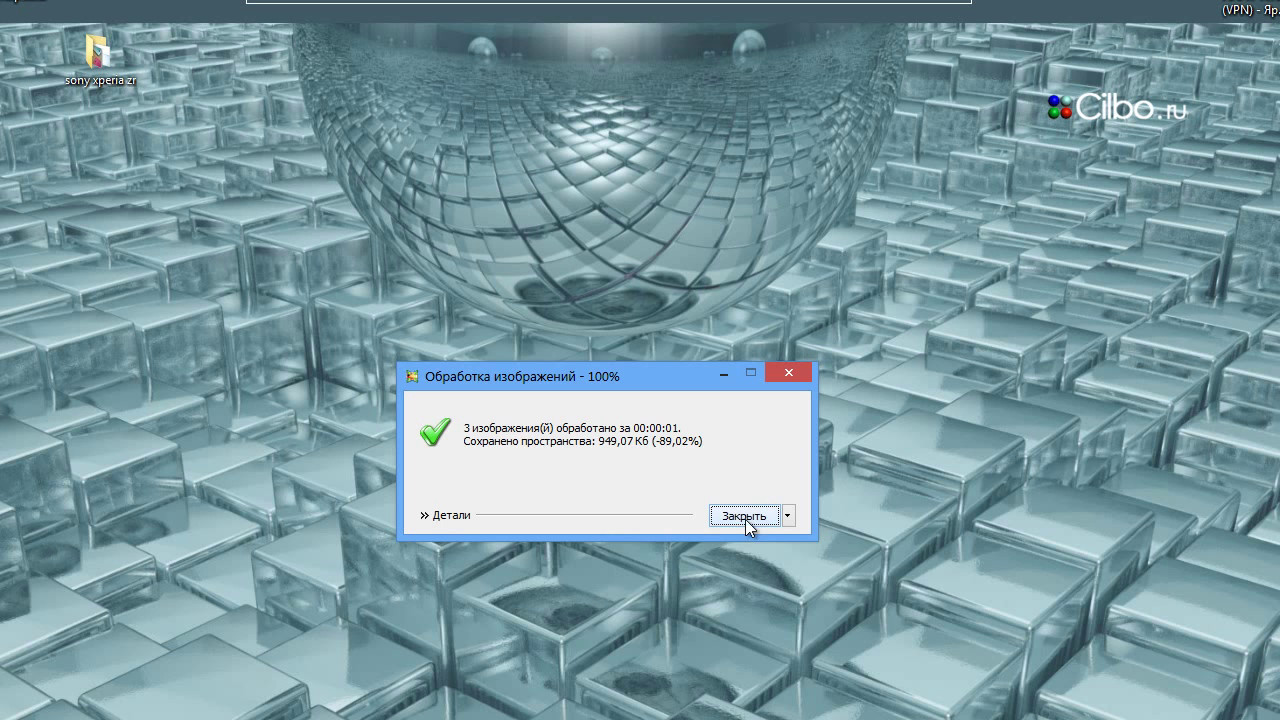
# Move the three original photos out of the sony xperia zr folder onto the desktop
pyautogui.click(738, 519)
pyautogui.doubleClick(98, 58)
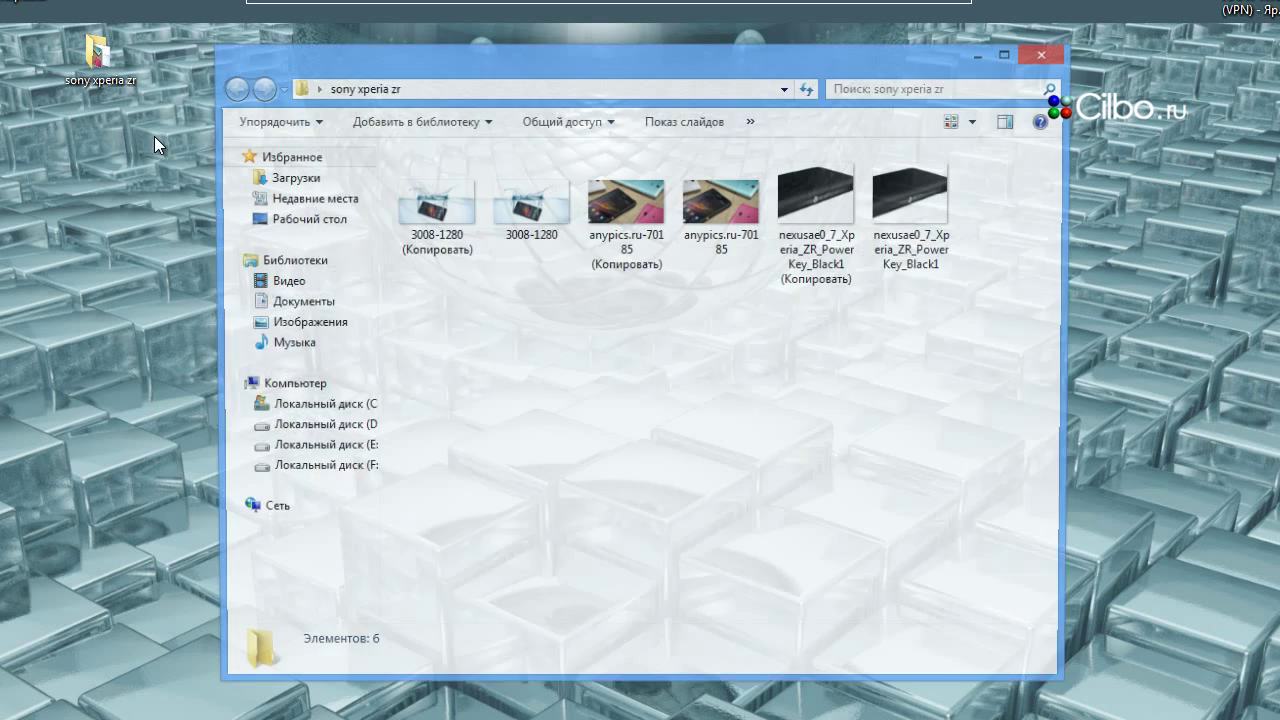
pyautogui.click(525, 218)
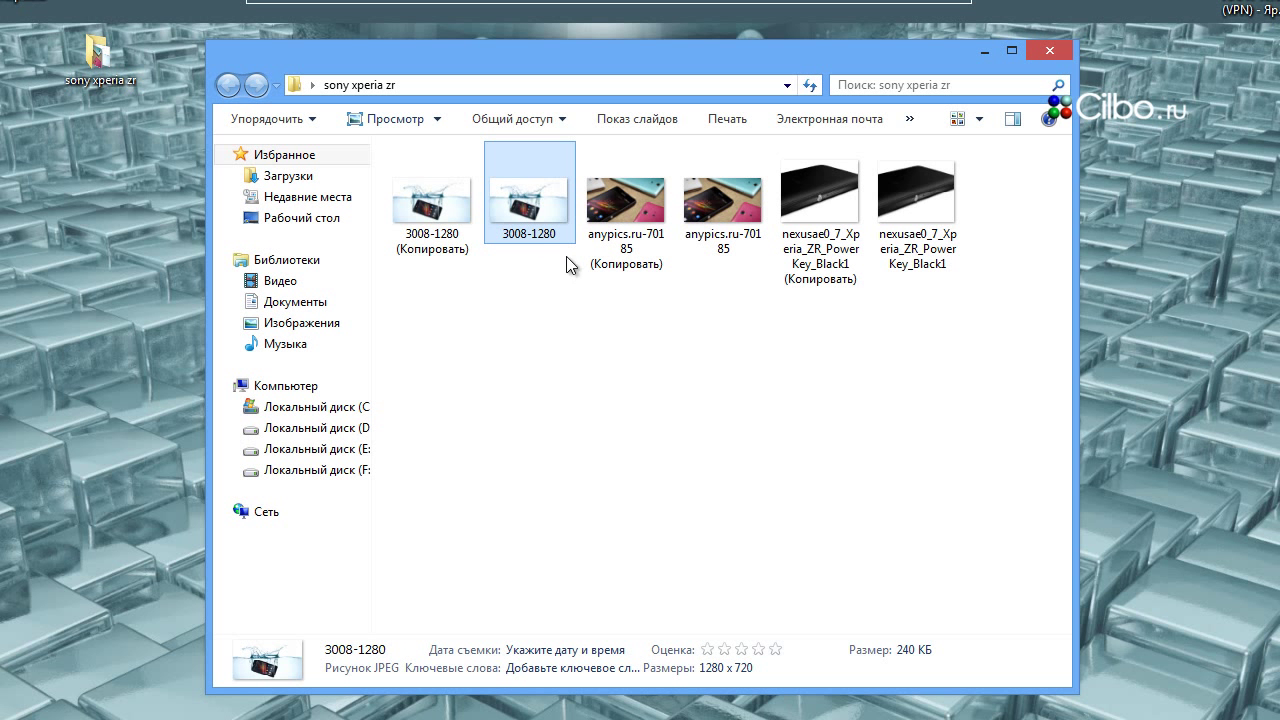
pyautogui.keyDown('ctrl'); pyautogui.click(716, 215); pyautogui.keyUp('ctrl')
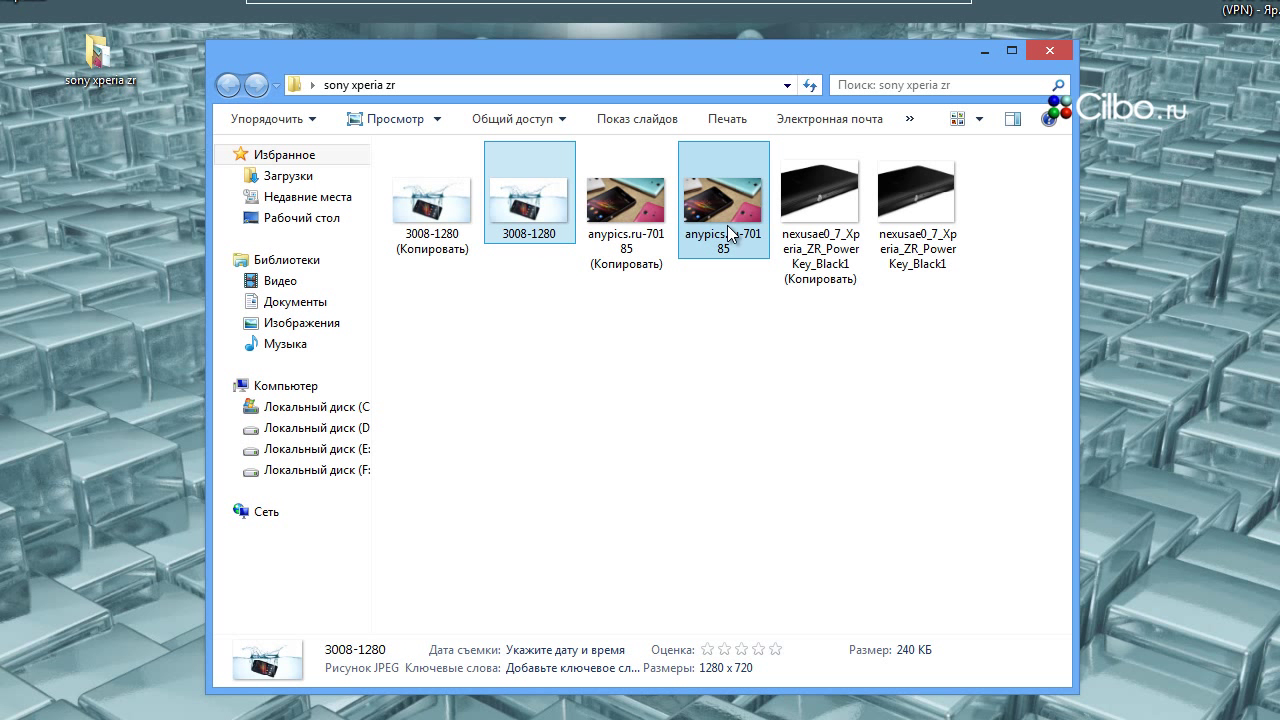
pyautogui.keyDown('ctrl'); pyautogui.click(923, 213); pyautogui.keyUp('ctrl')
pyautogui.moveTo(519, 188); pyautogui.dragTo(110, 10)
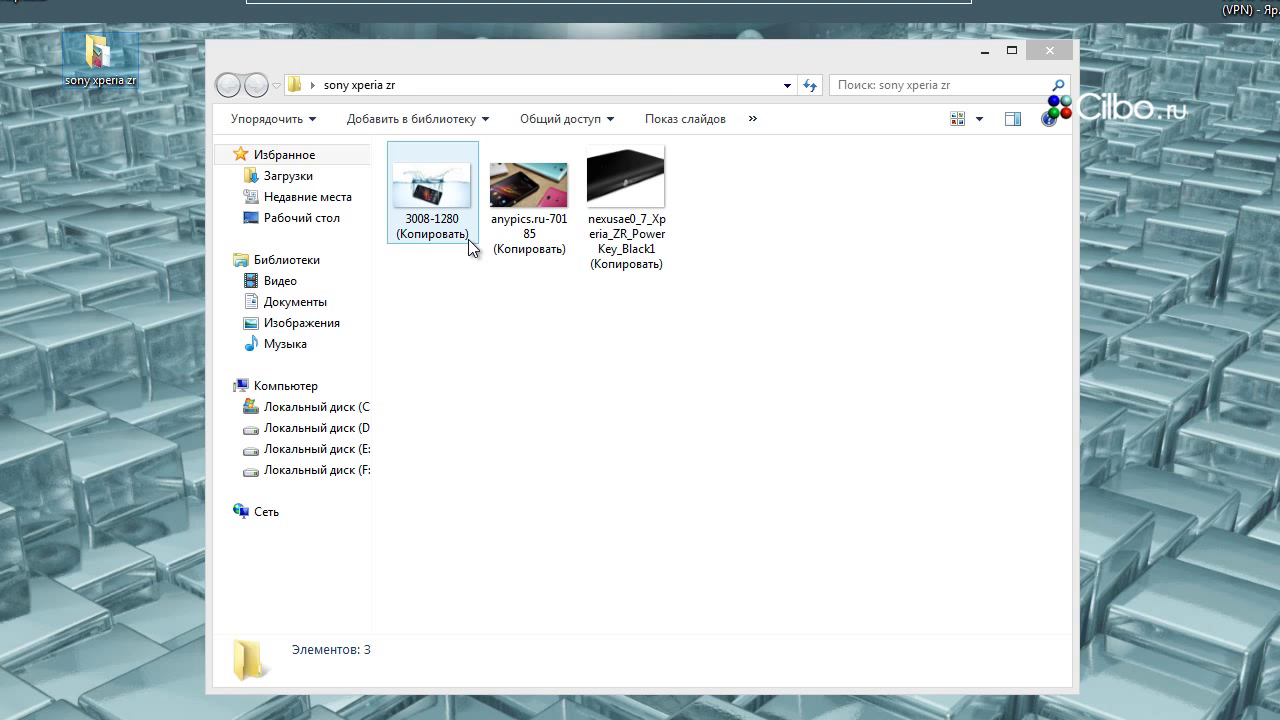
# Check the nexusae0_7 image's Подробно properties, confirming 675 × 541 pixels
pyautogui.click(689, 59)
pyautogui.click(620, 190)
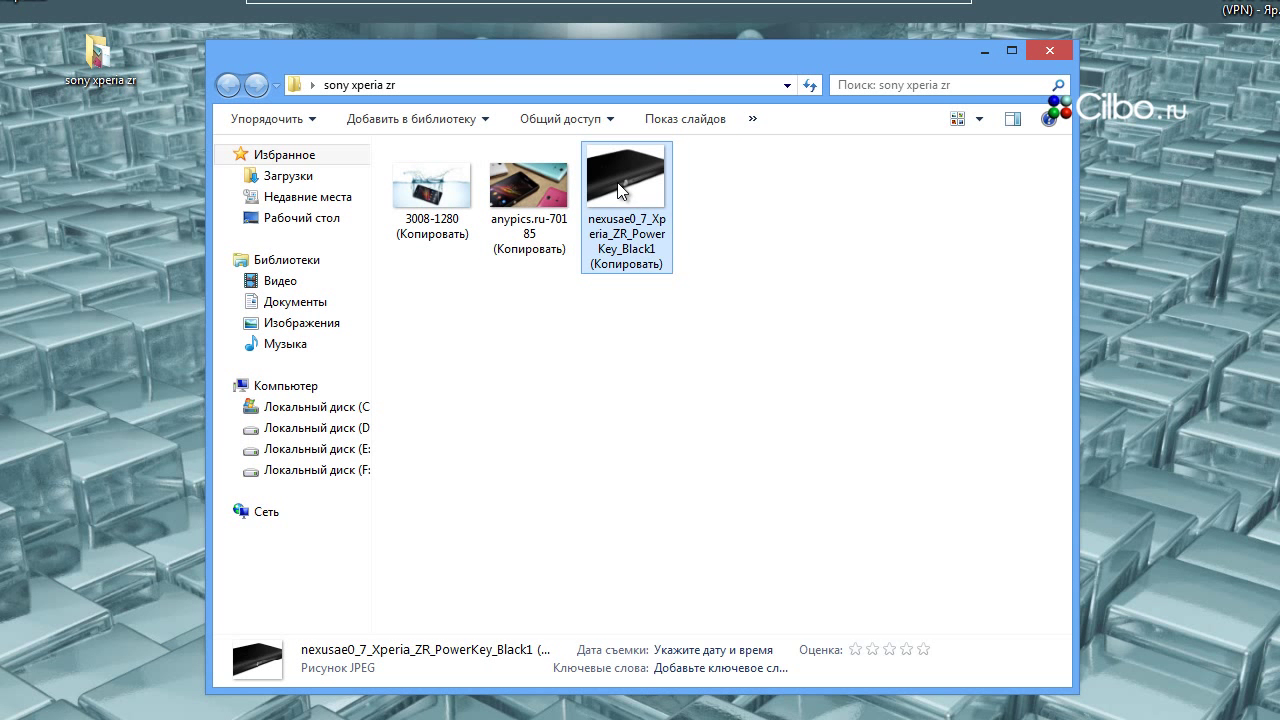
pyautogui.rightClick(620, 190)
pyautogui.click(680, 705)
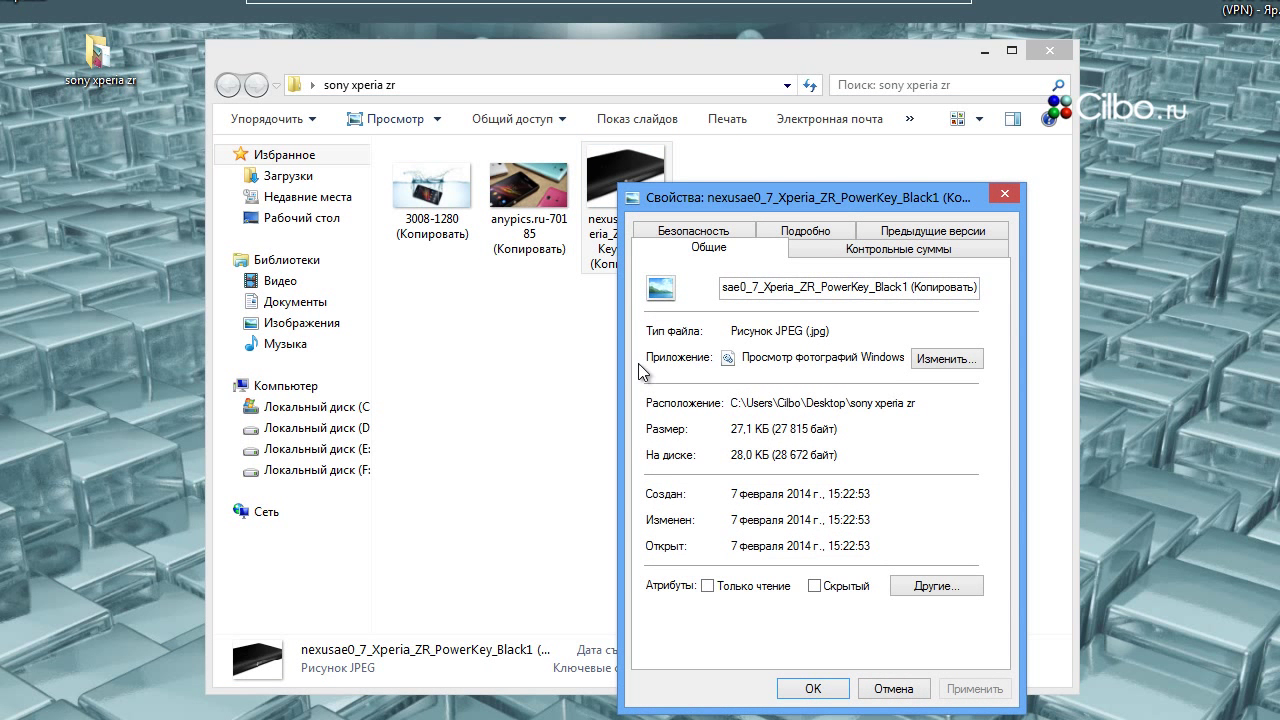
pyautogui.click(818, 231)
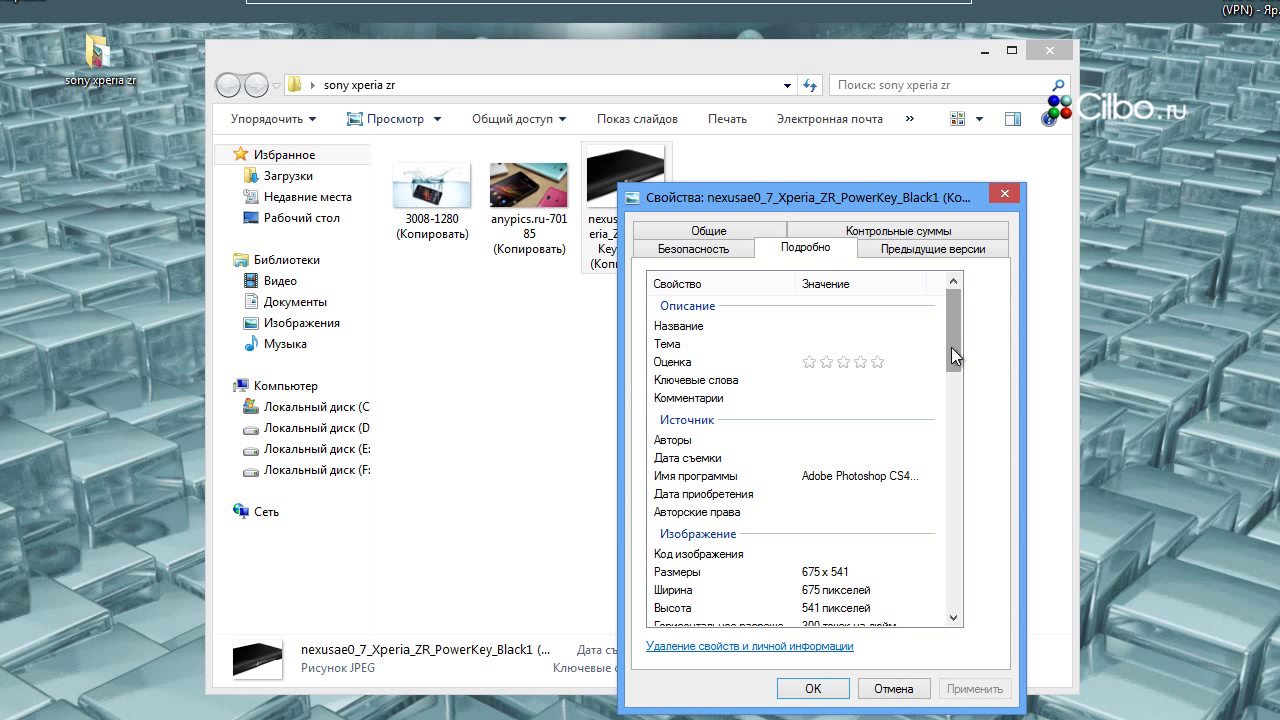
pyautogui.scroll(-3, 930, 400)
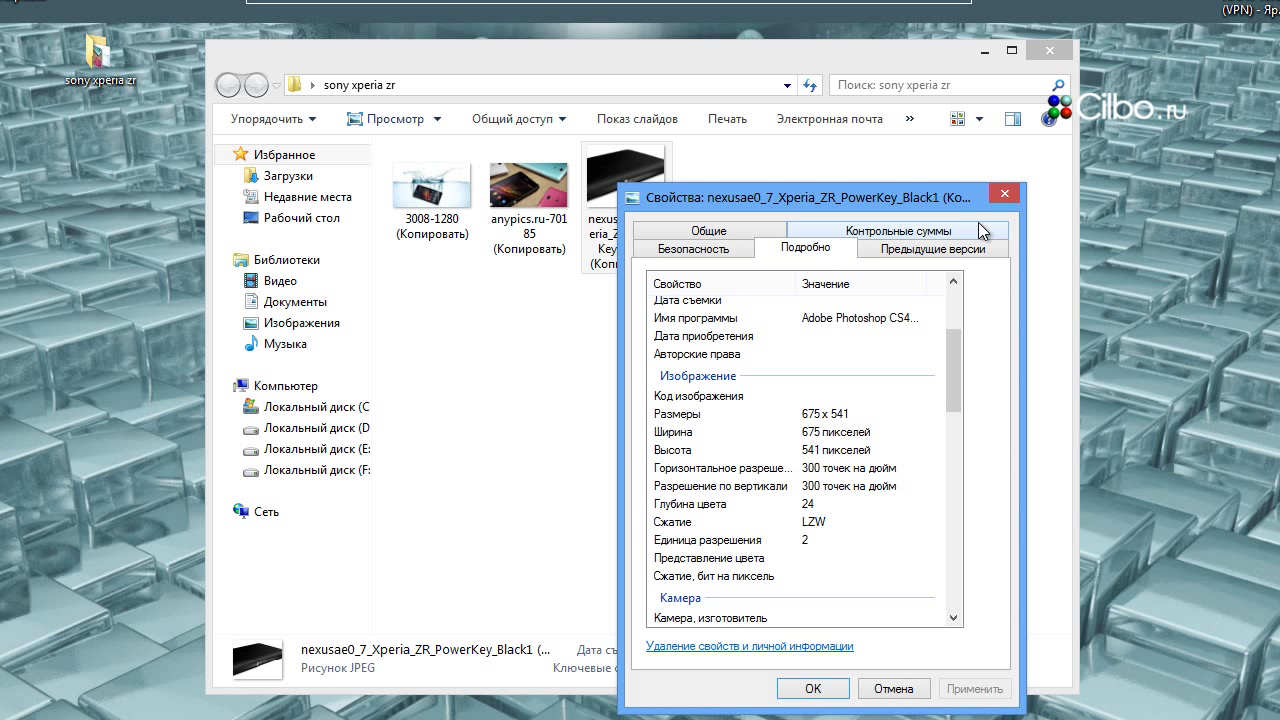
# Close the Properties dialog, watch the 'Это Ваш выбор!' banner, then minimize the browser
pyautogui.click(1004, 196)
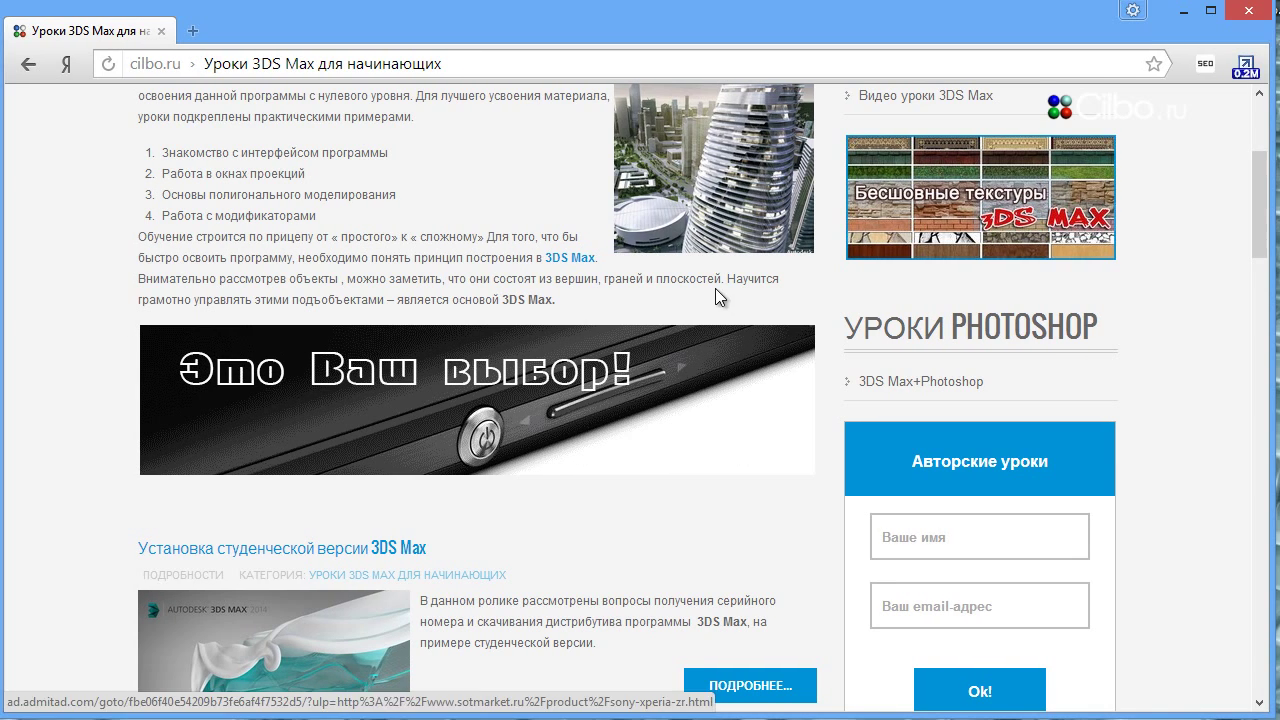
pyautogui.click(1184, 12)
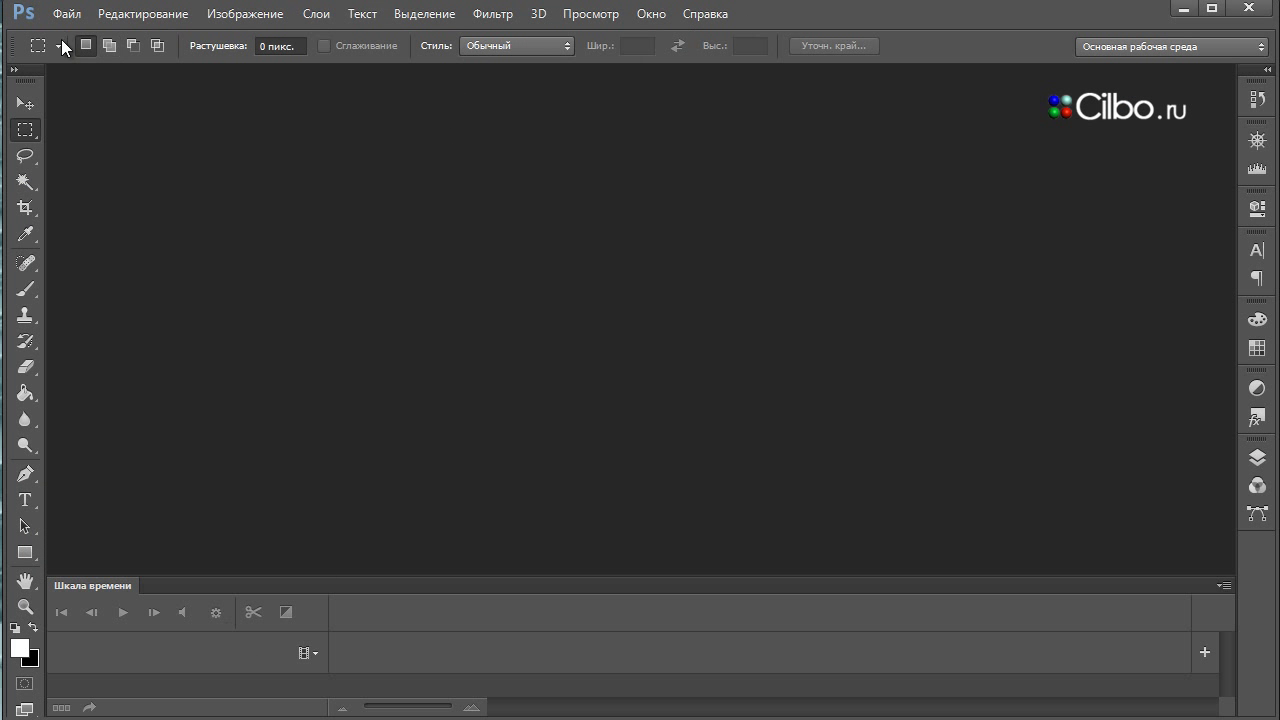
# Create a transparent 675 × 150 px, 72 ppi document via File > Создать
pyautogui.click(68, 14)
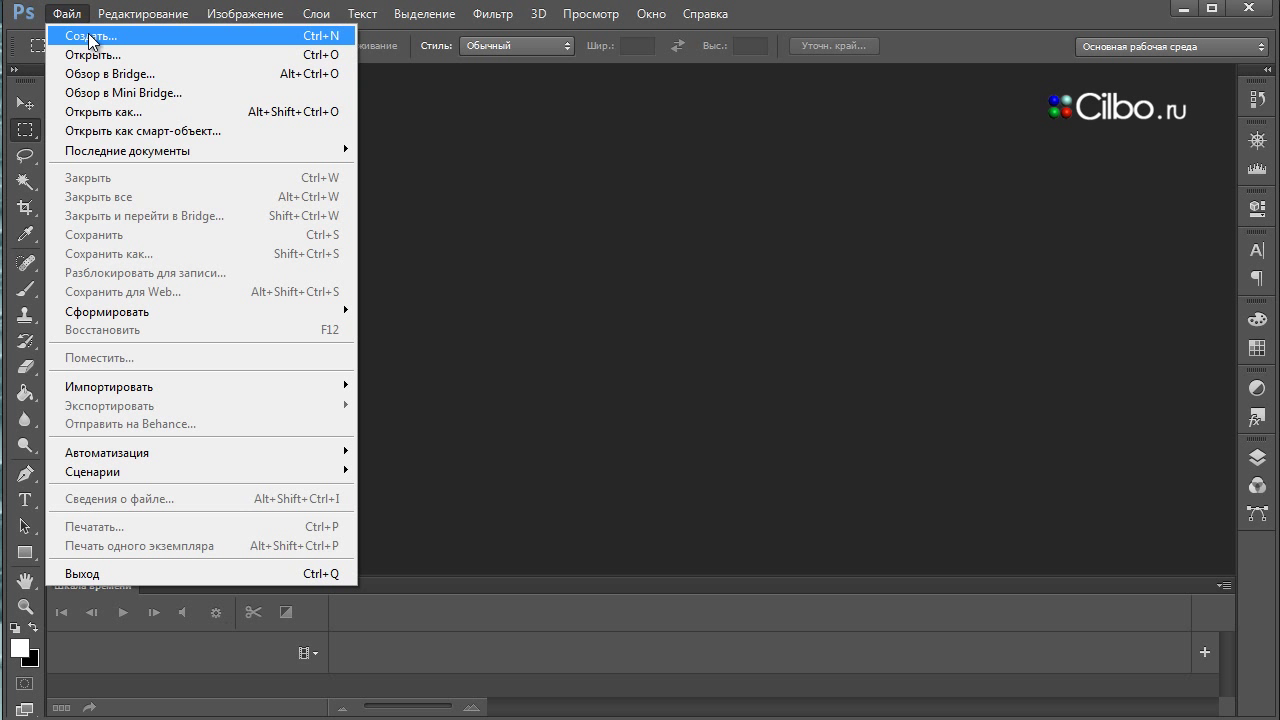
pyautogui.click(92, 34)
pyautogui.doubleClick(487, 295)
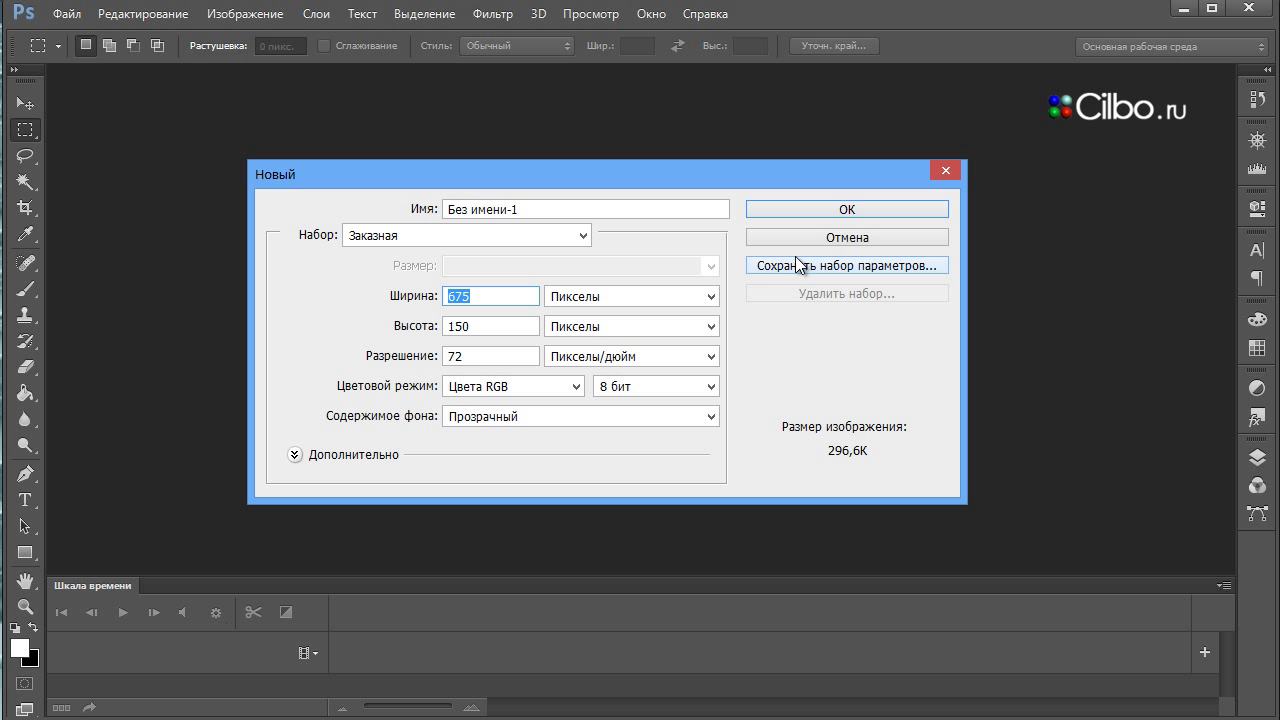
pyautogui.click(852, 213)
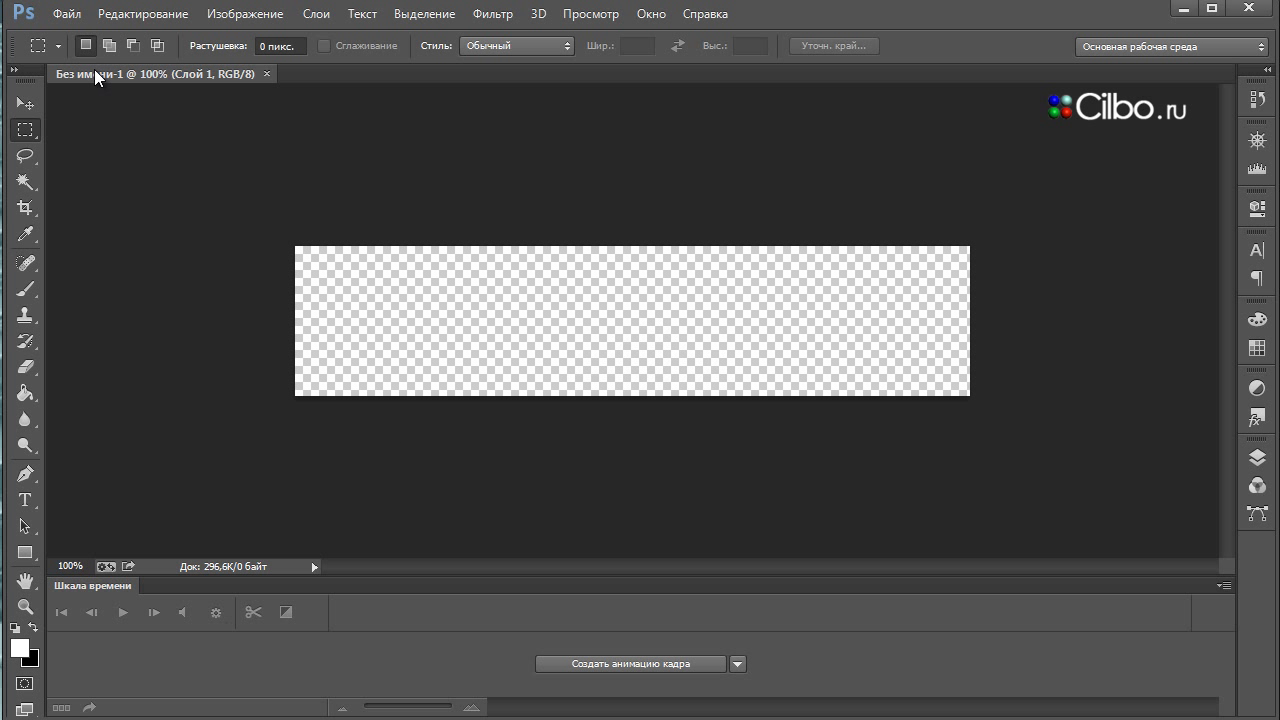
# Select the Move tool and browse to the sony xperia zr folder in the Open dialog
pyautogui.click(25, 103)
pyautogui.click(70, 16)
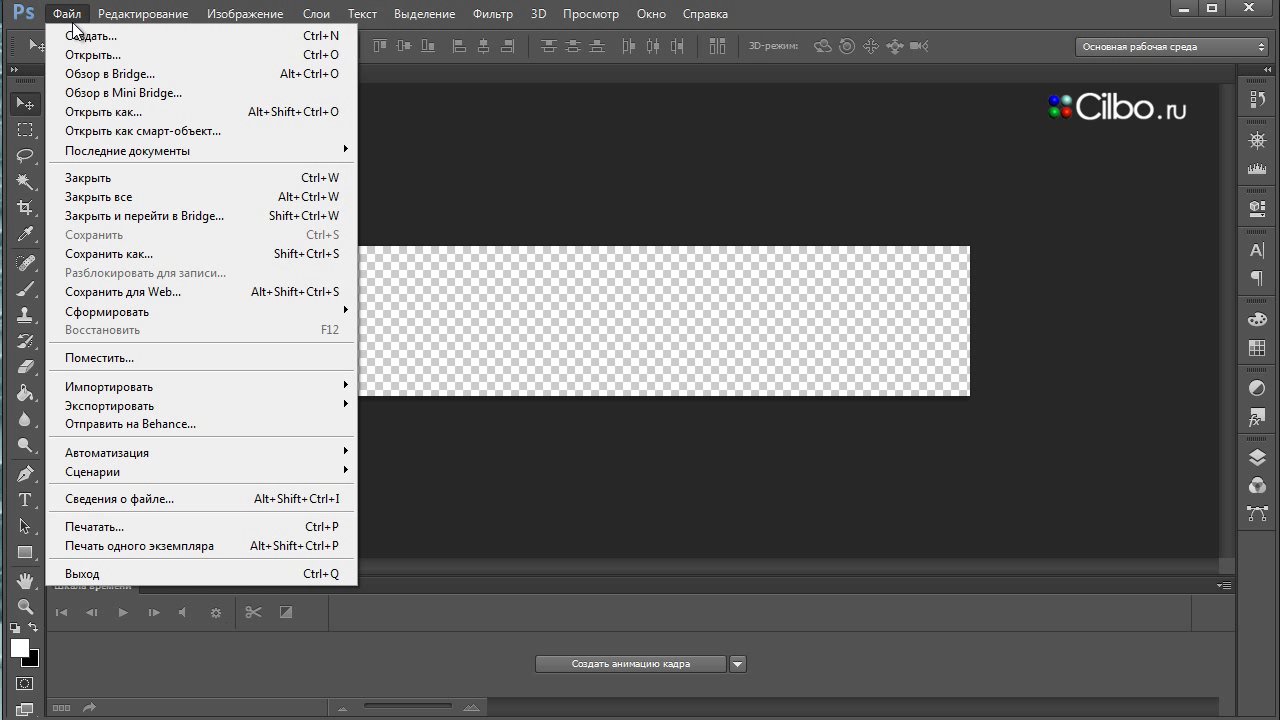
pyautogui.press('Escape')
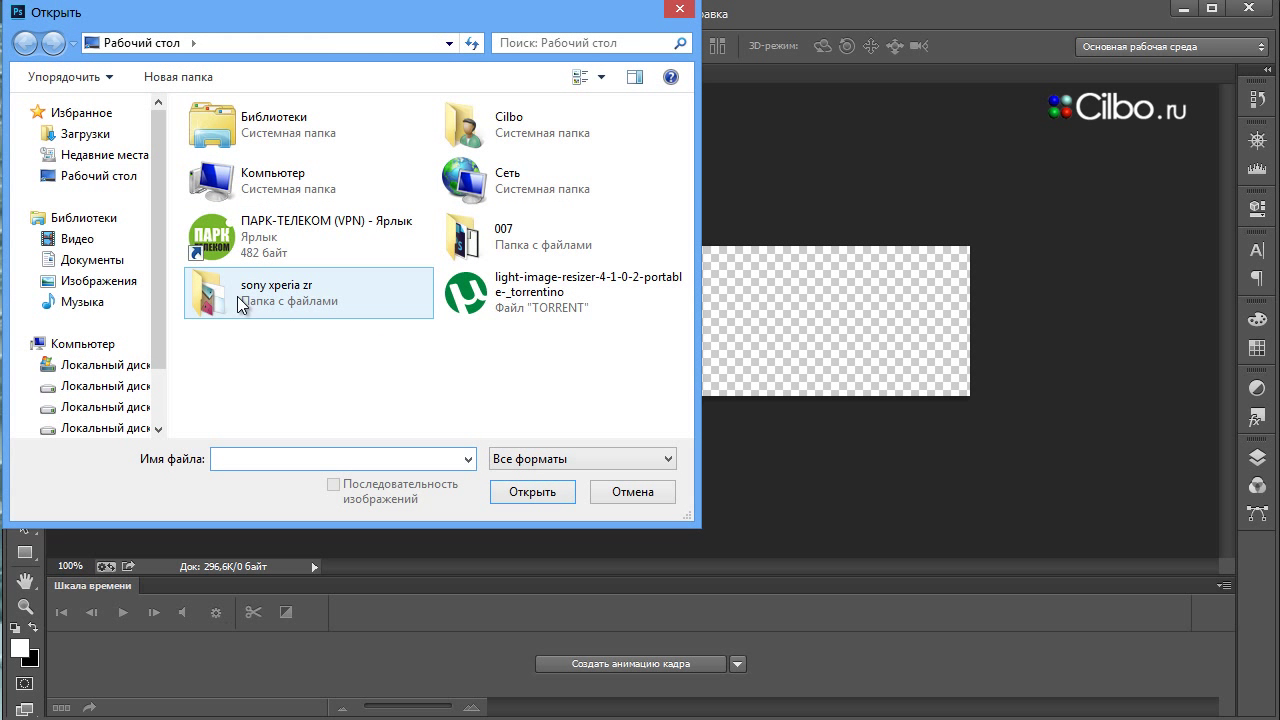
pyautogui.click(201, 299)
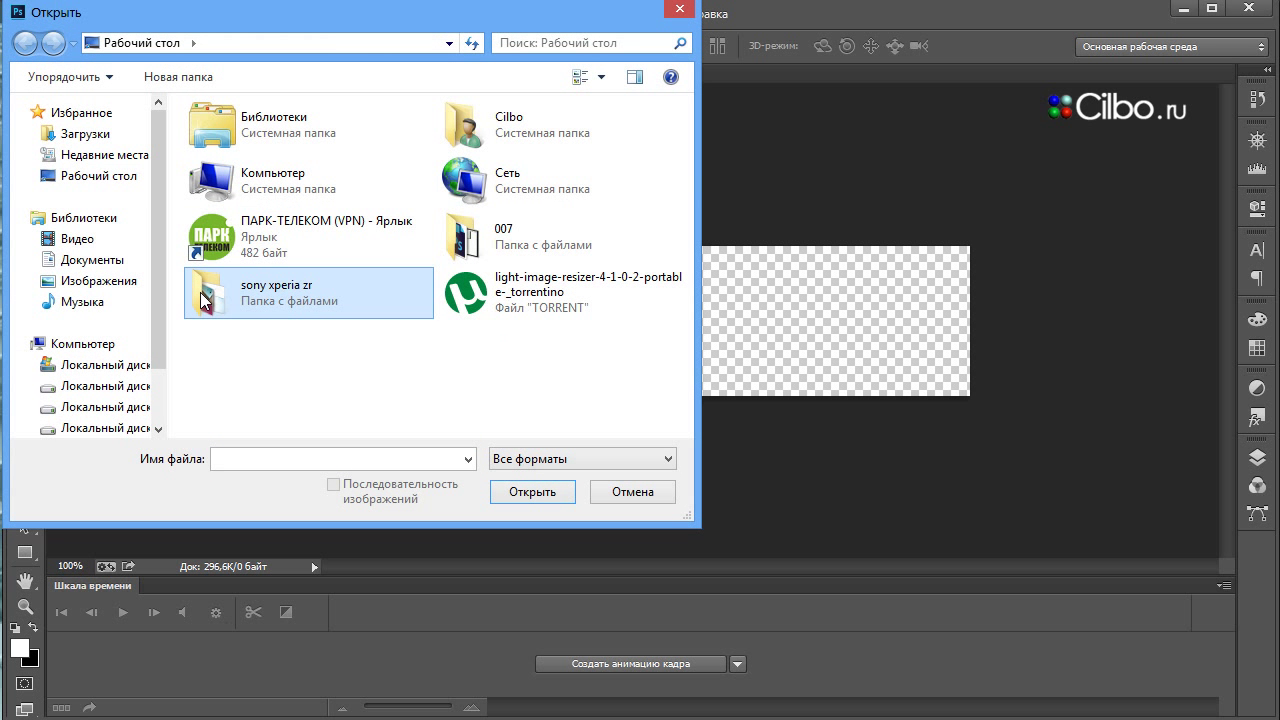
pyautogui.doubleClick(203, 299)
# Open all three Xperia photos without a colour profile, then return to Без имени-1
pyautogui.click(249, 168)
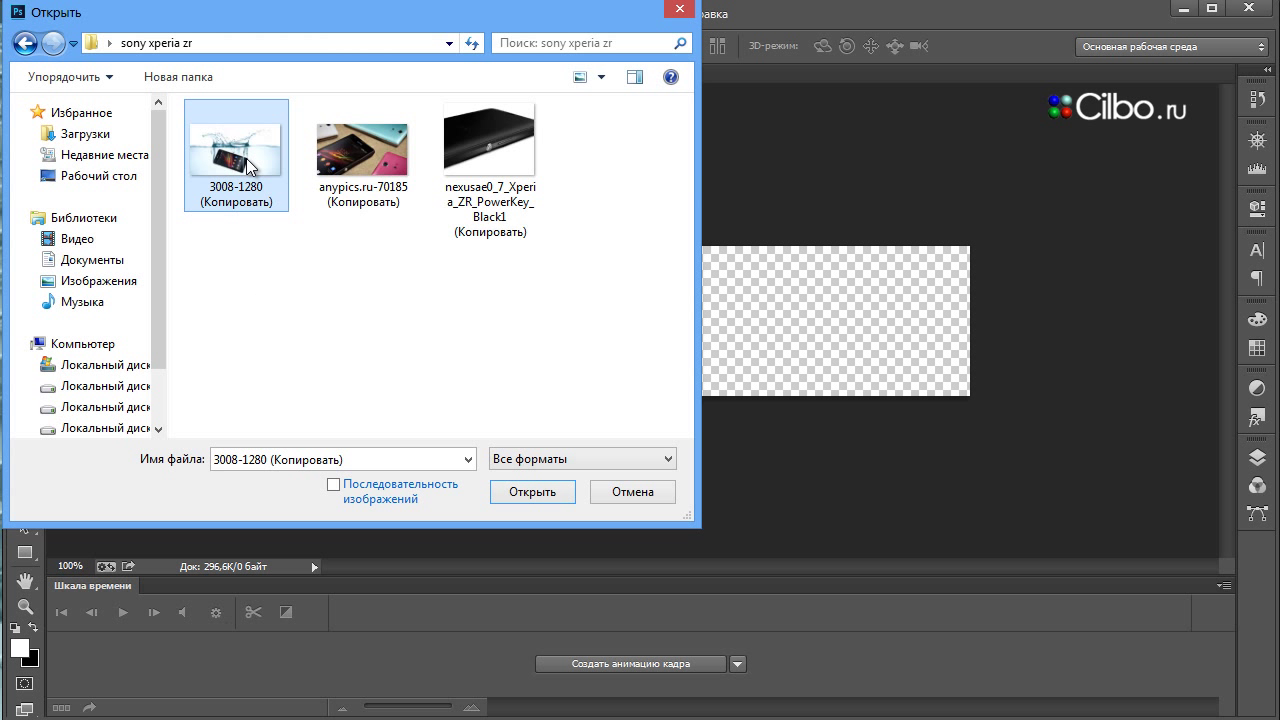
pyautogui.keyDown('ctrl'); pyautogui.click(353, 184); pyautogui.keyUp('ctrl')
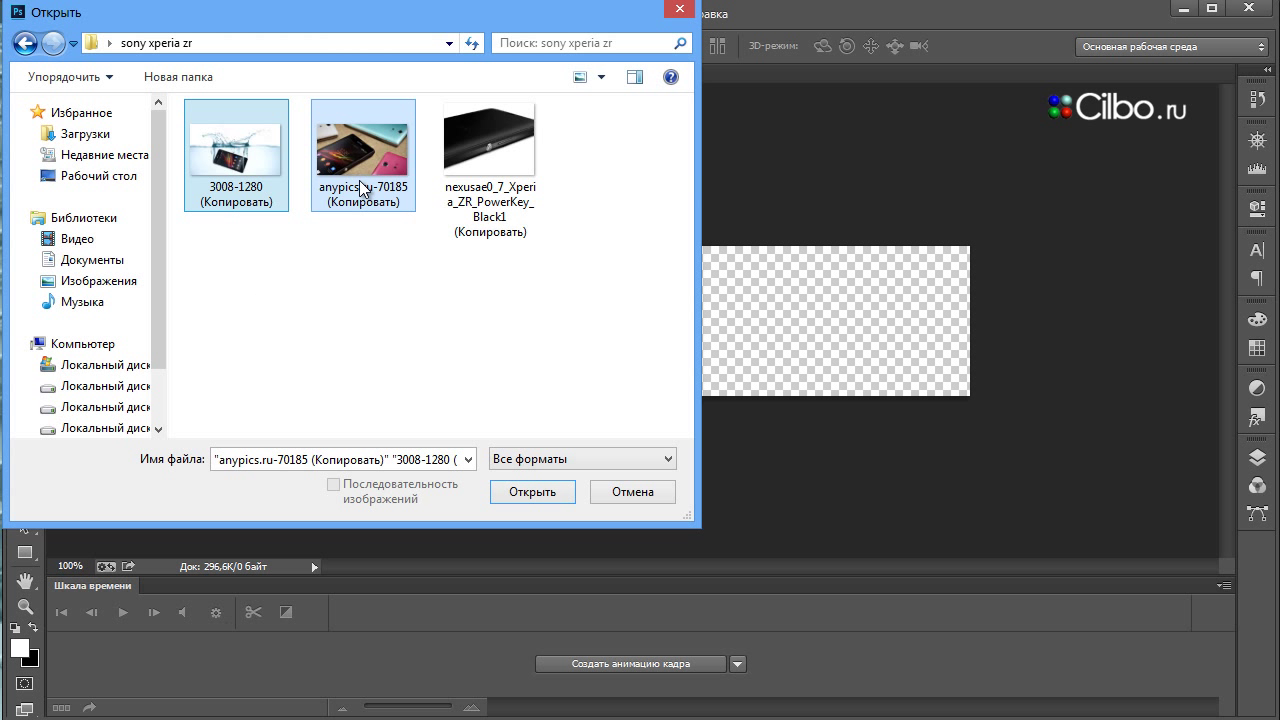
pyautogui.keyDown('ctrl'); pyautogui.click(488, 176); pyautogui.keyUp('ctrl')
pyautogui.click(541, 491)
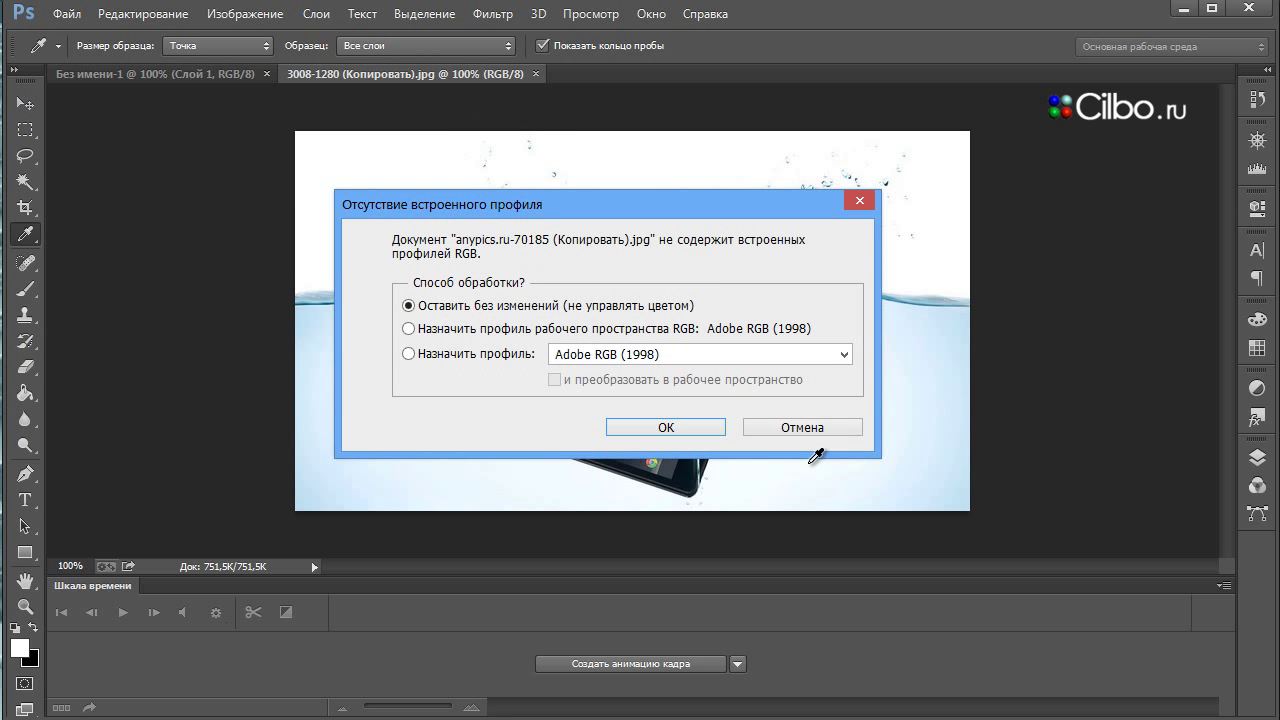
pyautogui.click(666, 427)
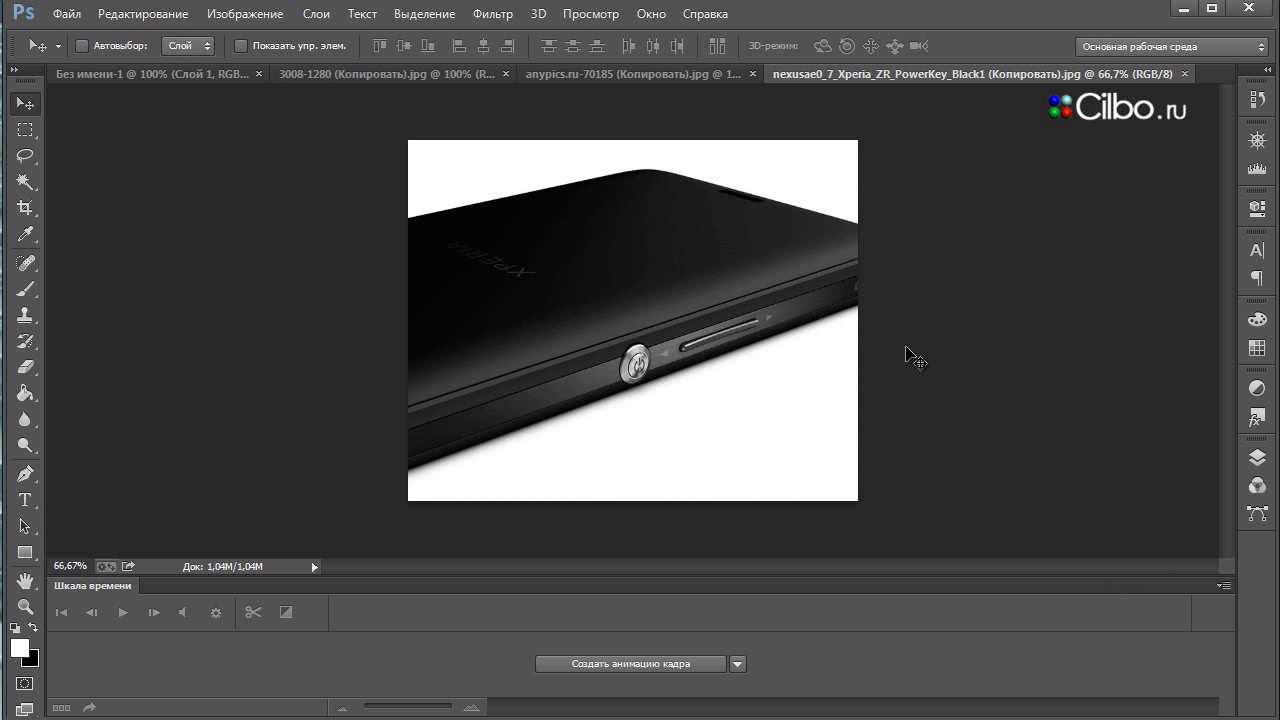
pyautogui.click(156, 78)
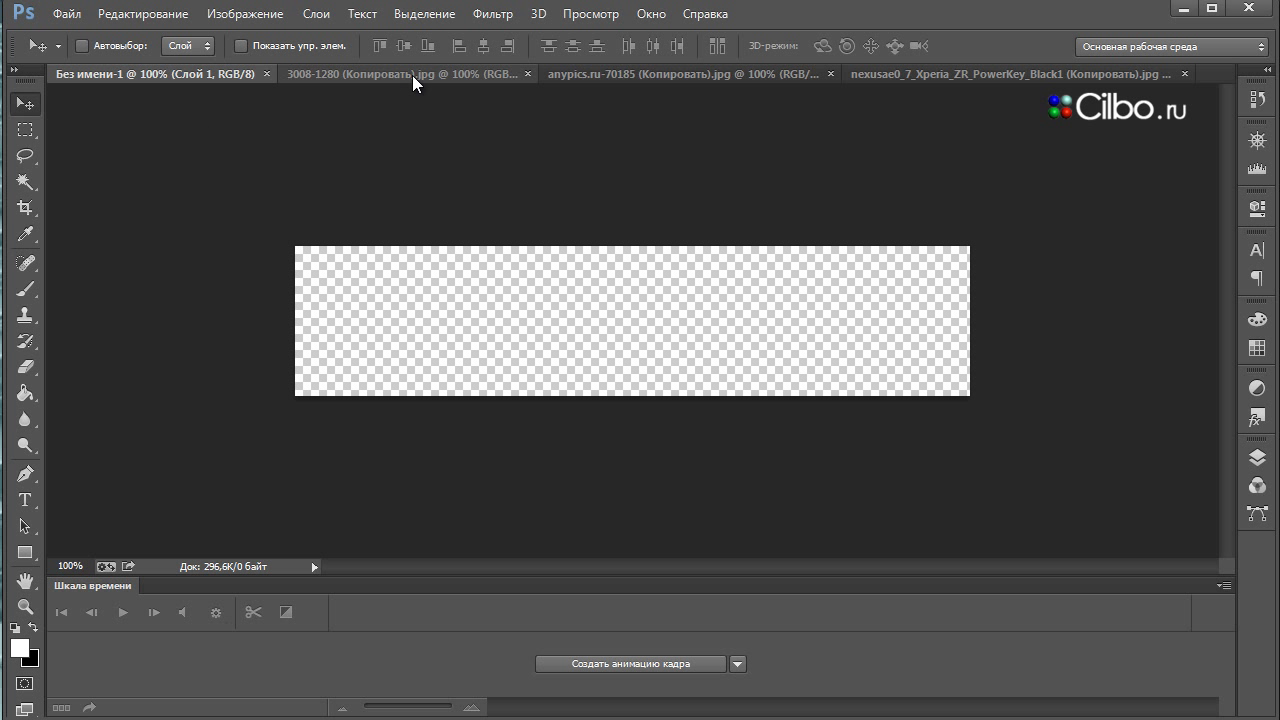
# Copy the water-splash 3008-1280 photo onto the banner, close its window, and shift it right
pyautogui.moveTo(414, 73)
pyautogui.mouseDown()
pyautogui.moveTo(605, 120)
pyautogui.moveTo(634, 114)
pyautogui.mouseUp()
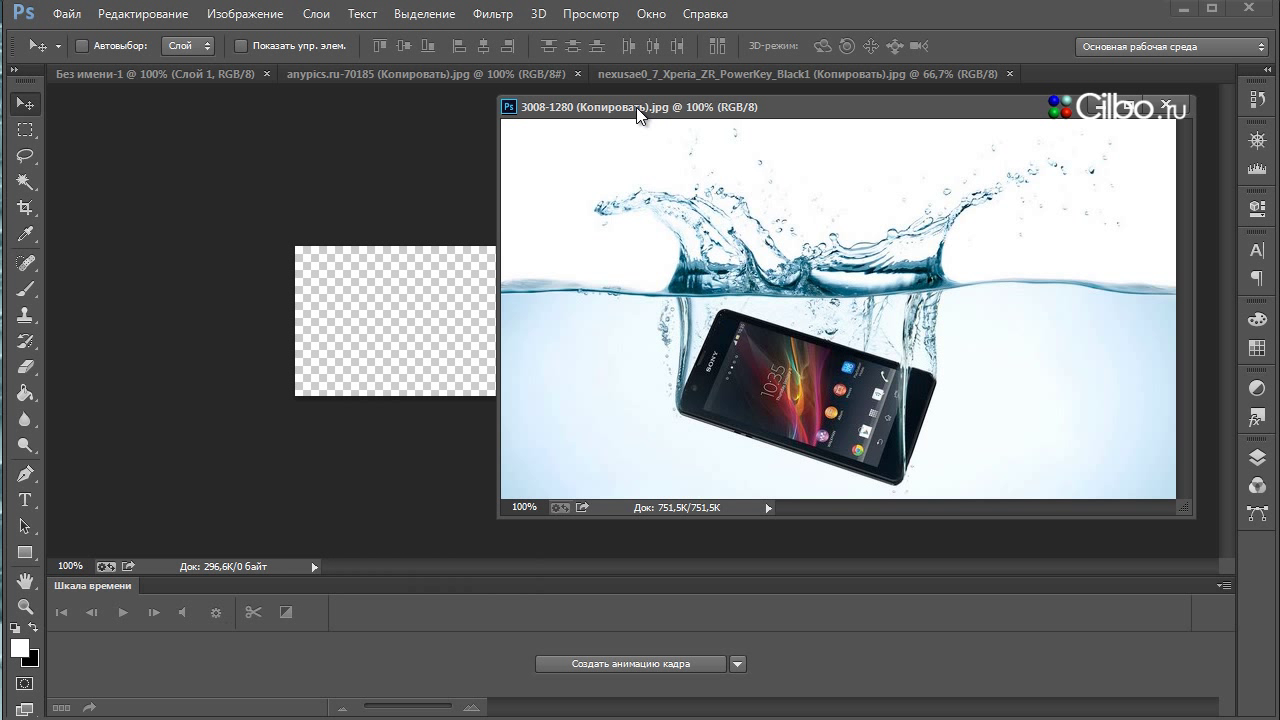
pyautogui.moveTo(857, 112); pyautogui.dragTo(983, 112)
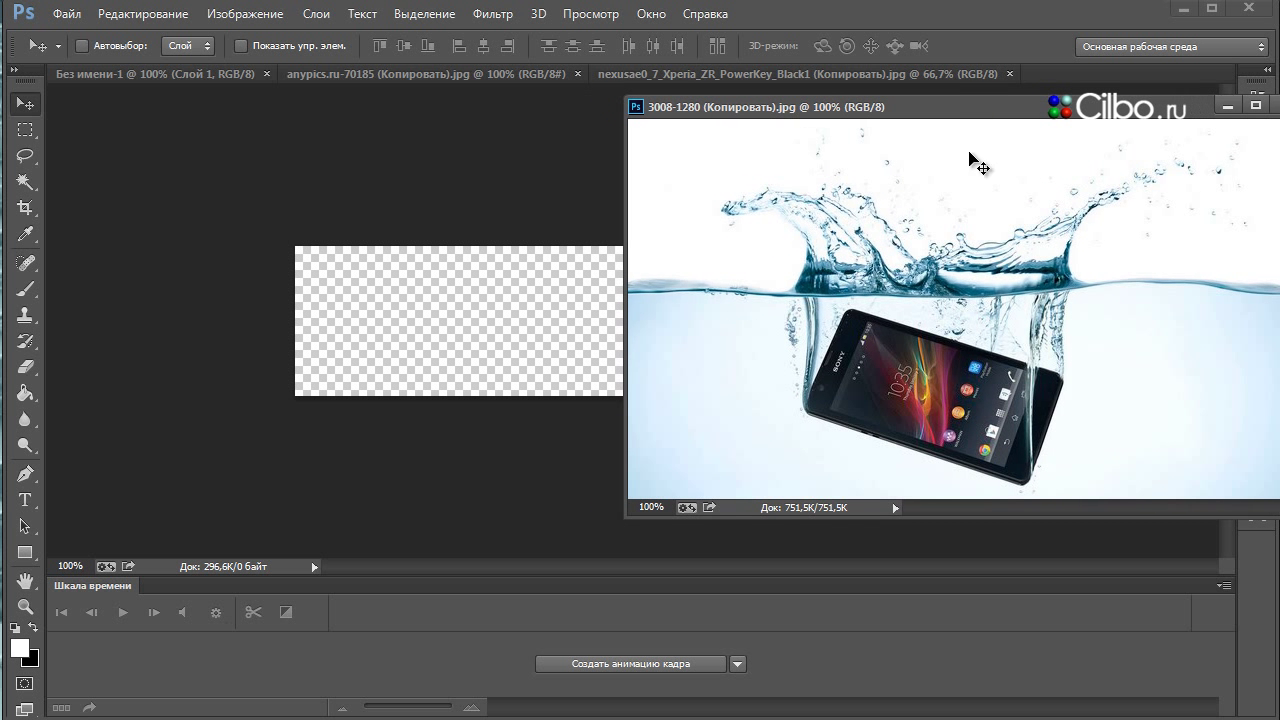
pyautogui.moveTo(944, 313); pyautogui.dragTo(491, 337)
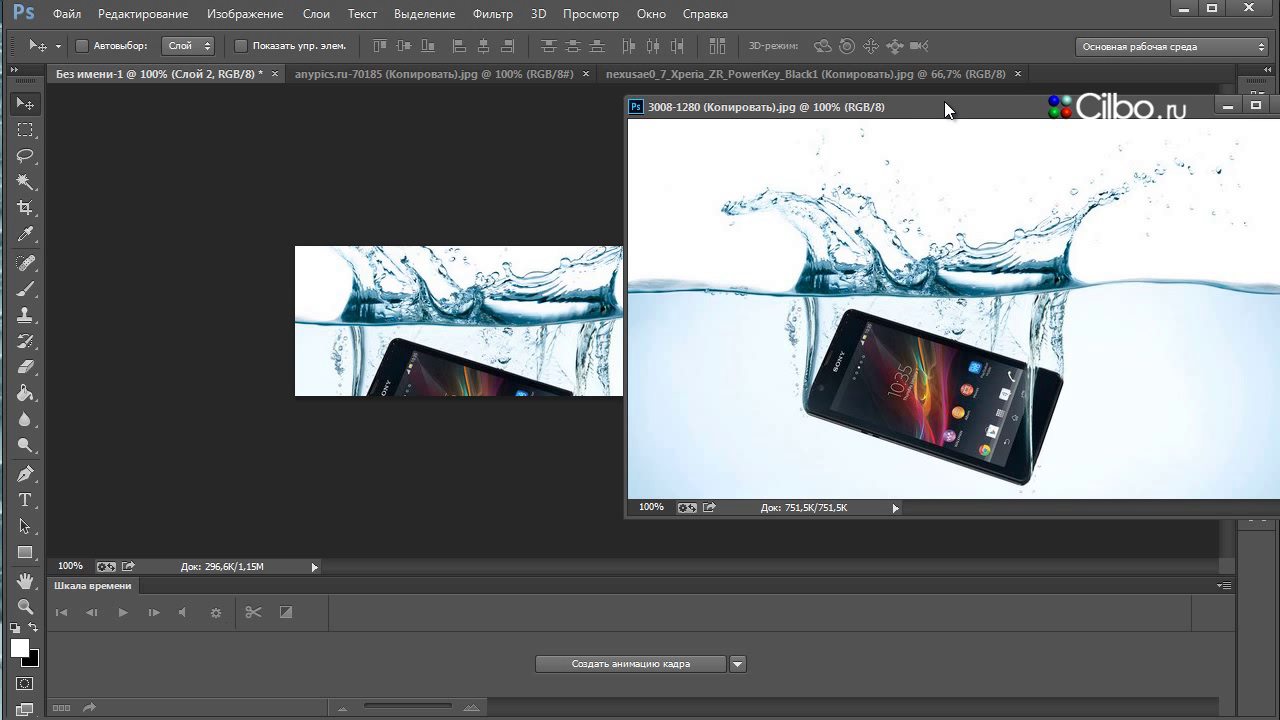
pyautogui.moveTo(1000, 106); pyautogui.dragTo(660, 129)
pyautogui.click(953, 128)
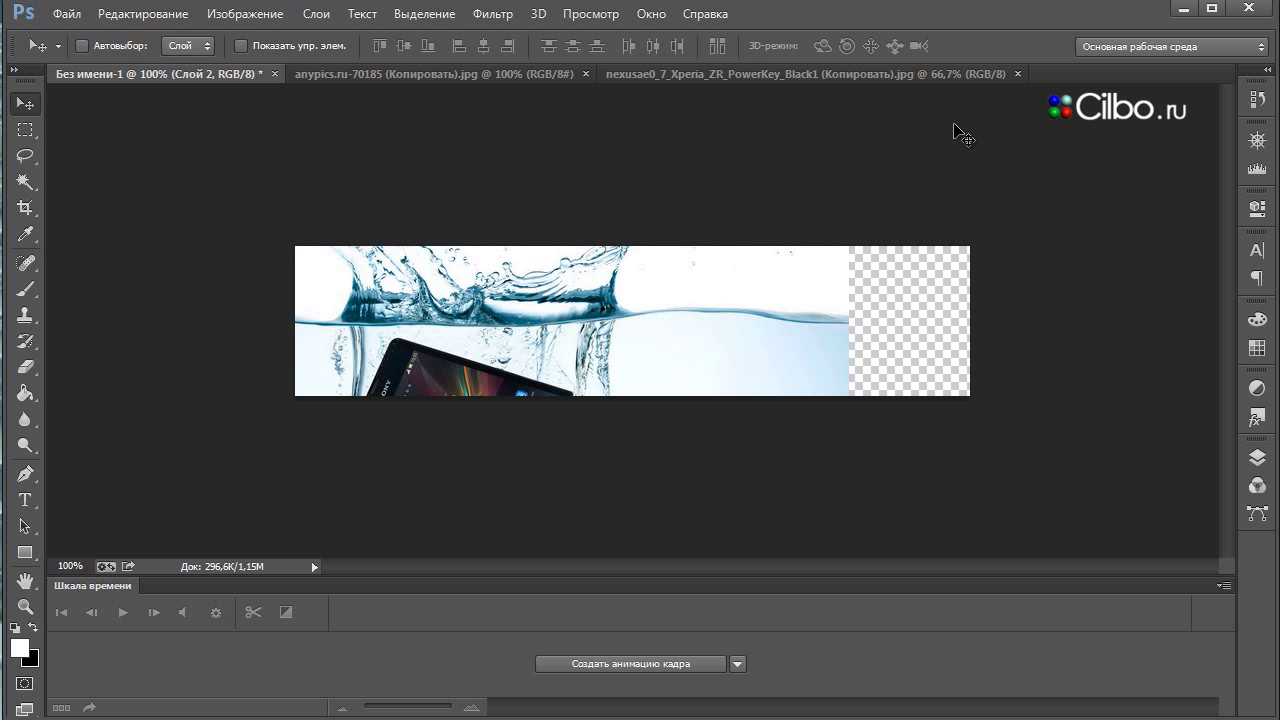
pyautogui.moveTo(634, 309)
pyautogui.mouseDown()
pyautogui.moveTo(800, 314)
pyautogui.moveTo(752, 315)
pyautogui.mouseUp()
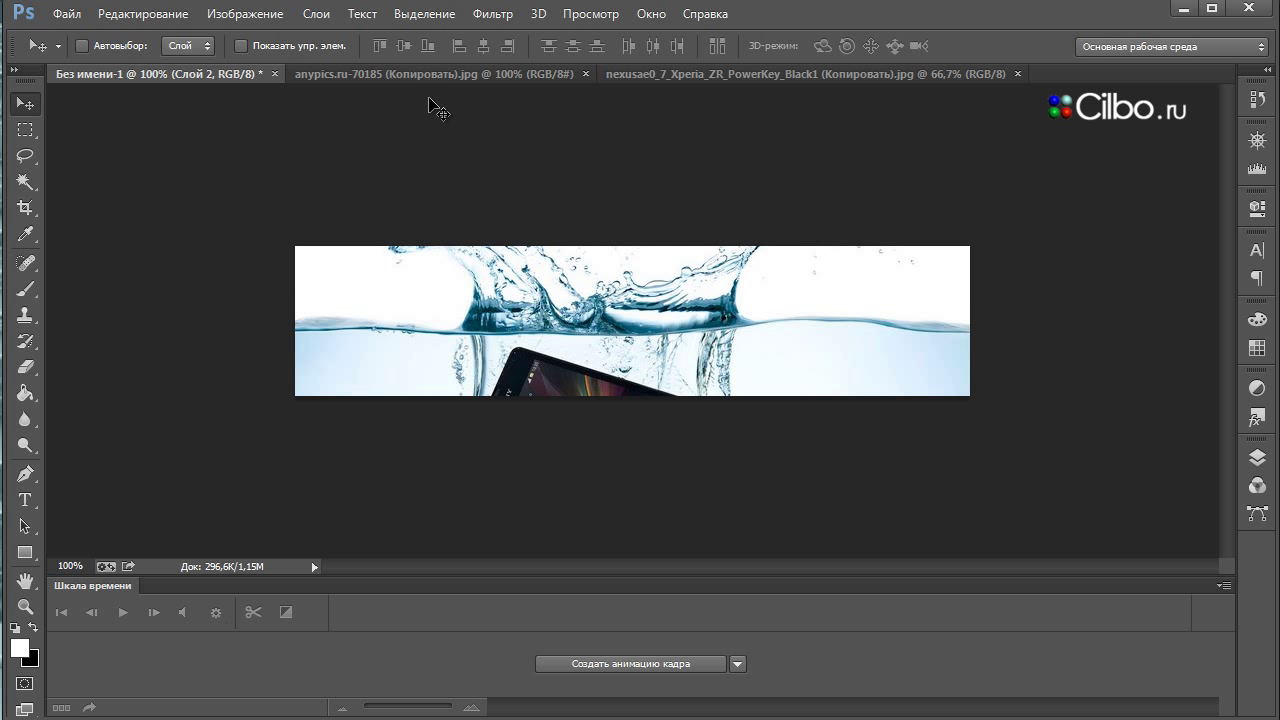
# Copy the anypics colourful phones and black Xperia photos onto the banner, closing their windows
pyautogui.moveTo(428, 75); pyautogui.dragTo(768, 137)
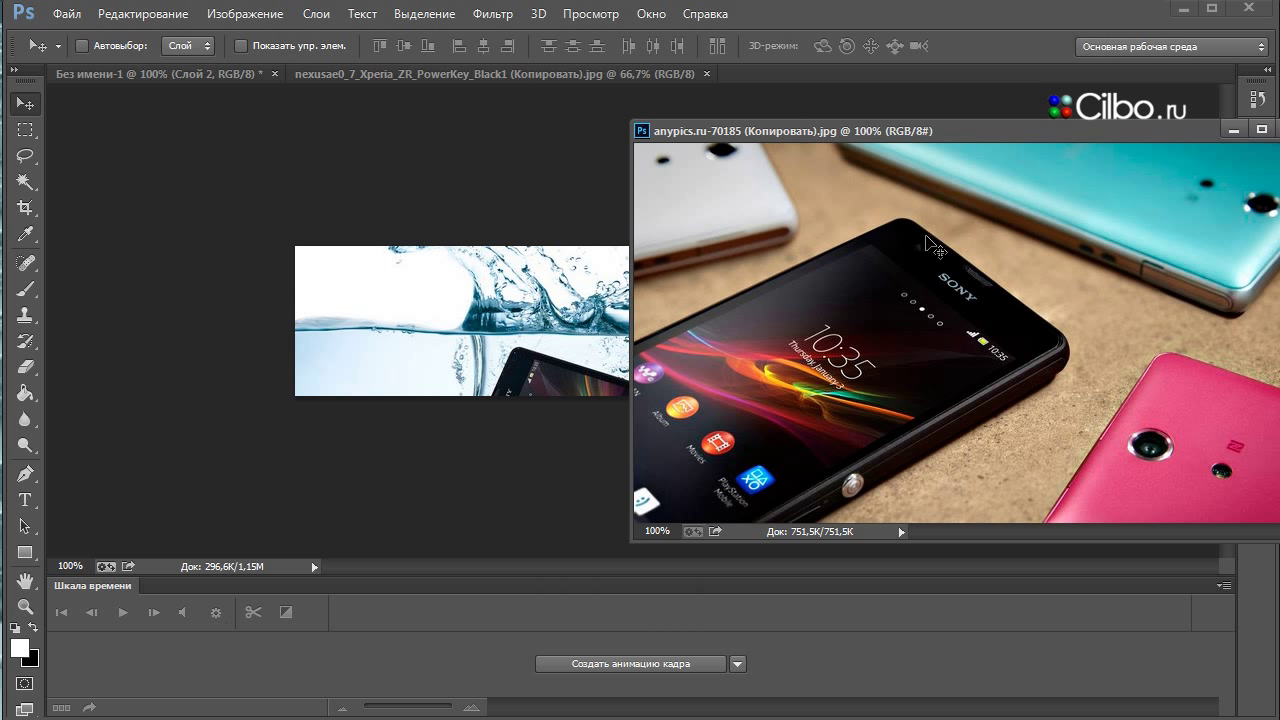
pyautogui.moveTo(935, 245)
pyautogui.mouseDown()
pyautogui.moveTo(487, 373)
pyautogui.moveTo(543, 371)
pyautogui.mouseUp()
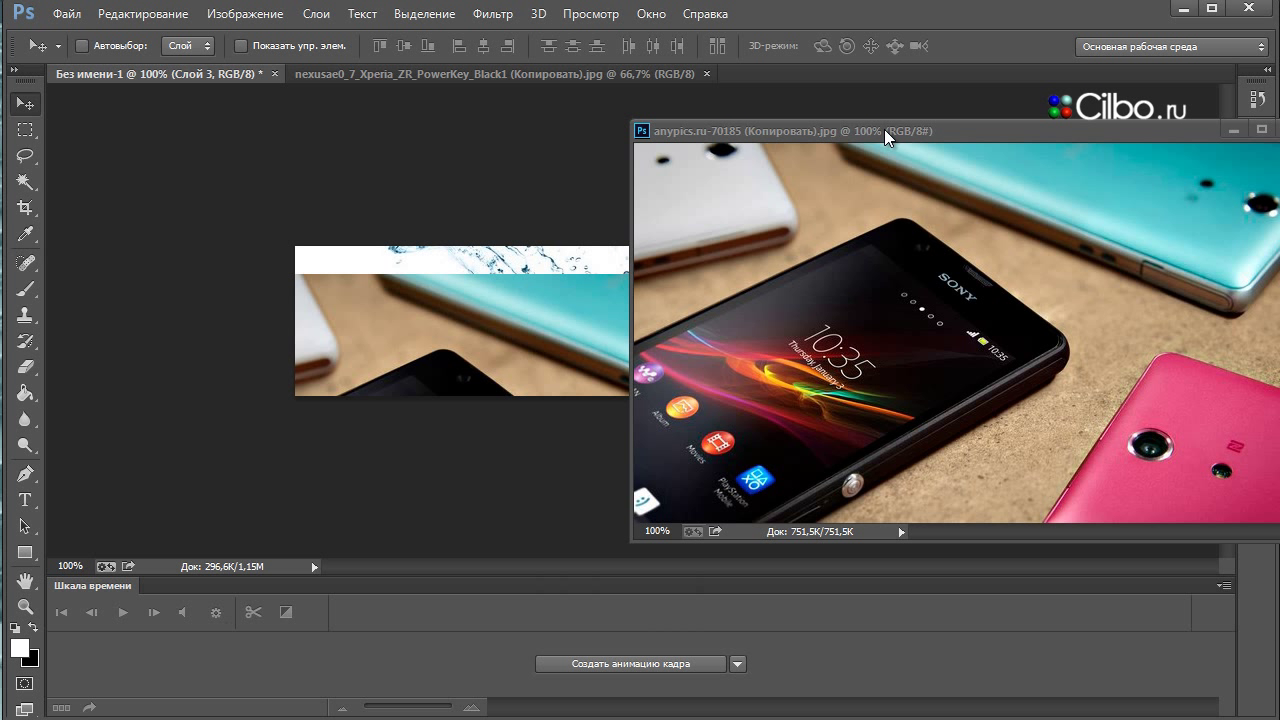
pyautogui.moveTo(1013, 134); pyautogui.dragTo(705, 138)
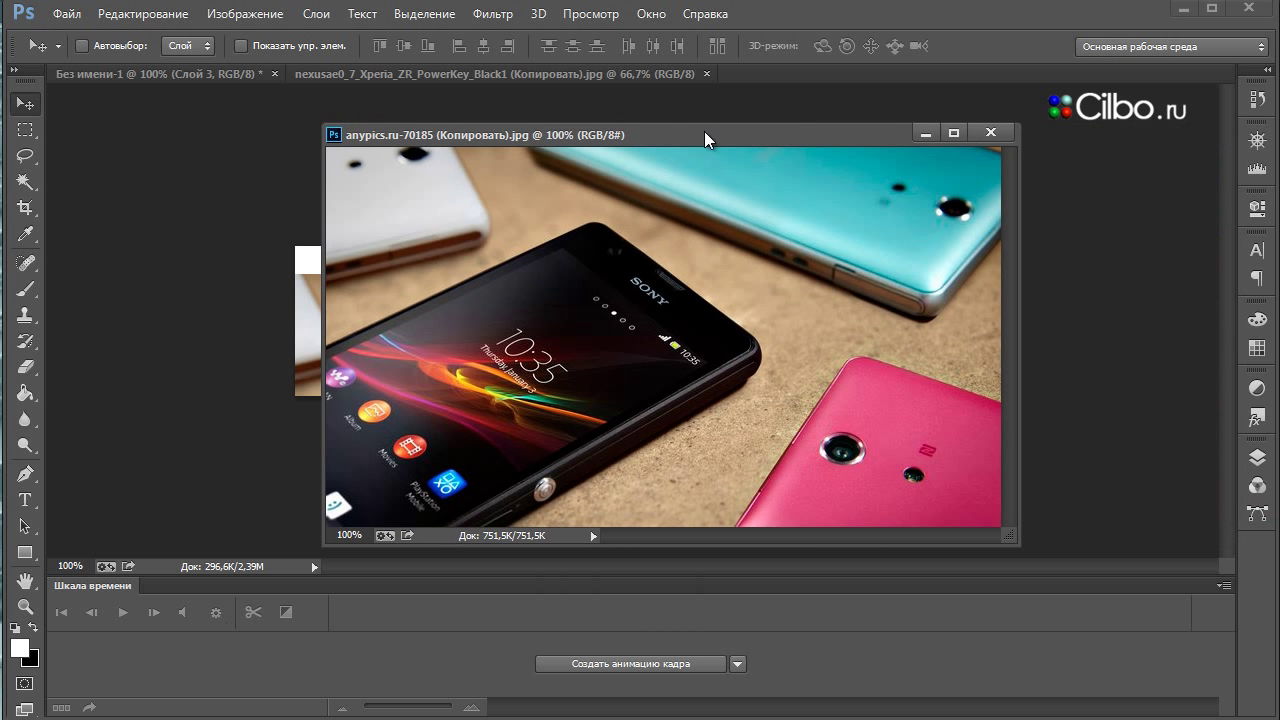
pyautogui.click(990, 132)
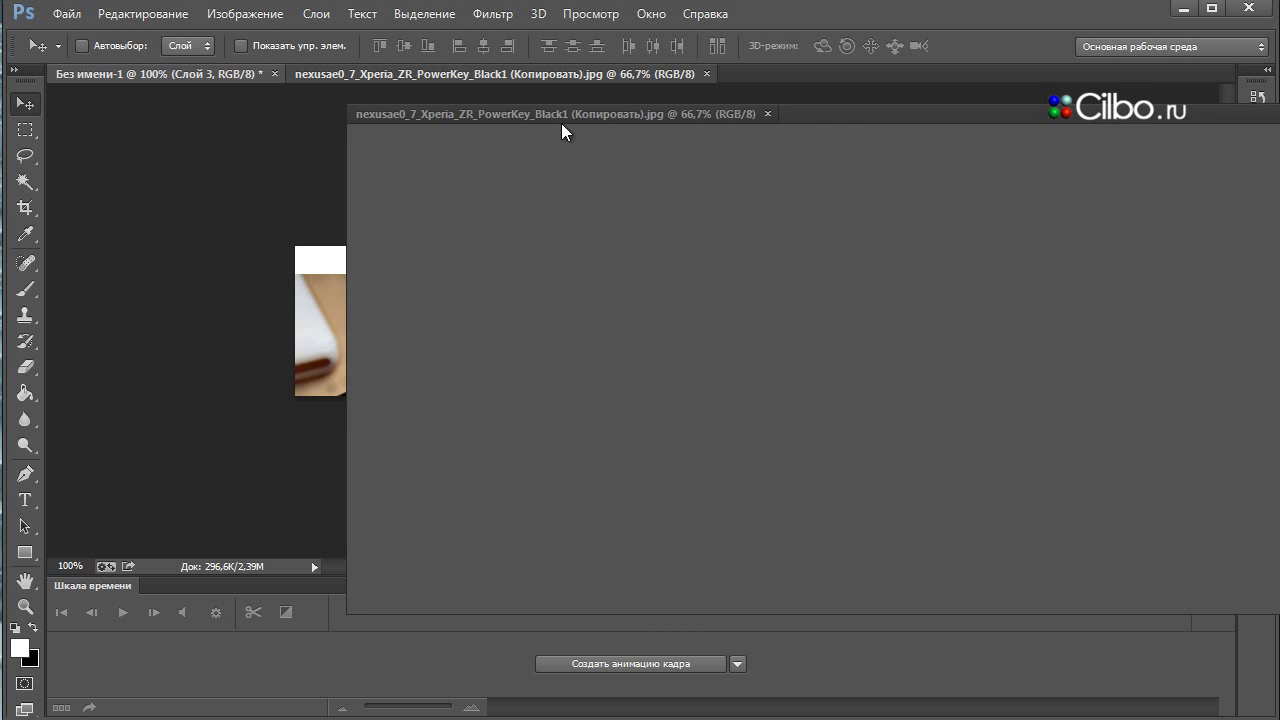
pyautogui.moveTo(468, 84); pyautogui.dragTo(600, 125)
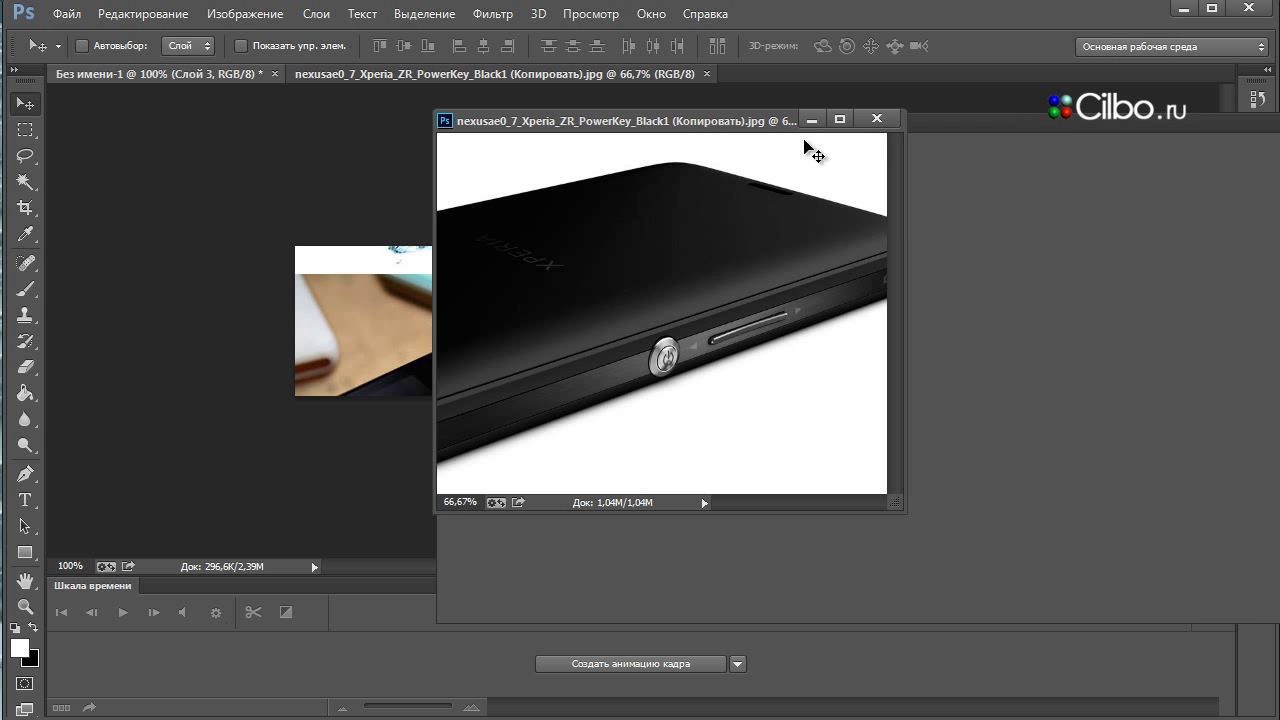
pyautogui.moveTo(757, 238); pyautogui.dragTo(410, 334)
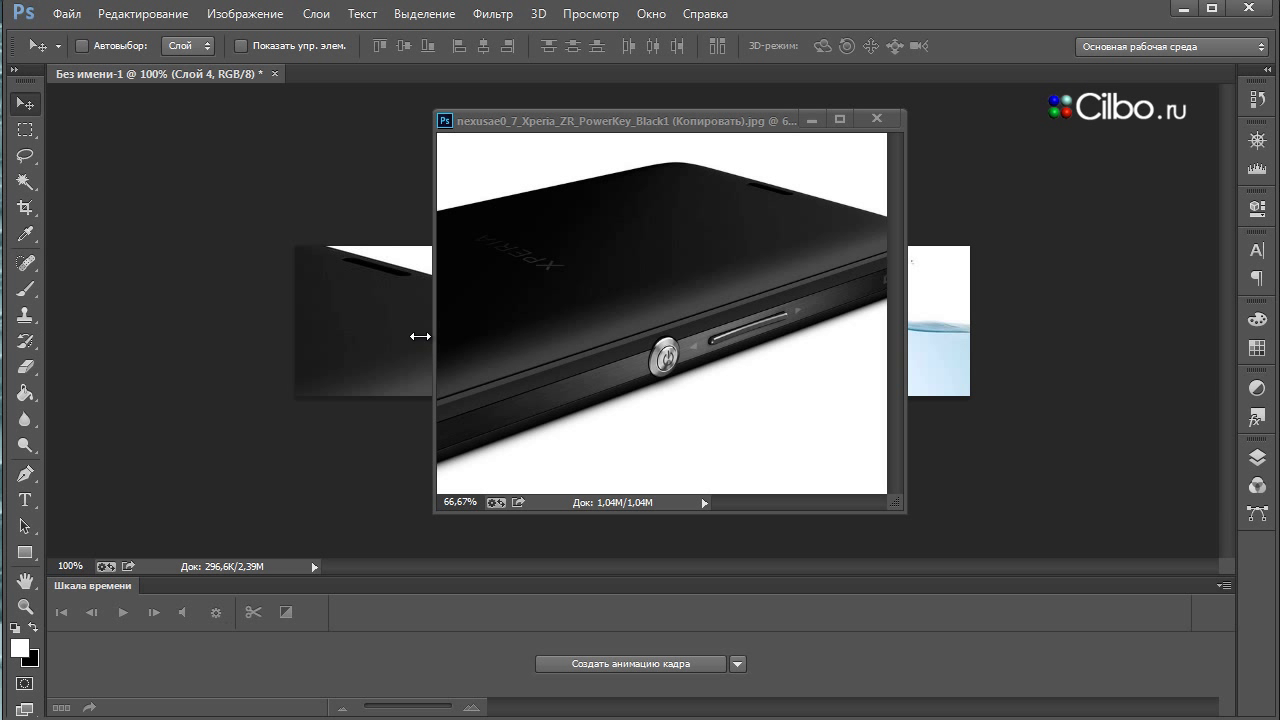
pyautogui.click(877, 118)
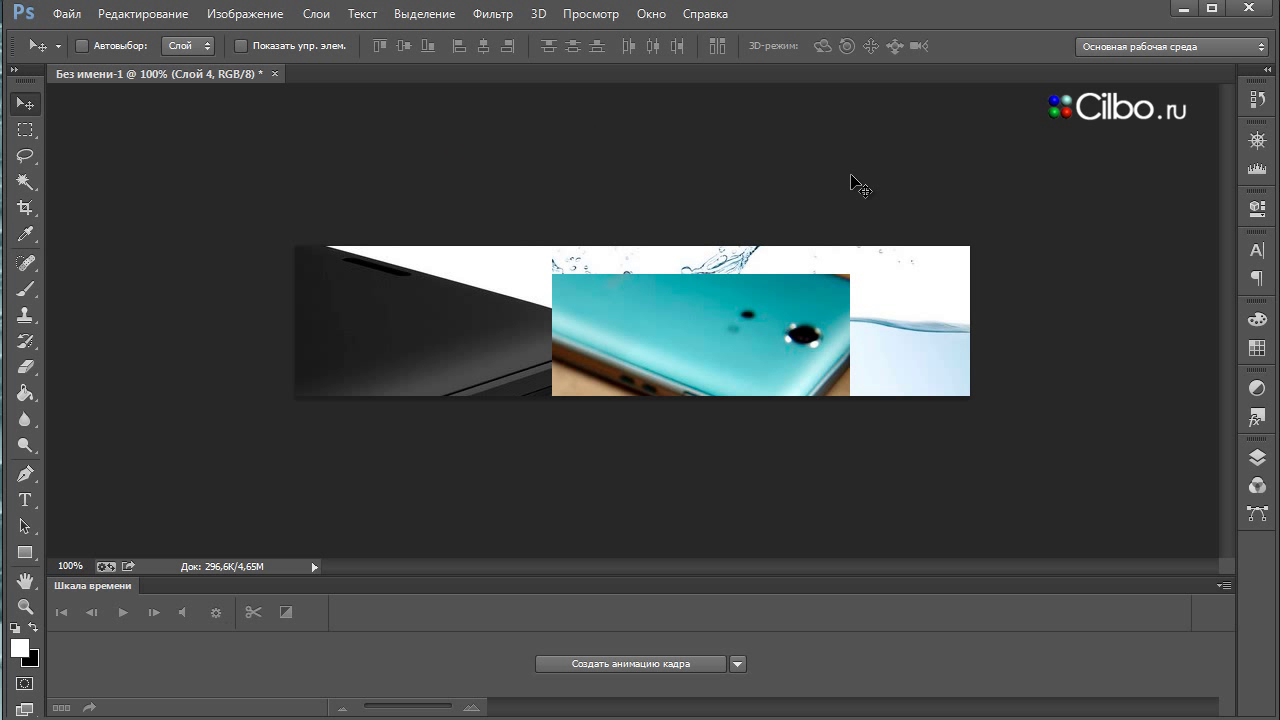
# Reposition the teal and dark phone layers with auto-select on, then show the Layers panel
pyautogui.moveTo(704, 307); pyautogui.dragTo(785, 300)
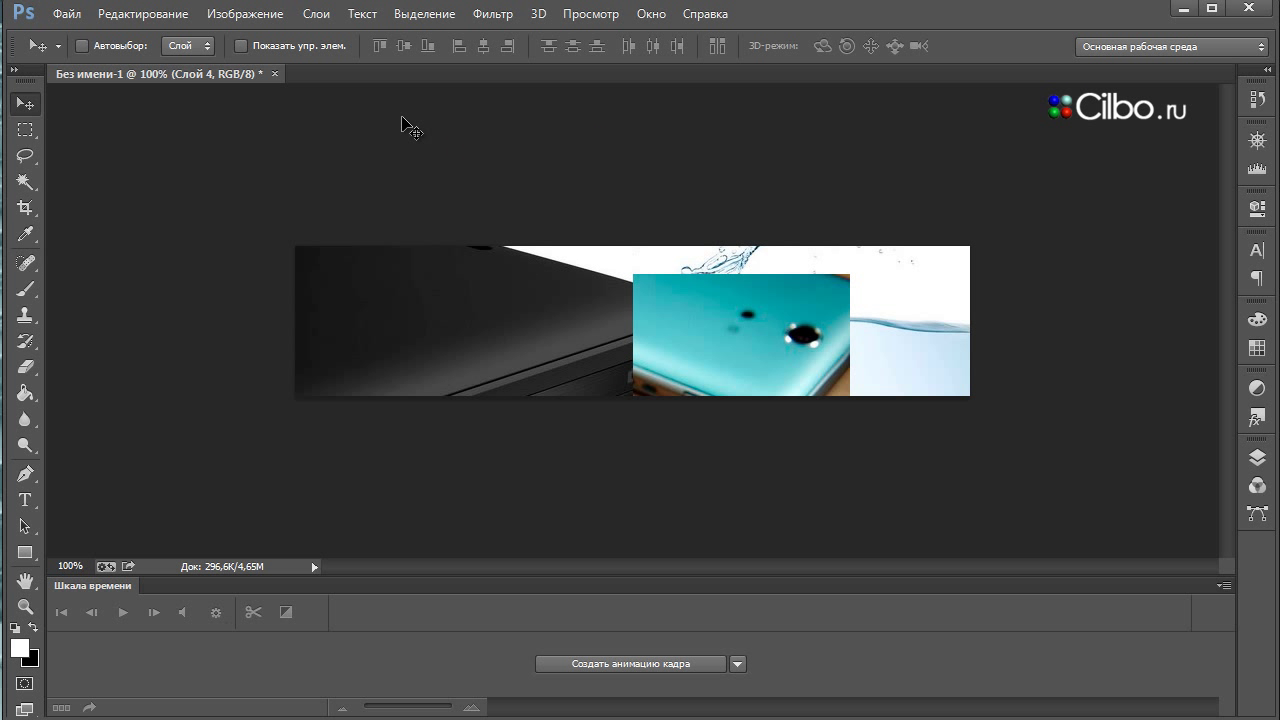
pyautogui.click(83, 46)
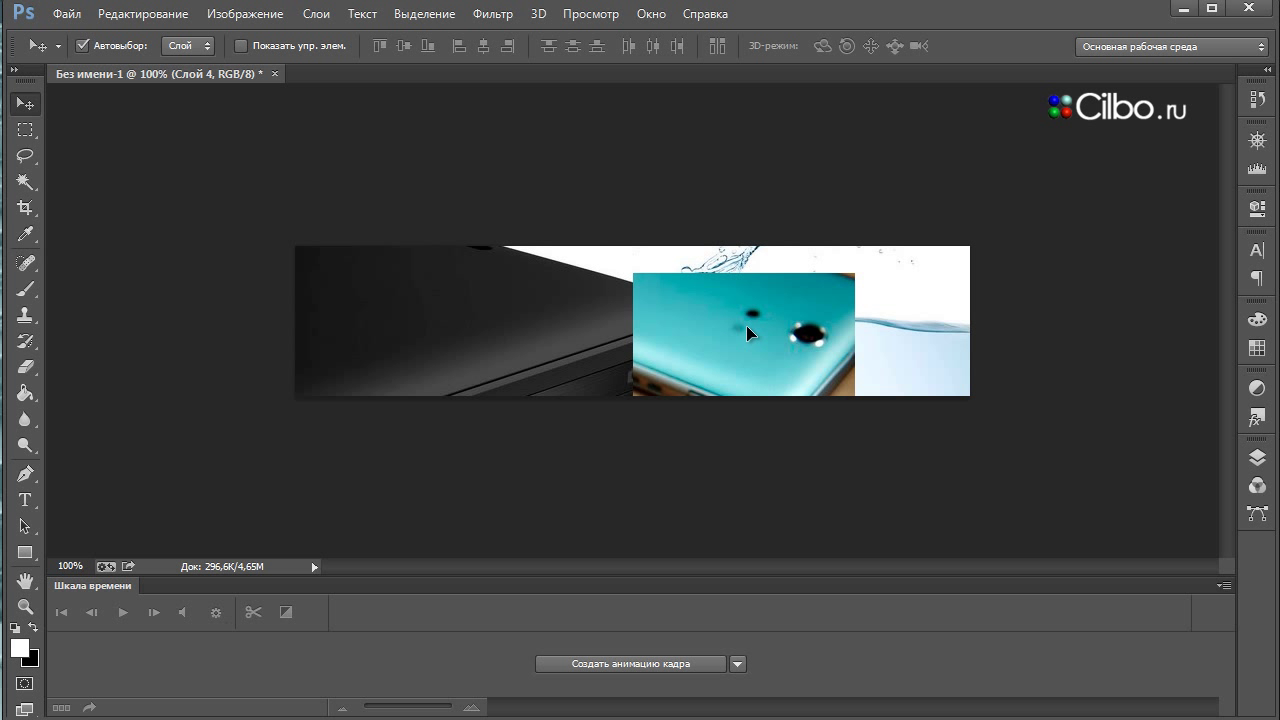
pyautogui.moveTo(730, 339); pyautogui.dragTo(850, 311)
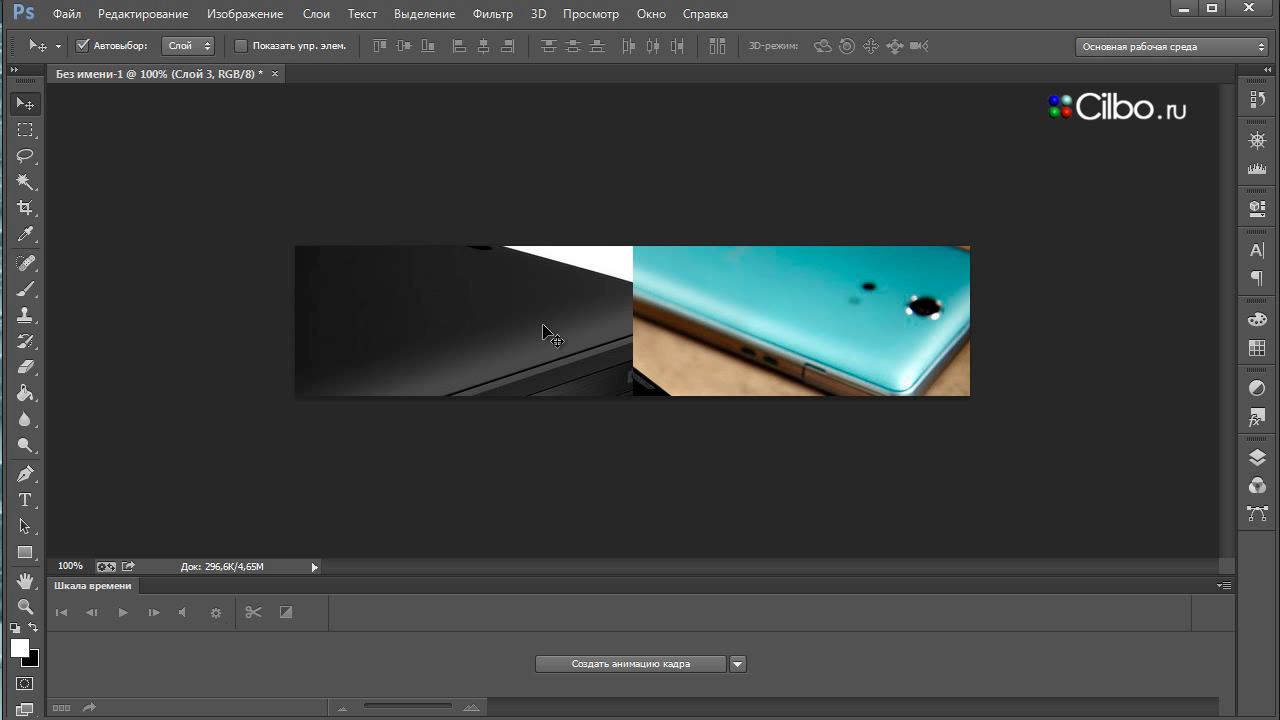
pyautogui.moveTo(546, 331)
pyautogui.mouseDown()
pyautogui.moveTo(889, 349)
pyautogui.moveTo(877, 374)
pyautogui.moveTo(876, 363)
pyautogui.mouseUp()
pyautogui.click(563, 274)
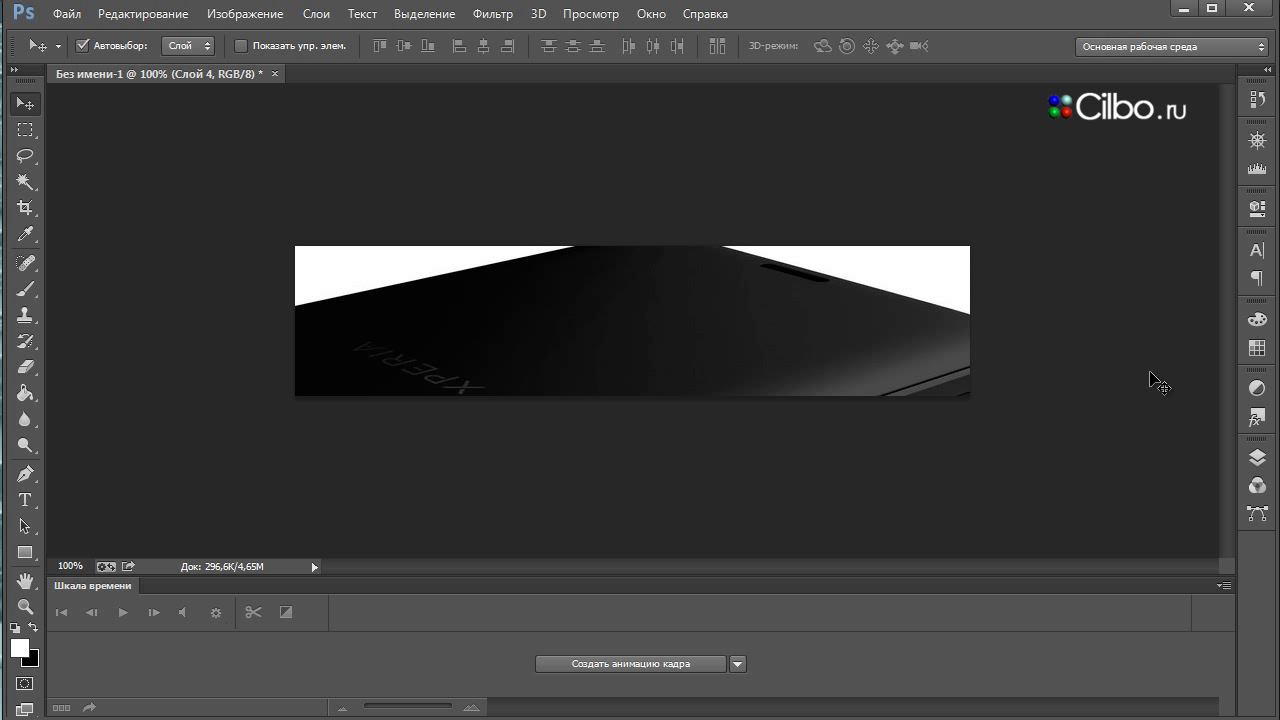
pyautogui.click(1257, 458)
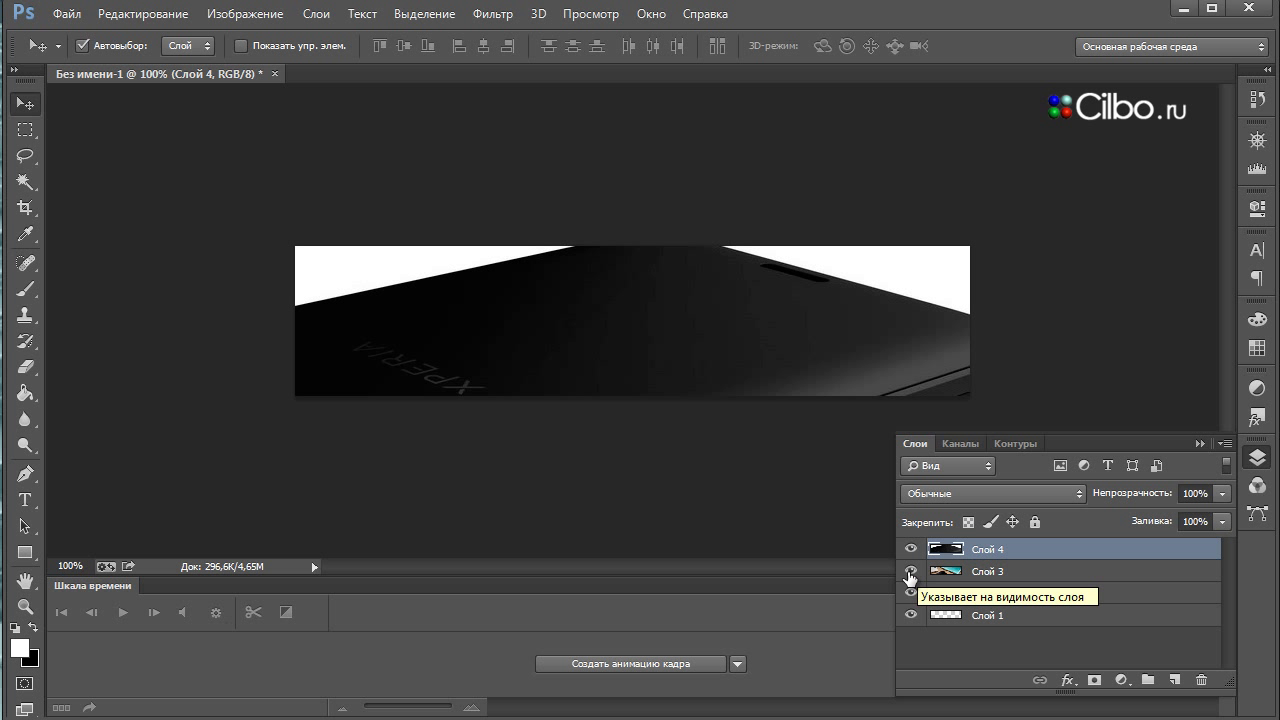
# Hide Слой 3, turn off Auto-Select, and reposition Слой 4 to reveal its power and volume keys
pyautogui.click(910, 573)
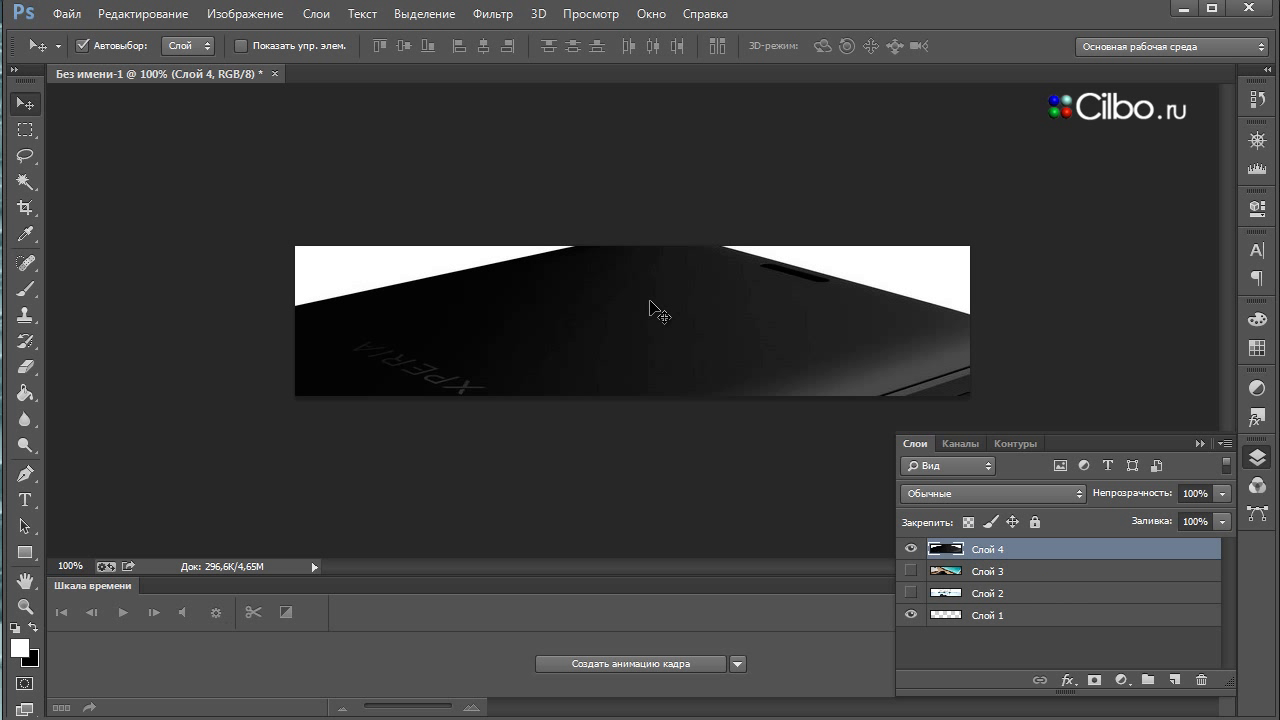
pyautogui.click(83, 46)
pyautogui.moveTo(664, 312)
pyautogui.mouseDown()
pyautogui.moveTo(670, 285)
pyautogui.moveTo(677, 329)
pyautogui.moveTo(734, 346)
pyautogui.moveTo(673, 338)
pyautogui.mouseUp()
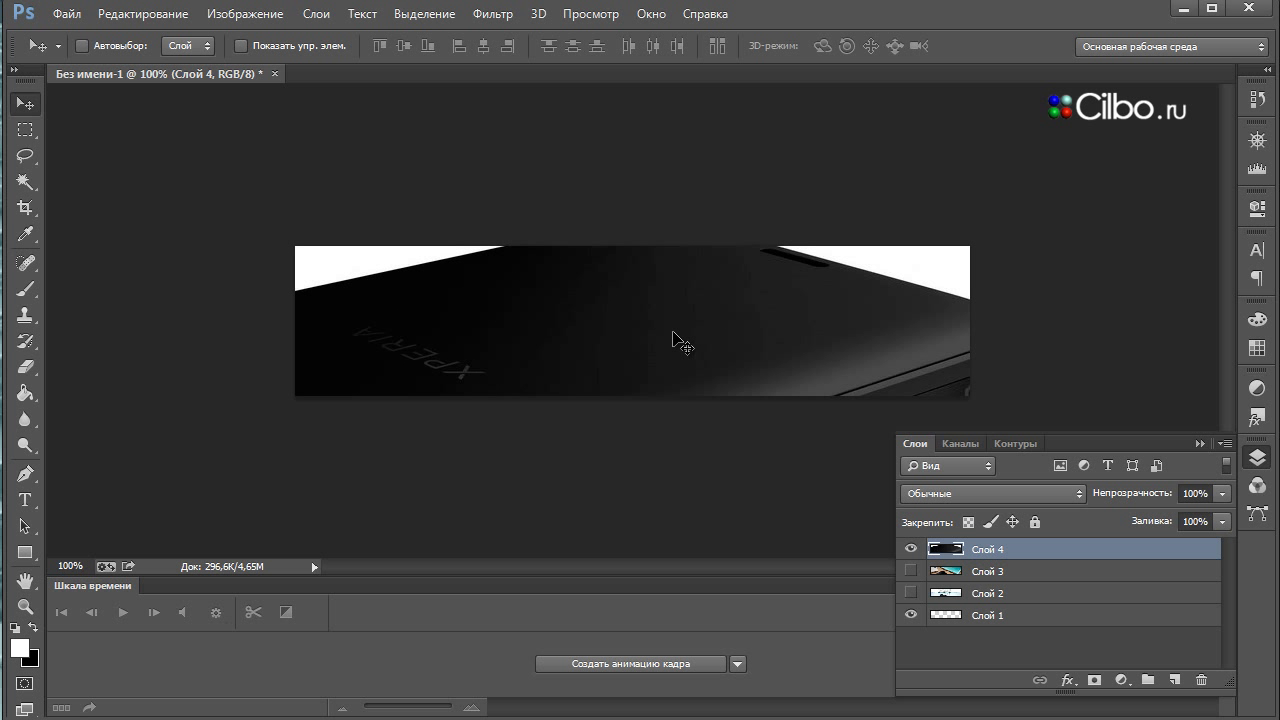
pyautogui.press('Up')
pyautogui.press('Up')
pyautogui.press('Up')
pyautogui.press('Up')
pyautogui.press('Up')
pyautogui.press('Up')
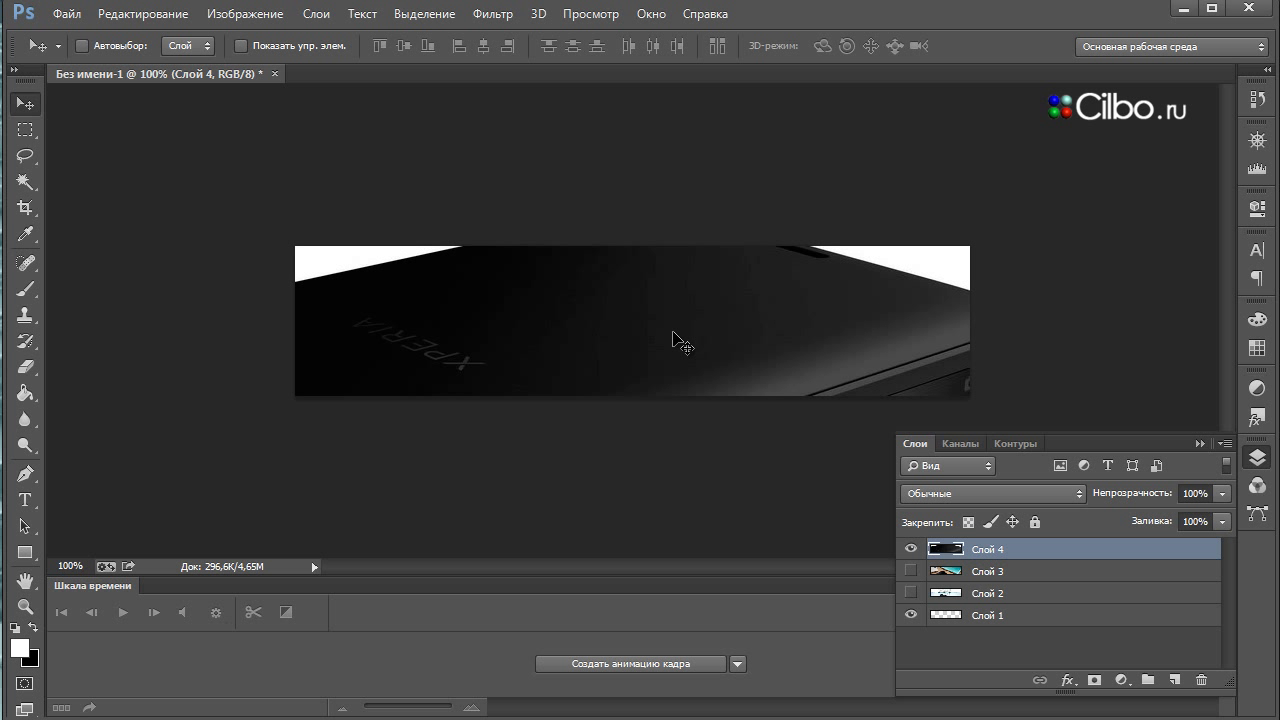
pyautogui.press('Up')
pyautogui.press('Up')
pyautogui.press('Up')
pyautogui.press('Up')
pyautogui.press('Up')
pyautogui.press('Up')
pyautogui.press('Up')
pyautogui.press('Up')
pyautogui.press('Up')
pyautogui.press('Up')
pyautogui.press('Up')
pyautogui.press('Up')
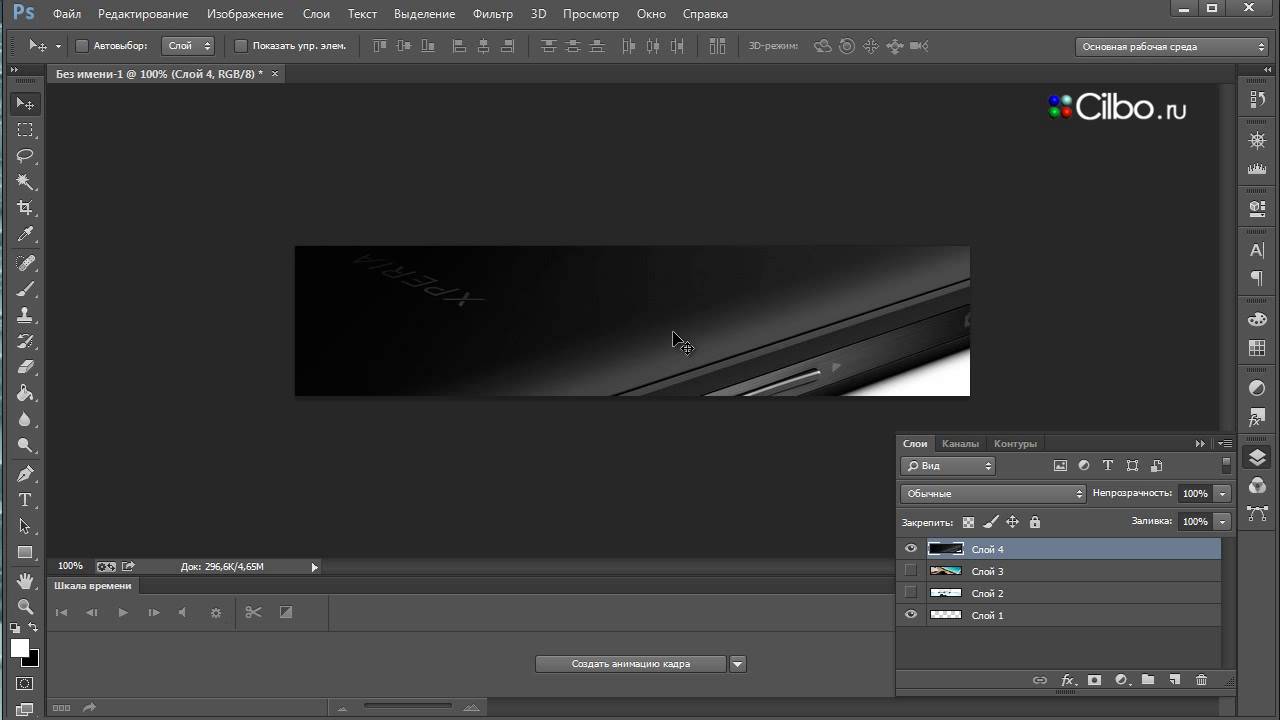
pyautogui.press('Up')
pyautogui.press('Up')
pyautogui.press('Up')
pyautogui.press('Up')
pyautogui.press('Up')
pyautogui.press('Up')
pyautogui.press('Up')
pyautogui.press('Up')
pyautogui.press('Up')
pyautogui.press('Up')
pyautogui.press('Up')
pyautogui.press('Up')
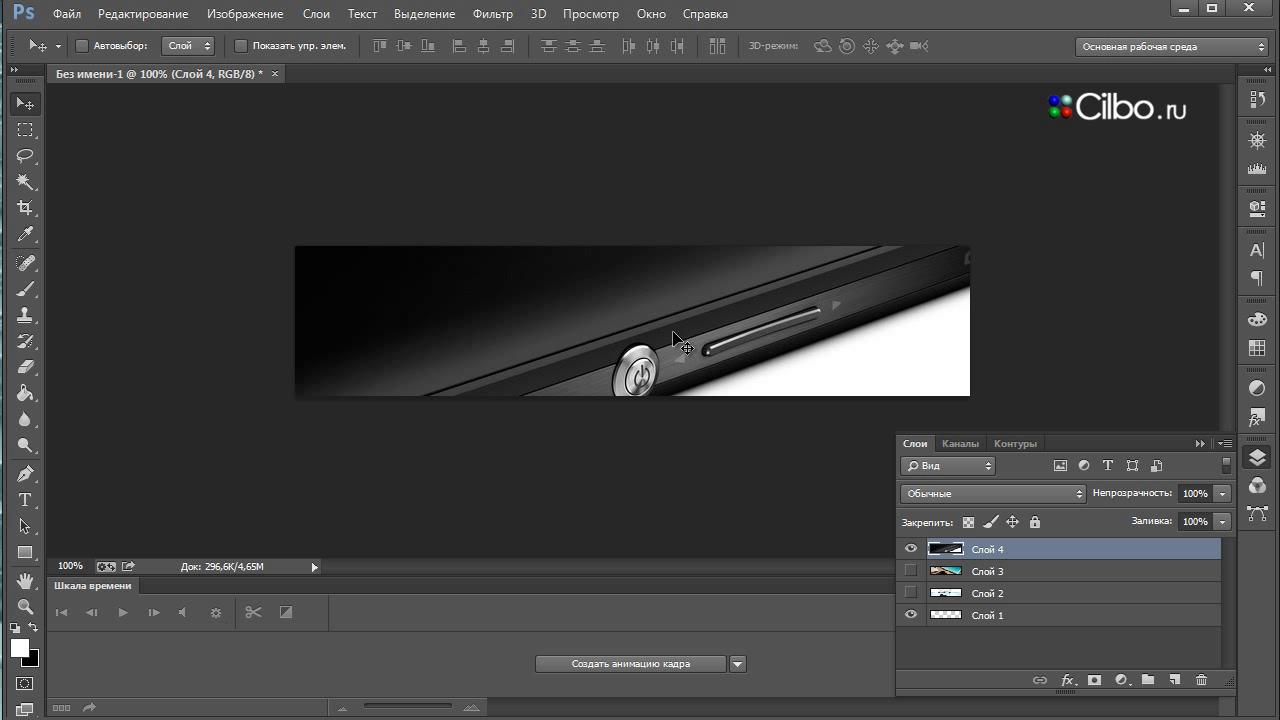
pyautogui.press('Up')
pyautogui.press('Up')
pyautogui.press('Up')
pyautogui.press('Up')
pyautogui.press('Up')
pyautogui.press('Up')
pyautogui.press('Up')
pyautogui.press('Up')
pyautogui.press('Up')
pyautogui.press('Up')
pyautogui.press('Up')
pyautogui.press('Up')
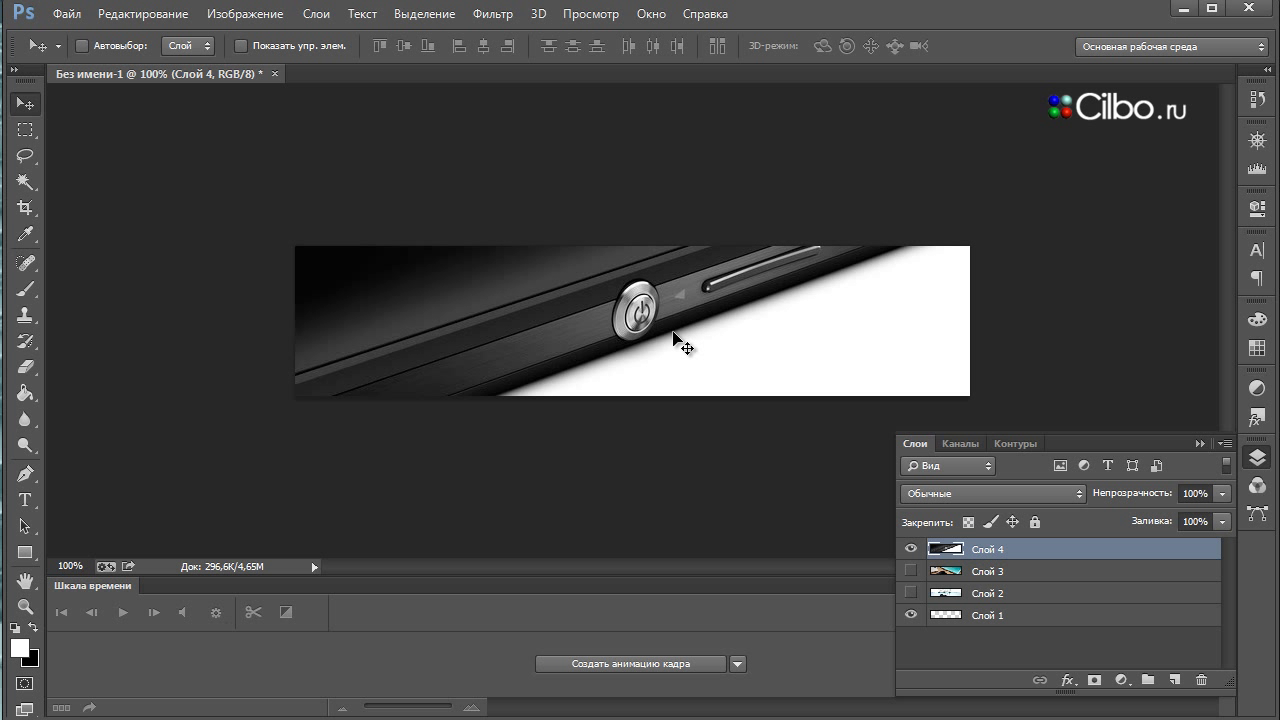
pyautogui.press('Up')
pyautogui.press('Up')
pyautogui.press('Up')
pyautogui.press('Up')
pyautogui.press('Up')
pyautogui.press('Up')
pyautogui.press('Up')
pyautogui.press('Up')
pyautogui.press('Up')
pyautogui.press('Up')
pyautogui.press('Up')
pyautogui.press('Up')
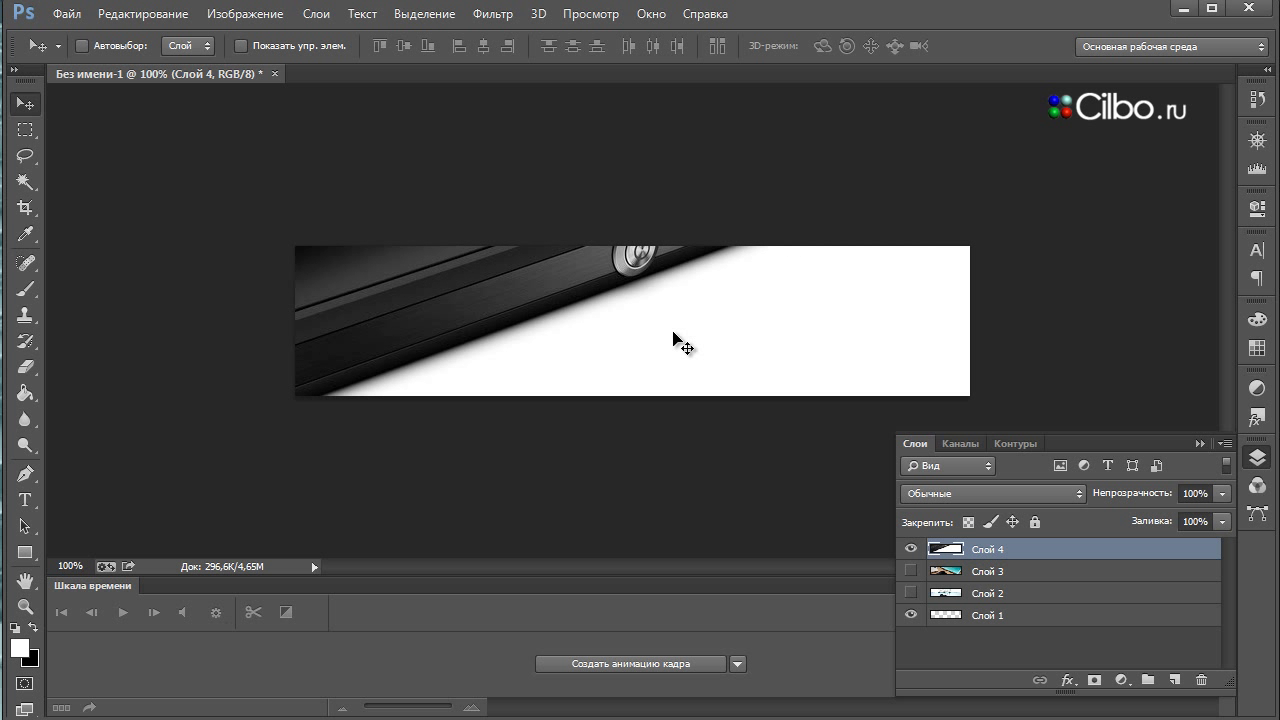
pyautogui.press('Up')
pyautogui.press('Up')
pyautogui.press('Up')
pyautogui.press('Up')
pyautogui.press('Up')
pyautogui.press('Up')
pyautogui.press('Up')
pyautogui.press('Up')
pyautogui.press('Up')
pyautogui.press('Up')
pyautogui.press('Up')
pyautogui.press('Up')
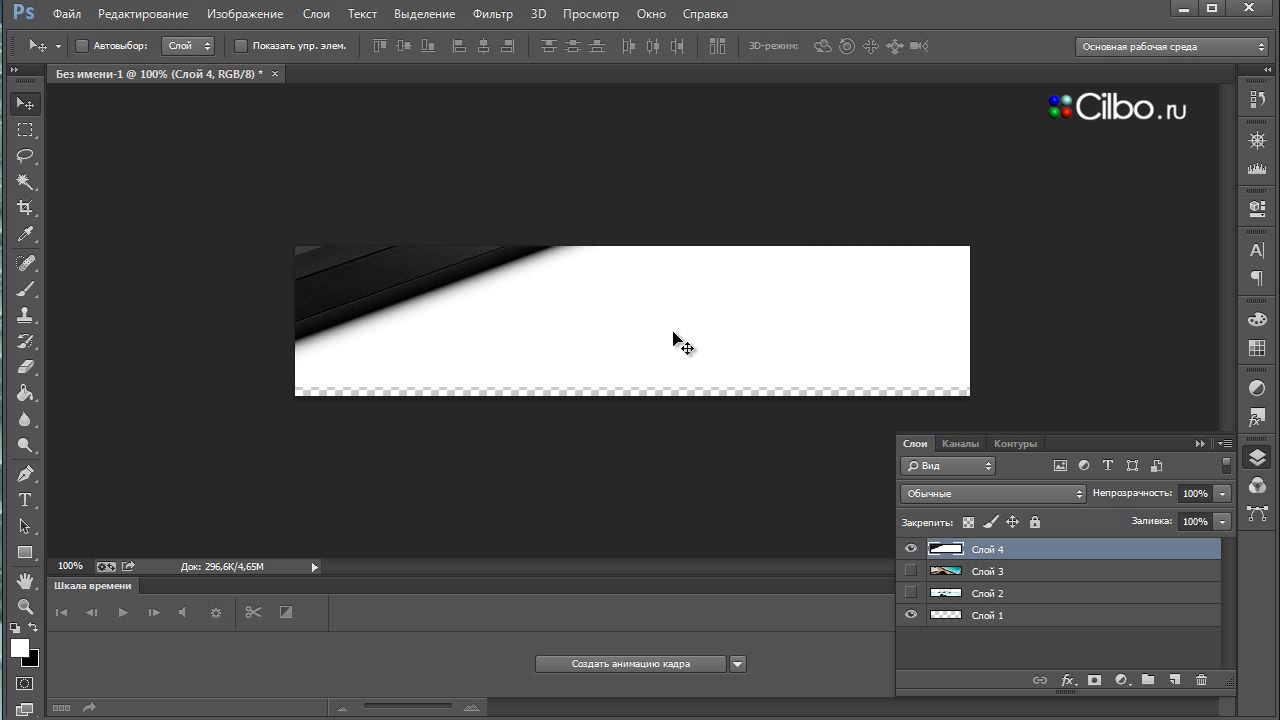
pyautogui.press('Up')
pyautogui.press('Up')
pyautogui.press('Up')
pyautogui.press('Down')
pyautogui.press('Down')
pyautogui.press('Down')
pyautogui.press('Down')
pyautogui.press('Down')
pyautogui.press('Down')
pyautogui.press('Down')
pyautogui.press('Down')
pyautogui.press('Down')
pyautogui.press('Down')
pyautogui.press('Down')
pyautogui.press('Down')
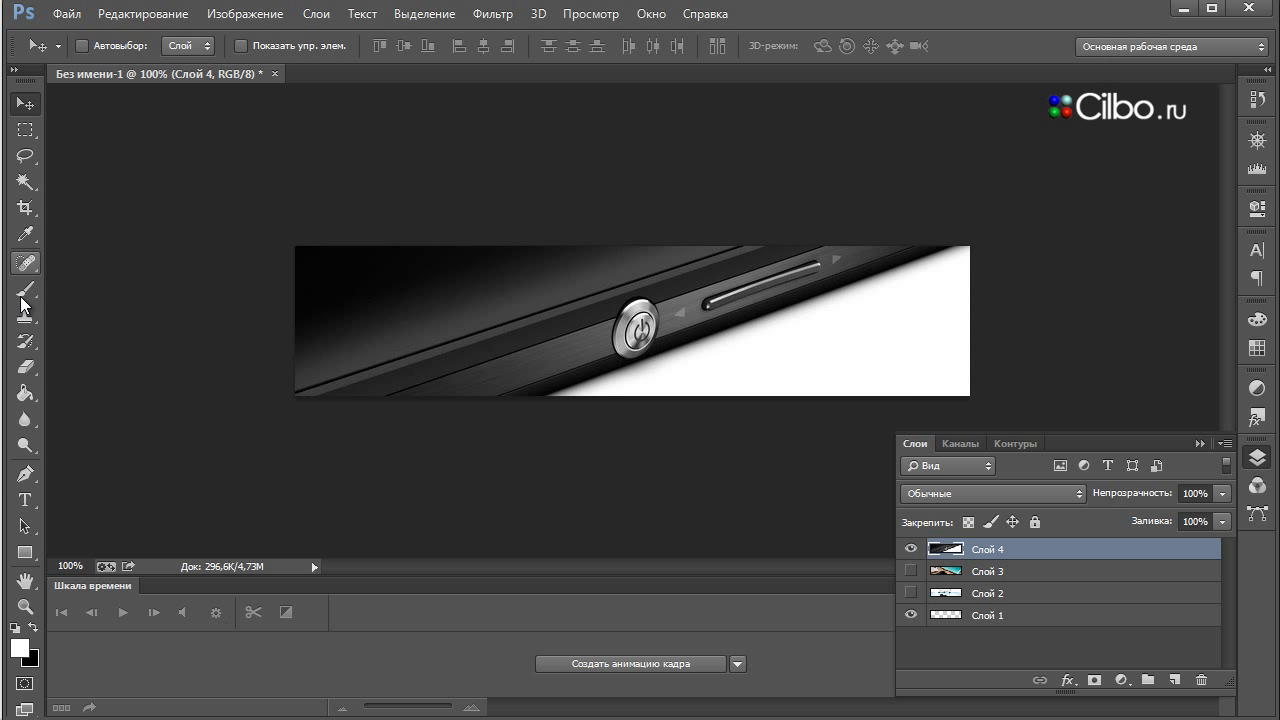
# Type the white slogan 'Это Ваш выбор!' at the banner's top left and commit it
pyautogui.click(25, 500)
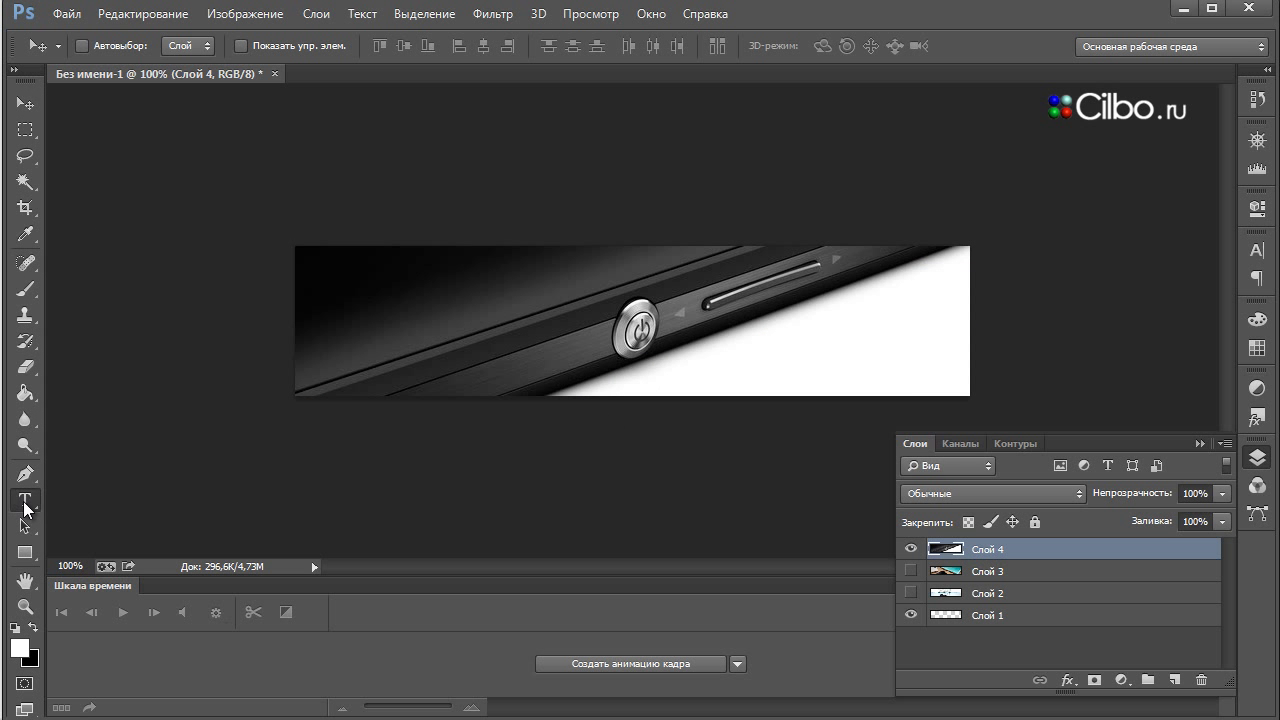
pyautogui.click(339, 279)
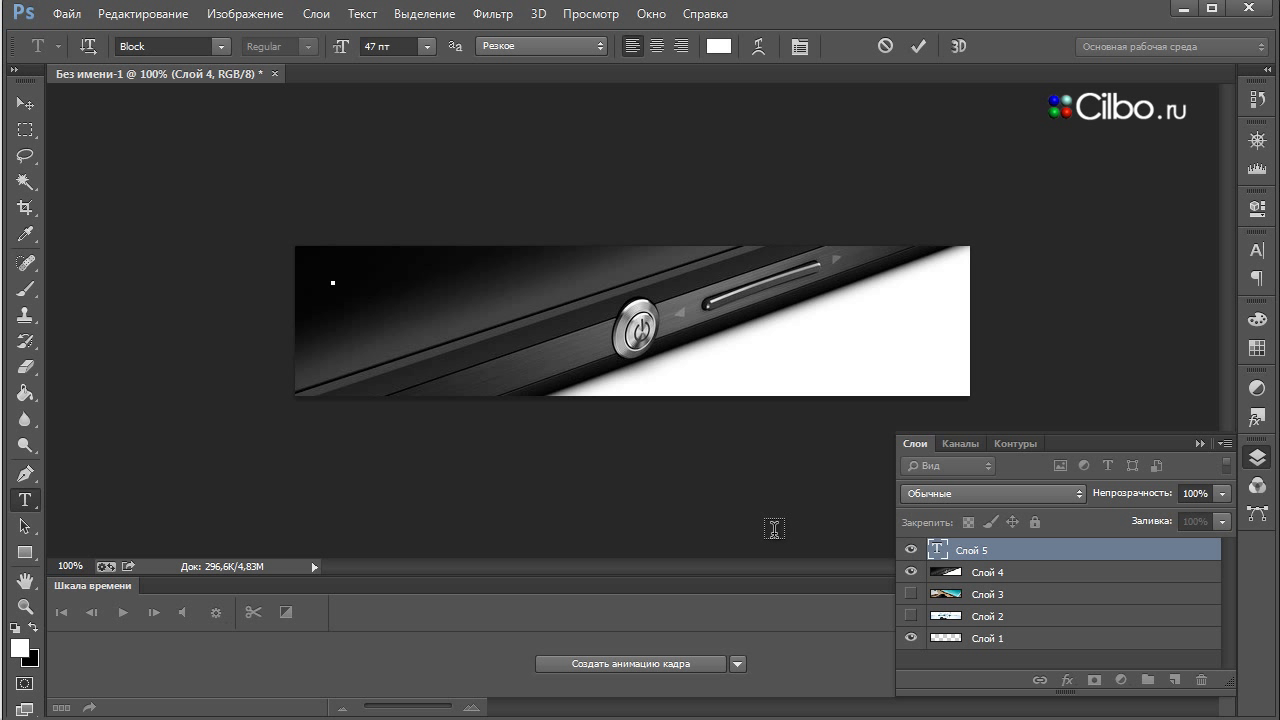
pyautogui.write('a')
pyautogui.write('то')
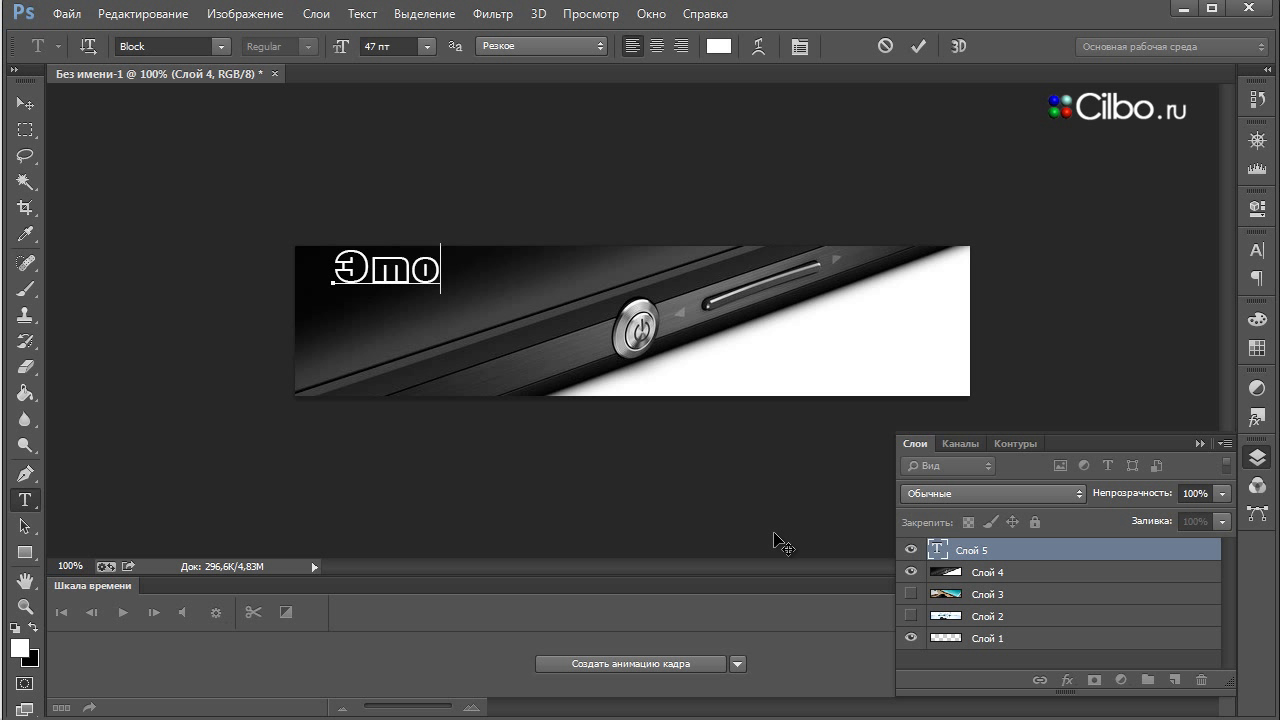
pyautogui.write(' Ва')
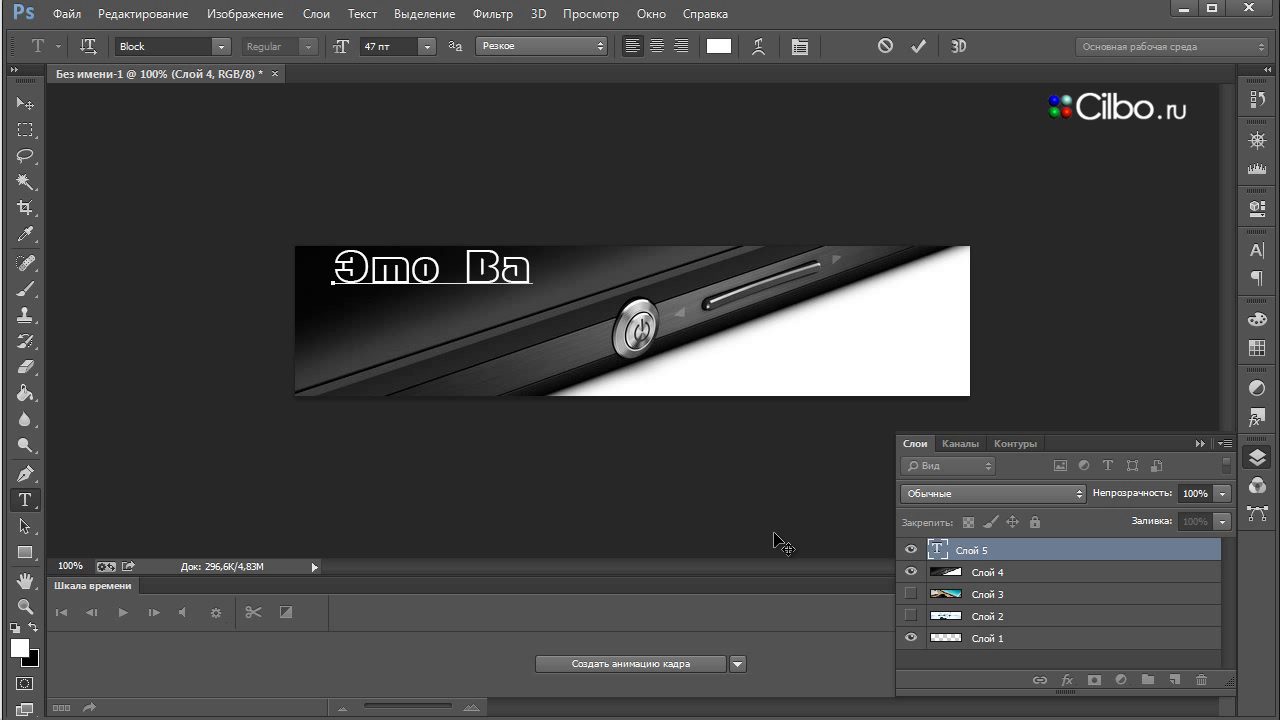
pyautogui.write('ш')
pyautogui.write(' выбо')
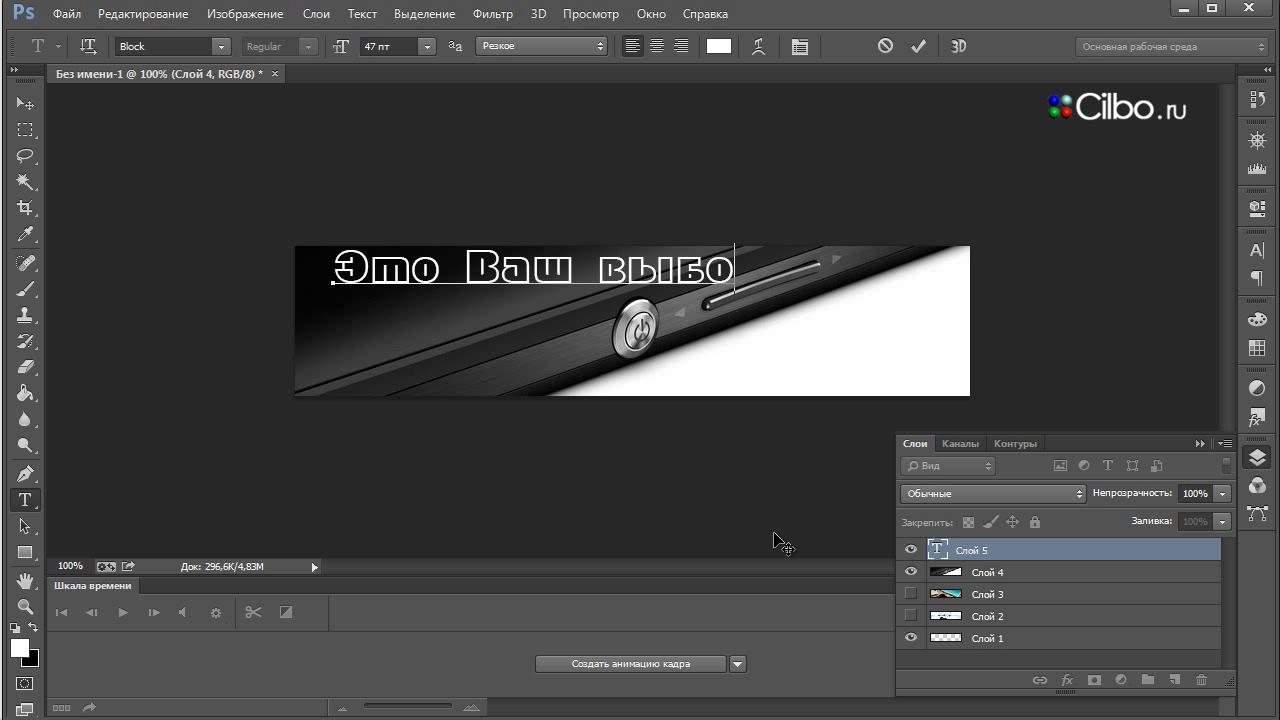
pyautogui.write('р!')
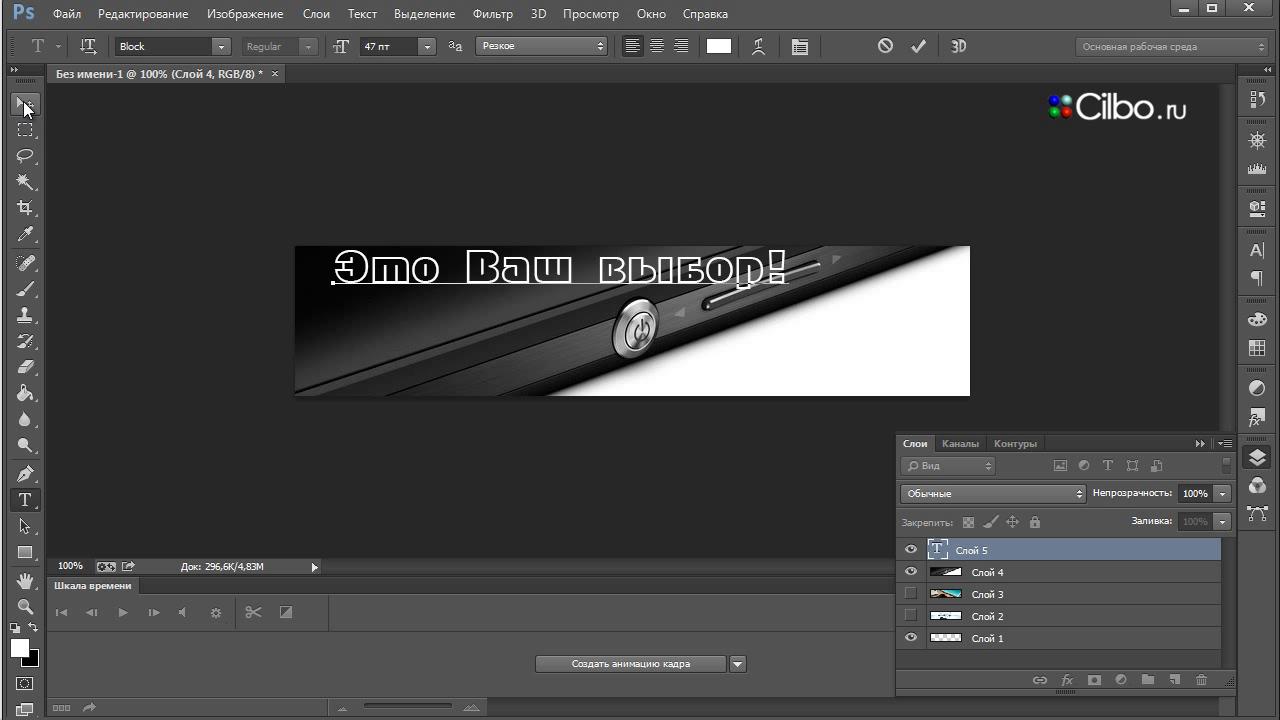
pyautogui.click(24, 105)
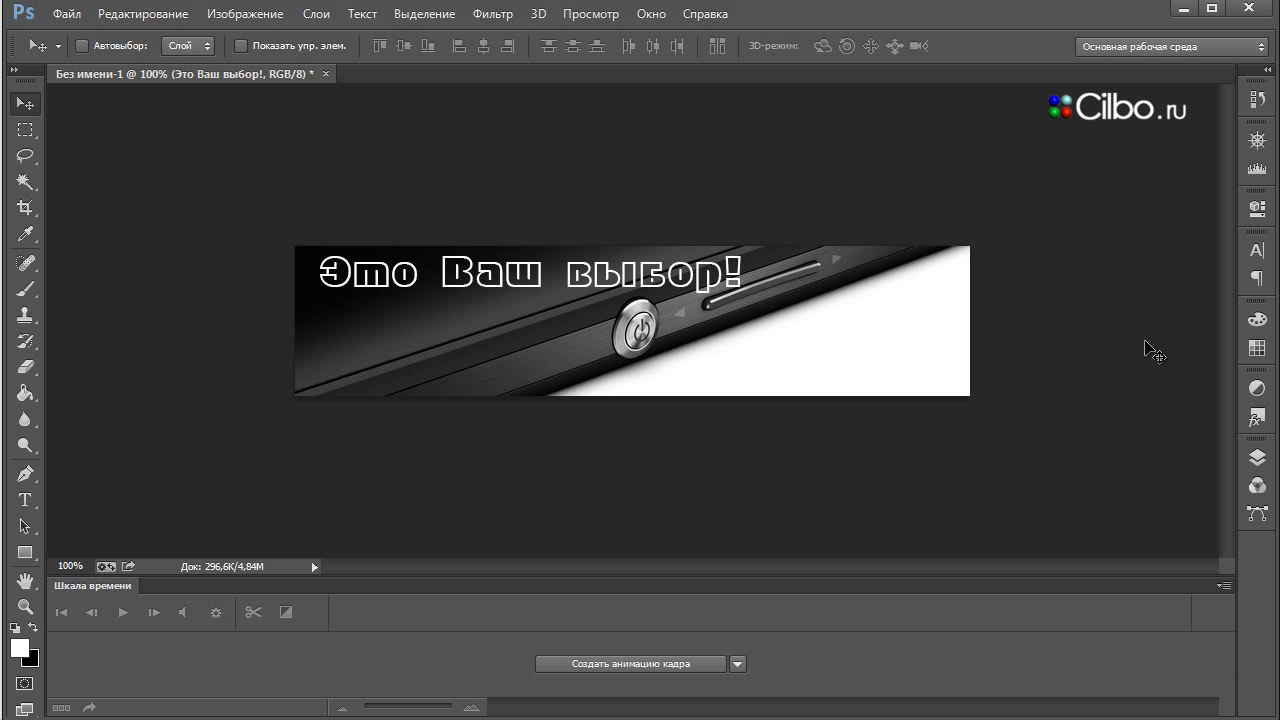
# Hide the 'Это Ваш выбор!' layer and place a new 'Стиль' text near the top left
pyautogui.click(1257, 458)
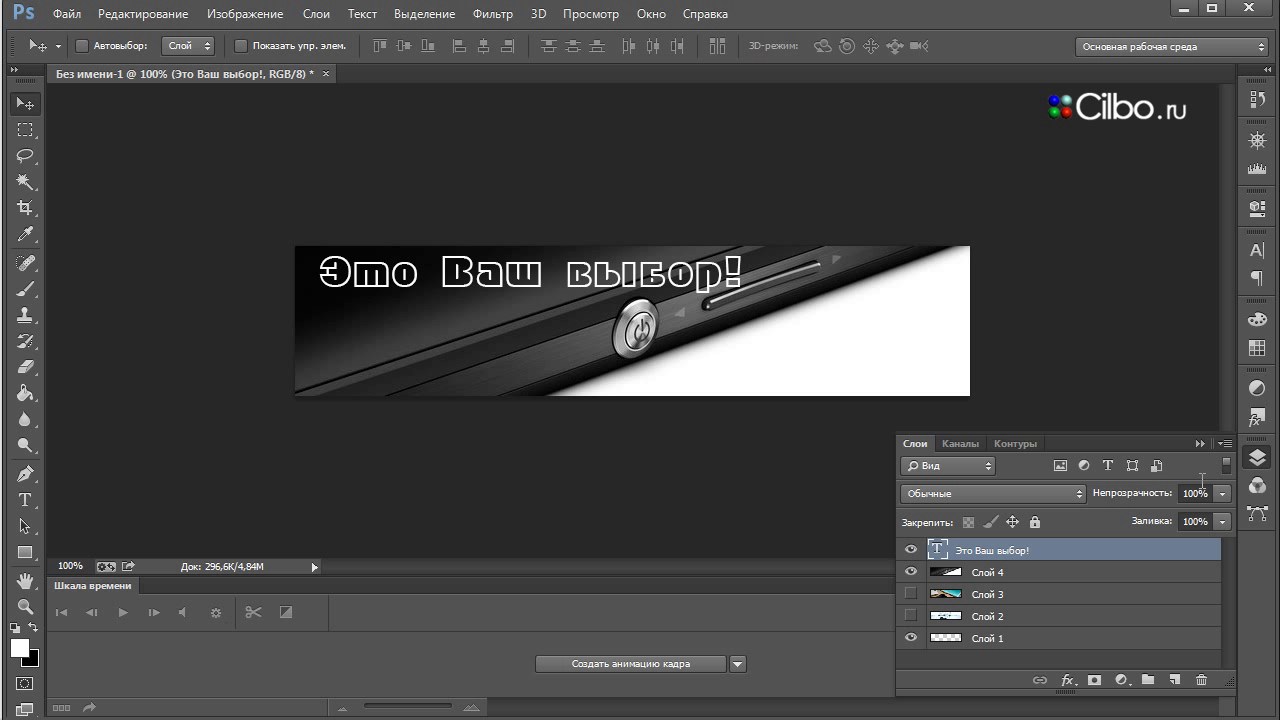
pyautogui.click(911, 551)
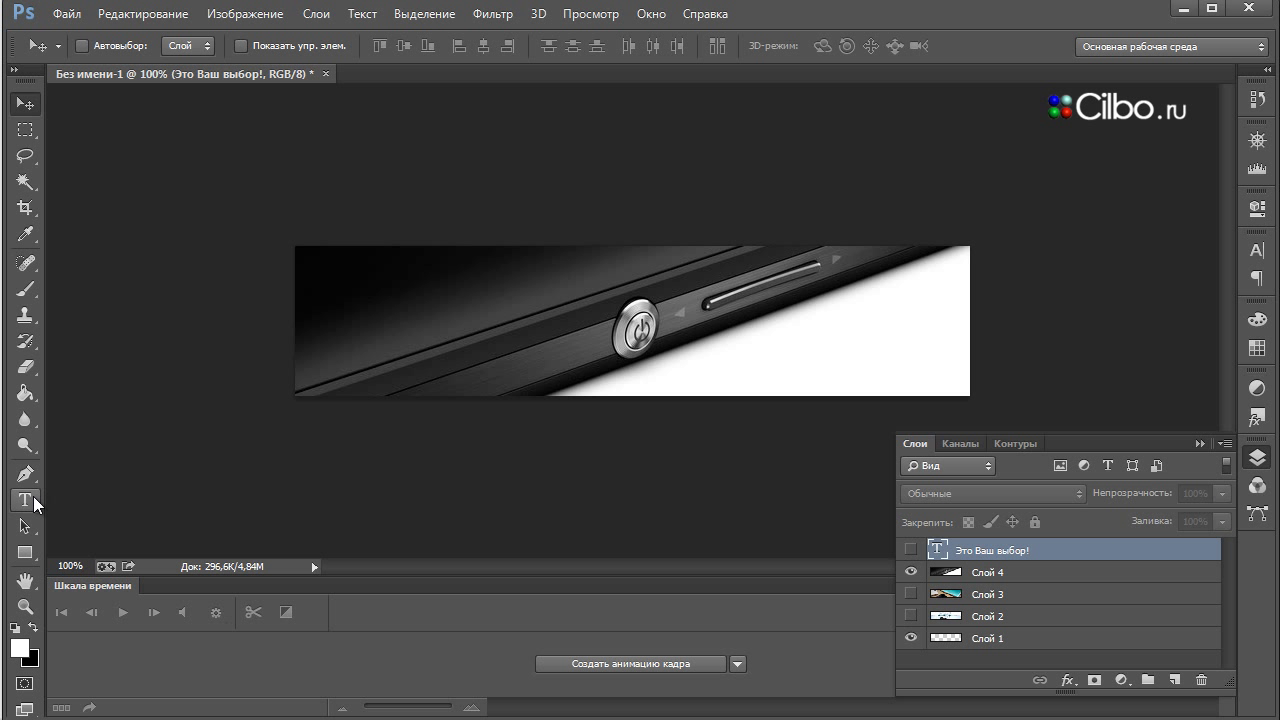
pyautogui.click(25, 500)
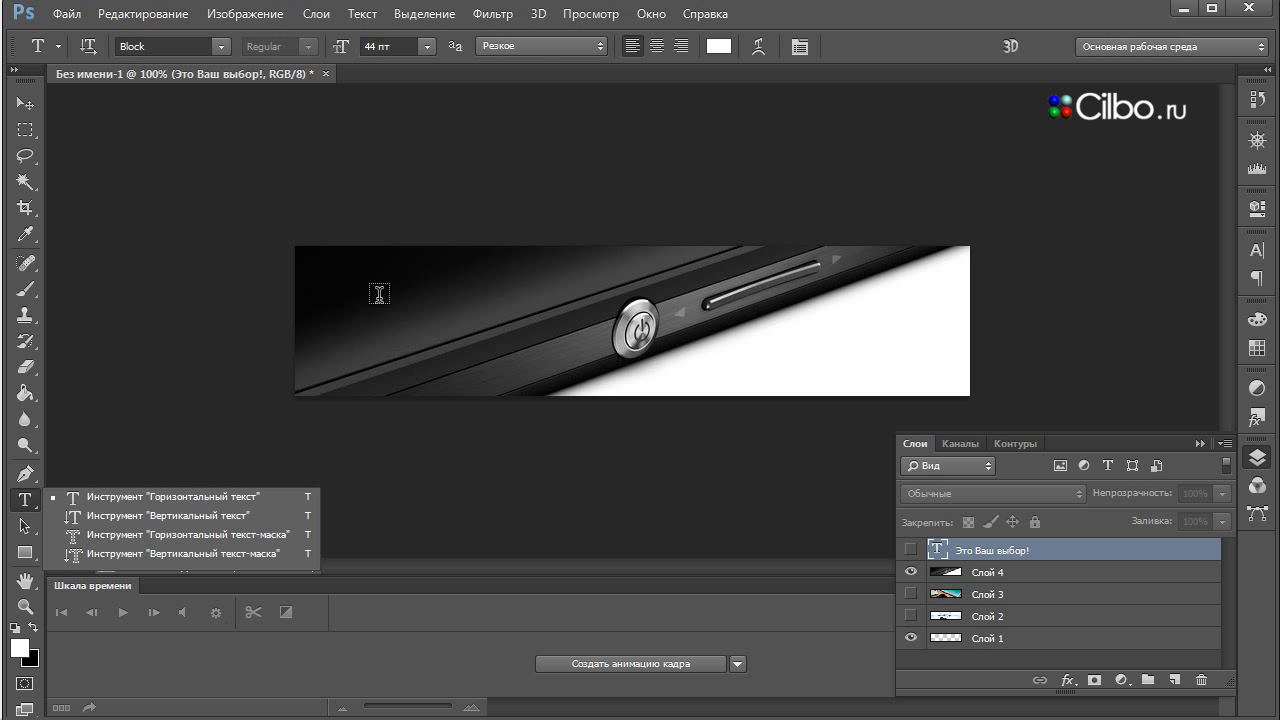
pyautogui.click(370, 291)
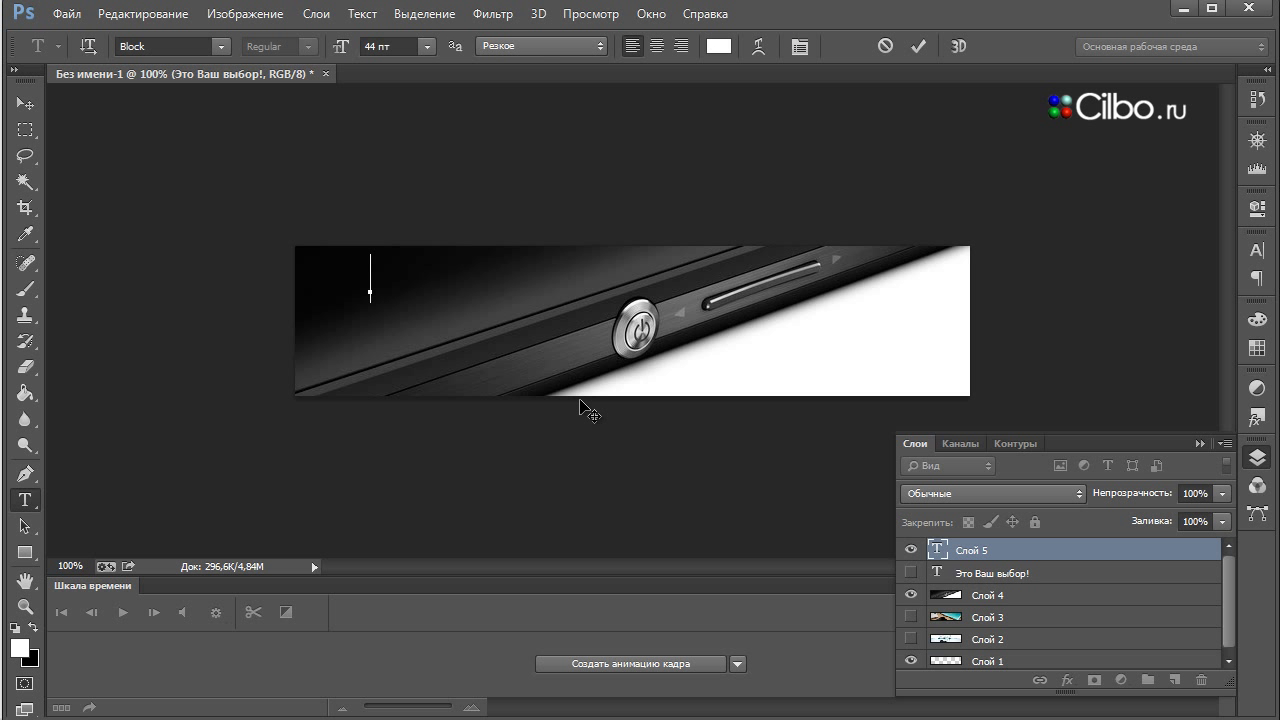
pyautogui.write('Ст')
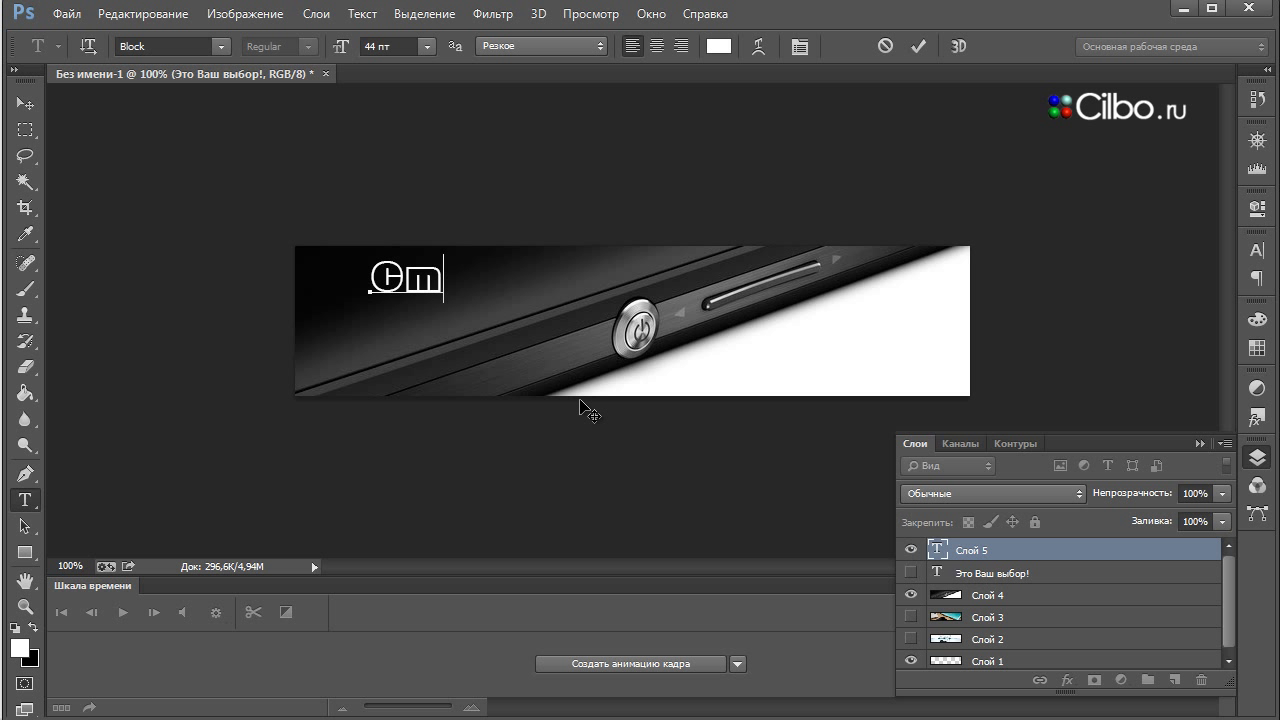
pyautogui.write('иль')
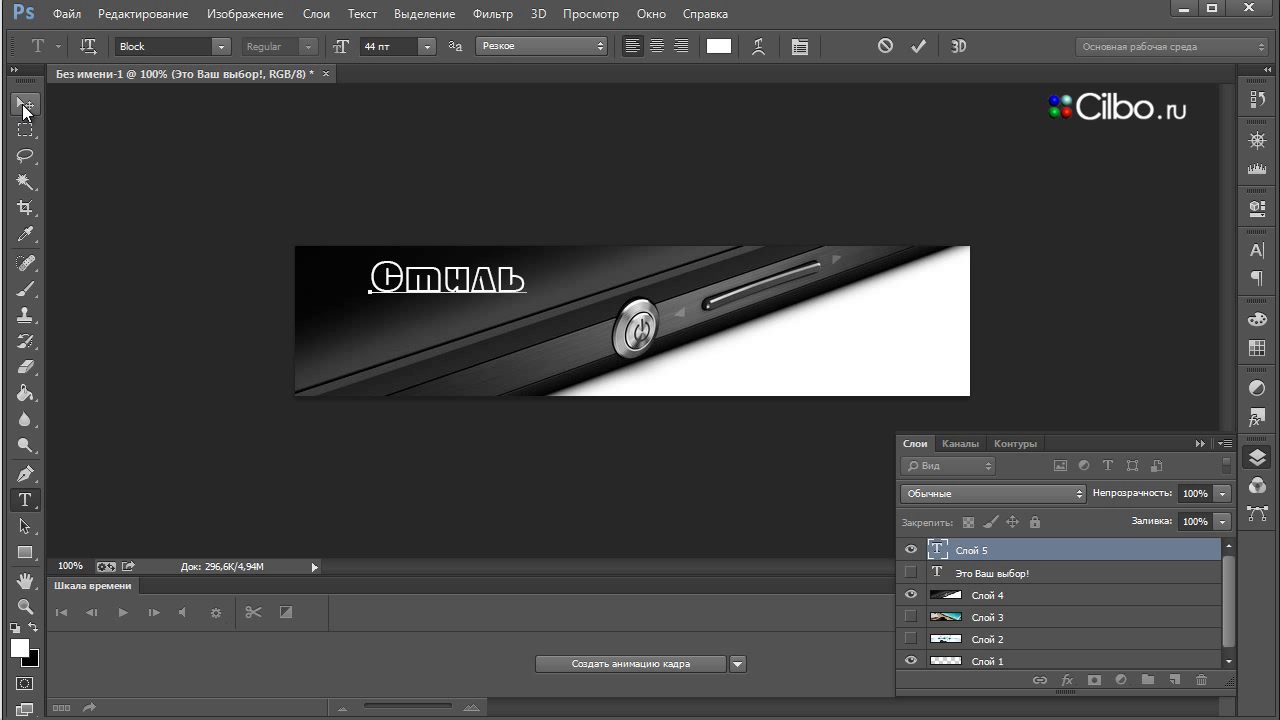
pyautogui.click(23, 106)
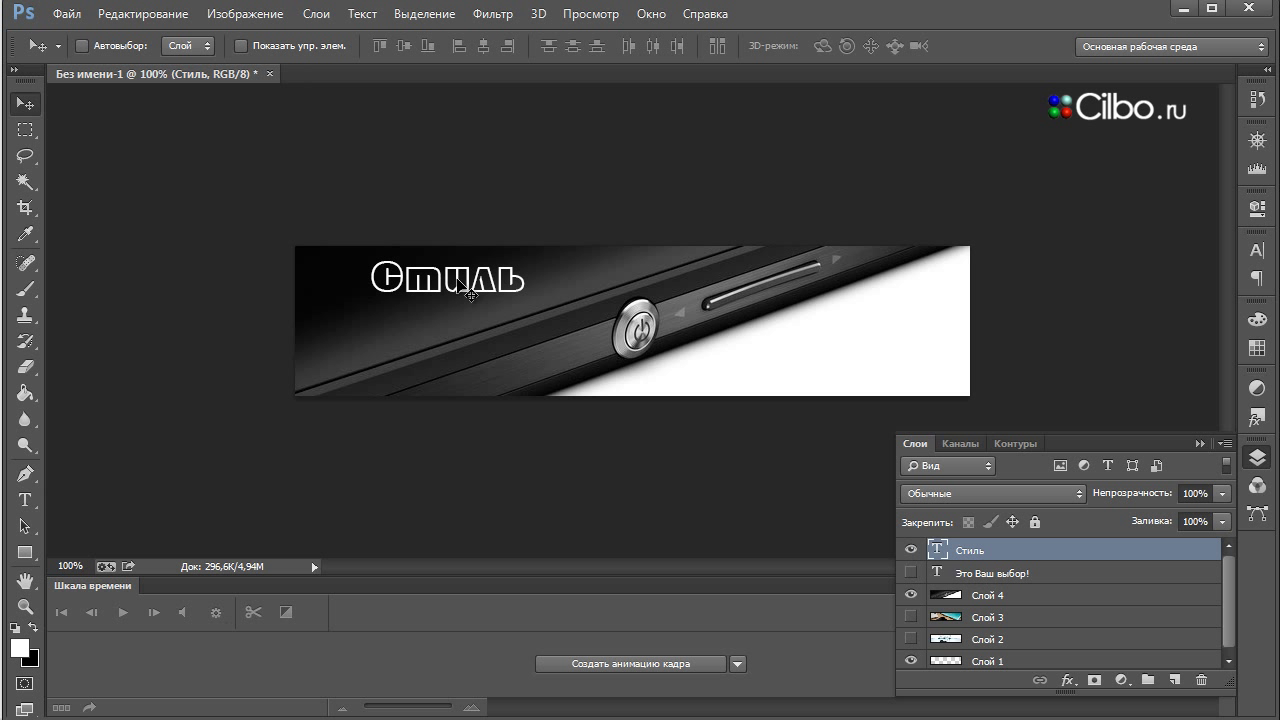
pyautogui.moveTo(459, 283); pyautogui.dragTo(442, 293)
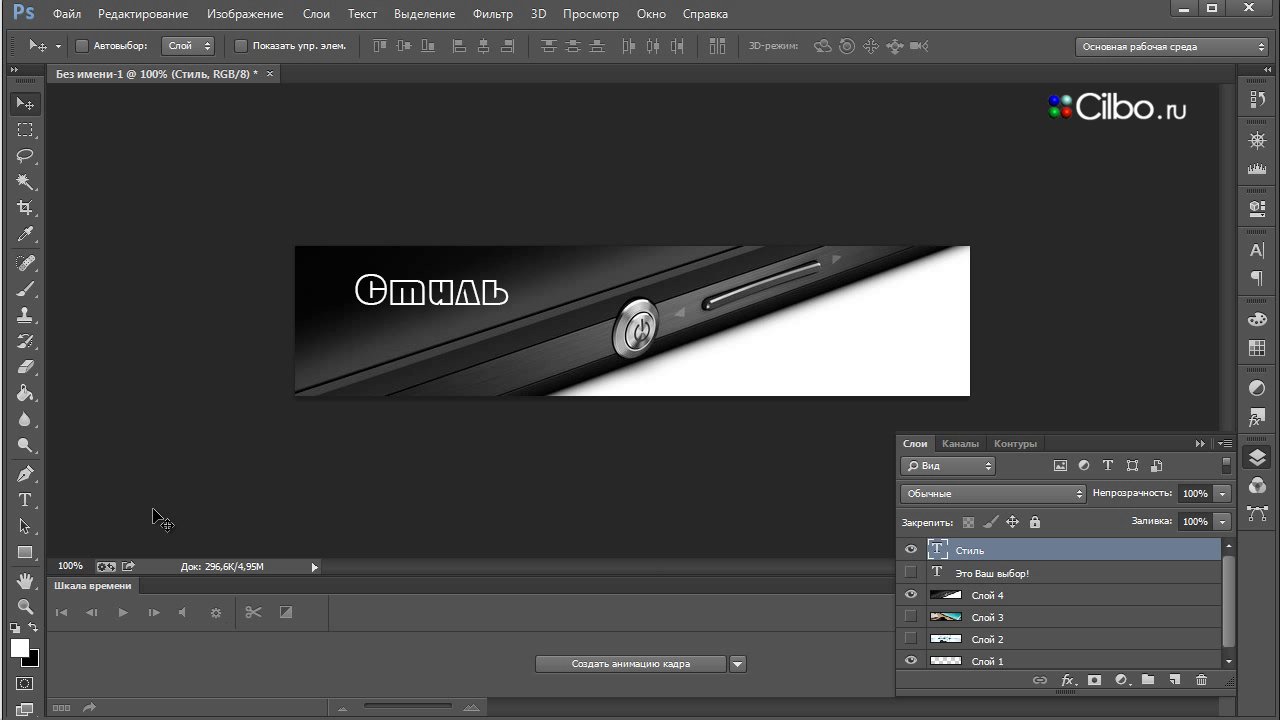
pyautogui.click(25, 500)
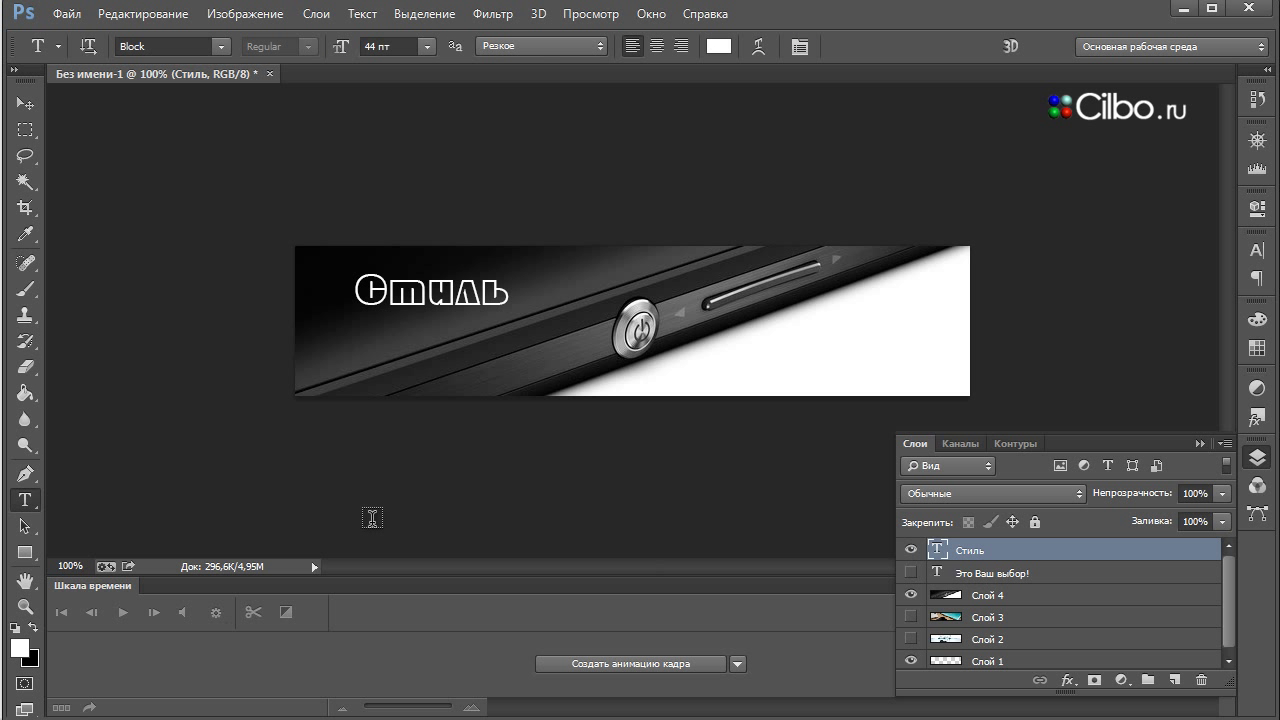
# Type 'sony xperia zr' on the white lower-right area and commit it
pyautogui.click(718, 374)
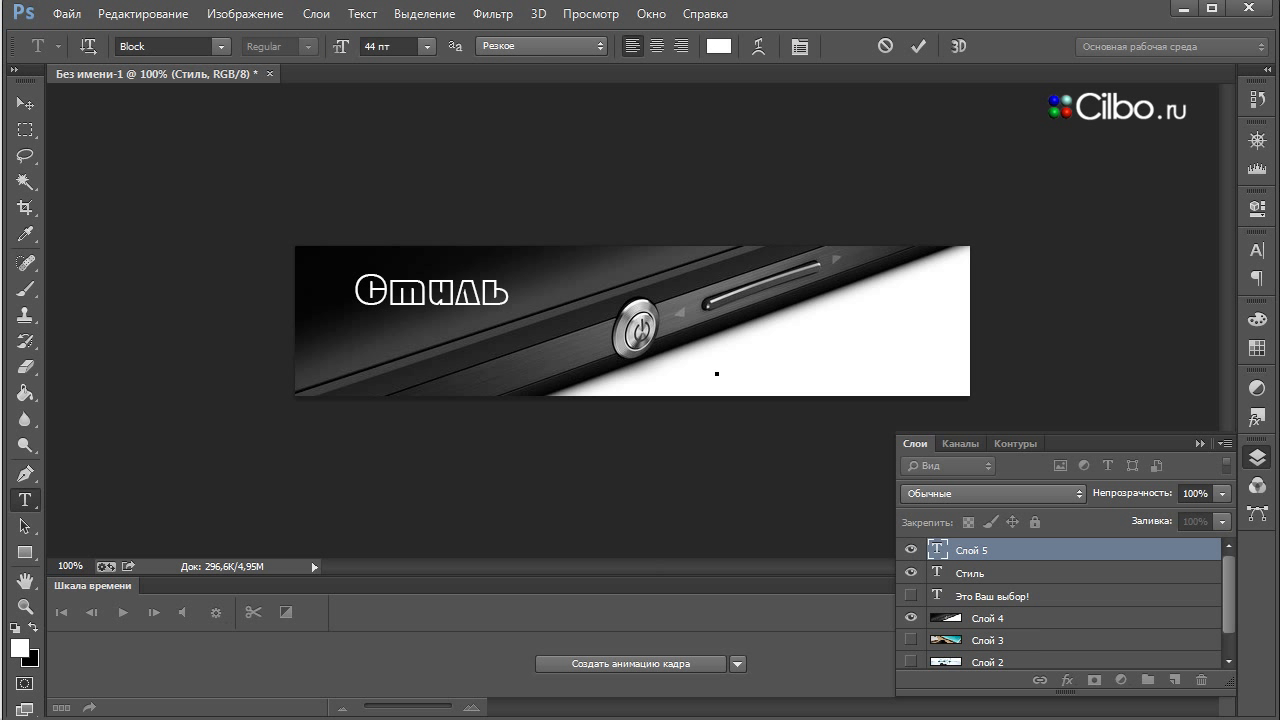
pyautogui.write('выщтн чэукшф як')
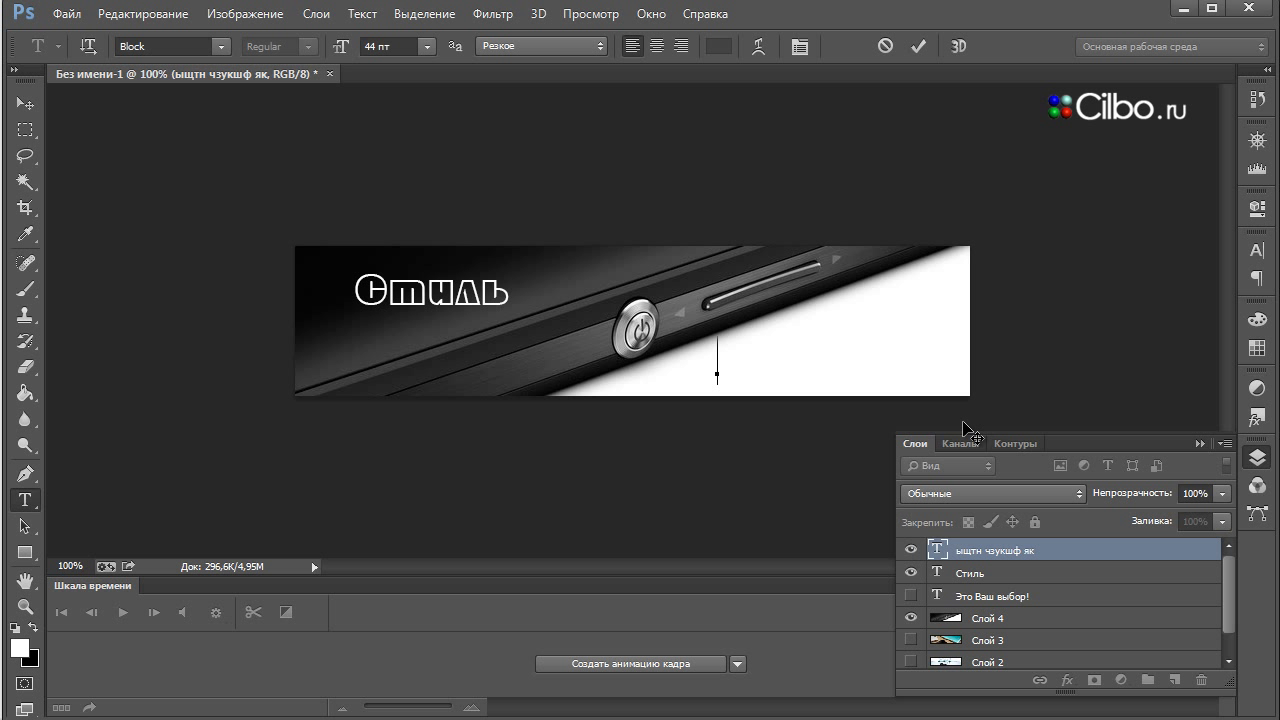
pyautogui.write('son')
pyautogui.write('y')
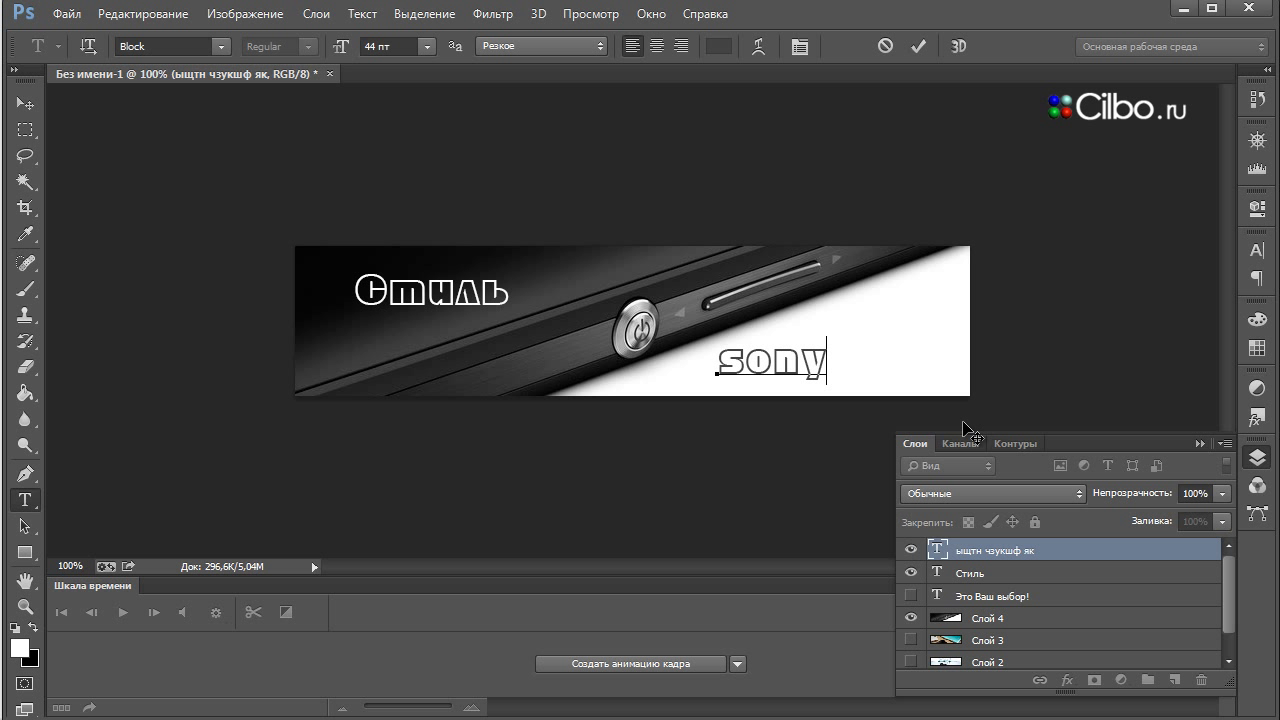
pyautogui.write(' x')
pyautogui.write('peri')
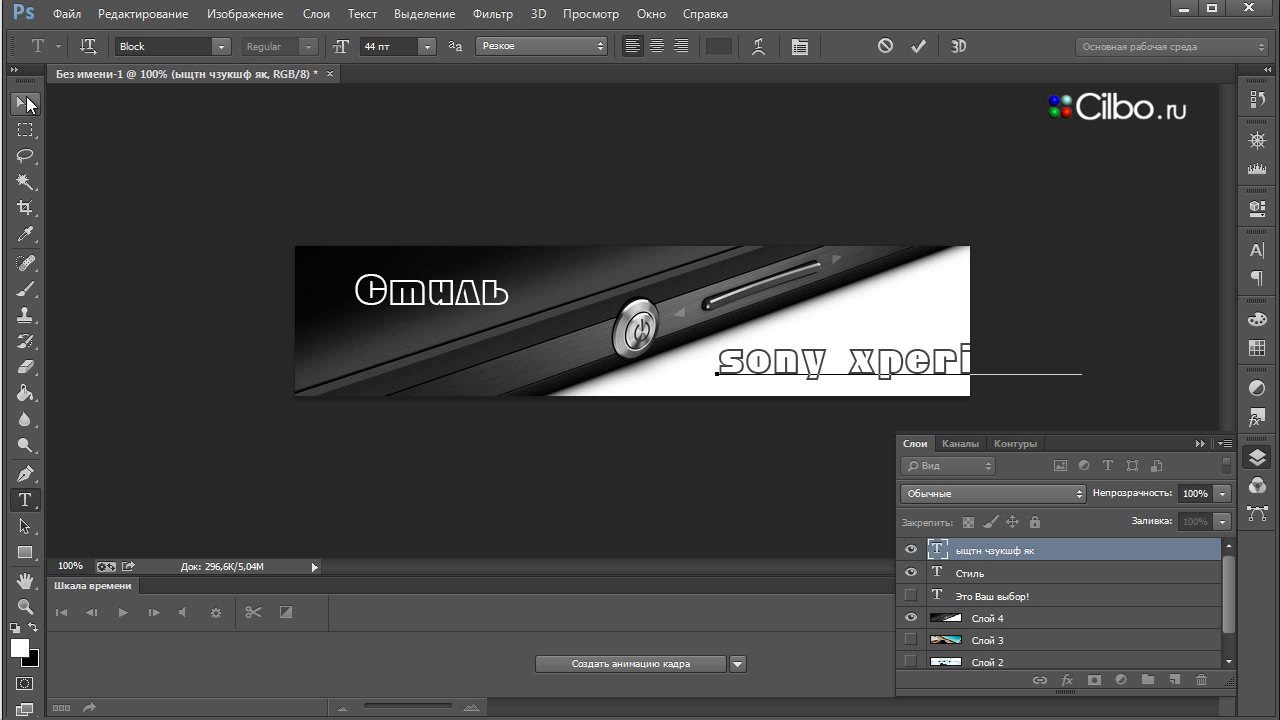
pyautogui.click(27, 104)
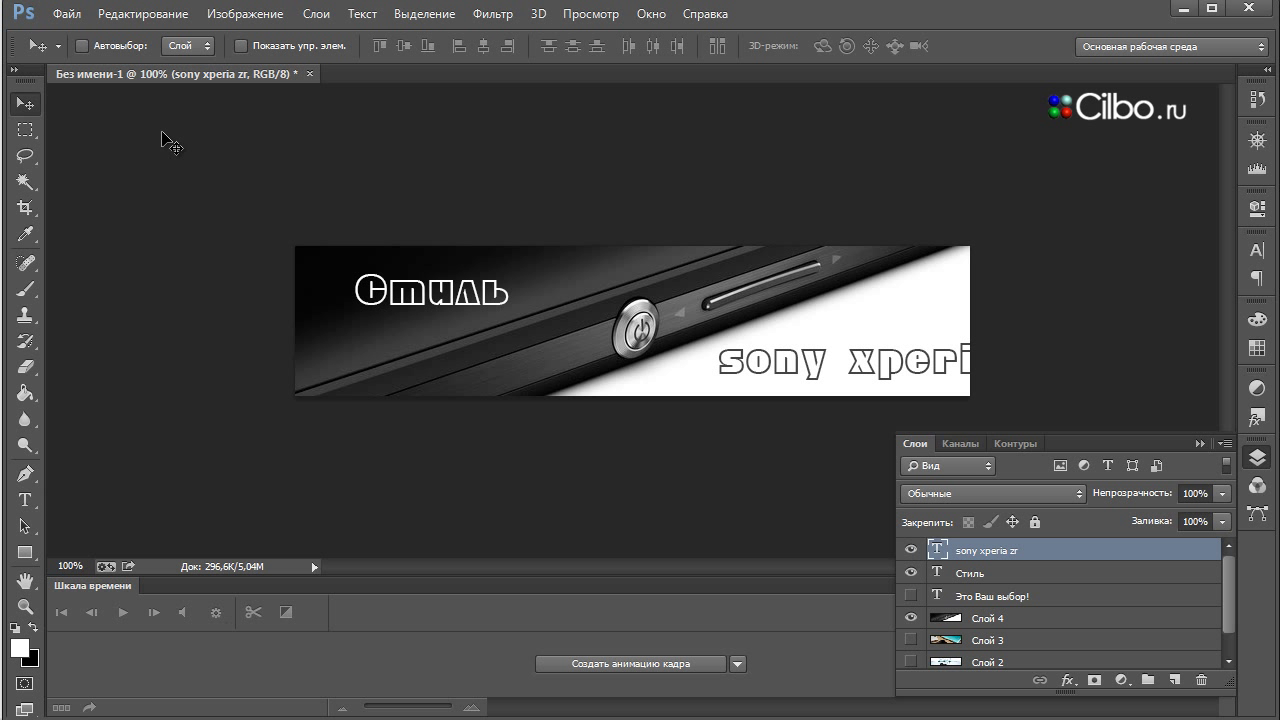
# Reduce the 'sony xperia zr' font size from 44 to 30 pt in the Character panel
pyautogui.click(1267, 257)
pyautogui.moveTo(1144, 239); pyautogui.dragTo(1107, 117)
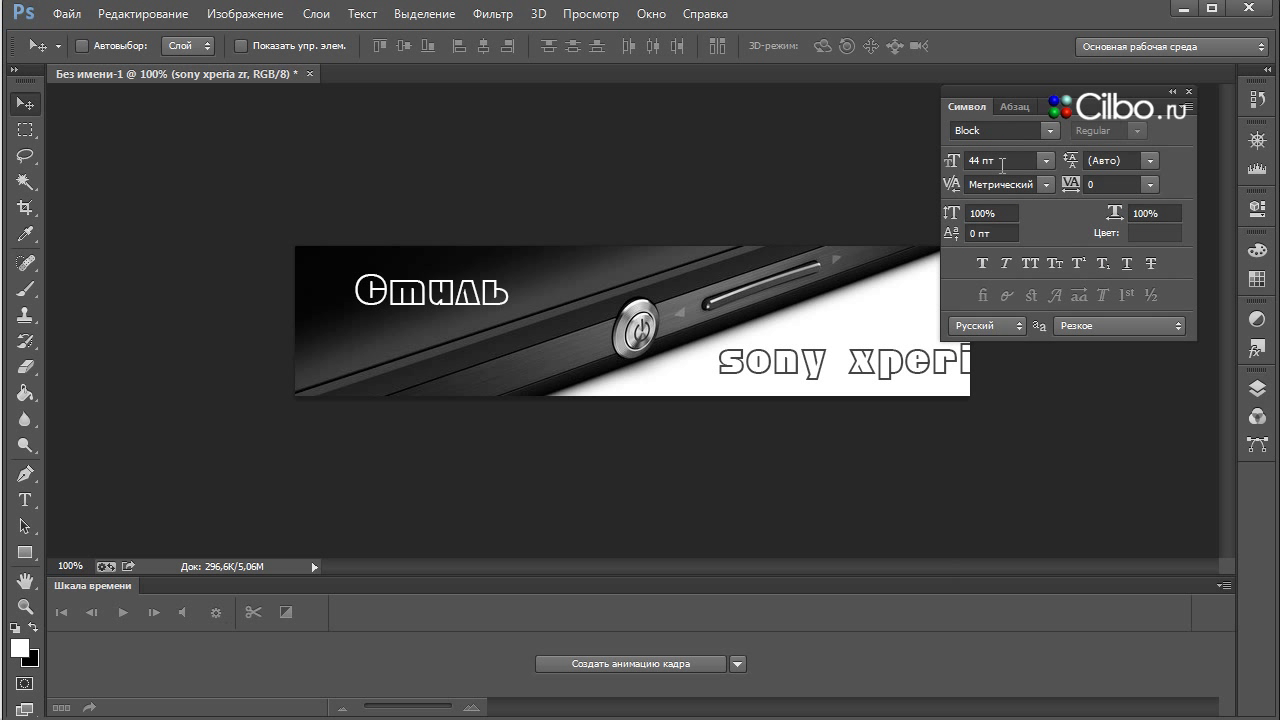
pyautogui.moveTo(949, 165); pyautogui.dragTo(945, 165)
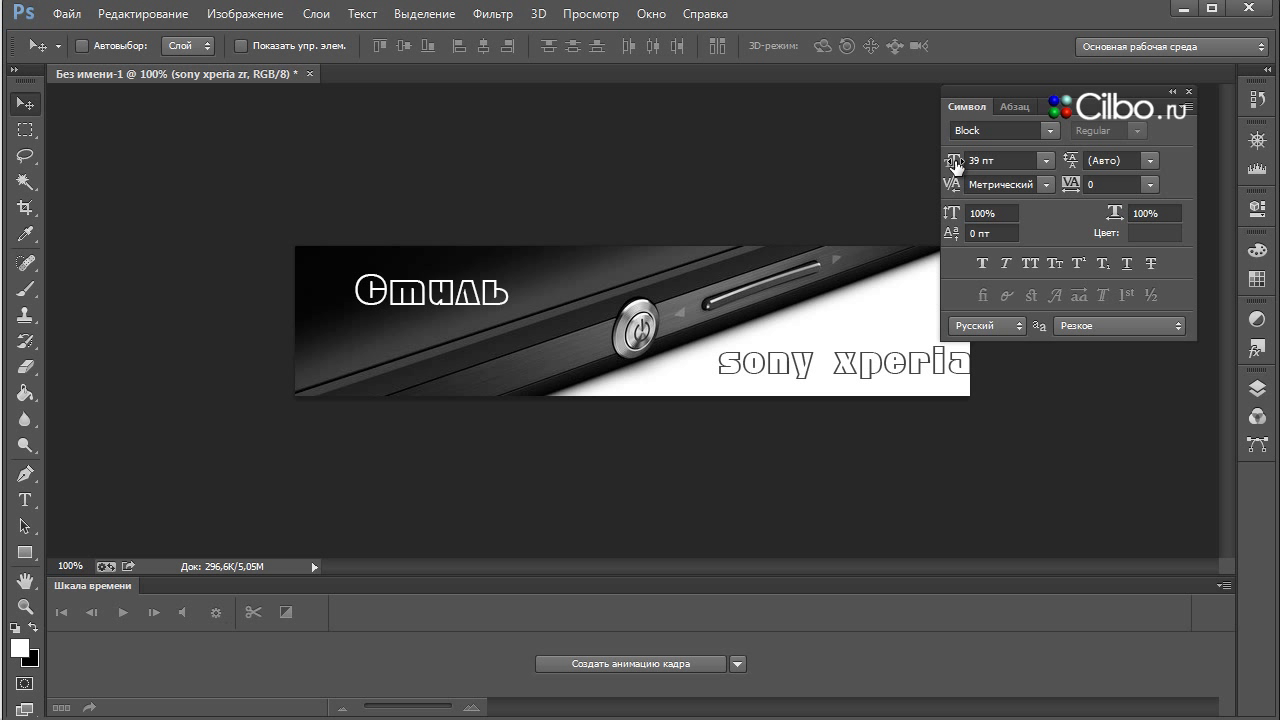
pyautogui.moveTo(955, 165); pyautogui.dragTo(952, 165)
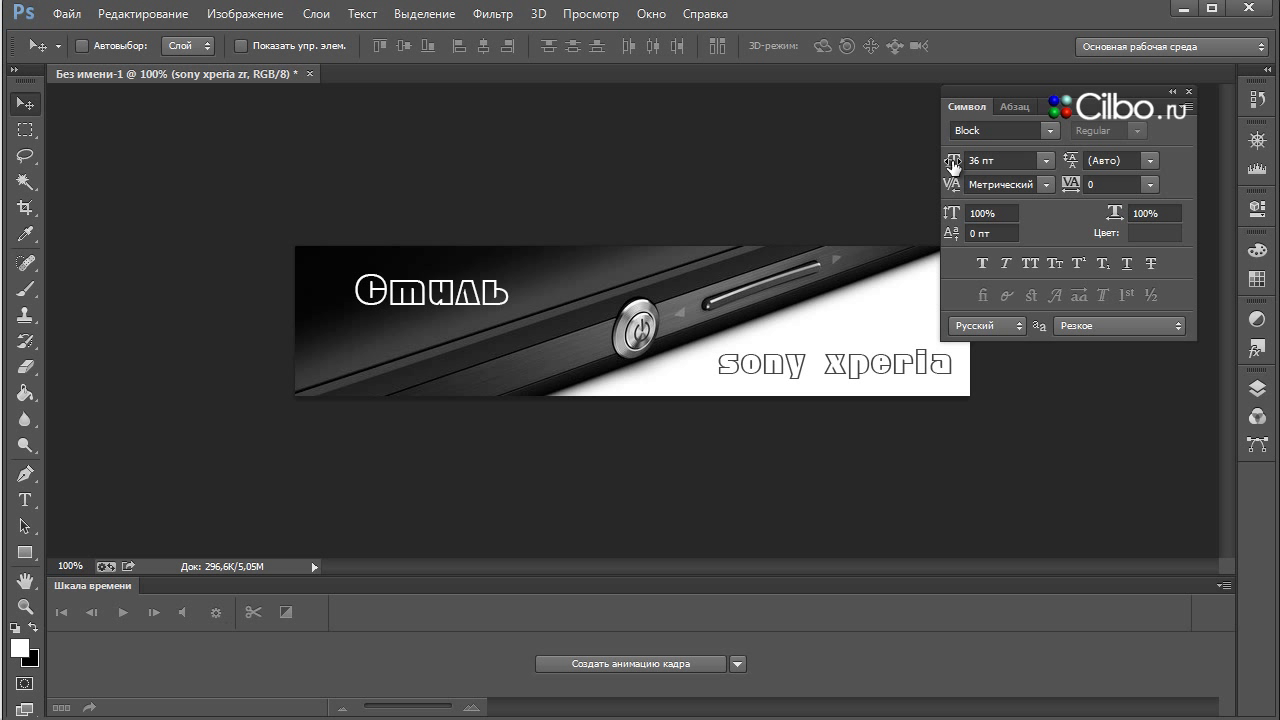
pyautogui.moveTo(952, 165); pyautogui.dragTo(949, 167)
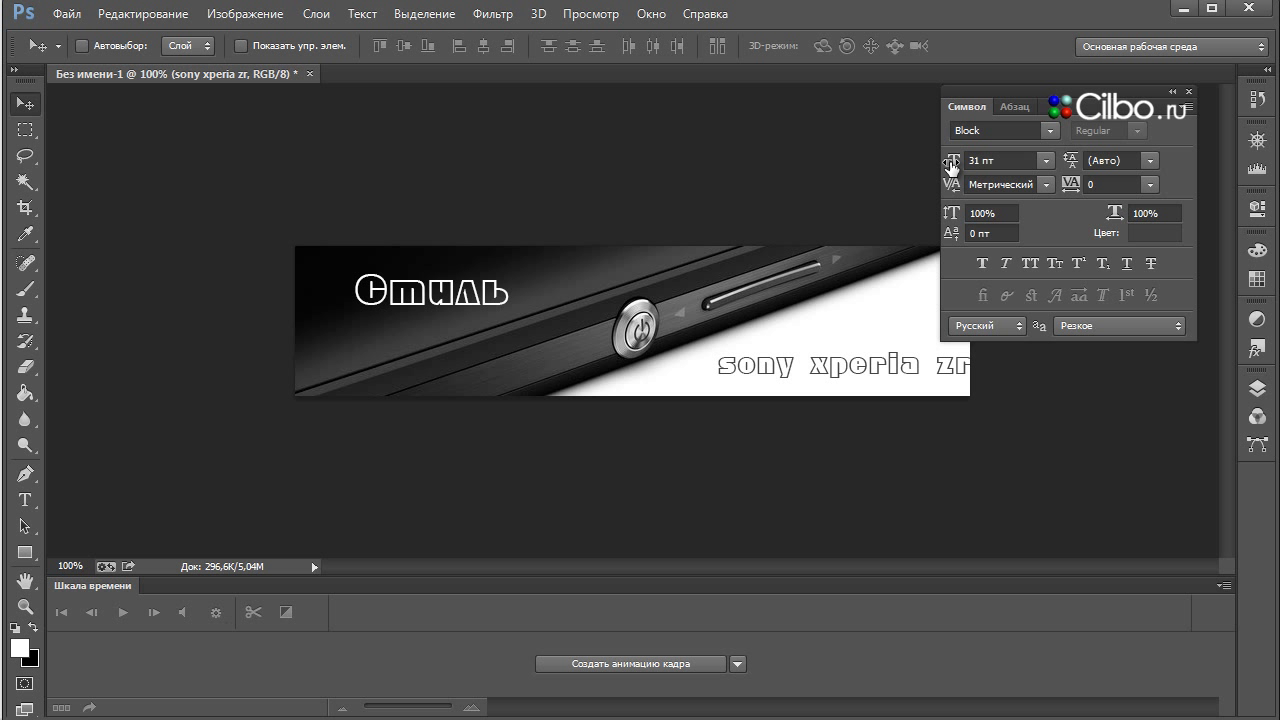
pyautogui.moveTo(951, 168); pyautogui.dragTo(949, 168)
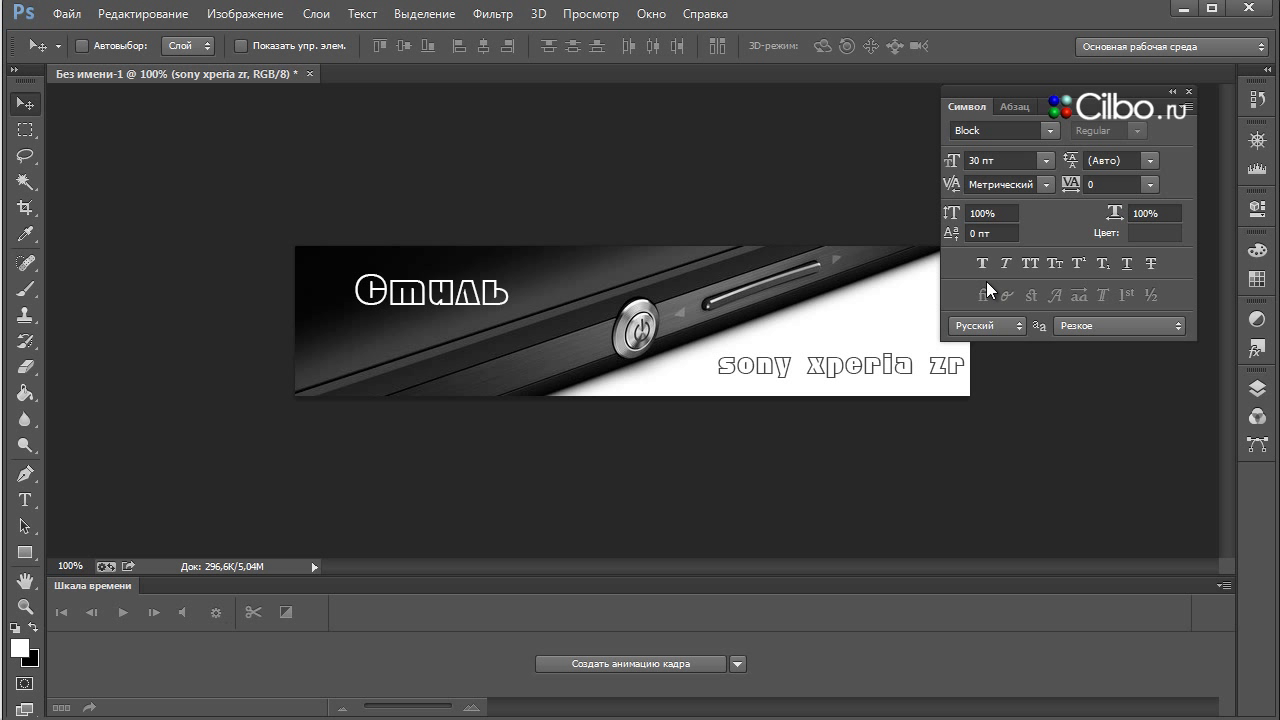
# Apply Faux Bold, shift the caption left inside the banner, and dock the Character panel
pyautogui.moveTo(856, 367); pyautogui.dragTo(849, 368)
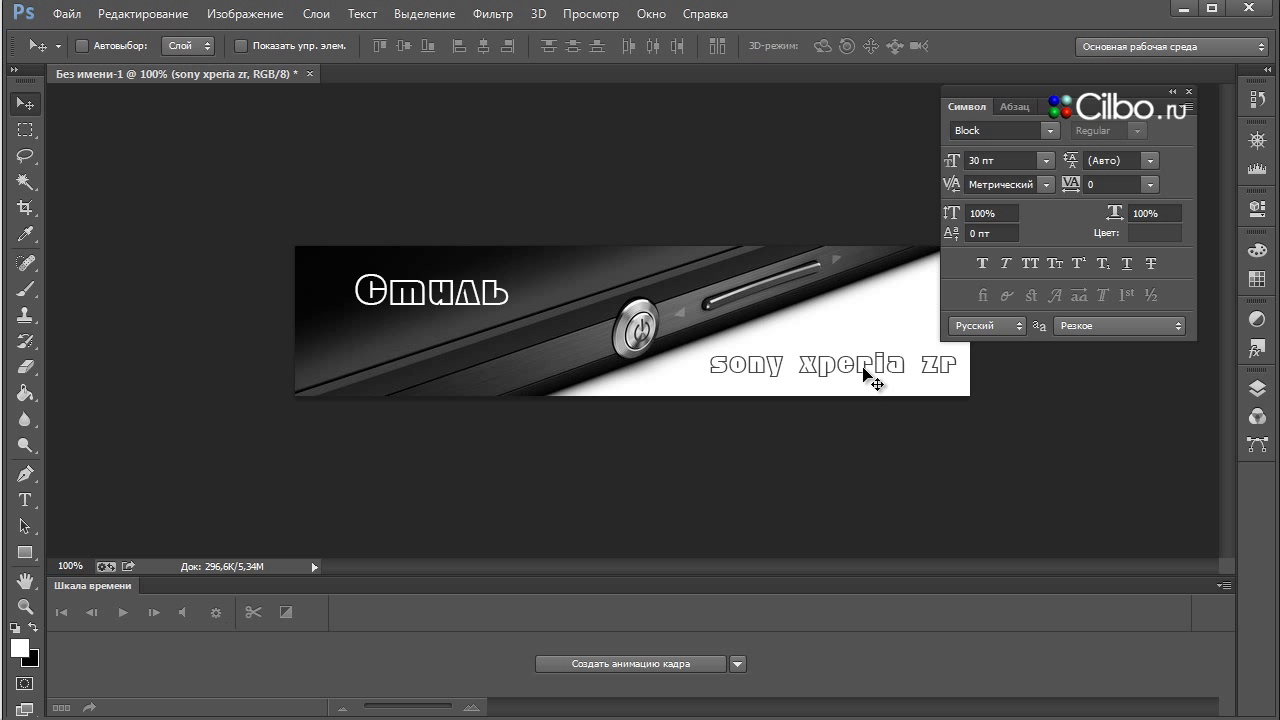
pyautogui.click(984, 263)
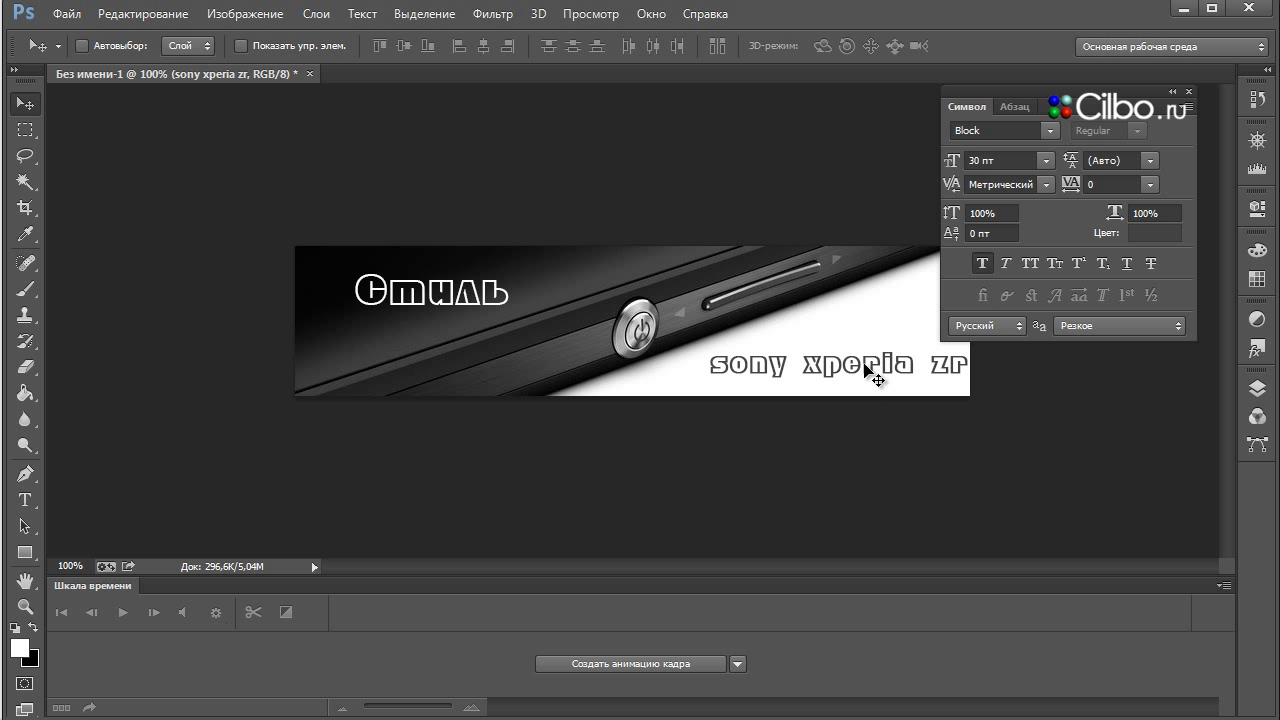
pyautogui.moveTo(866, 370); pyautogui.dragTo(858, 369)
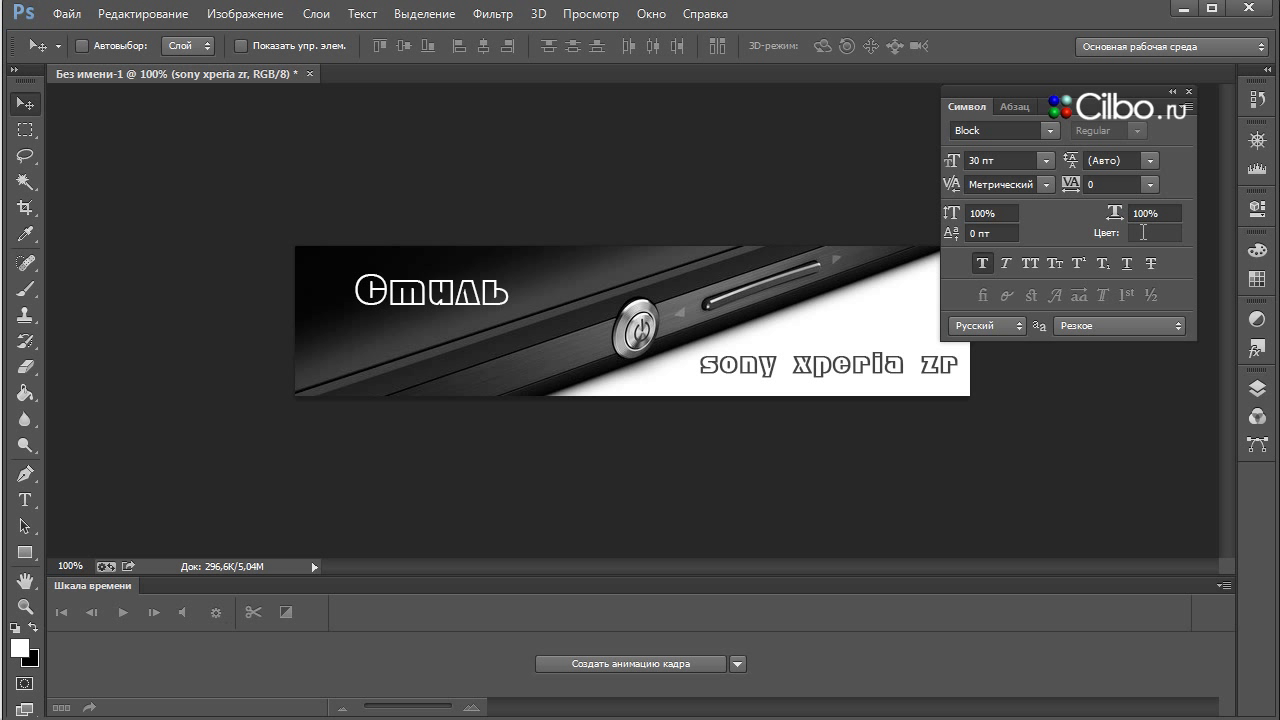
pyautogui.click(1173, 91)
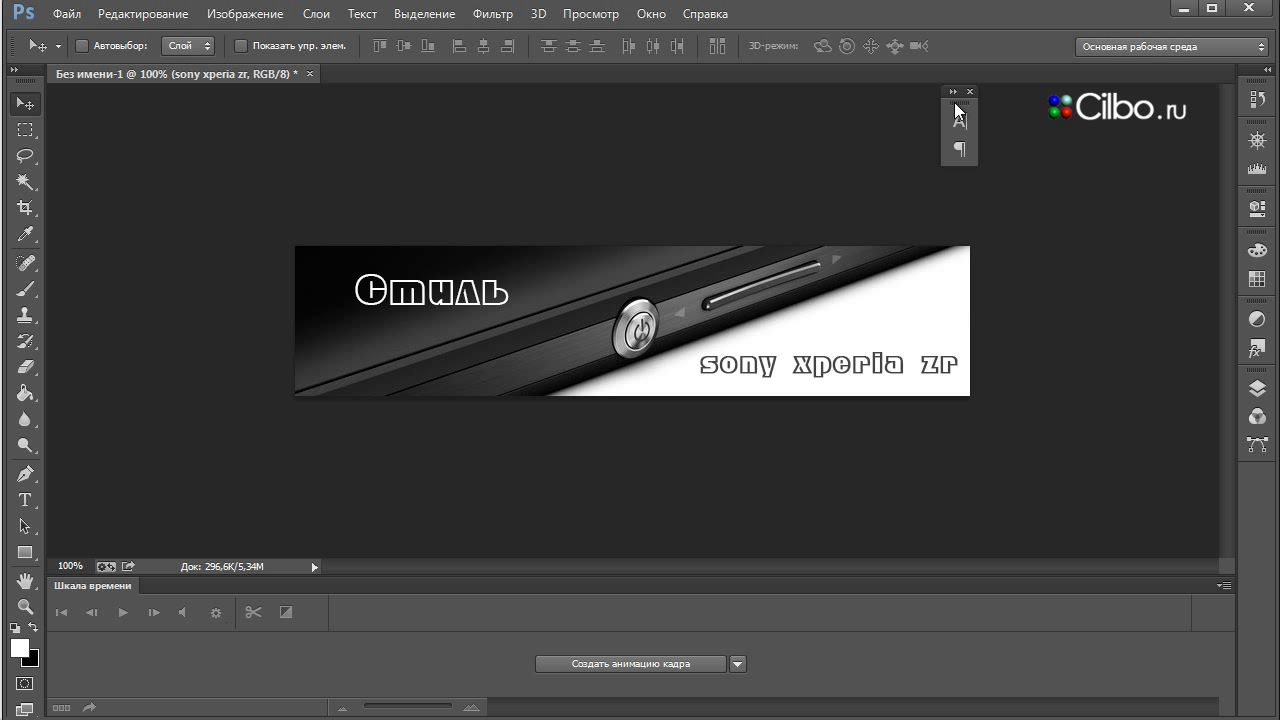
pyautogui.moveTo(956, 103); pyautogui.dragTo(1262, 487)
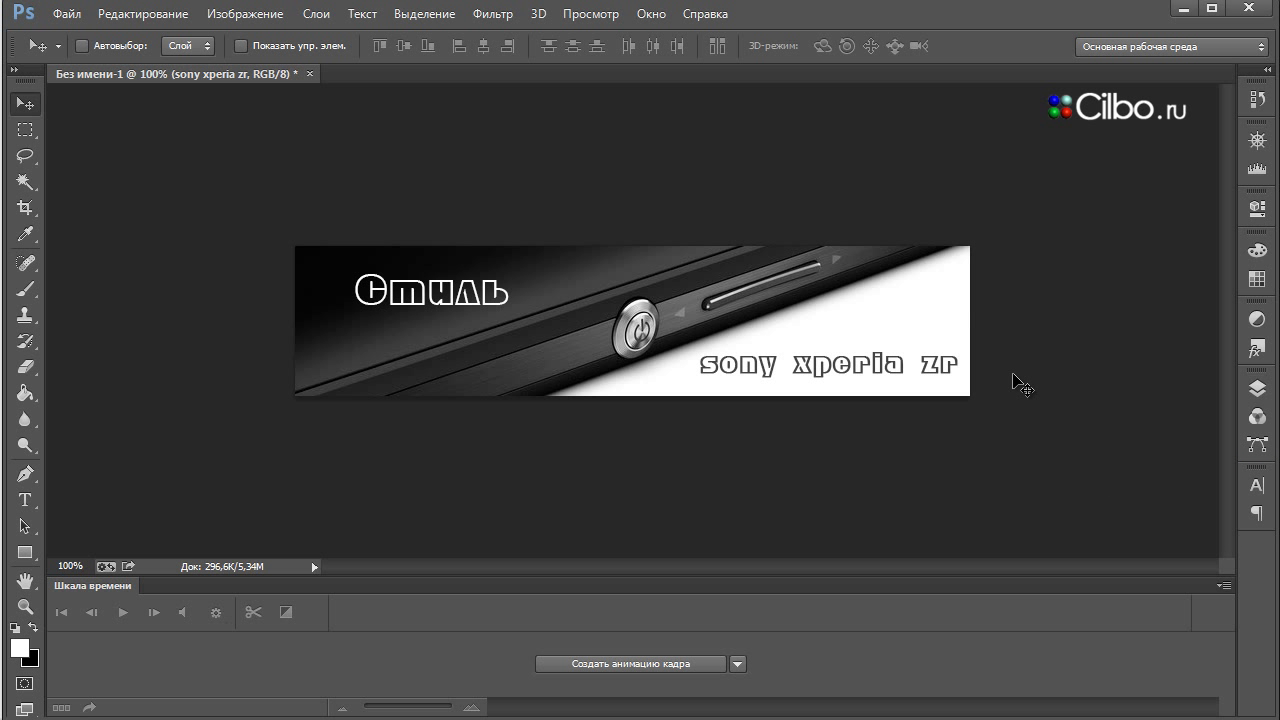
pyautogui.click(1257, 389)
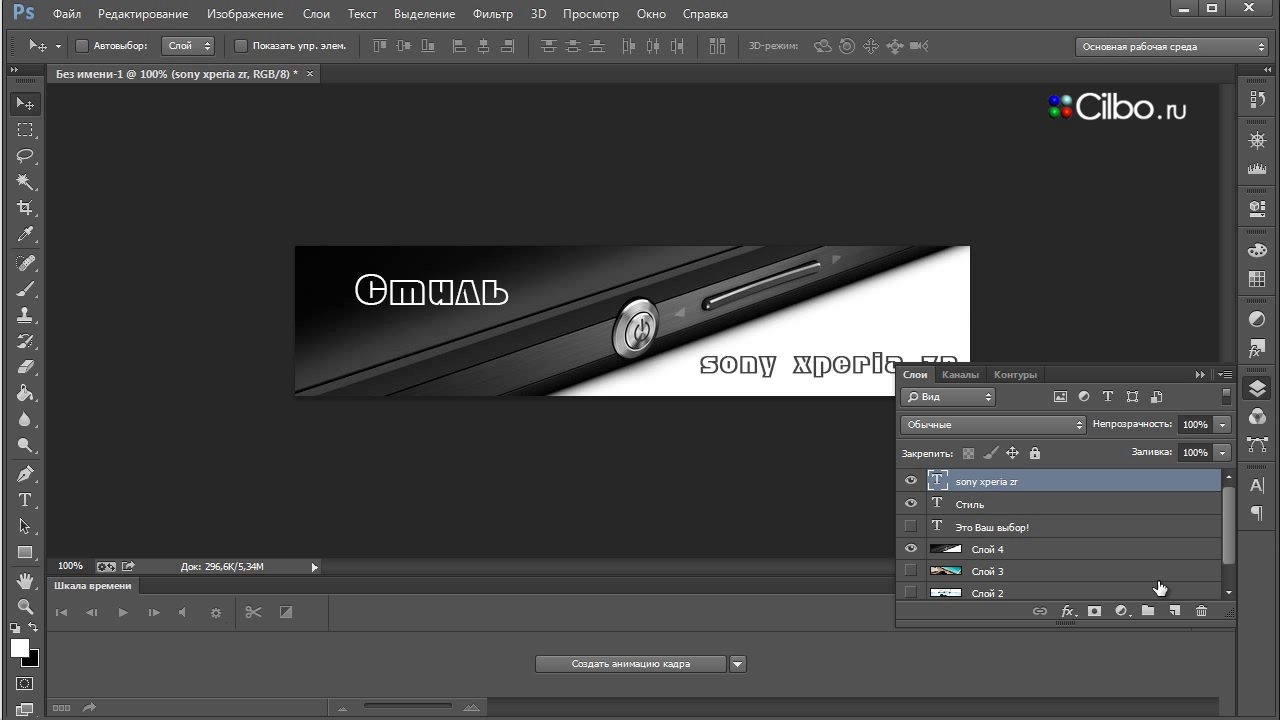
# Add a Drop Shadow to the caption with 50% opacity, 1 px distance and 2 px size
pyautogui.click(1068, 611)
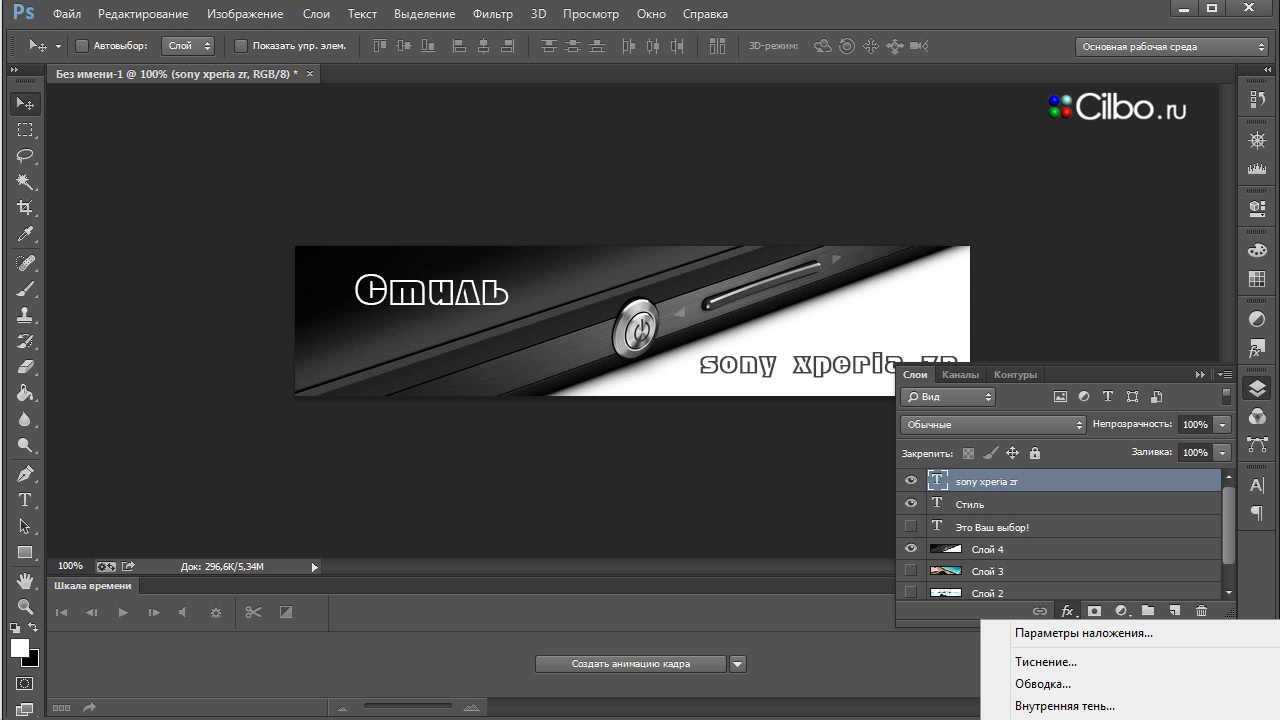
pyautogui.click(1065, 715)
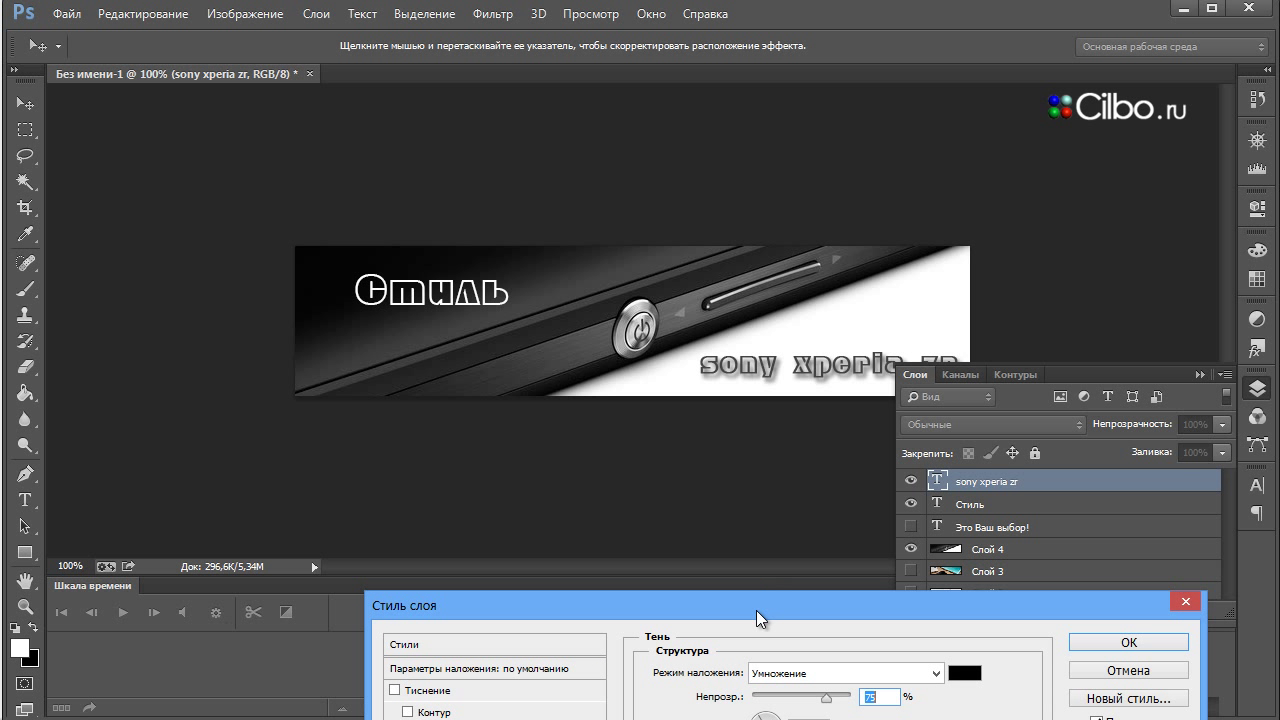
pyautogui.moveTo(756, 618); pyautogui.dragTo(399, 427)
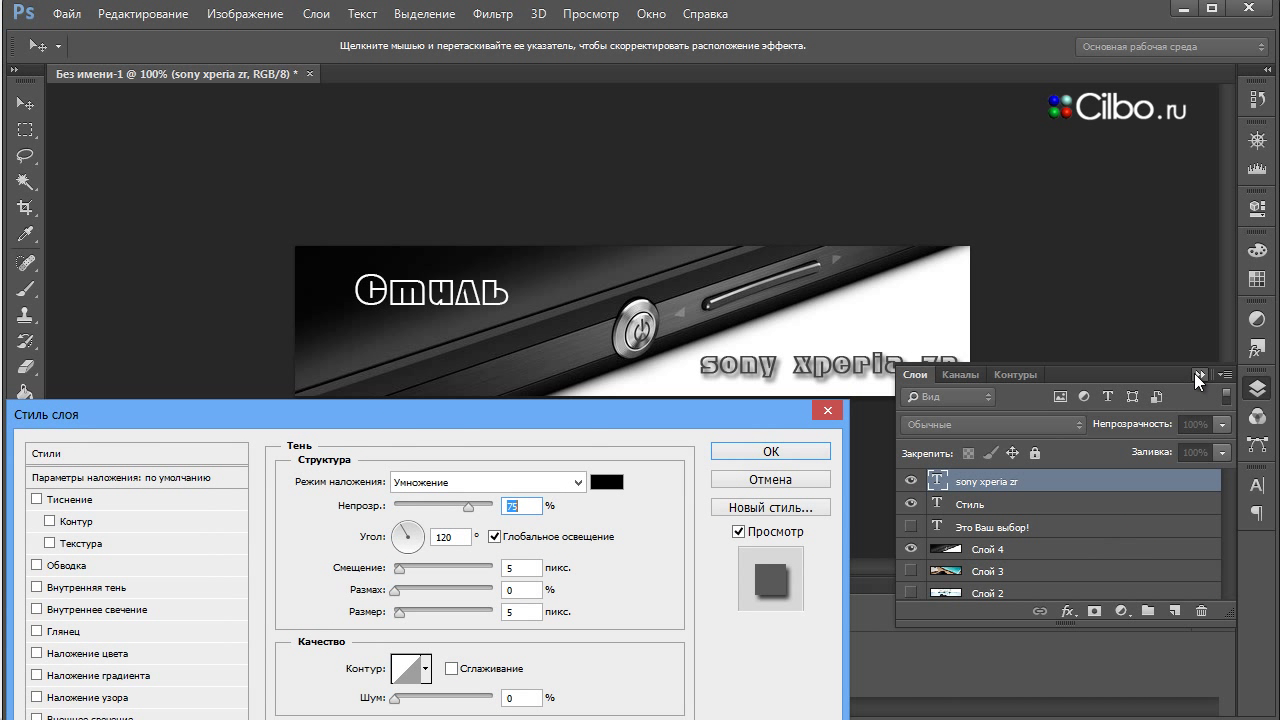
pyautogui.click(1197, 373)
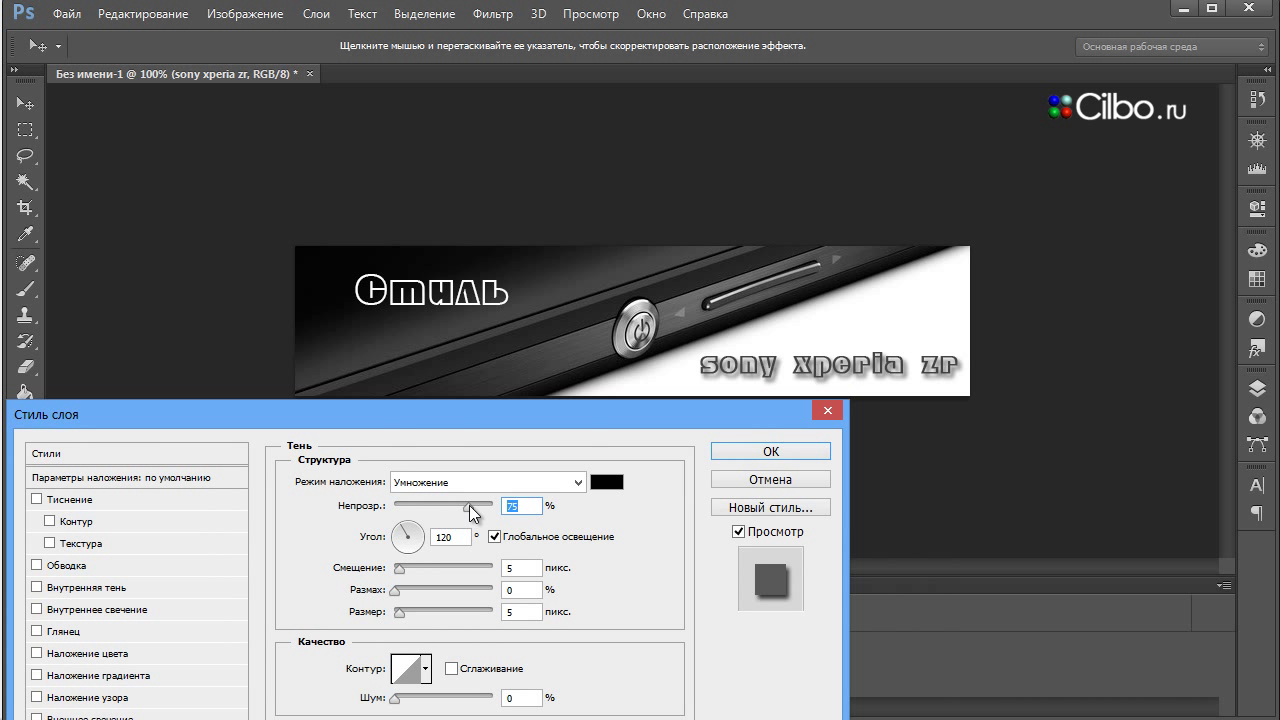
pyautogui.moveTo(461, 508); pyautogui.dragTo(439, 508)
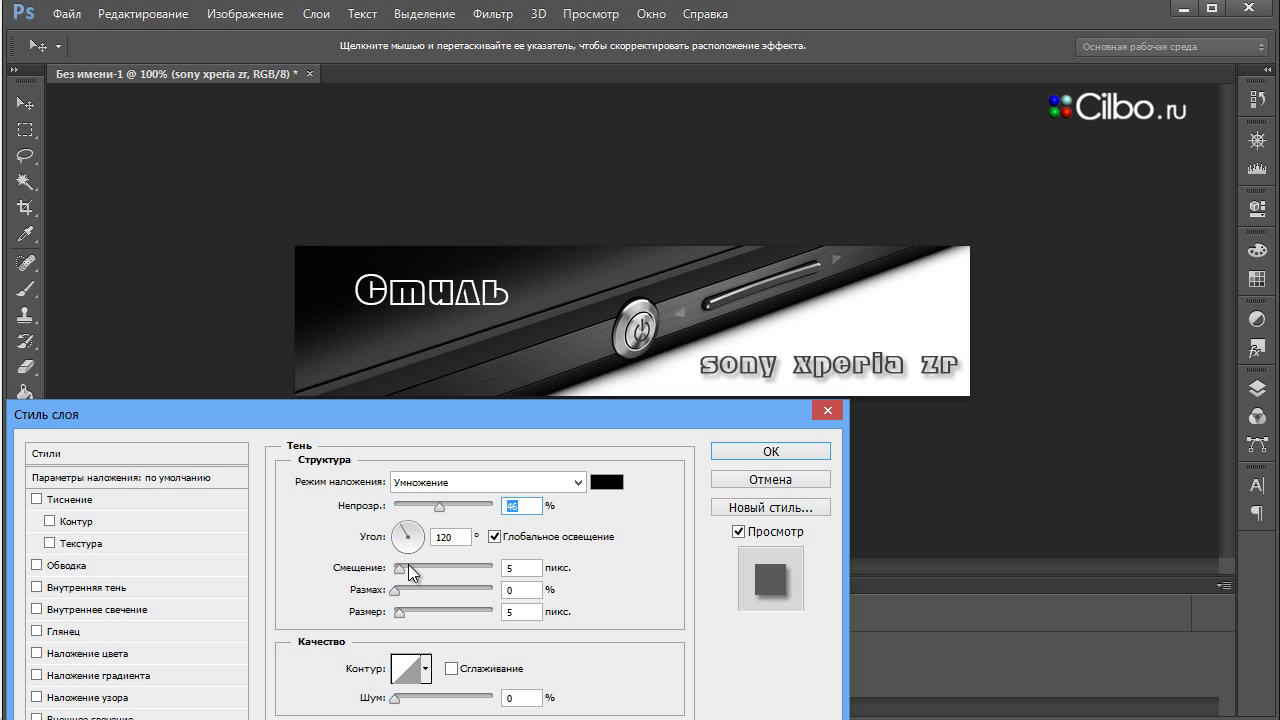
pyautogui.moveTo(397, 572); pyautogui.dragTo(397, 577)
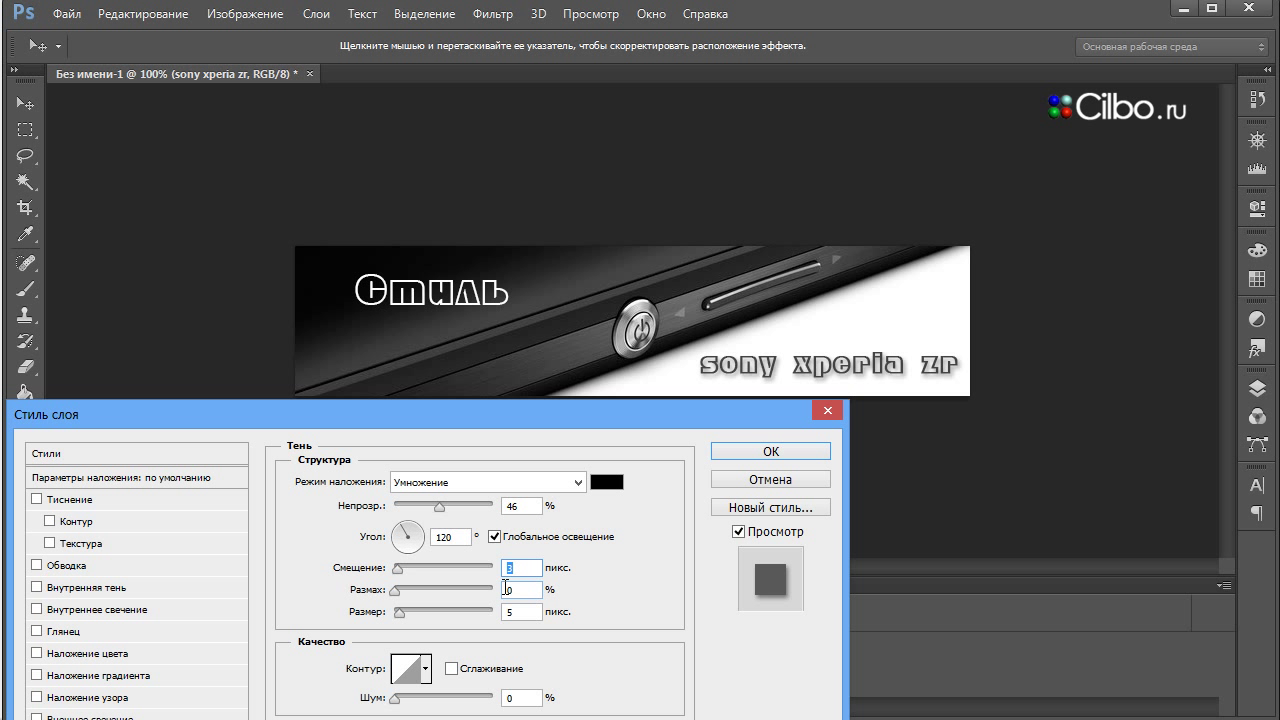
pyautogui.write('1')
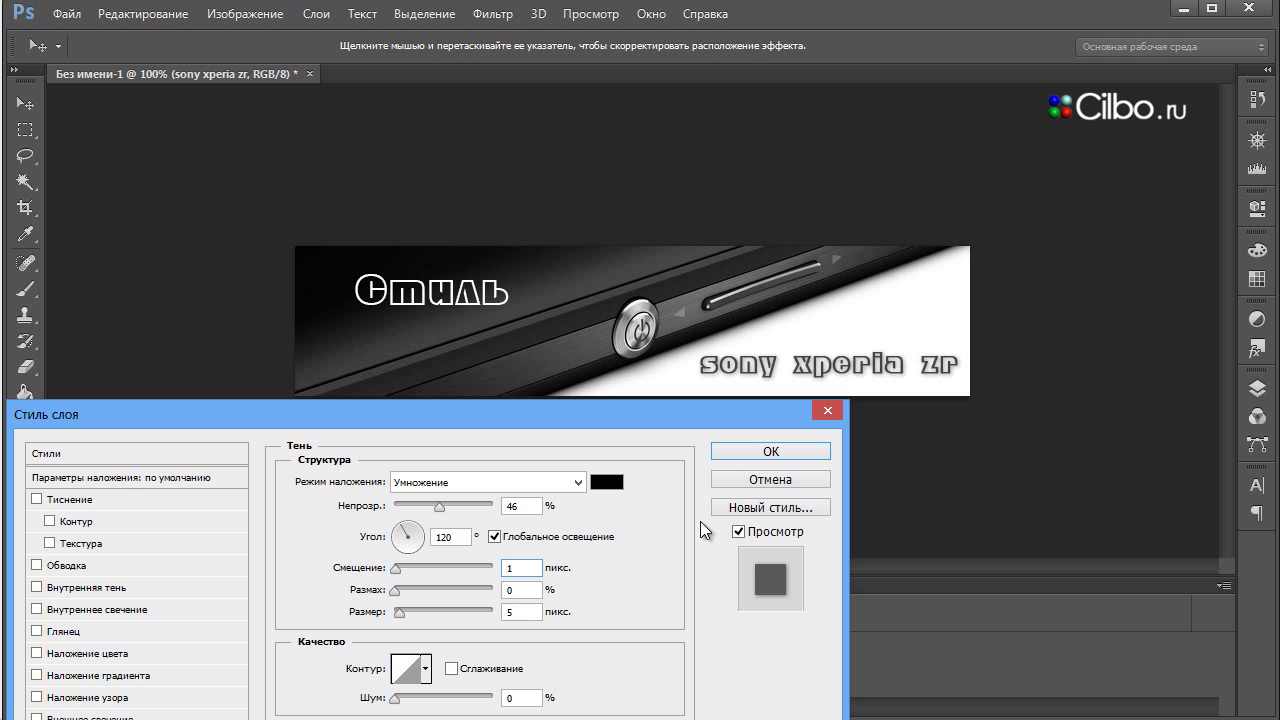
pyautogui.moveTo(440, 507)
pyautogui.mouseDown()
pyautogui.moveTo(458, 515)
pyautogui.moveTo(434, 516)
pyautogui.mouseUp()
pyautogui.moveTo(404, 612); pyautogui.dragTo(396, 613)
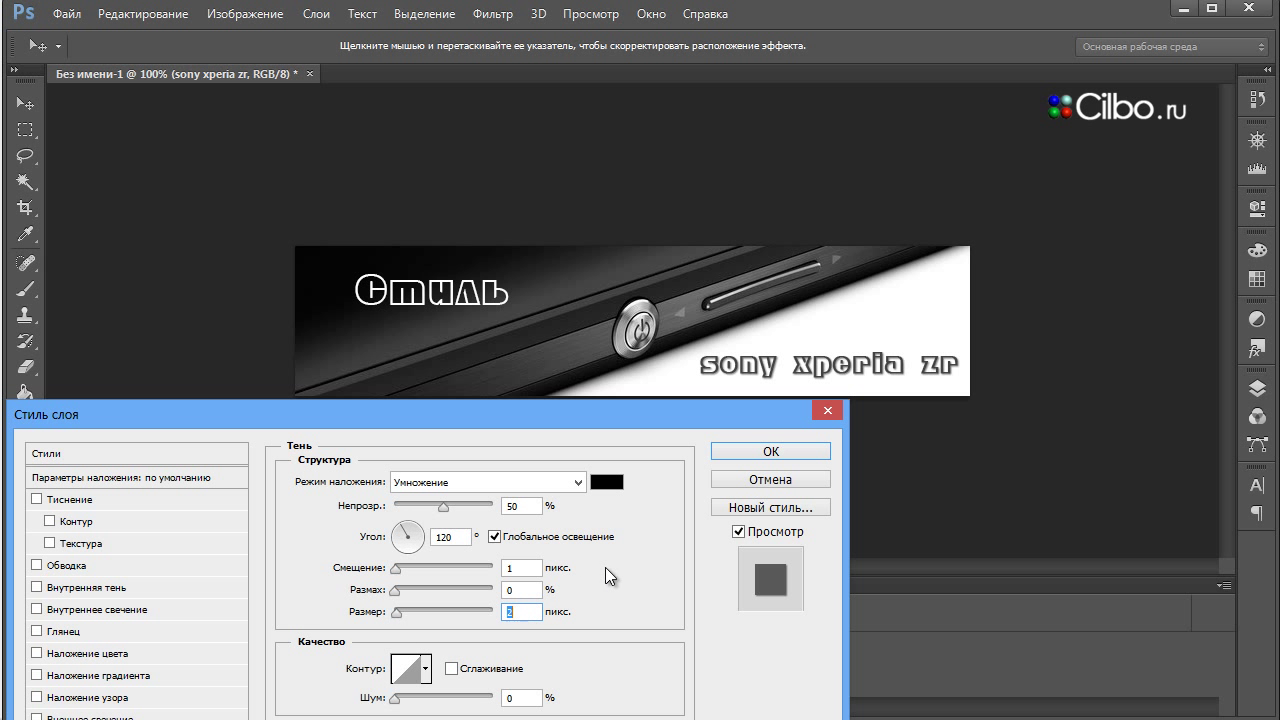
pyautogui.click(782, 452)
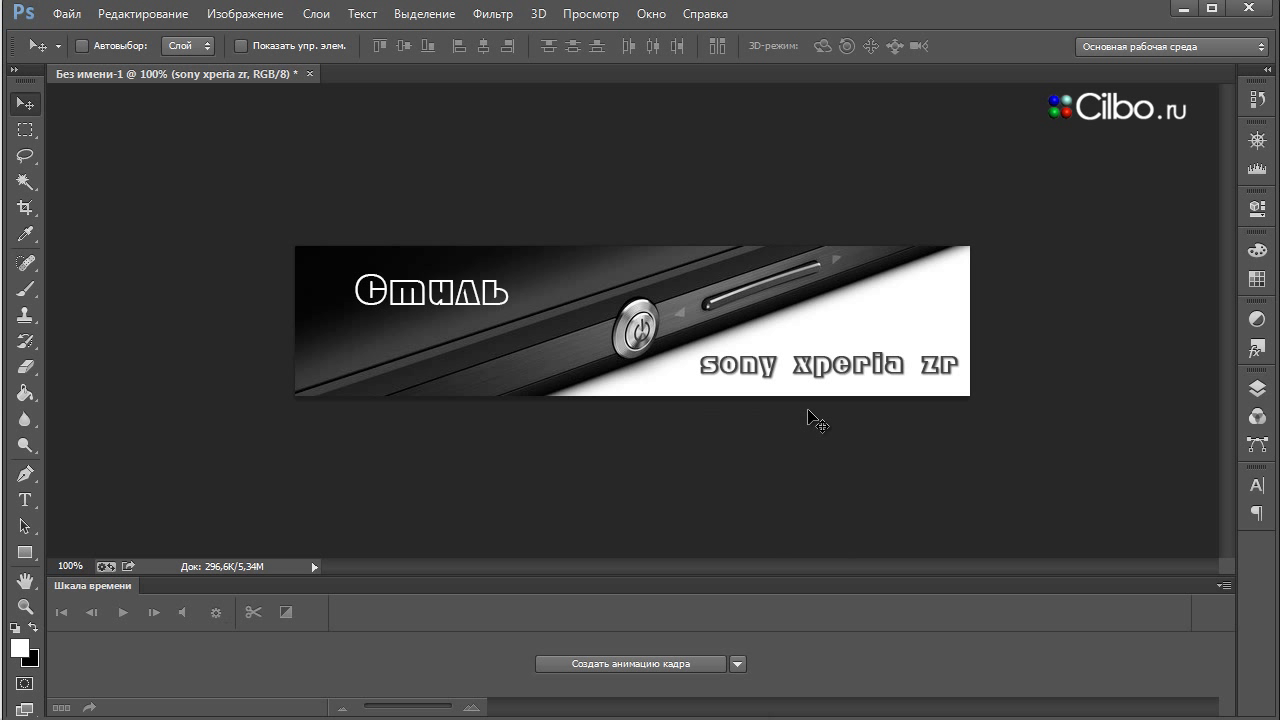
# Hide the 'sony xperia zr' and 'Стиль' text layers and Слой 4, then show and select Слой 3
pyautogui.click(1263, 396)
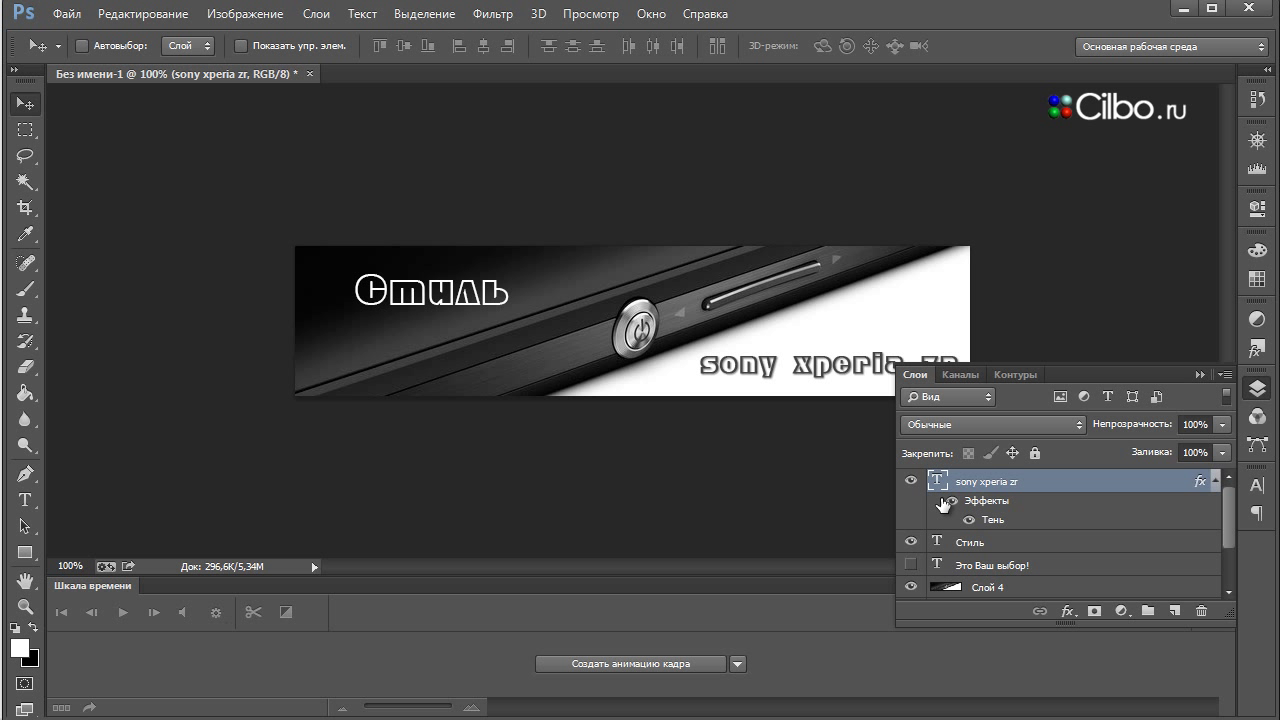
pyautogui.click(910, 481)
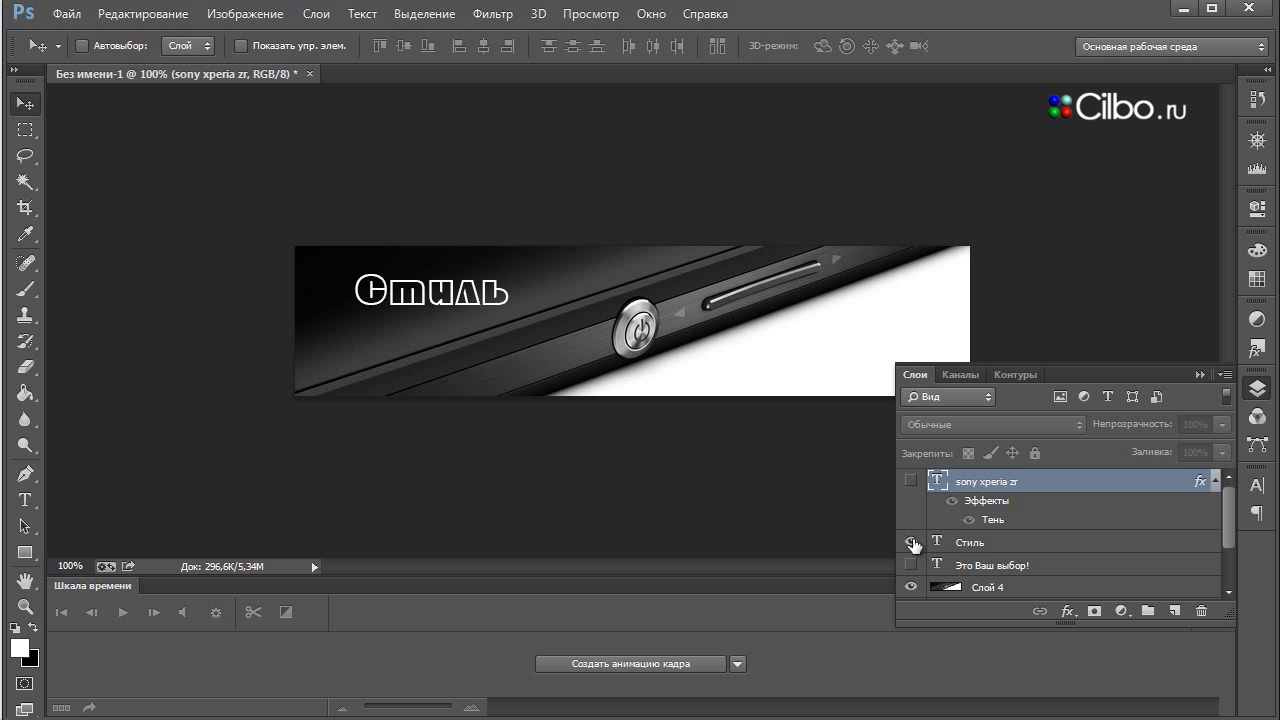
pyautogui.click(910, 541)
pyautogui.click(910, 564)
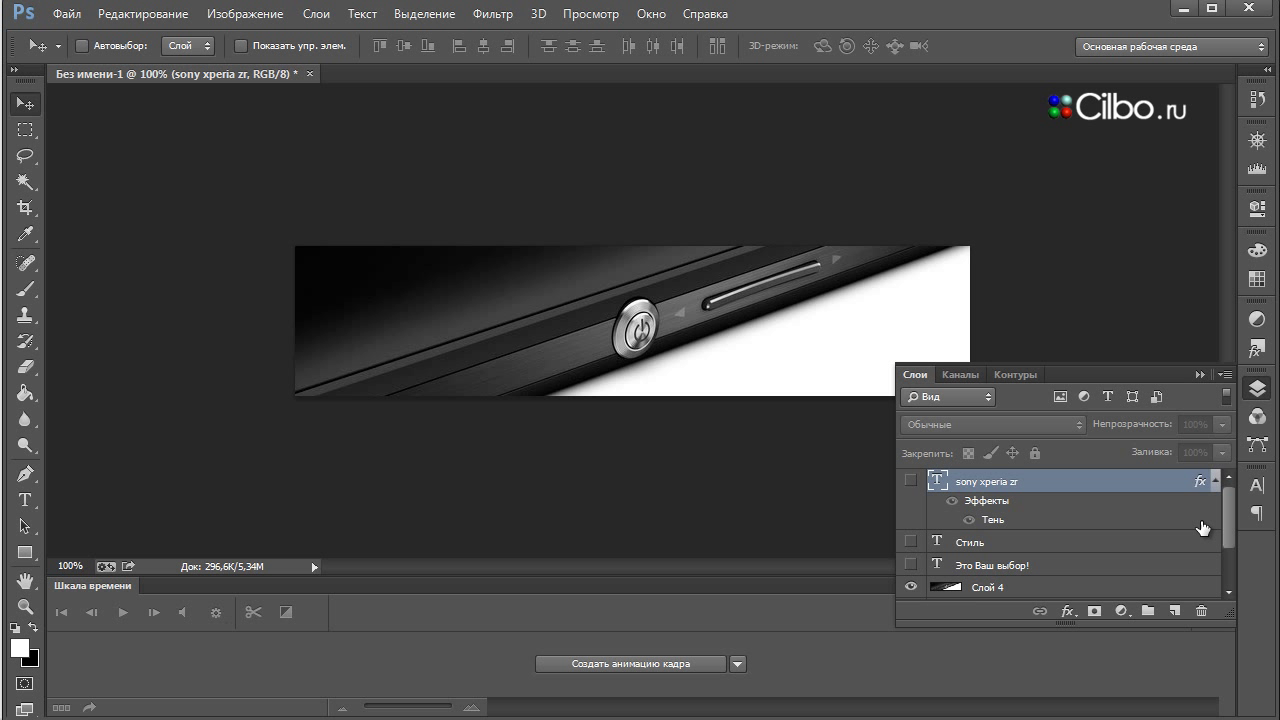
pyautogui.moveTo(1228, 514); pyautogui.dragTo(1229, 534)
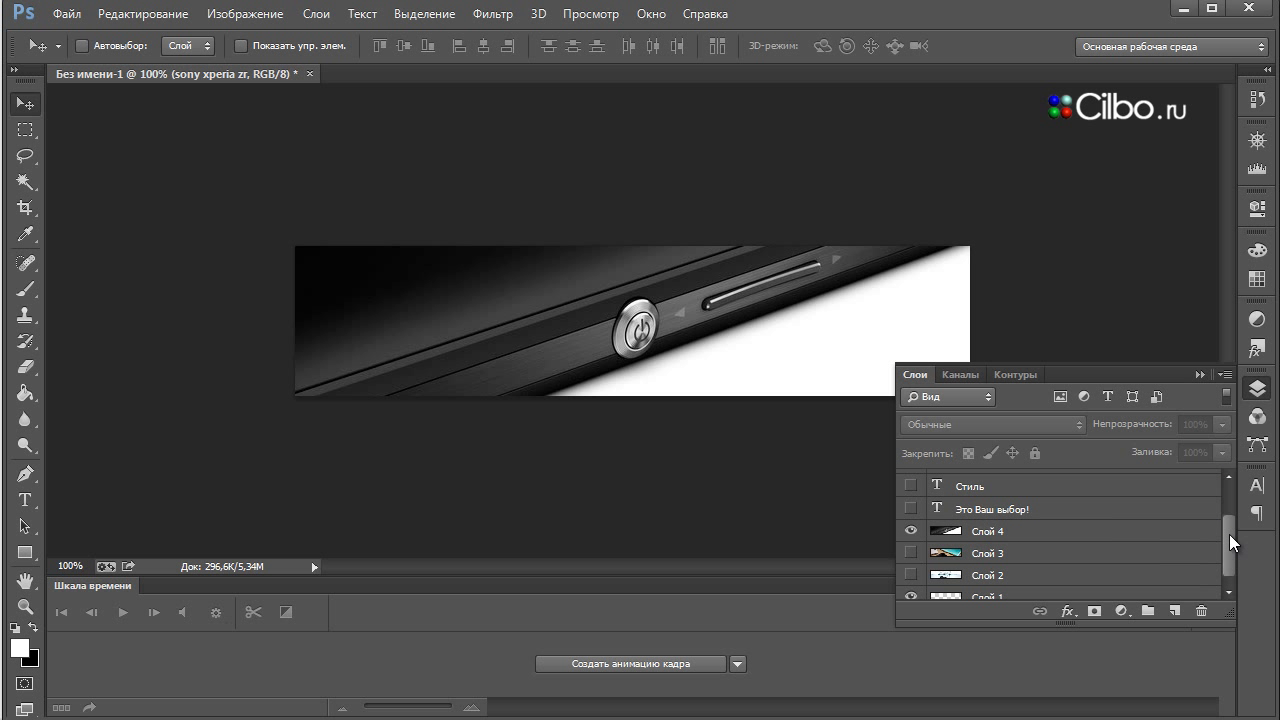
pyautogui.click(910, 531)
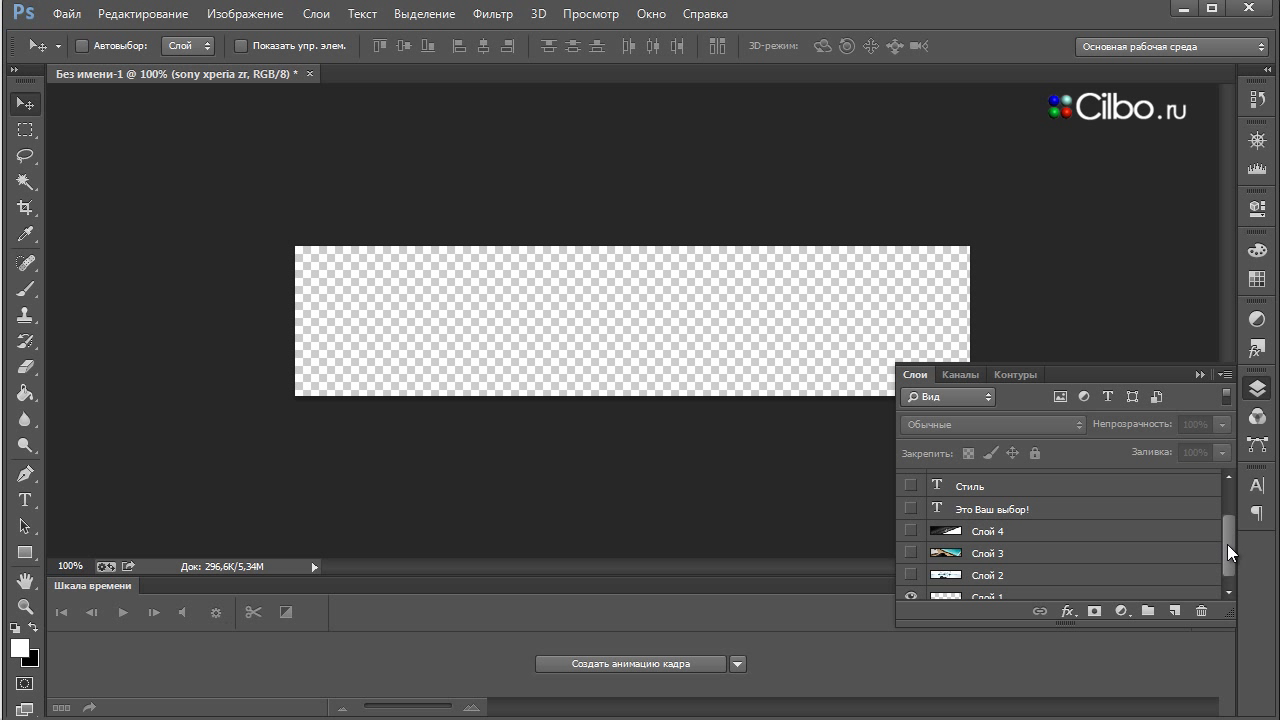
pyautogui.moveTo(1228, 544); pyautogui.dragTo(1229, 554)
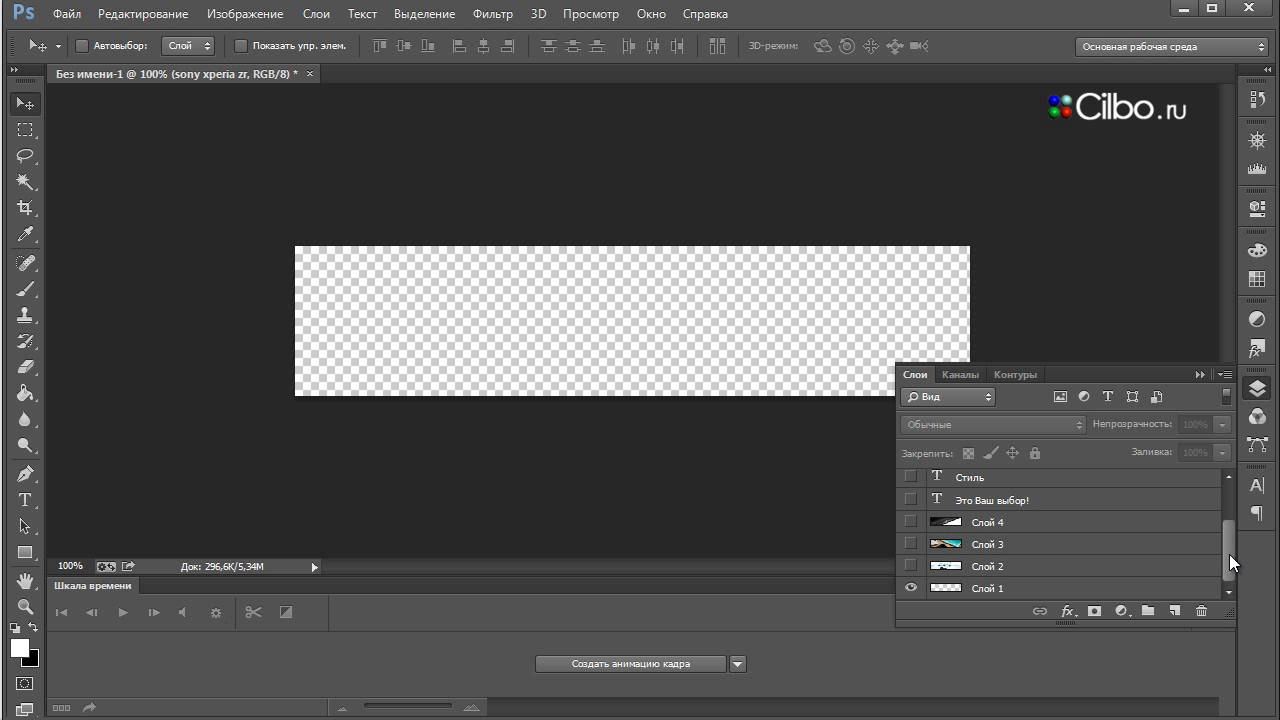
pyautogui.click(910, 544)
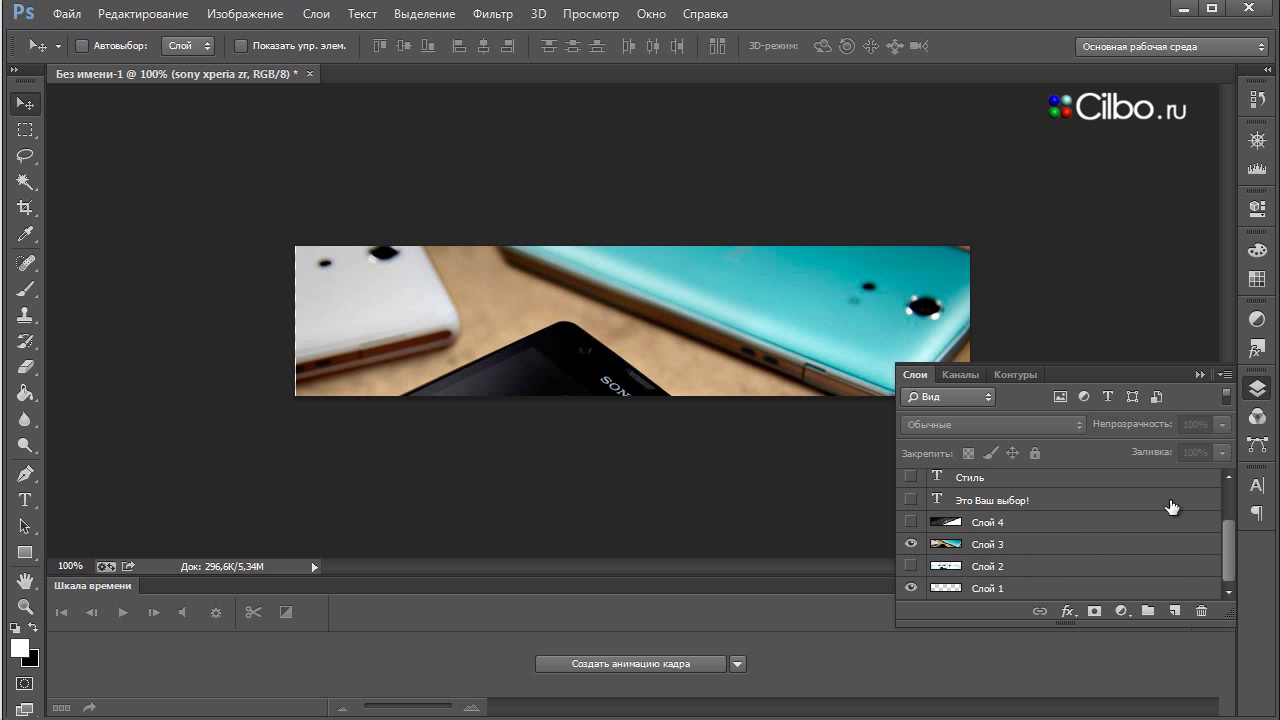
pyautogui.moveTo(1228, 530); pyautogui.dragTo(1228, 498)
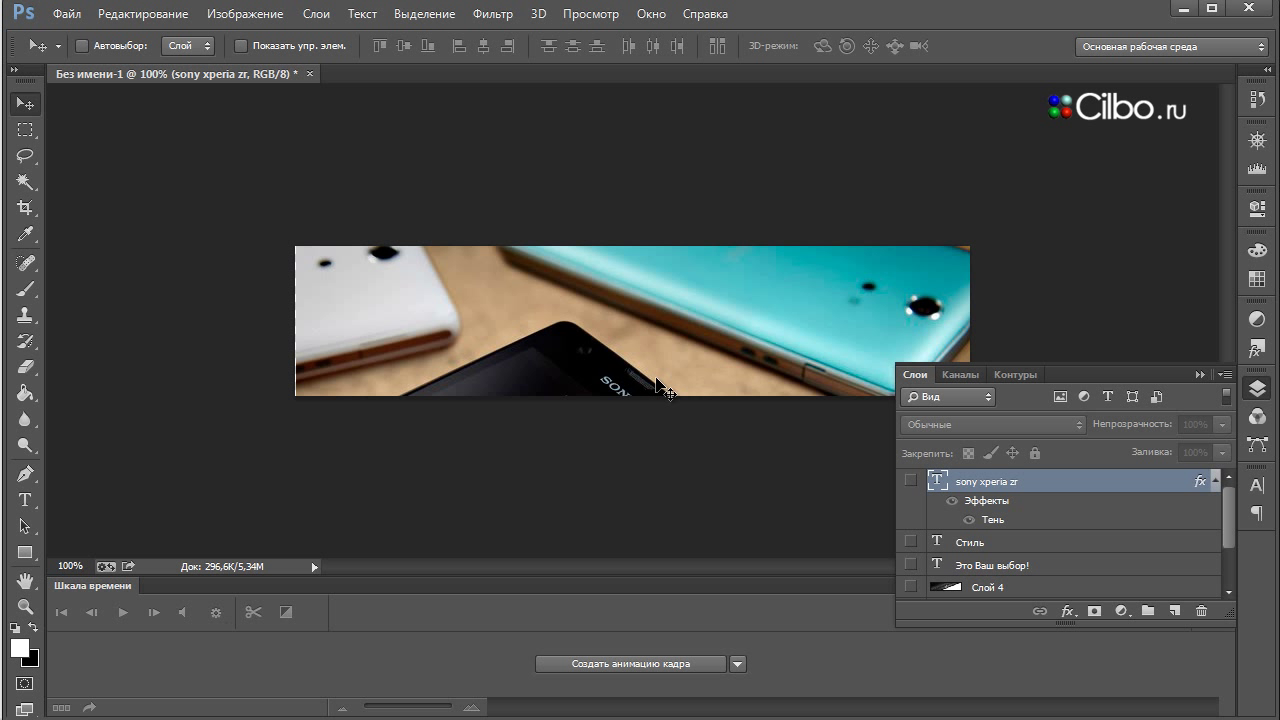
pyautogui.moveTo(1228, 527); pyautogui.dragTo(1230, 590)
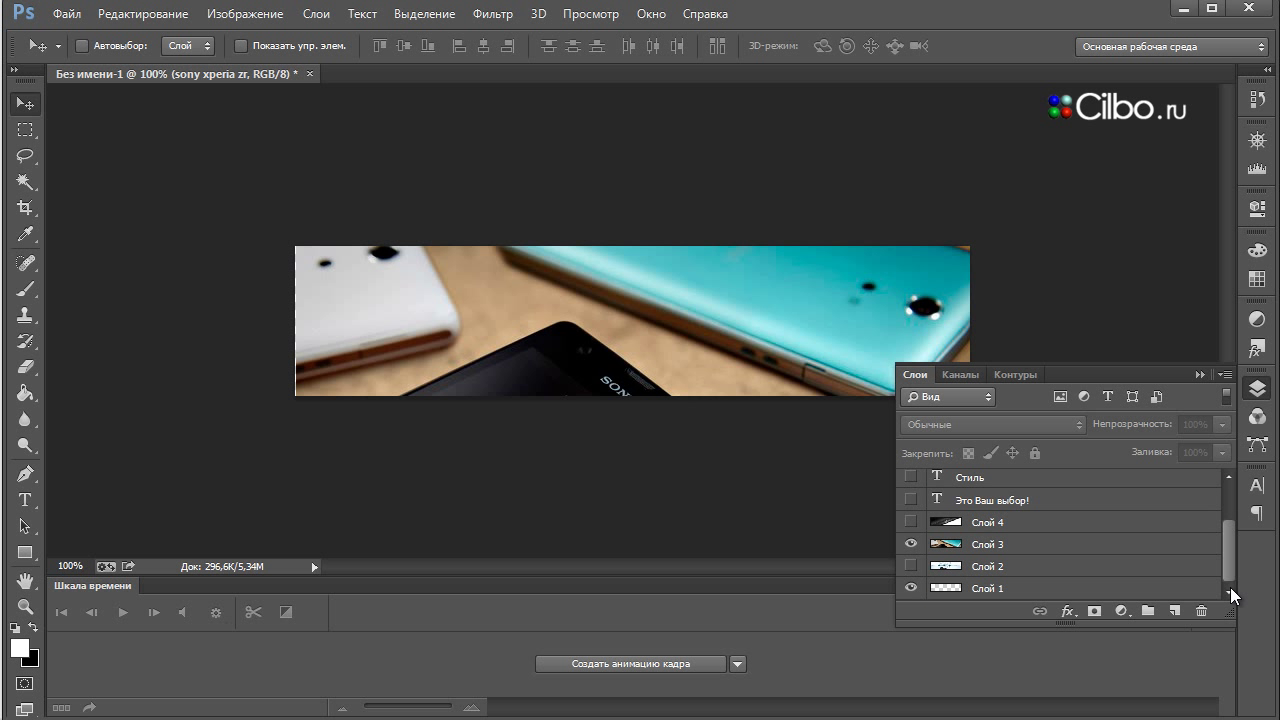
pyautogui.click(1033, 545)
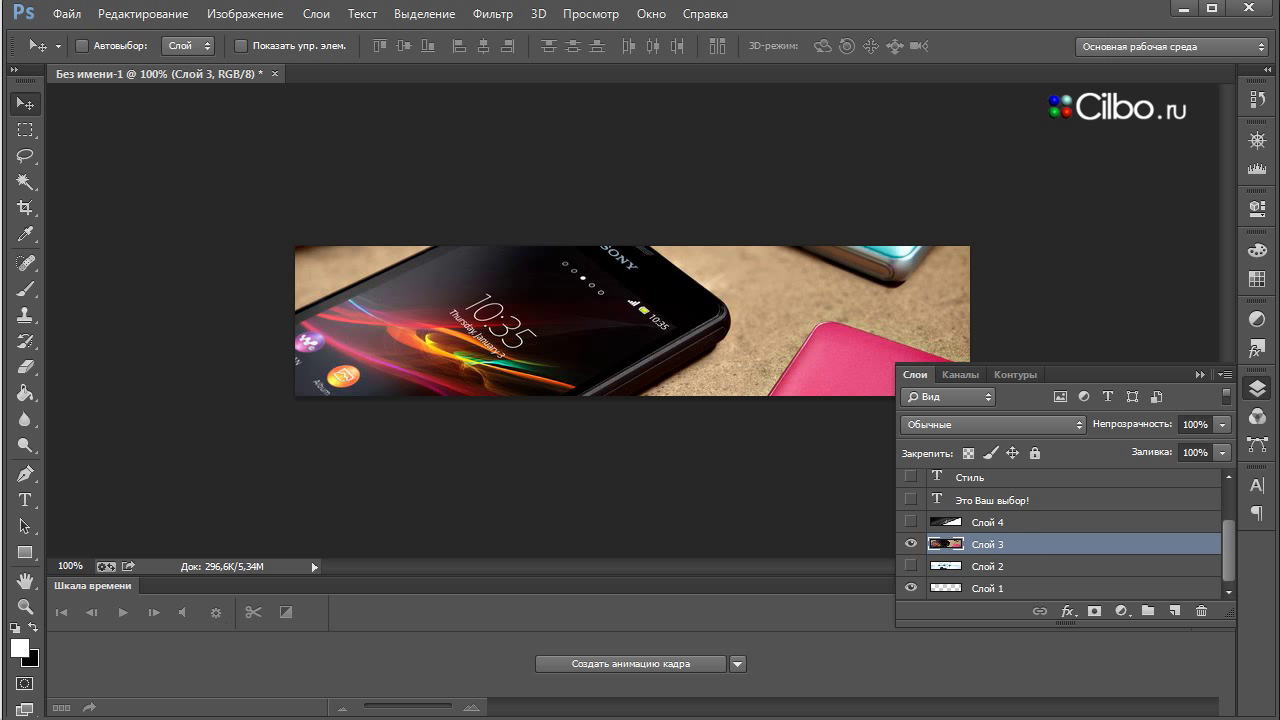
# Type 'sony xperia zr' over the Слой 3 photo and move it to the lower right
pyautogui.click(25, 500)
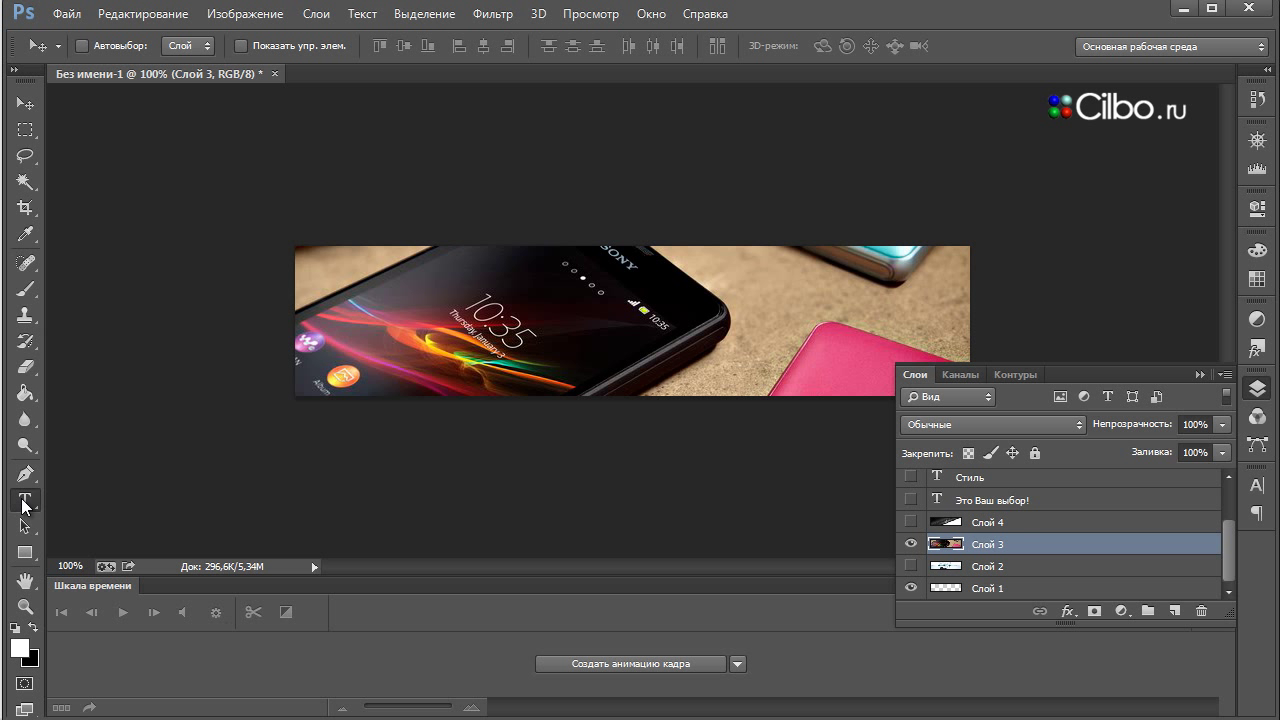
pyautogui.click(560, 338)
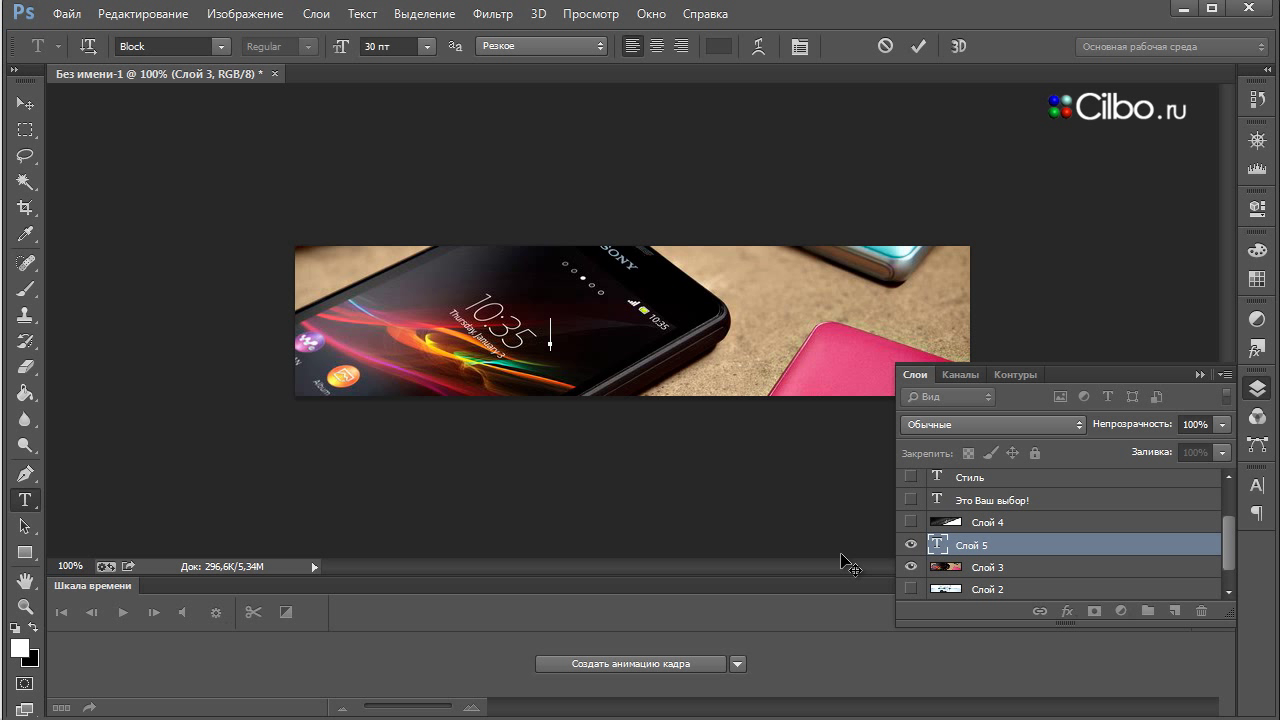
pyautogui.write('SO')
pyautogui.write('NY X')
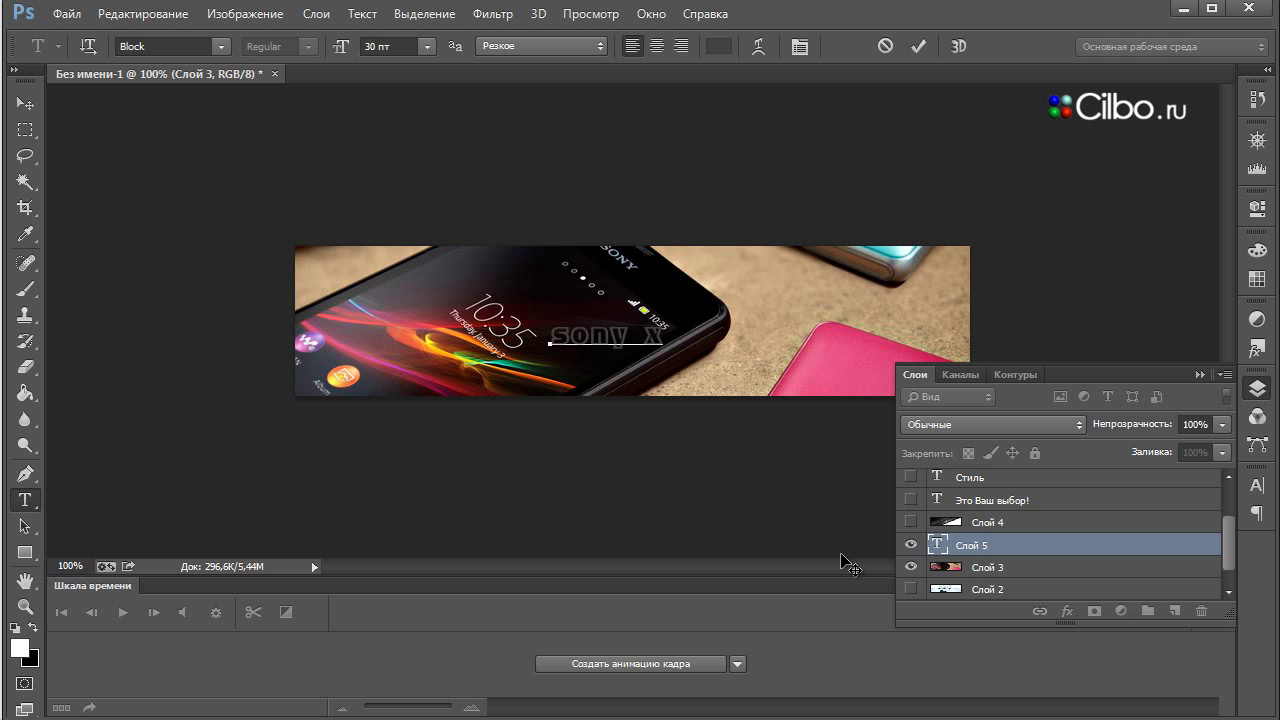
pyautogui.write('P')
pyautogui.write('a')
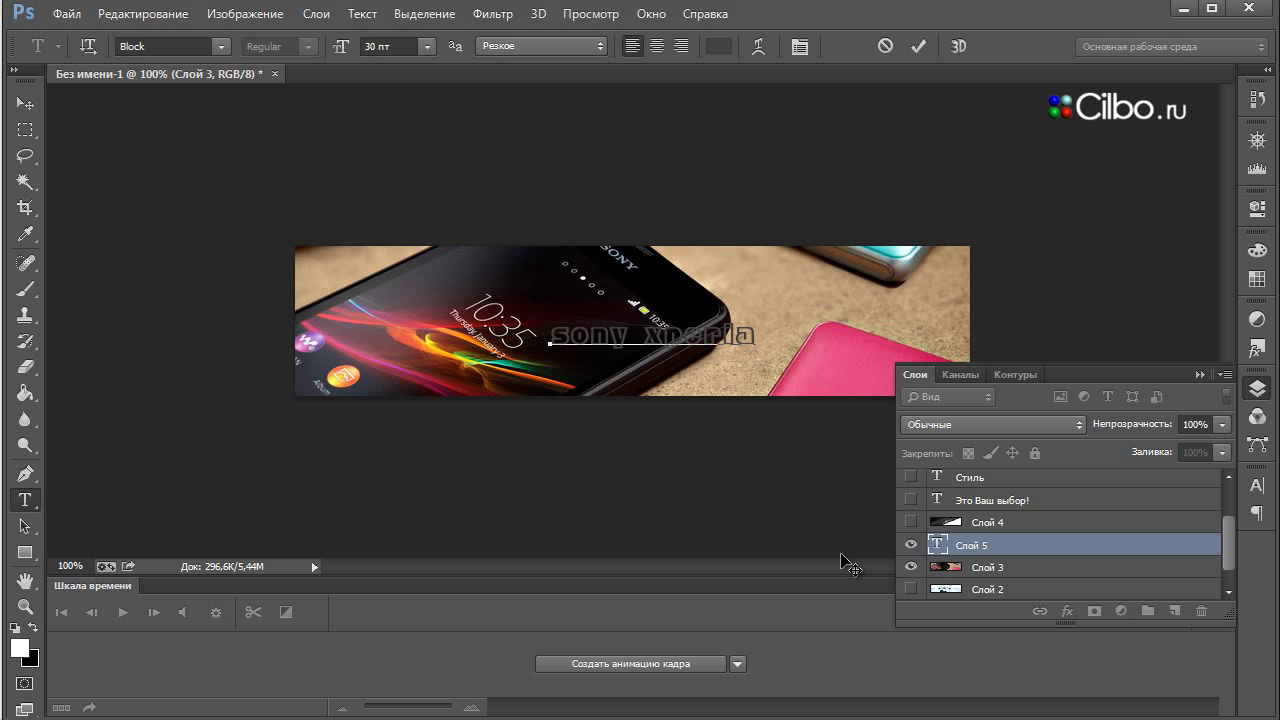
pyautogui.write(' zr')
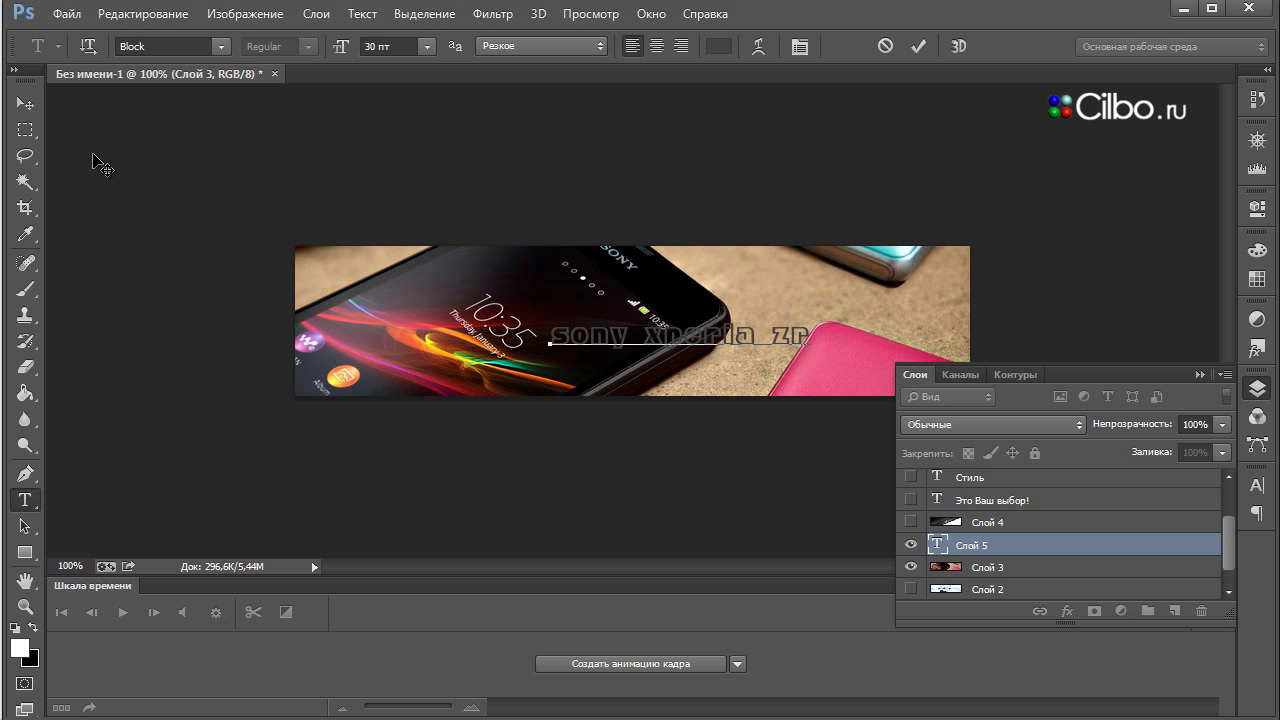
pyautogui.click(24, 105)
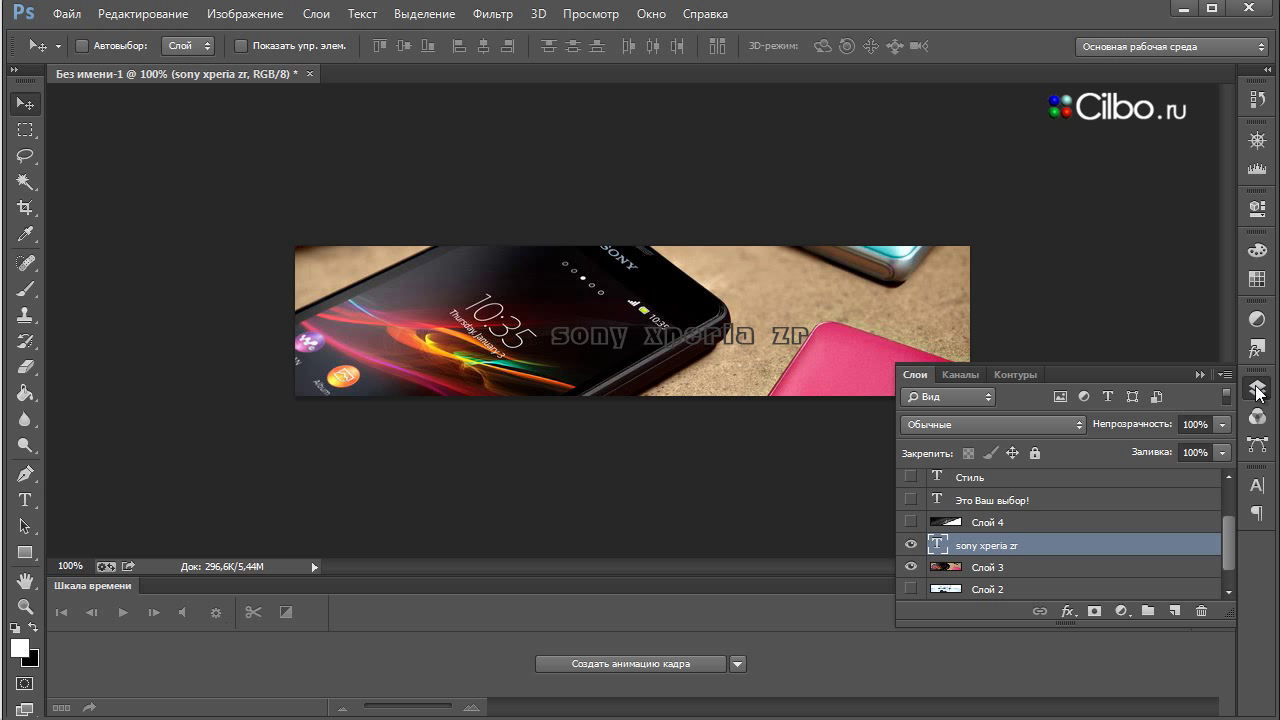
pyautogui.click(1257, 485)
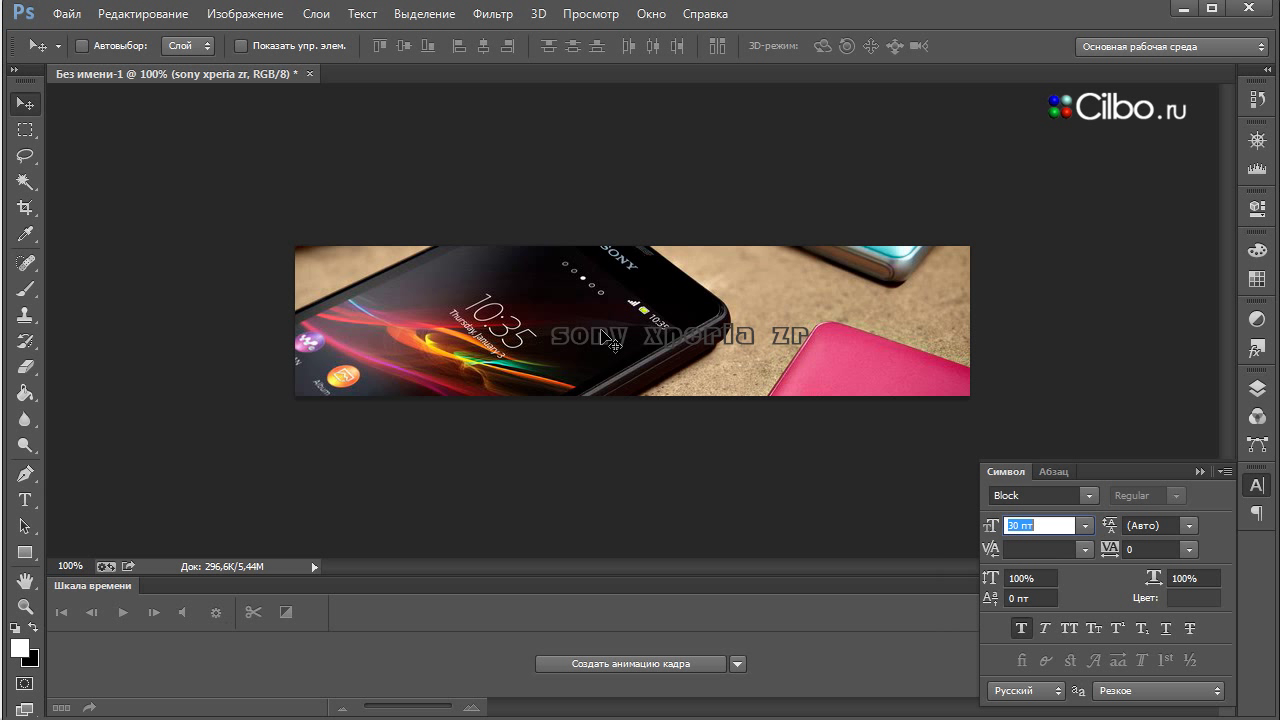
pyautogui.moveTo(600, 342)
pyautogui.mouseDown()
pyautogui.moveTo(735, 370)
pyautogui.moveTo(365, 262)
pyautogui.moveTo(364, 275)
pyautogui.moveTo(790, 362)
pyautogui.moveTo(745, 366)
pyautogui.mouseUp()
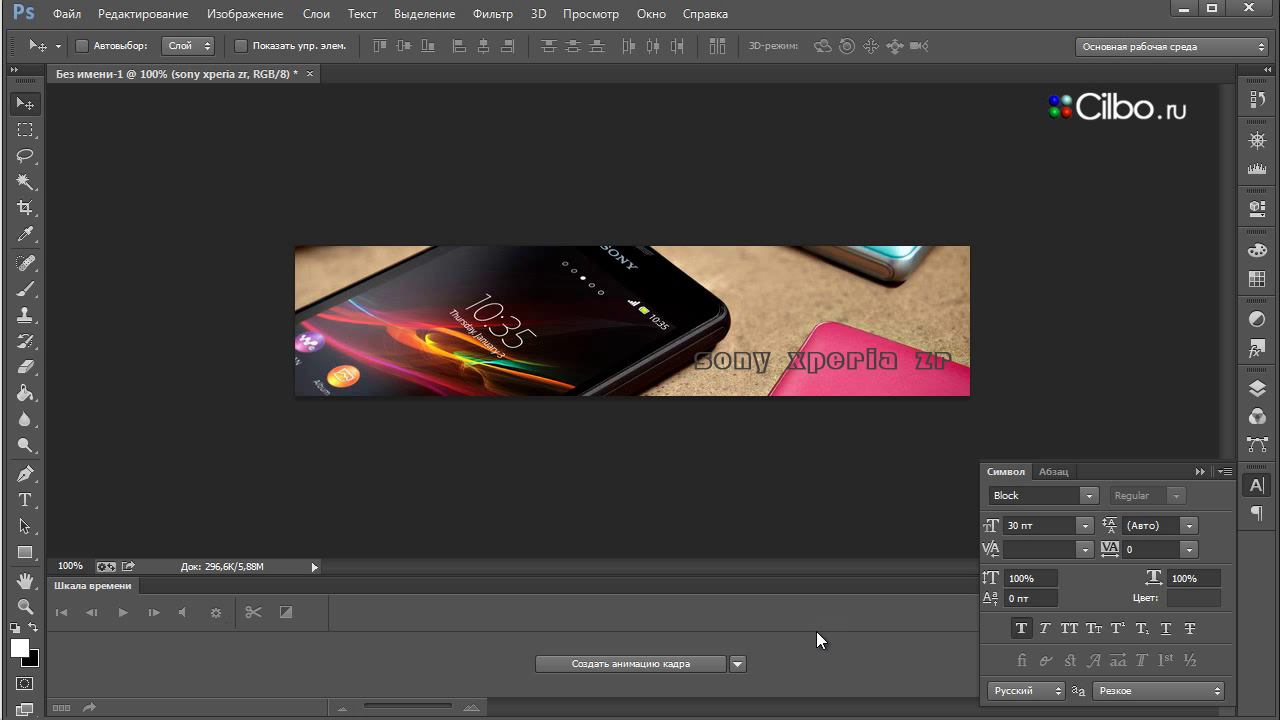
# Set the caption's text colour to white (ffffff)
pyautogui.click(1186, 600)
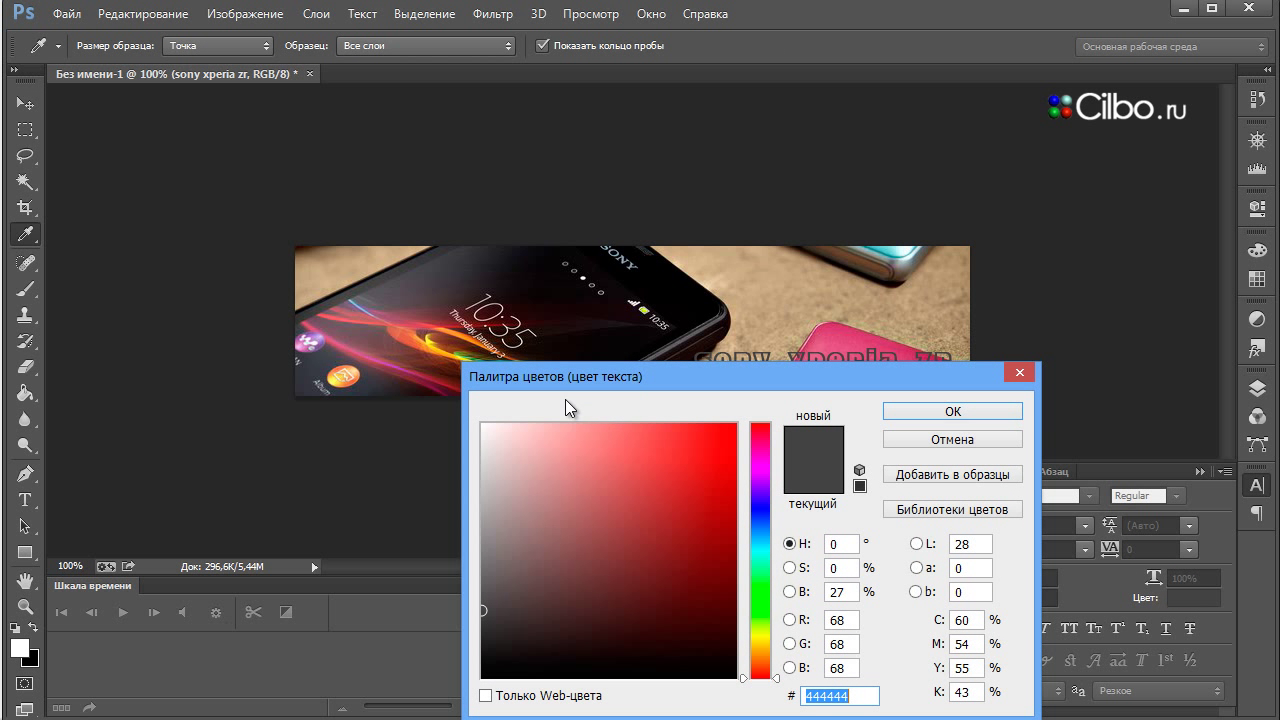
pyautogui.moveTo(679, 379); pyautogui.dragTo(848, 495)
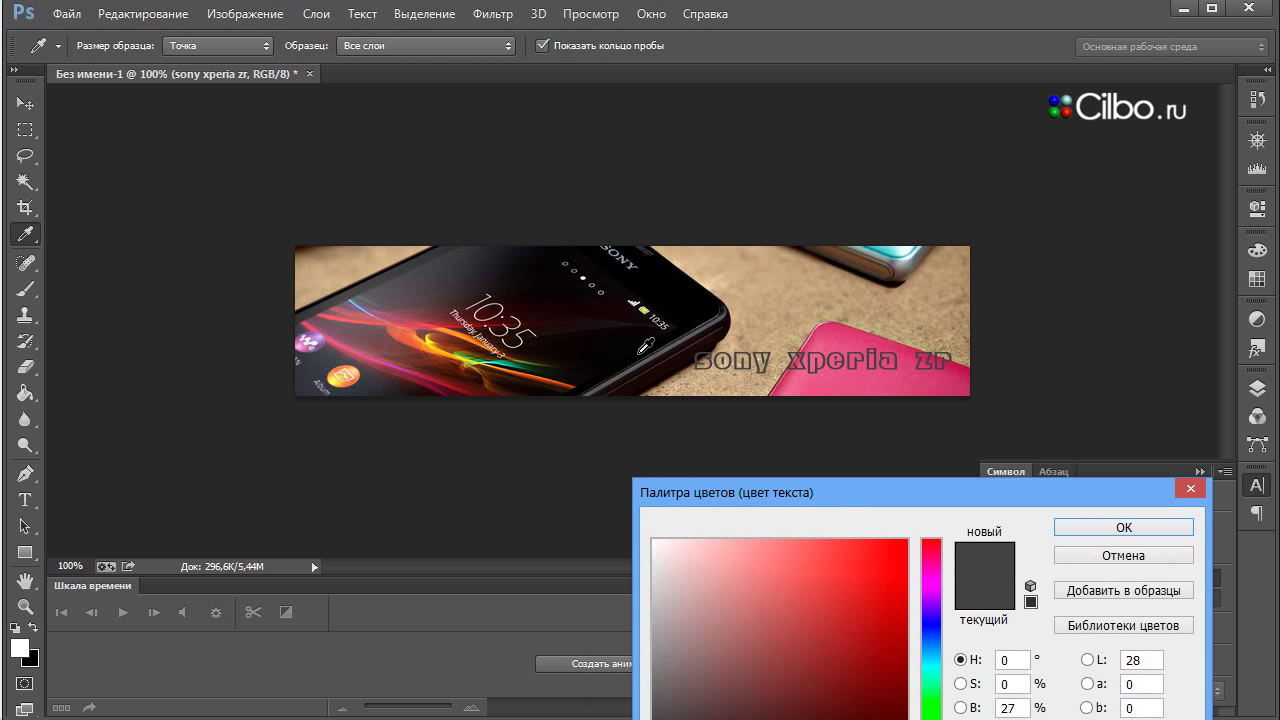
pyautogui.write('ffffff')
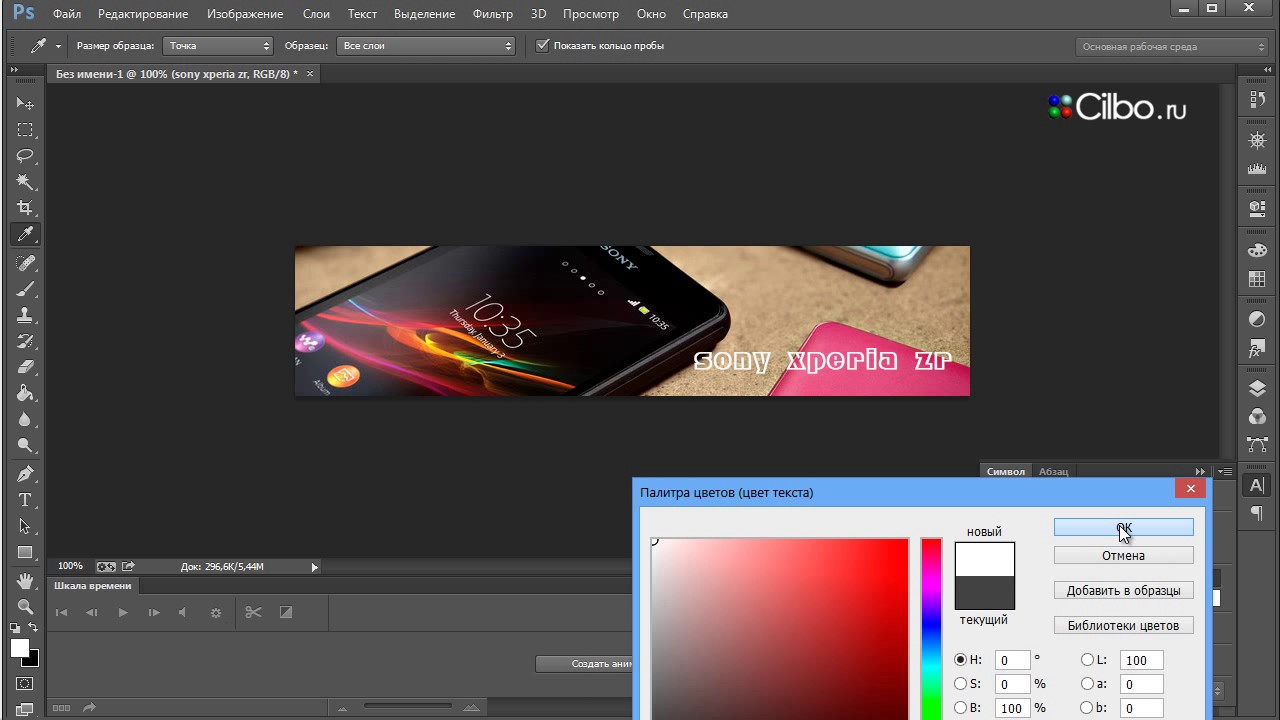
pyautogui.click(1120, 527)
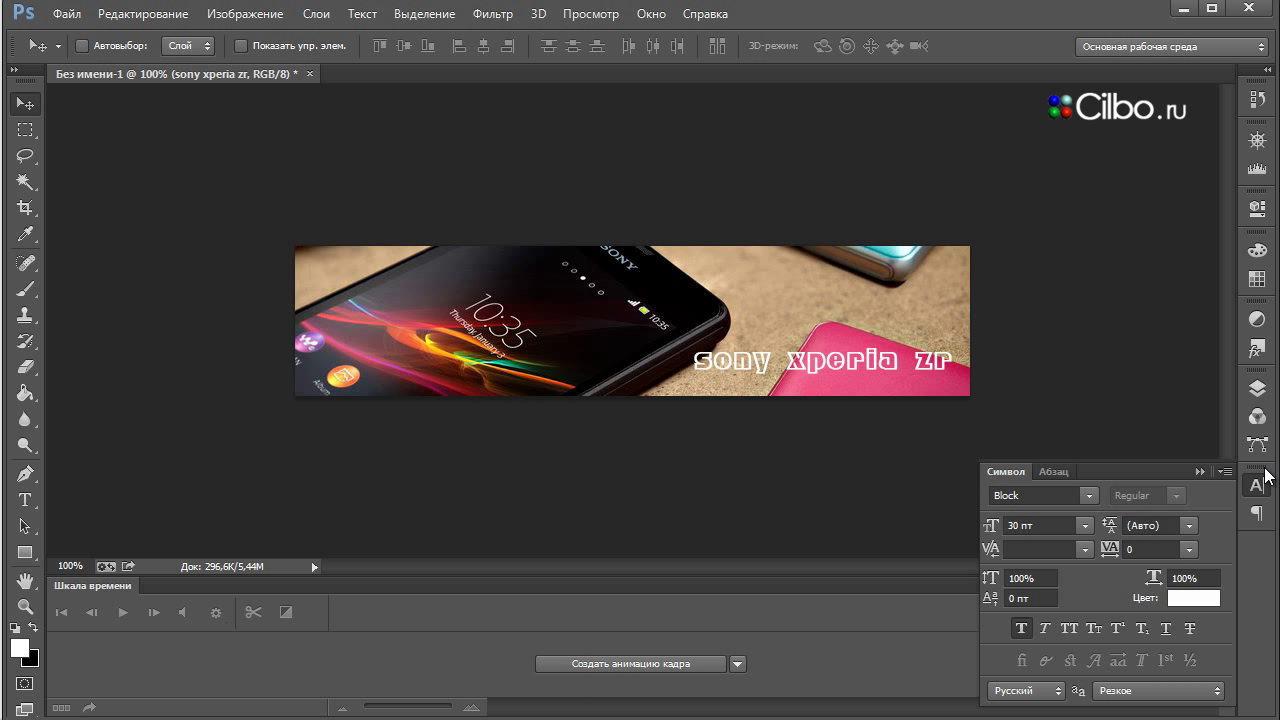
# Apply a drop shadow to the caption: 89% opacity, 3 px distance, 5 px size
pyautogui.click(1257, 388)
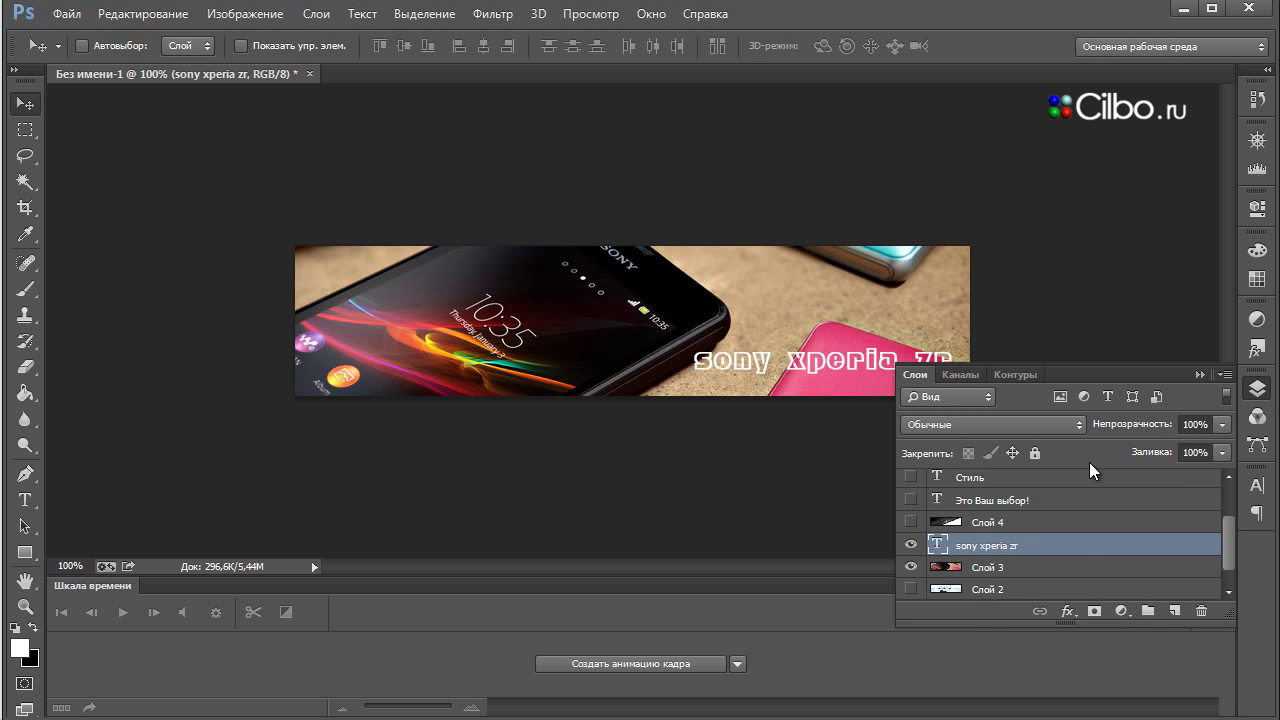
pyautogui.click(1066, 611)
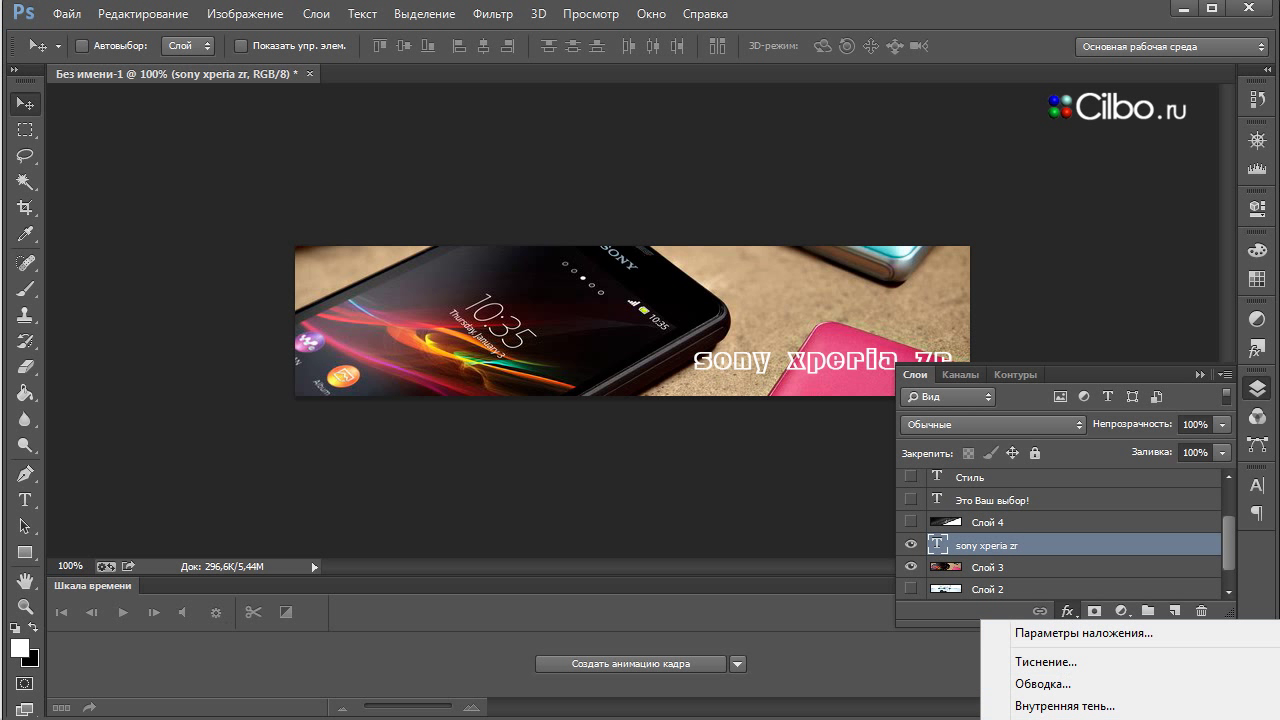
pyautogui.click(1050, 718)
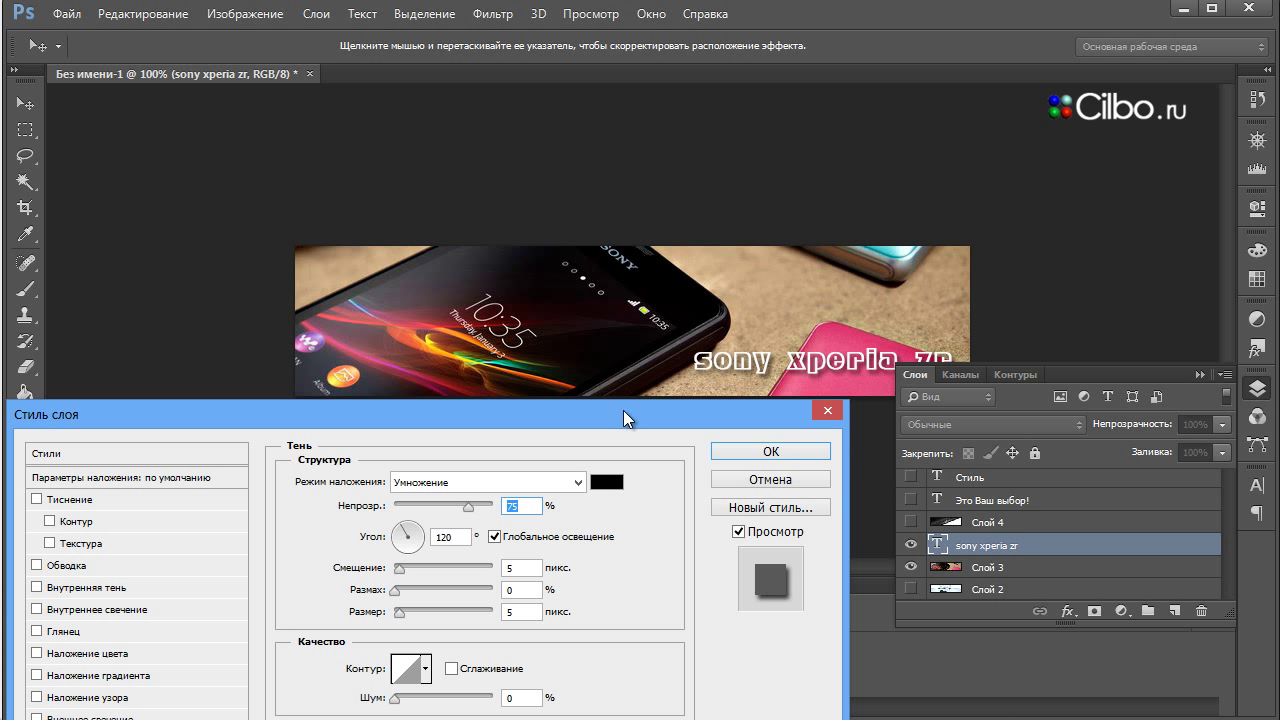
pyautogui.moveTo(615, 411); pyautogui.dragTo(673, 425)
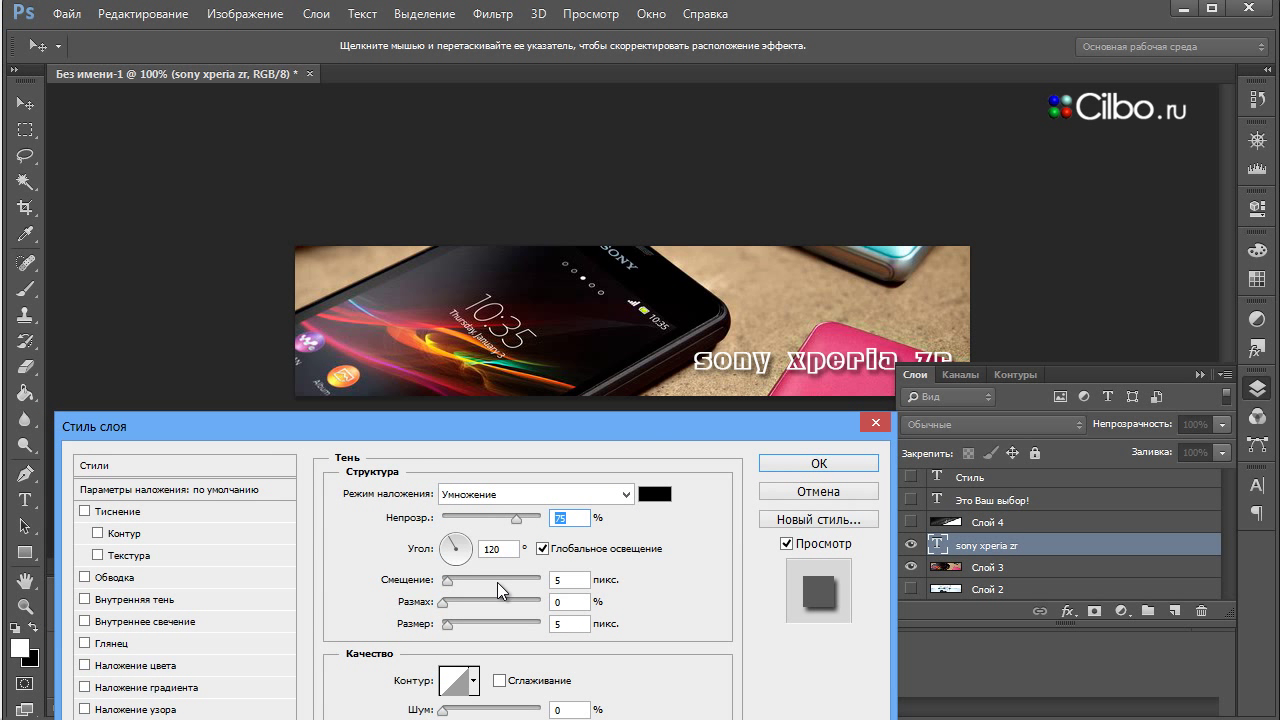
pyautogui.click(819, 463)
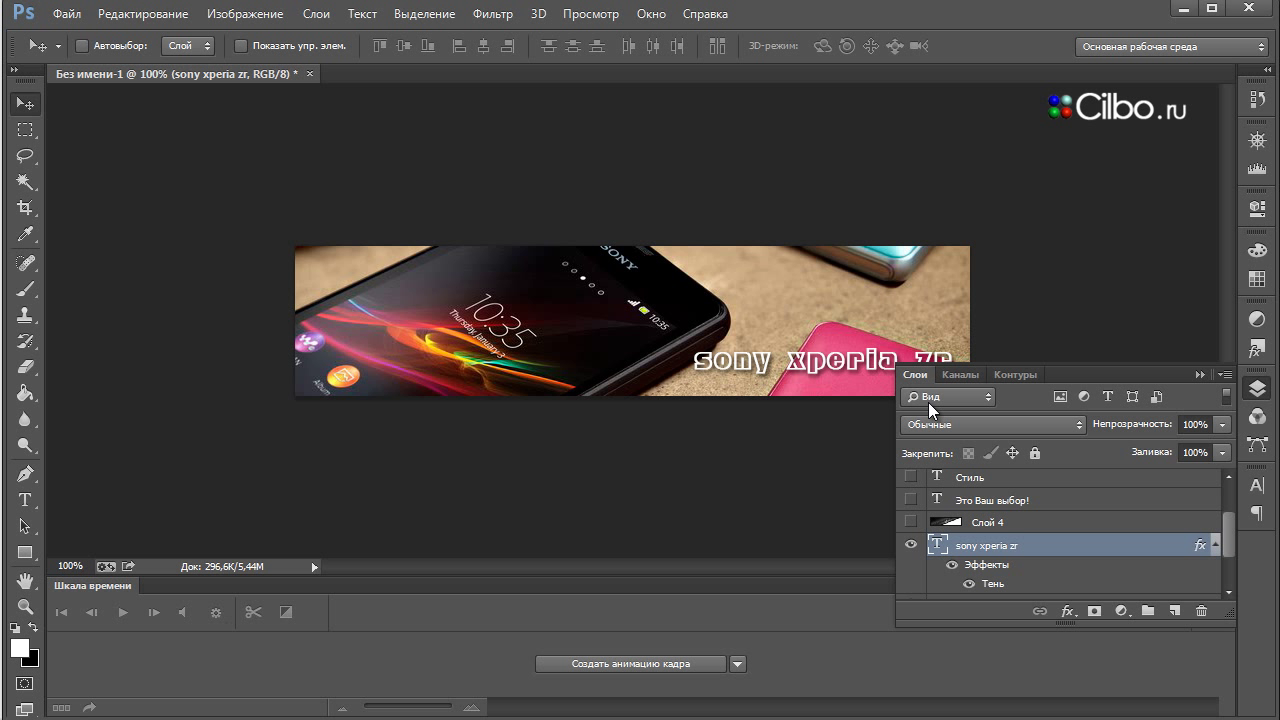
# Create Слой 5 below the caption, fill it with black, and set its opacity to 29%
pyautogui.click(1176, 611)
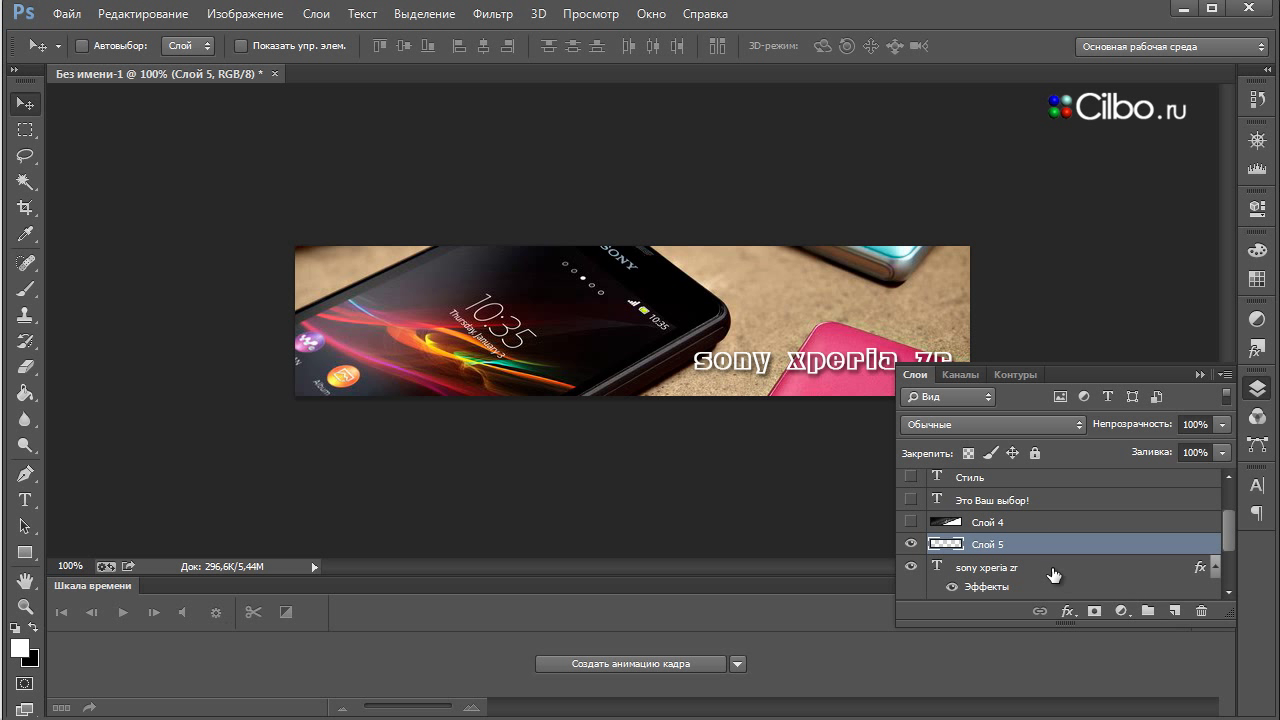
pyautogui.moveTo(1043, 545); pyautogui.dragTo(1043, 600)
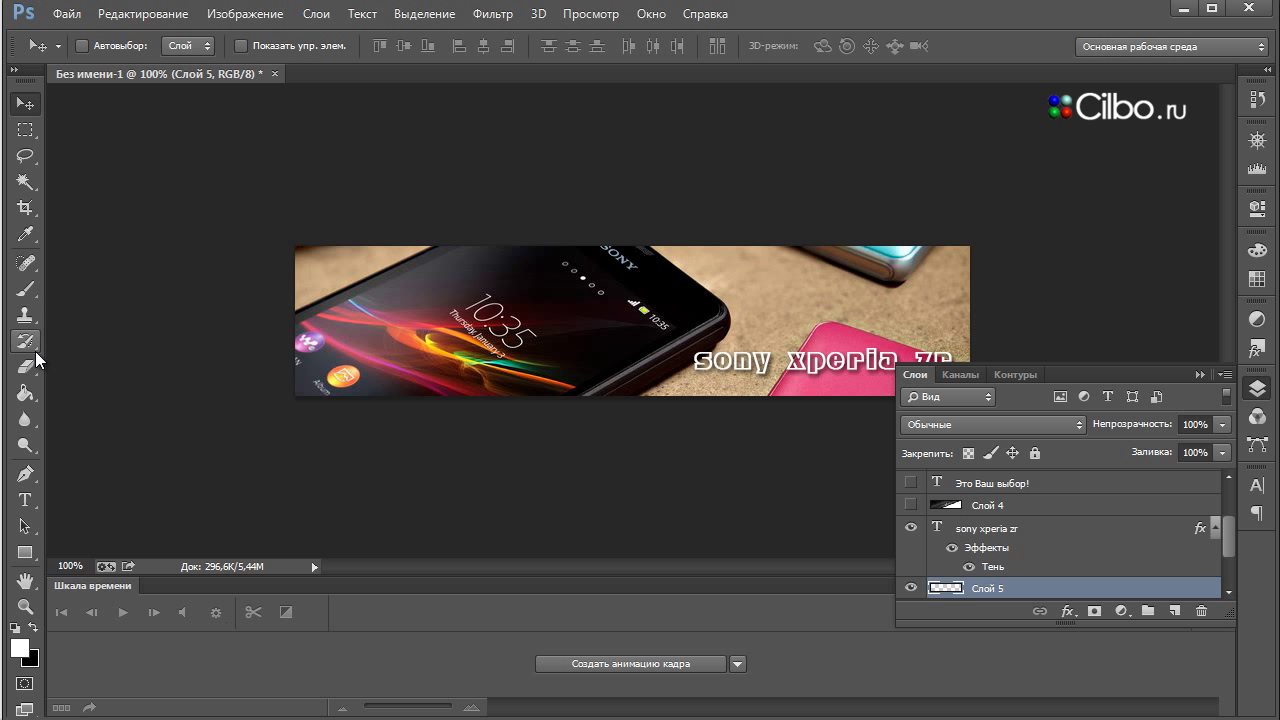
pyautogui.click(25, 391)
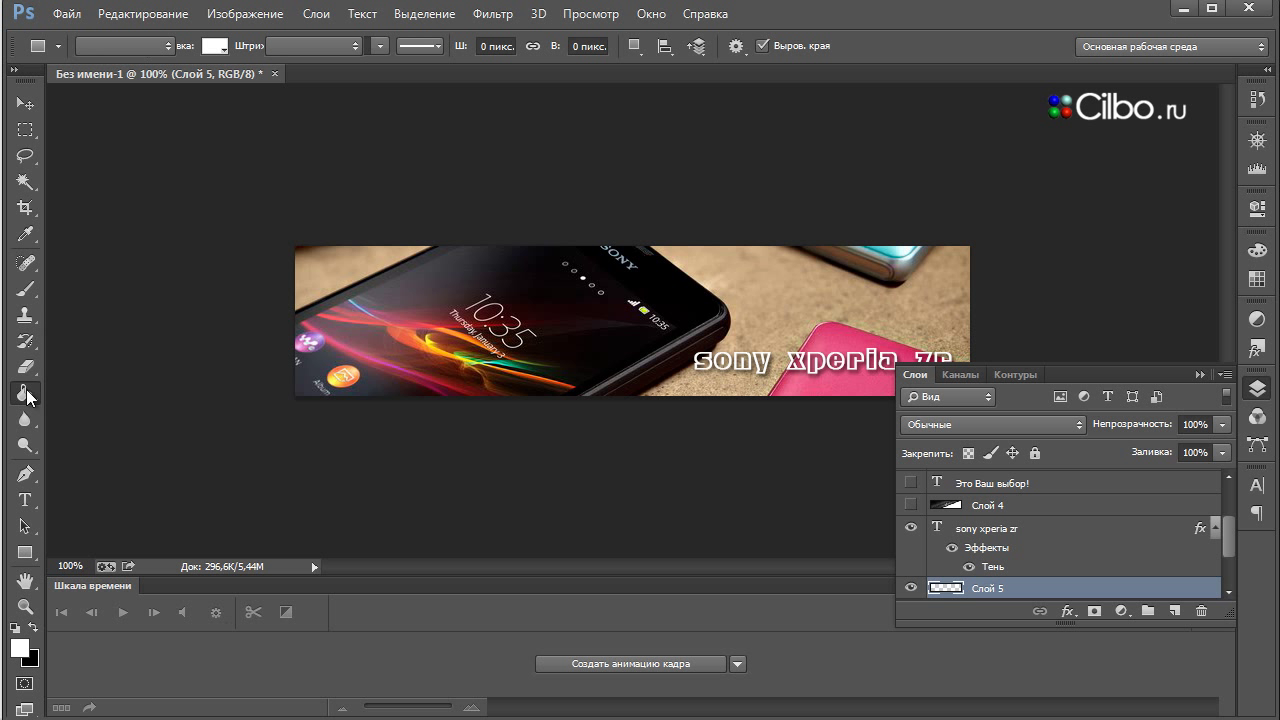
pyautogui.click(562, 300)
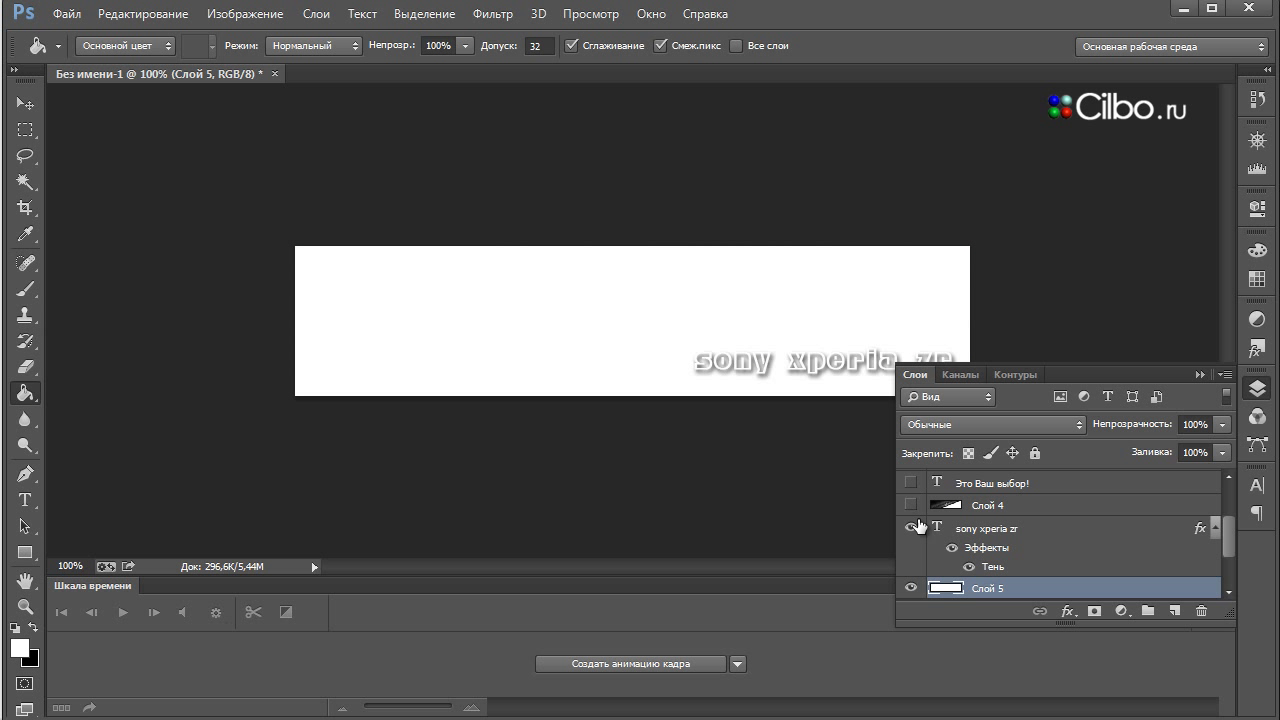
pyautogui.click(1221, 424)
pyautogui.moveTo(1222, 447); pyautogui.dragTo(1133, 456)
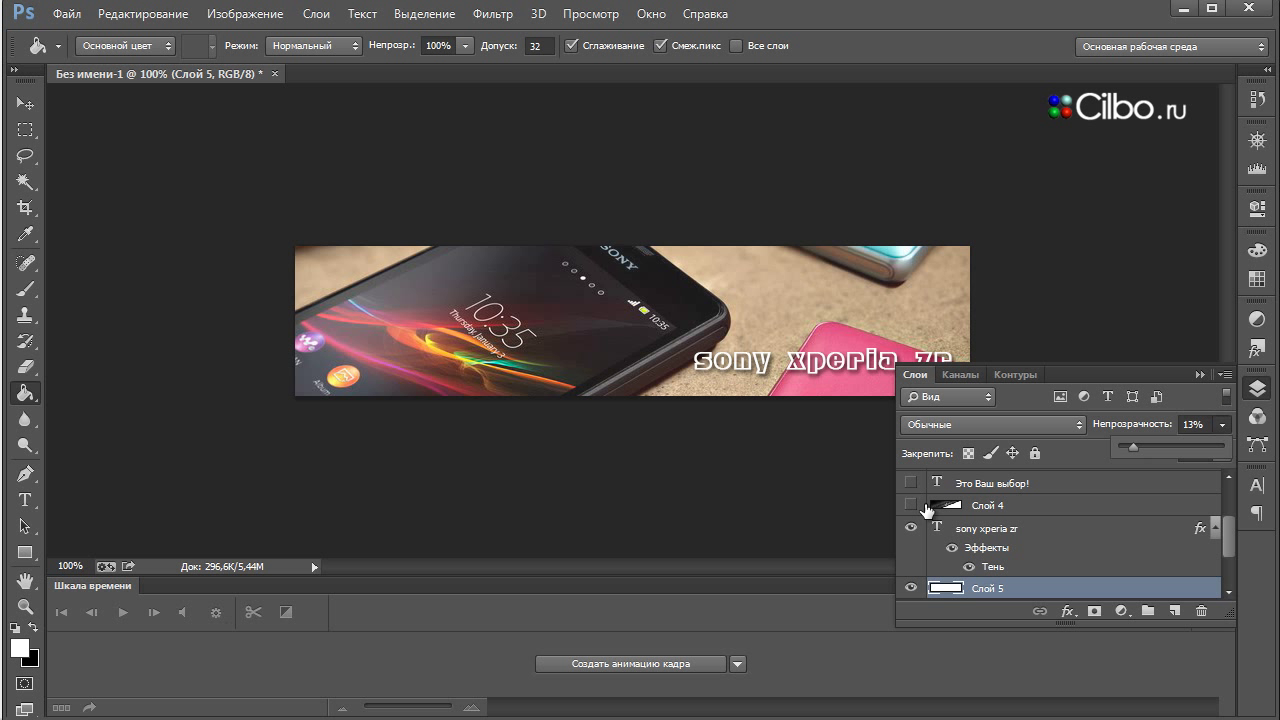
pyautogui.click(1208, 420)
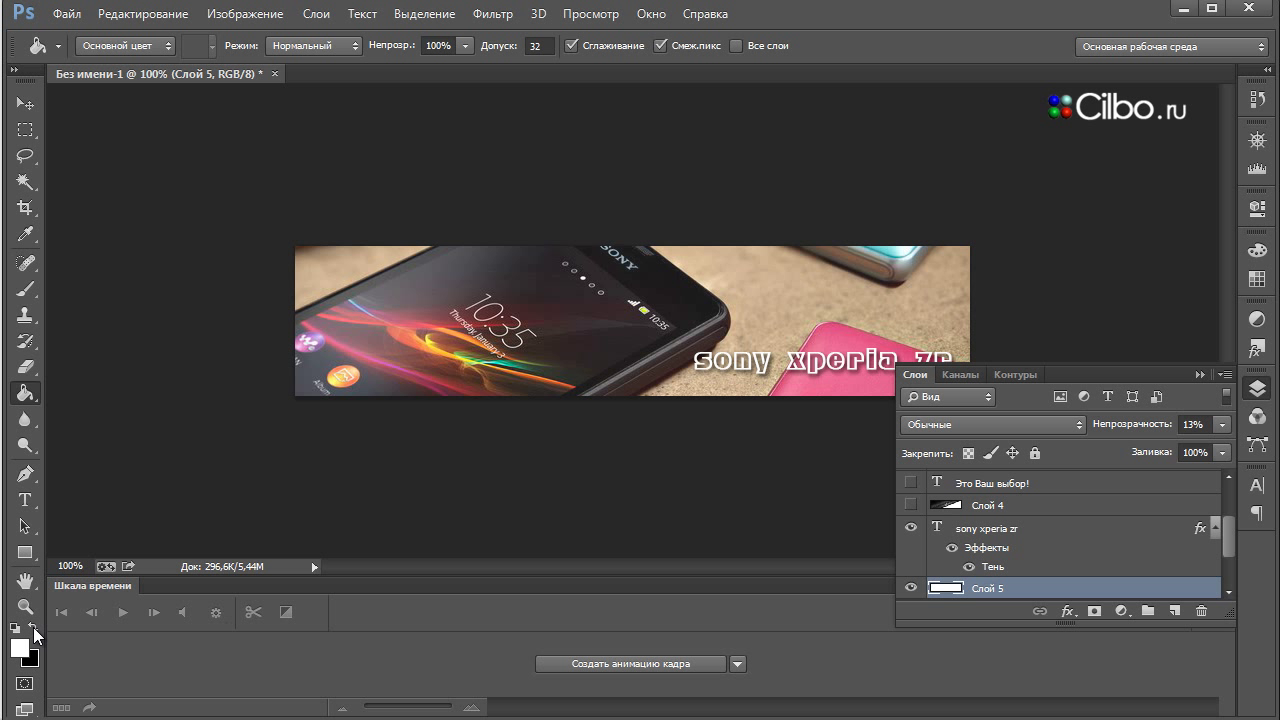
pyautogui.click(33, 627)
pyautogui.click(611, 322)
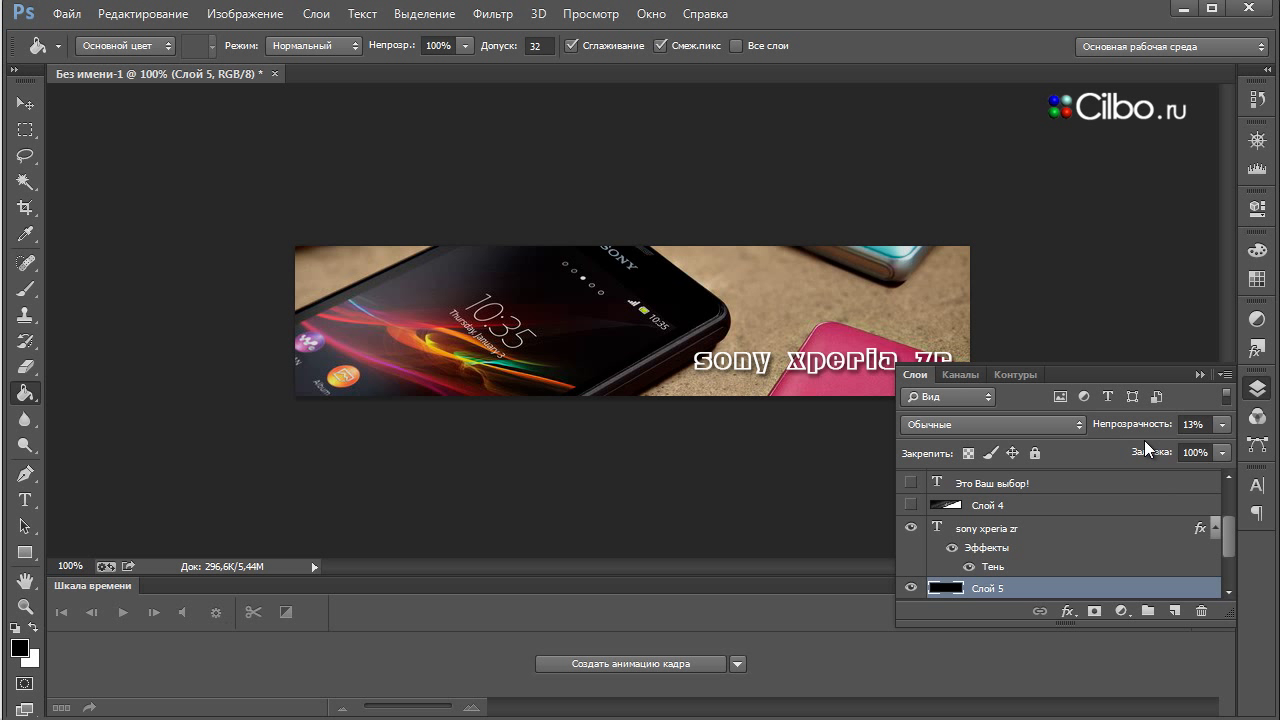
pyautogui.click(1220, 428)
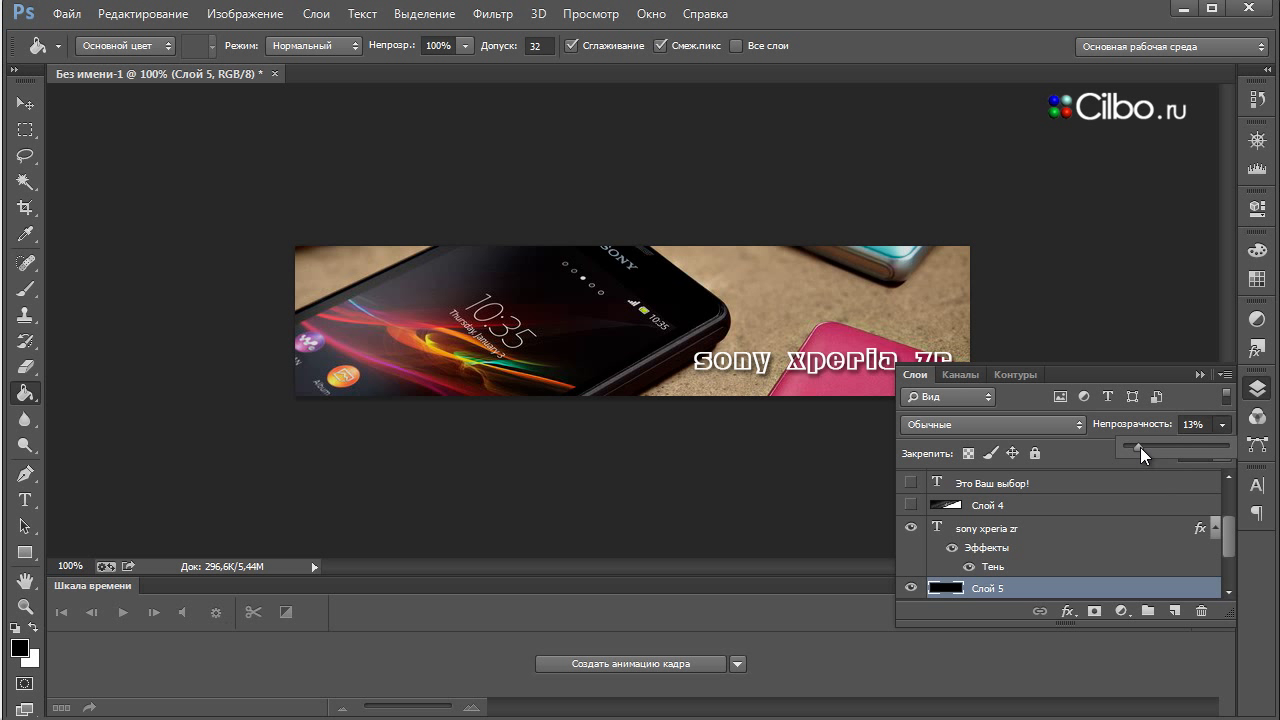
pyautogui.moveTo(1140, 447); pyautogui.dragTo(1151, 444)
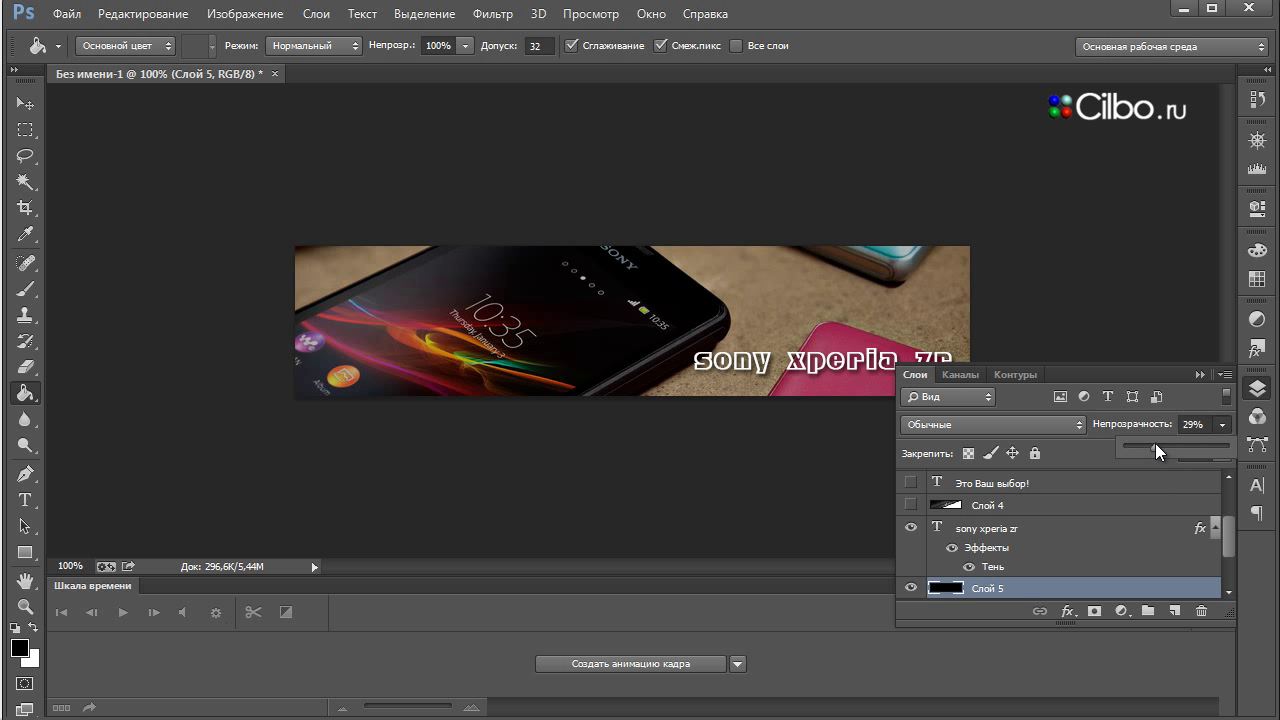
# Shrink the translucent black Слой 5 into a dark band just behind the 'sony xperia zr' caption
pyautogui.click(1199, 374)
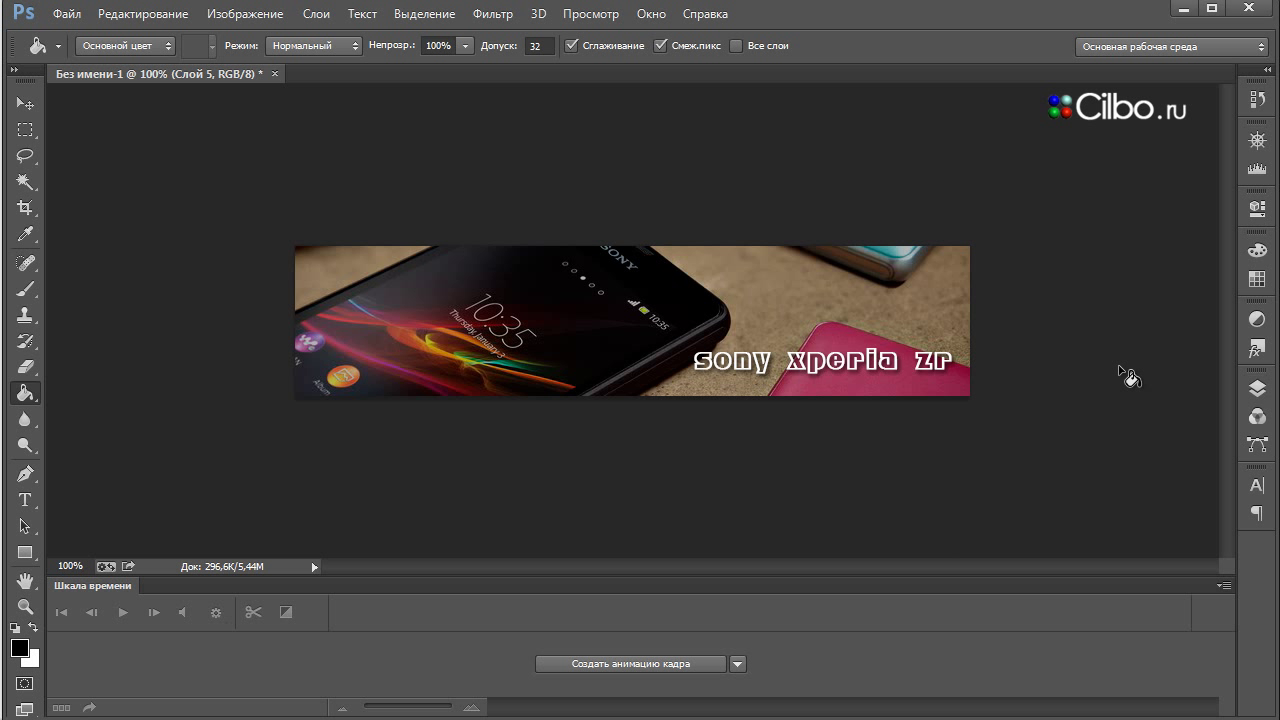
pyautogui.hotkey('ctrl', 't')
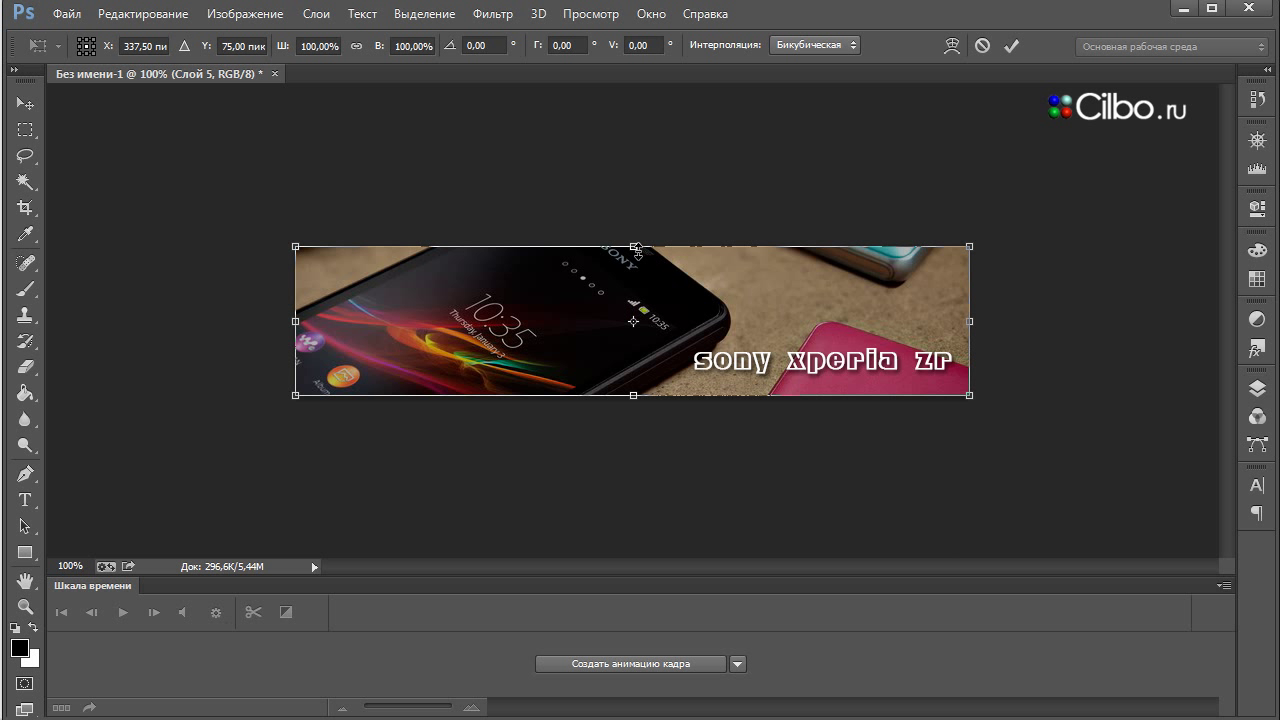
pyautogui.moveTo(635, 248); pyautogui.dragTo(634, 341)
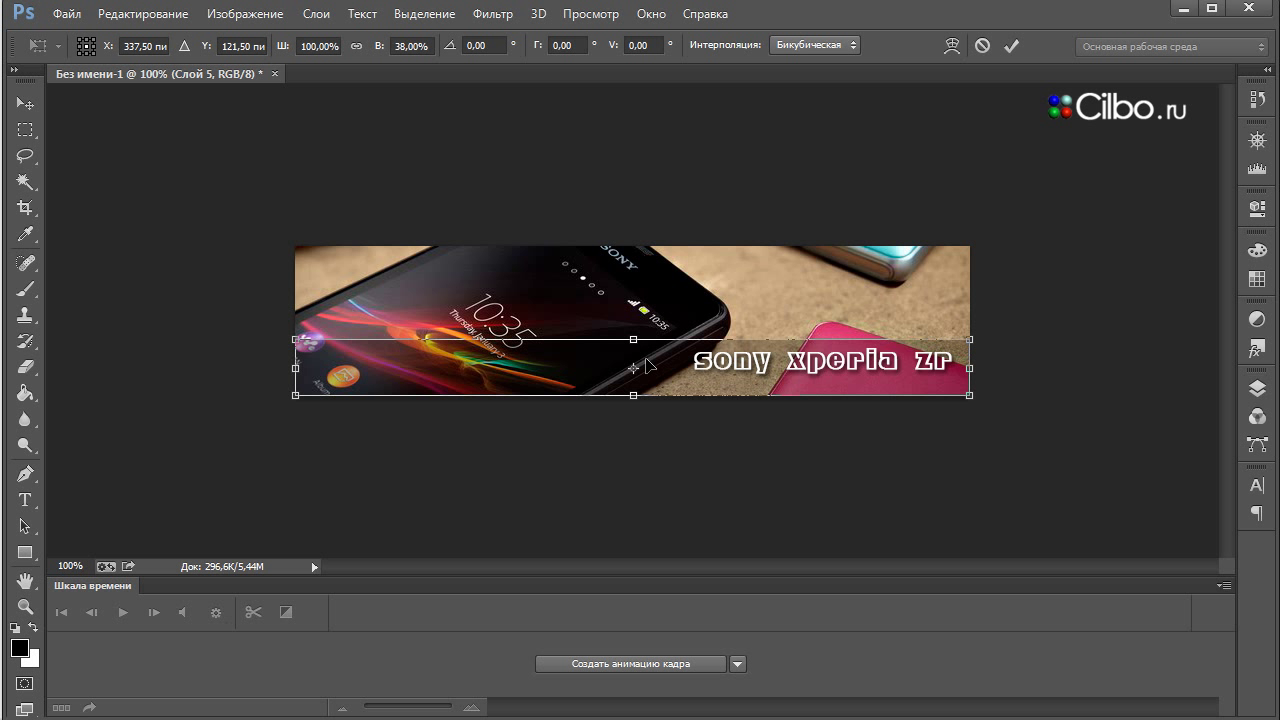
pyautogui.moveTo(635, 394); pyautogui.dragTo(634, 383)
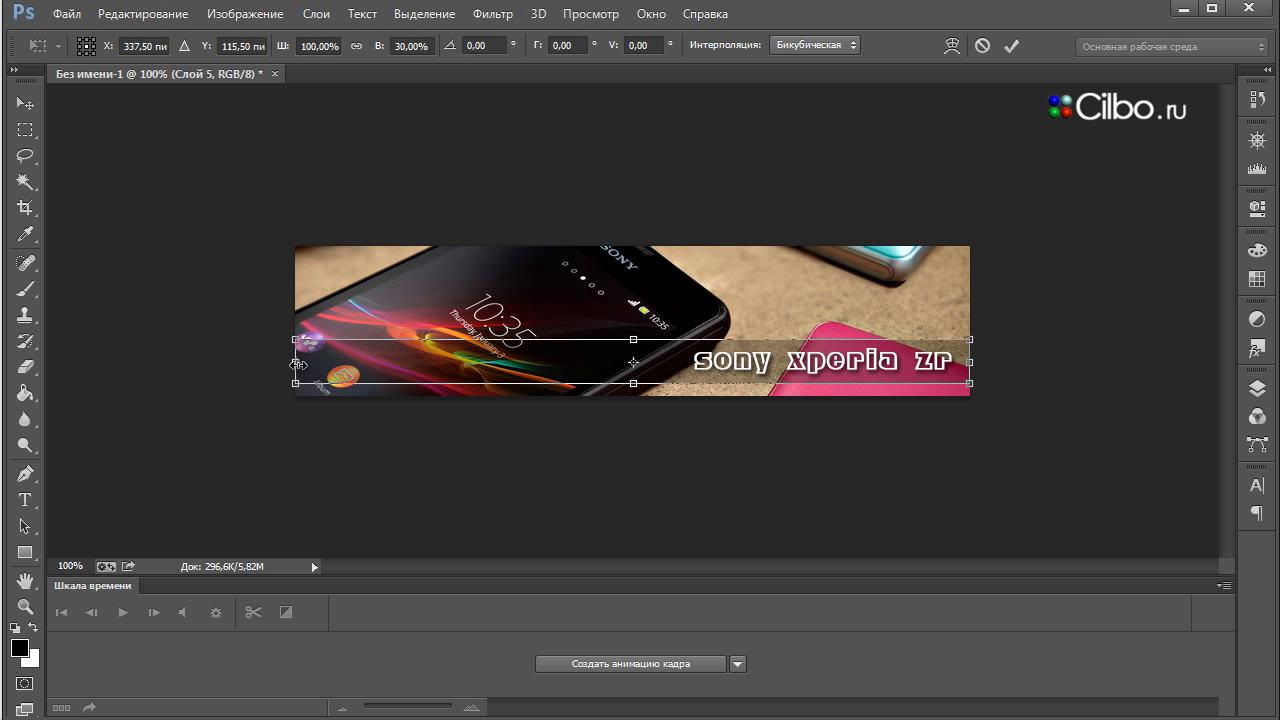
pyautogui.moveTo(297, 364); pyautogui.dragTo(672, 367)
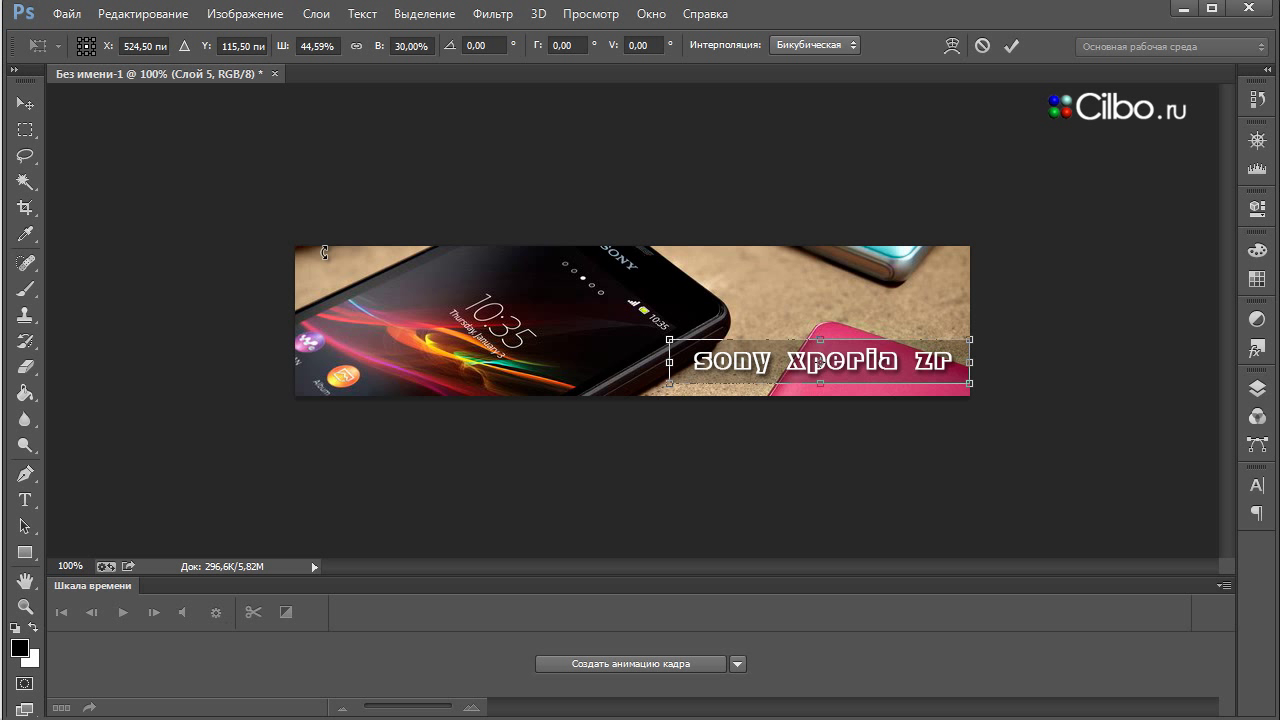
pyautogui.click(25, 104)
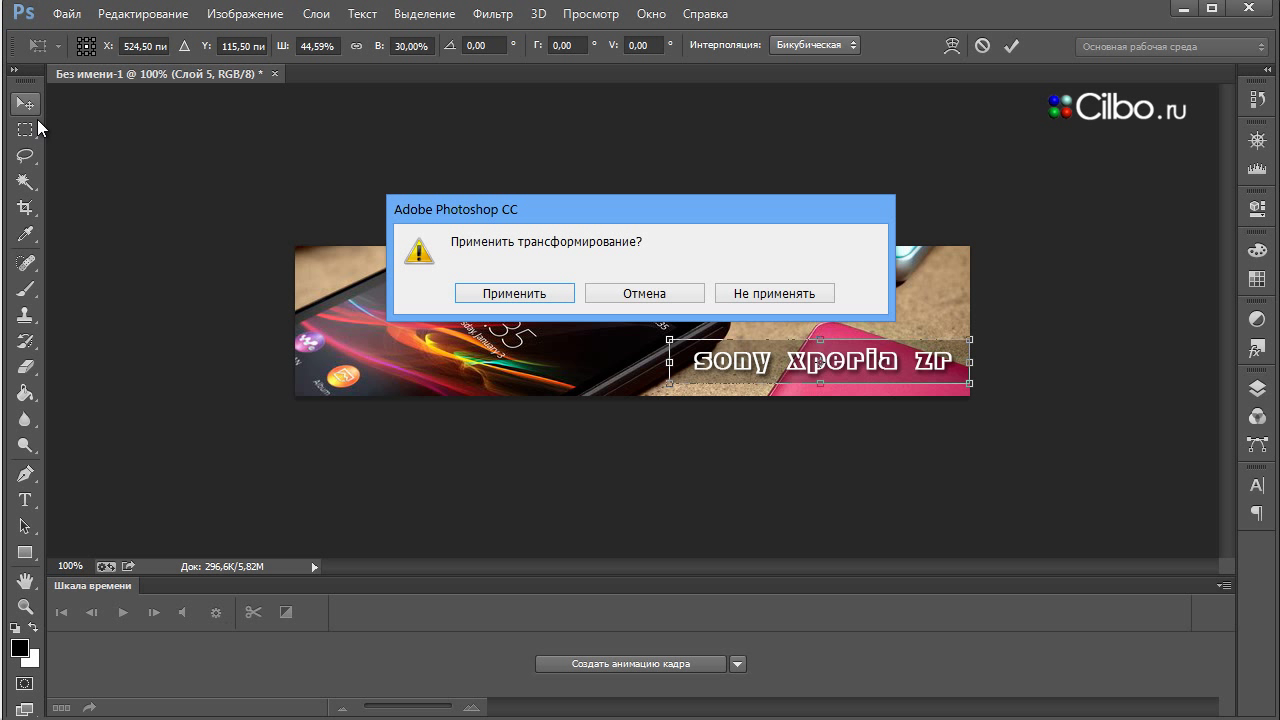
pyautogui.click(514, 292)
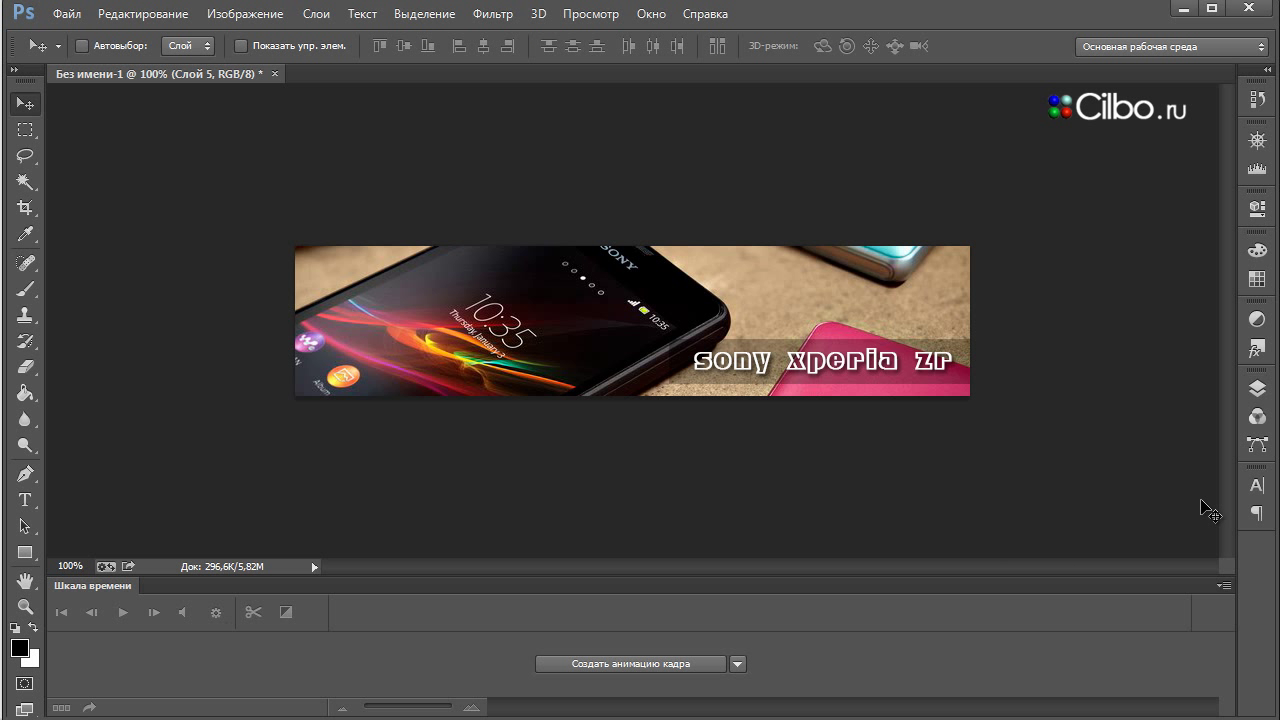
# Select the 'sony xperia zr' text layer in the Layers panel
pyautogui.click(1252, 485)
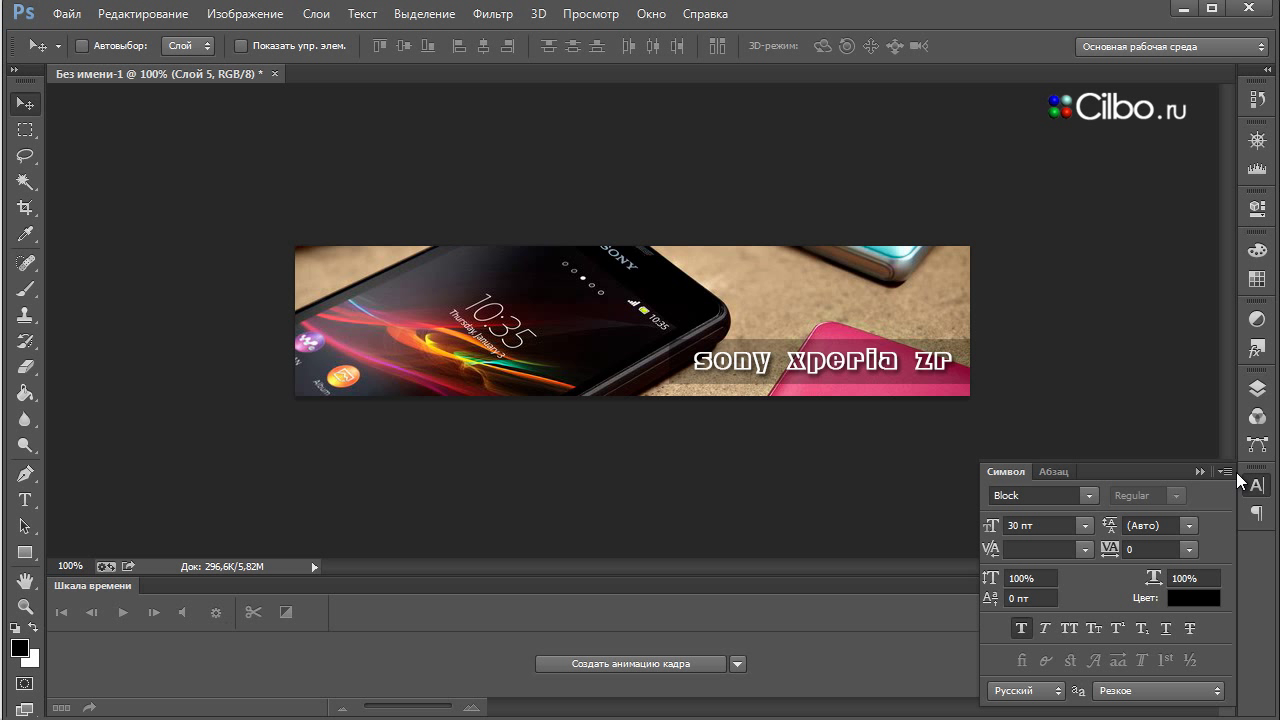
pyautogui.click(1189, 550)
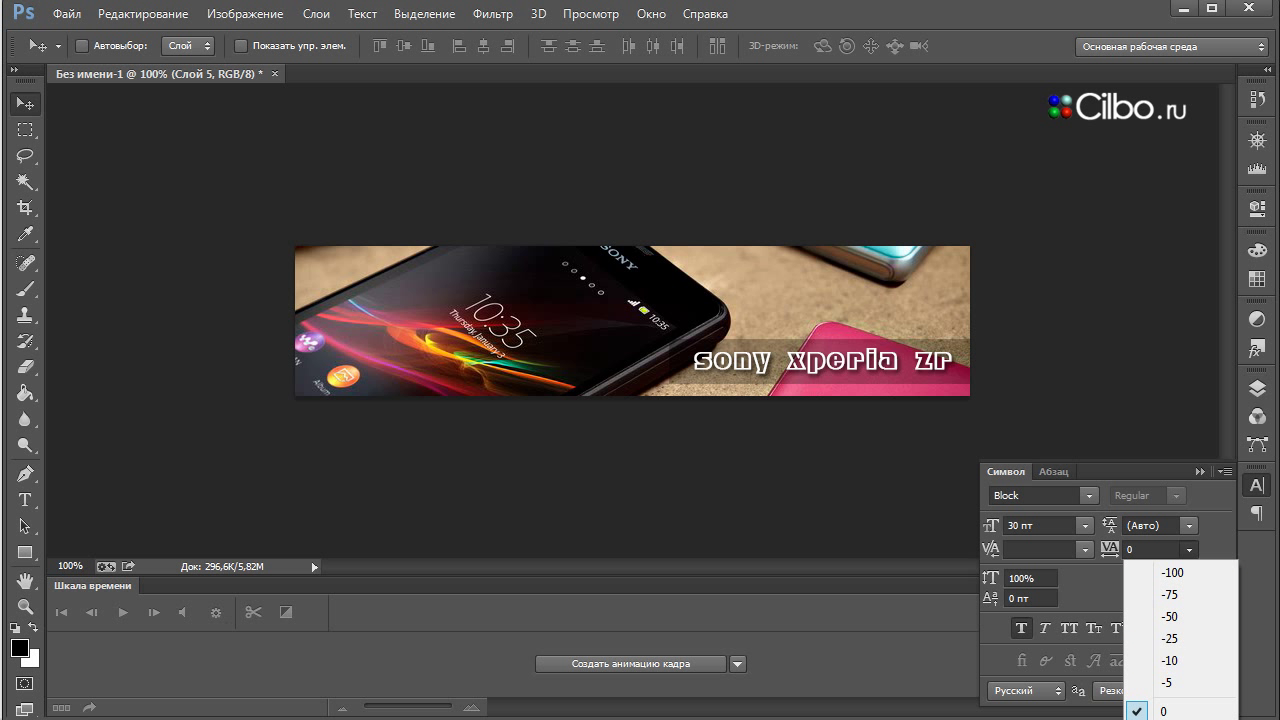
pyautogui.press('Escape')
pyautogui.click(1257, 389)
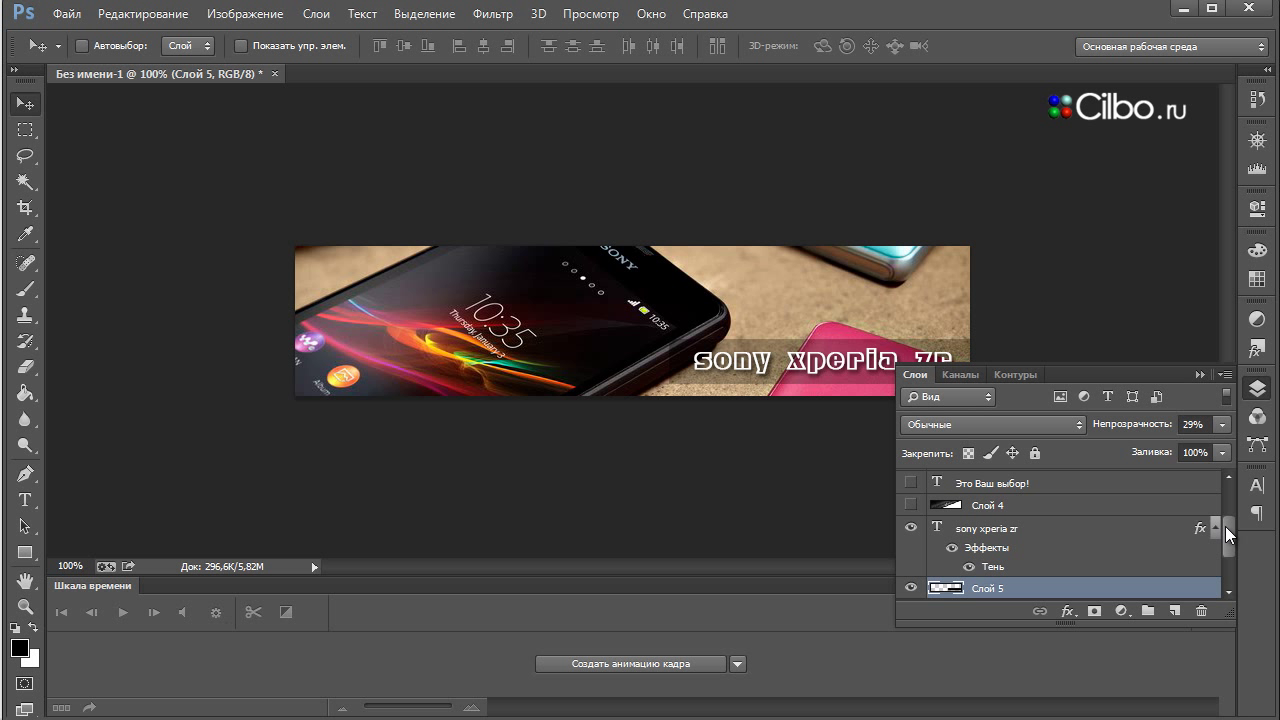
pyautogui.moveTo(1226, 533)
pyautogui.mouseDown()
pyautogui.moveTo(1232, 560)
pyautogui.moveTo(1238, 530)
pyautogui.mouseUp()
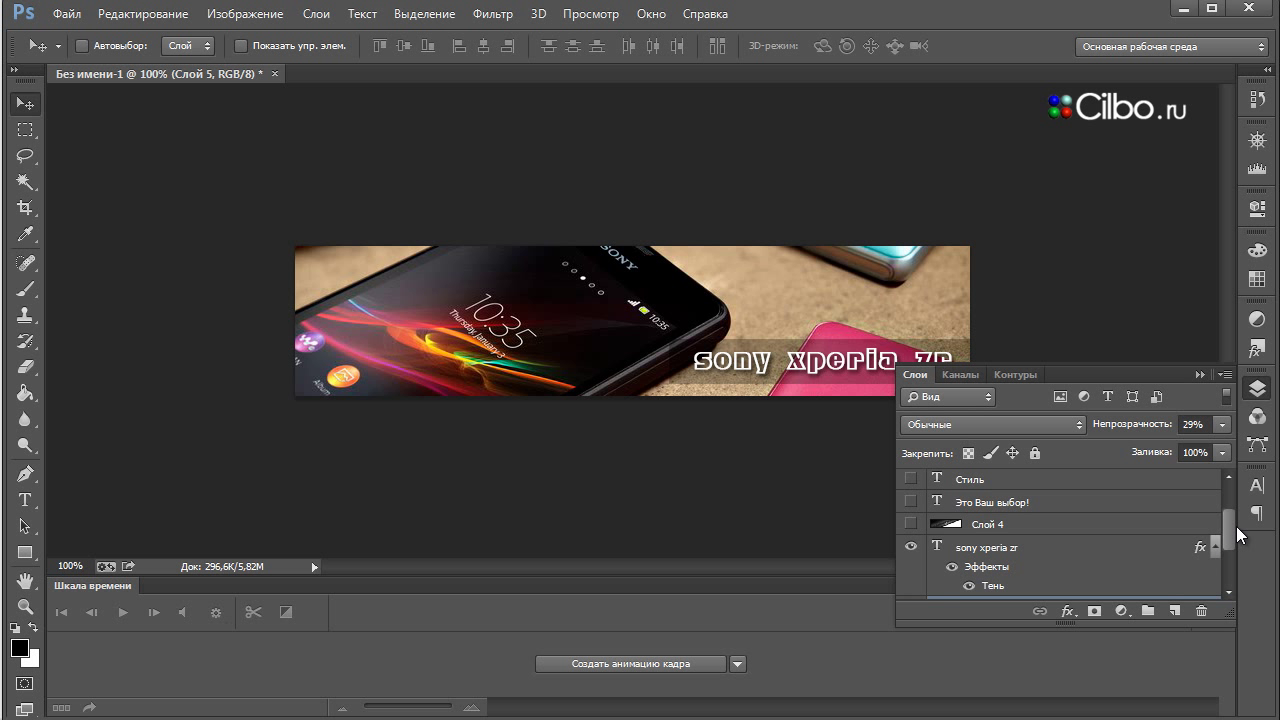
pyautogui.click(994, 567)
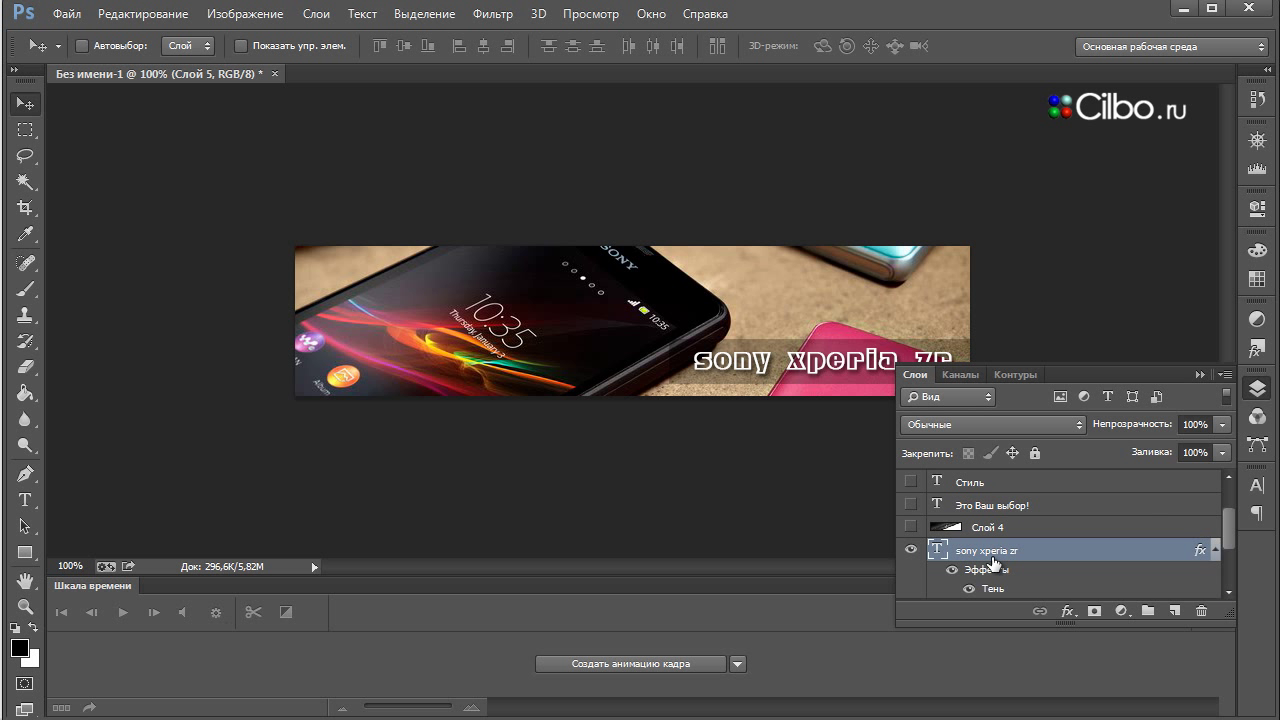
# Set the caption's letter tracking to 25, then widen it to 50
pyautogui.click(1257, 485)
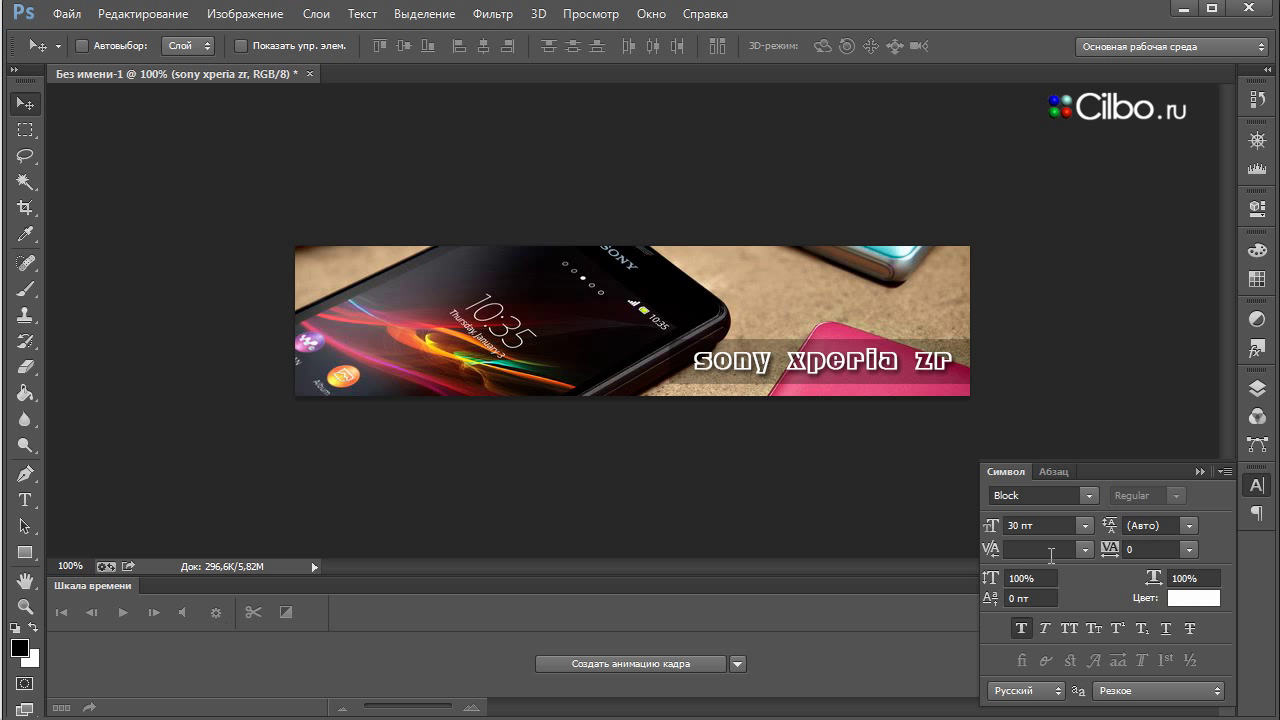
pyautogui.click(1190, 550)
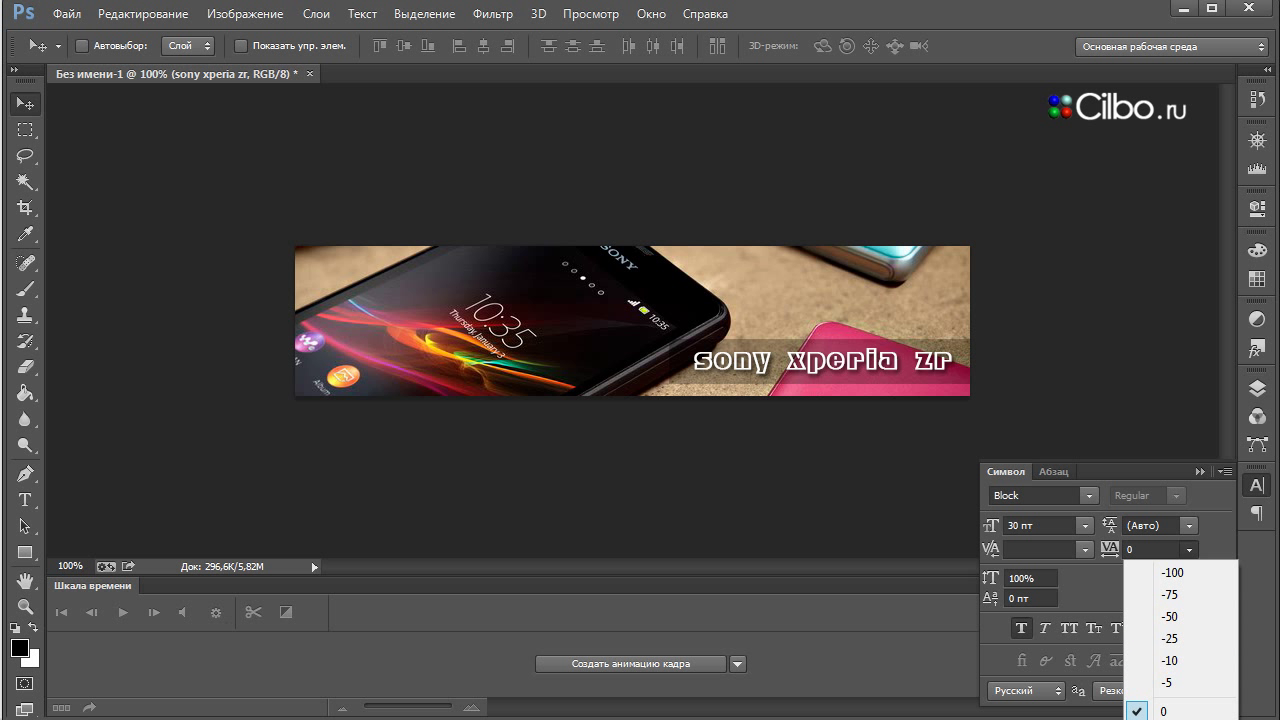
pyautogui.click(1165, 719)
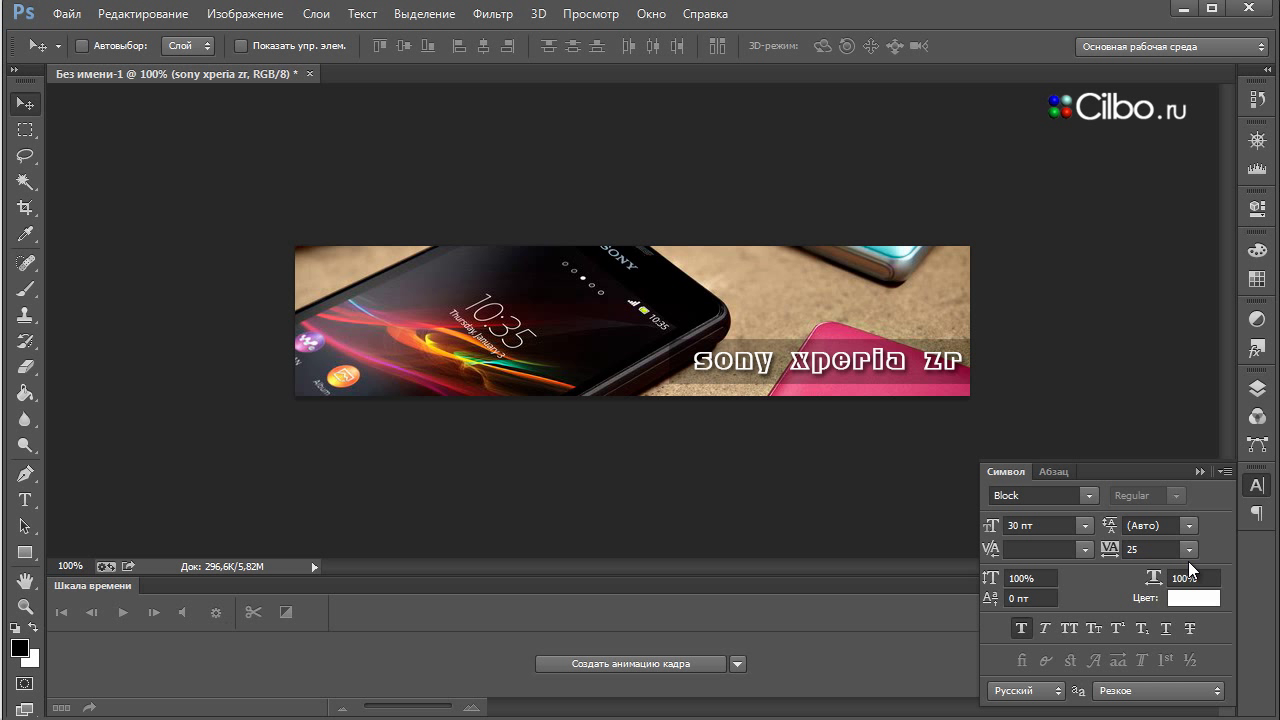
pyautogui.click(1189, 550)
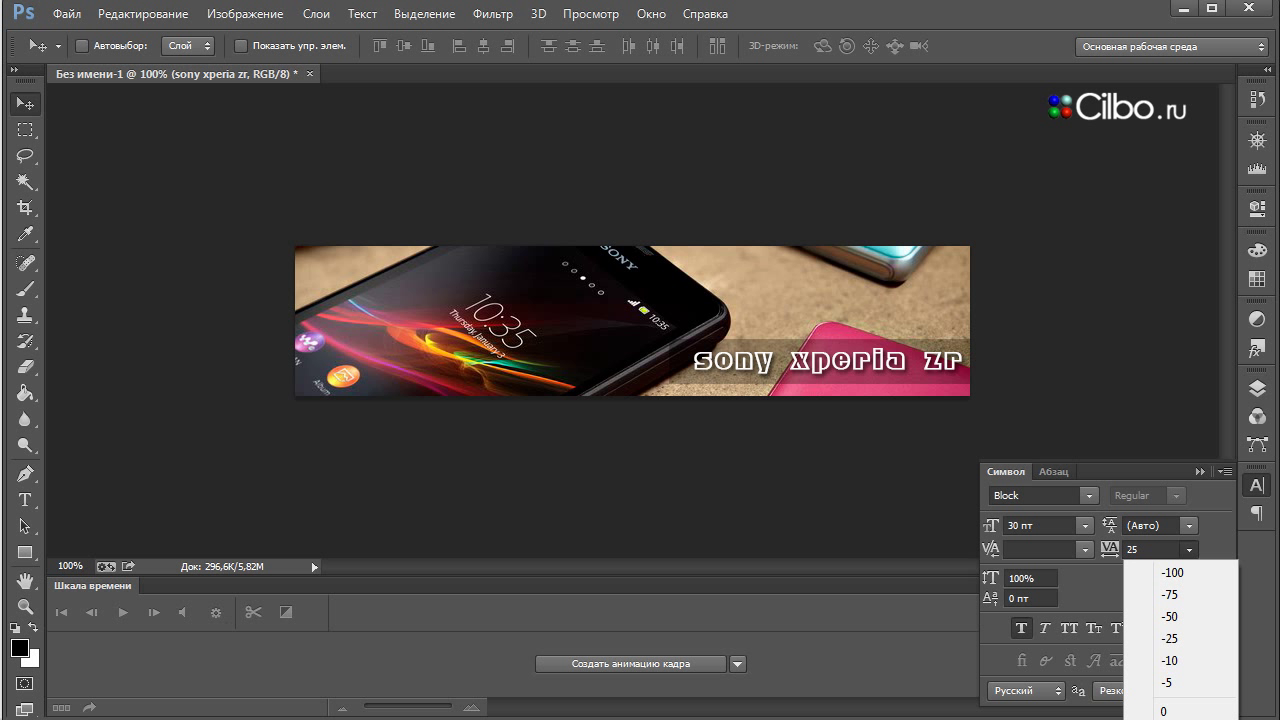
pyautogui.click(1165, 719)
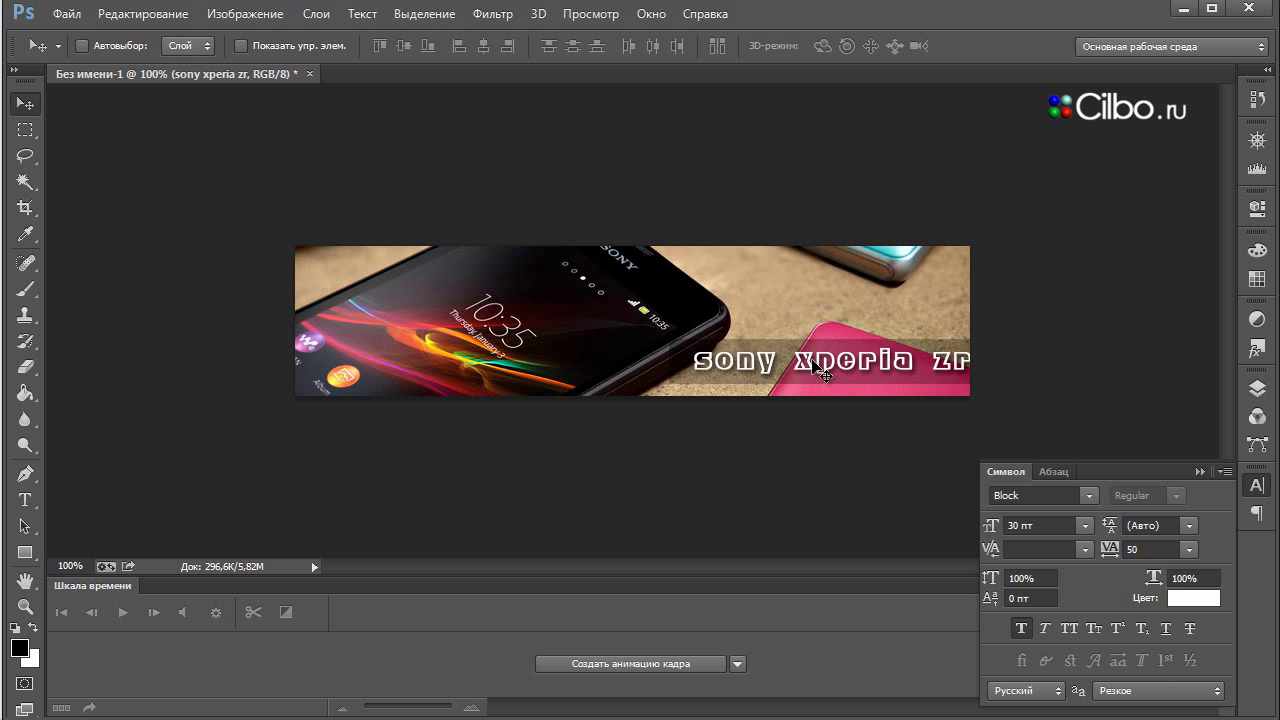
# Nudge the caption three pixels left and collapse the Character panel
pyautogui.press('Left')
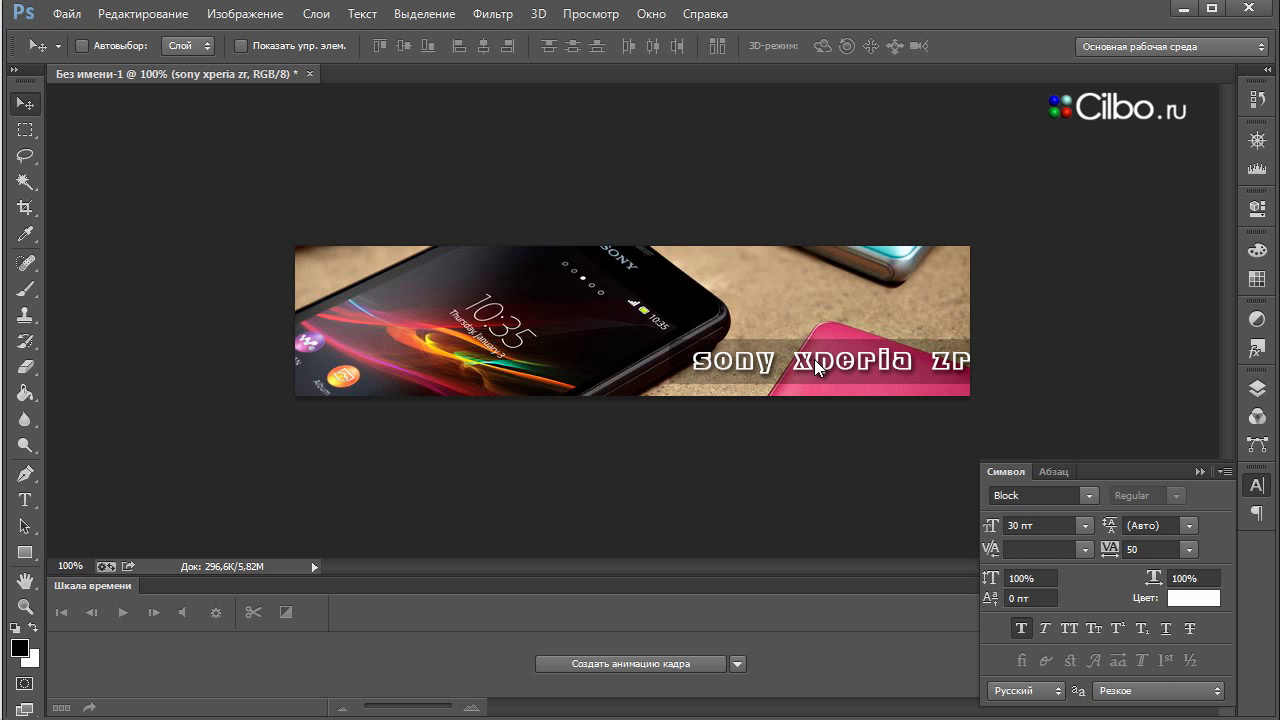
pyautogui.press('Left')
pyautogui.press('Left')
pyautogui.press('Left')
pyautogui.press('Left')
pyautogui.press('Left')
pyautogui.press('Left')
pyautogui.press('Left')
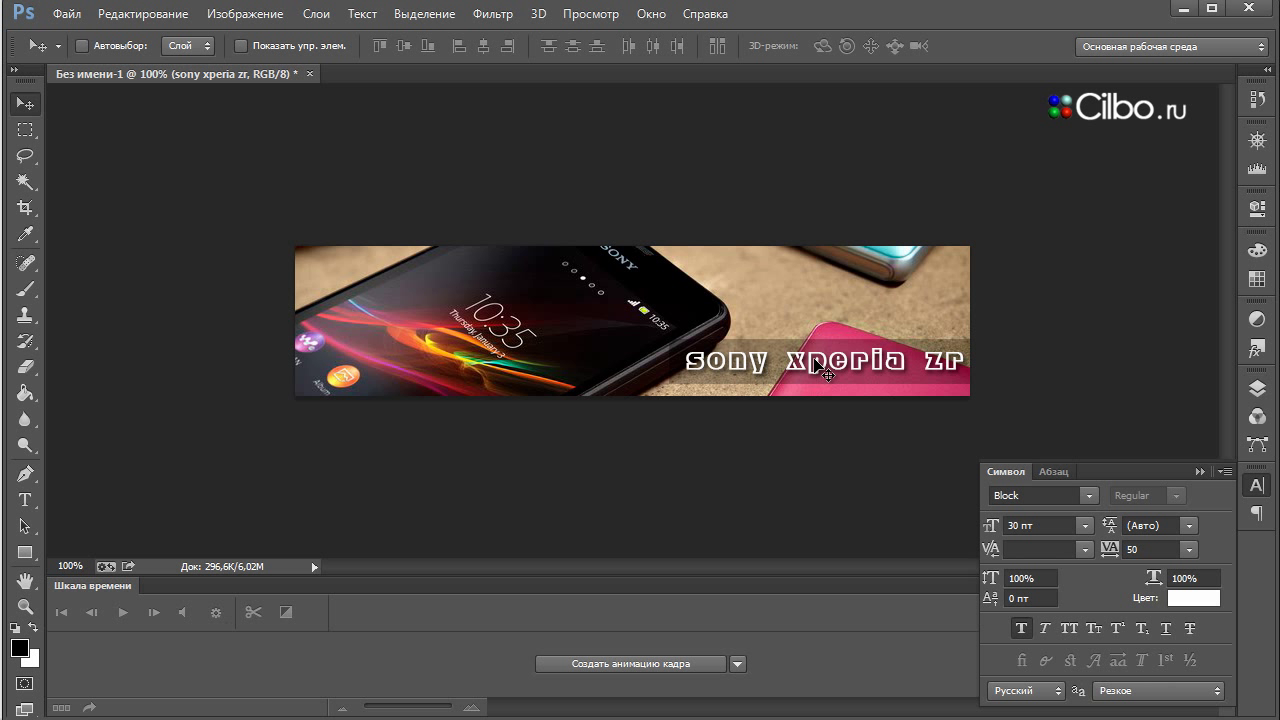
pyautogui.press('Left')
pyautogui.press('Left')
pyautogui.press('Left')
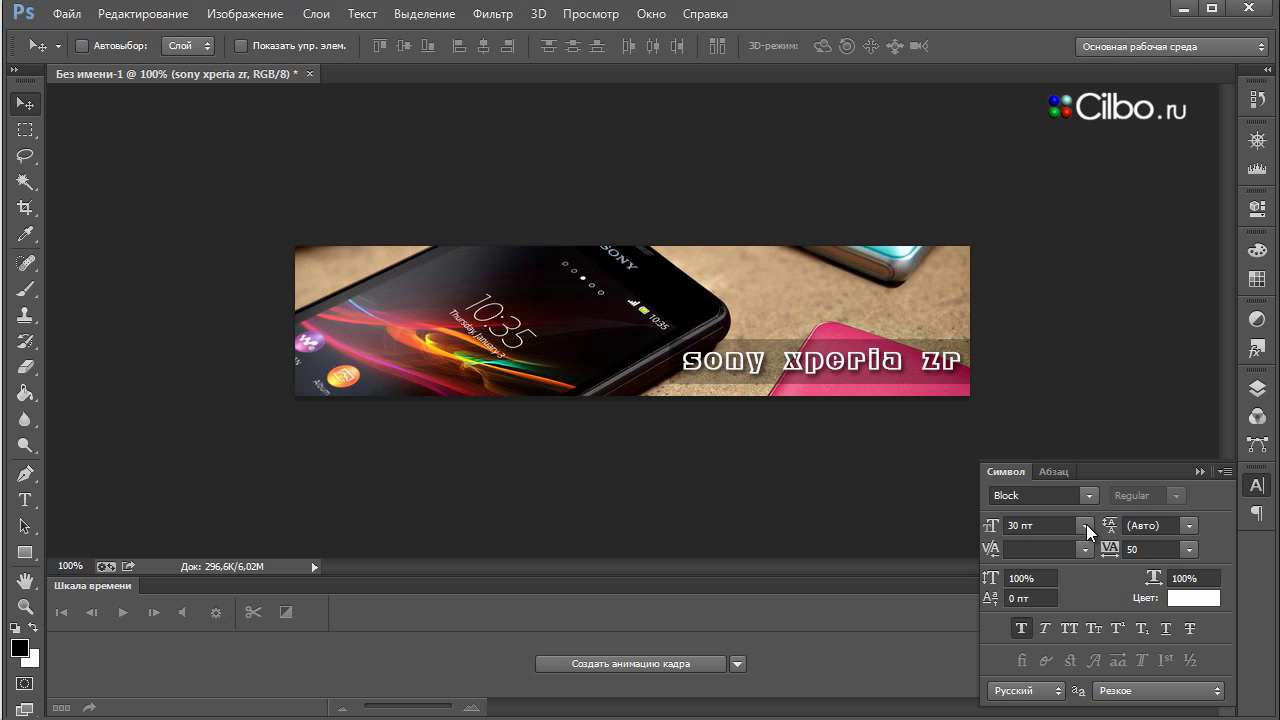
pyautogui.click(1197, 470)
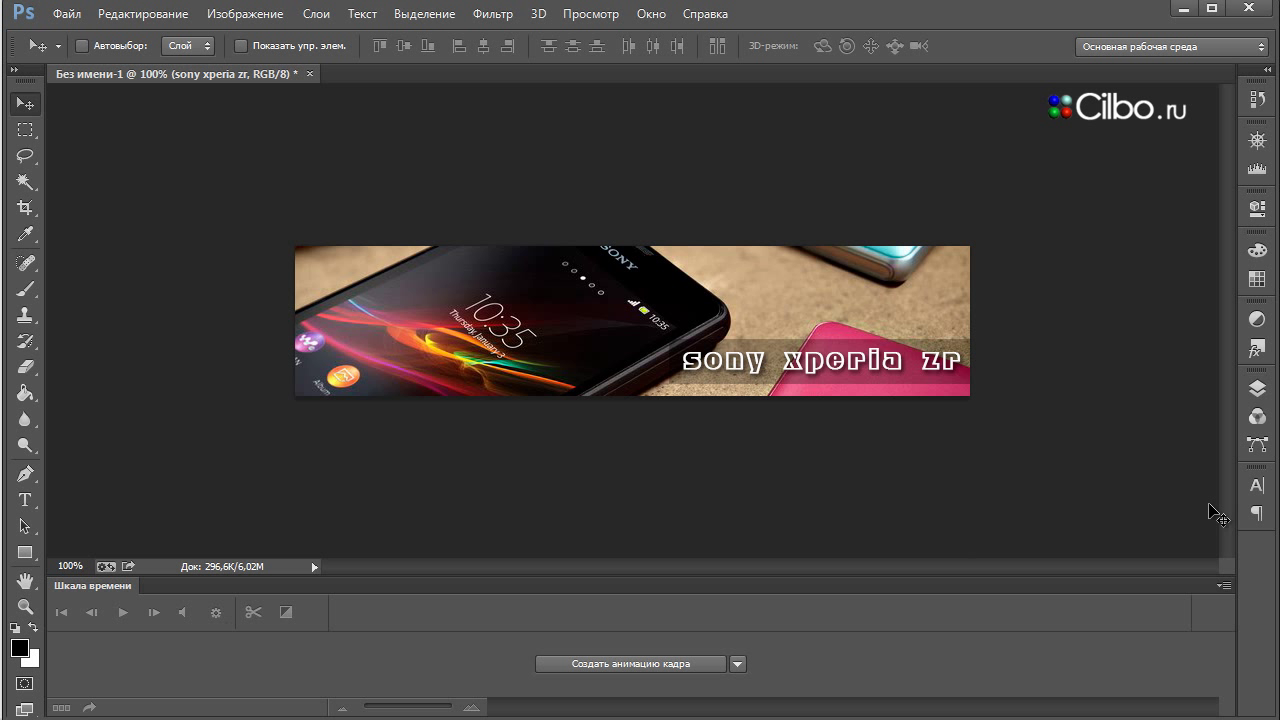
pyautogui.click(1257, 389)
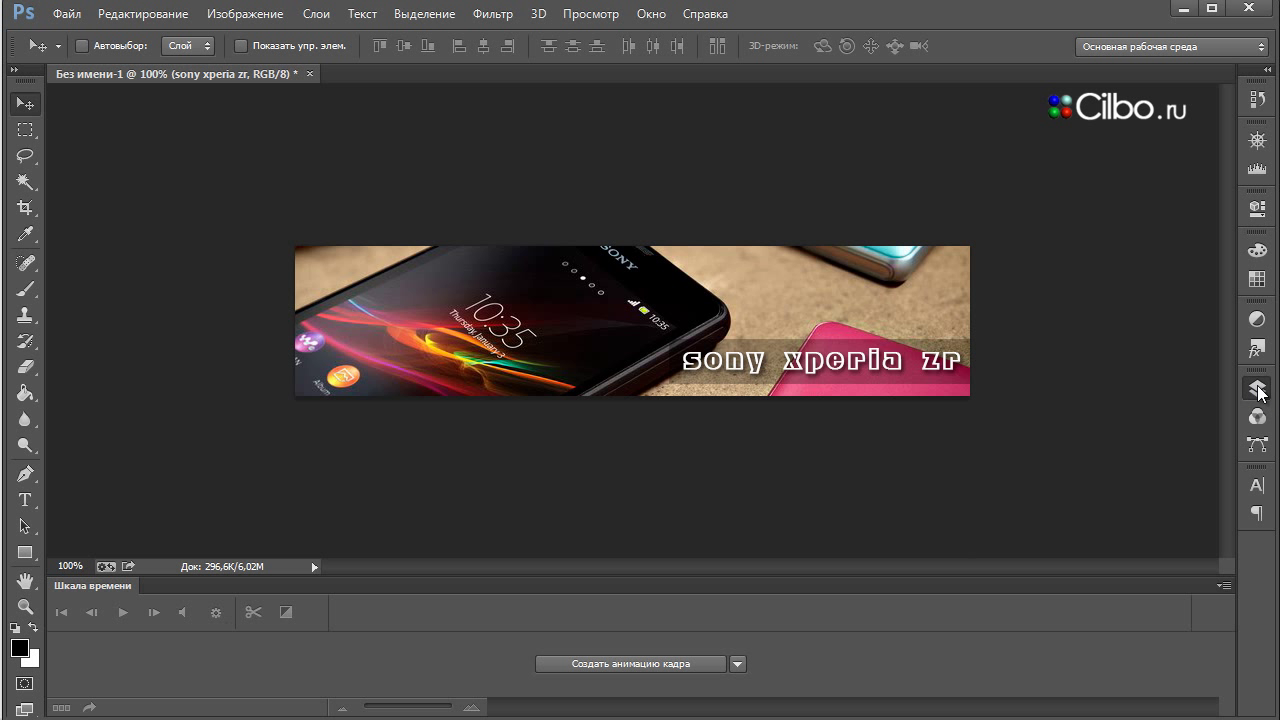
# Hide the caption, Слой 3 and Слой 5, and show the Слой 2 water-splash layer
pyautogui.click(911, 551)
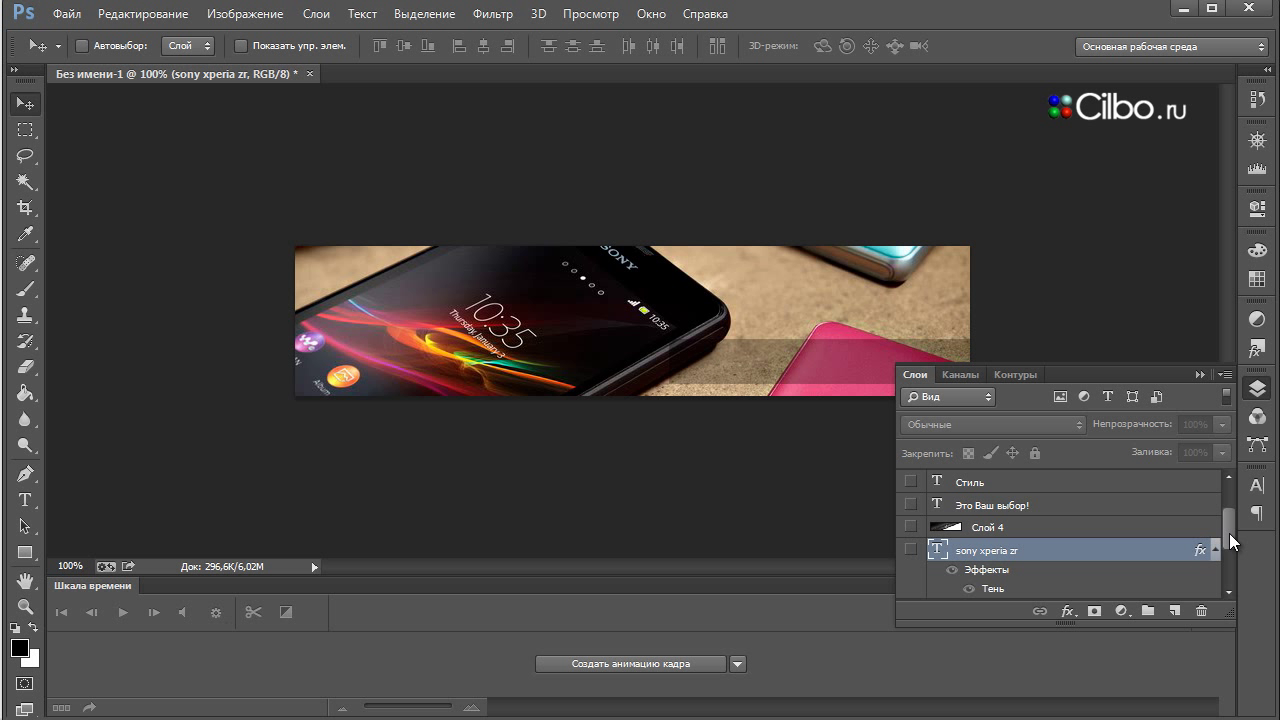
pyautogui.moveTo(1229, 533); pyautogui.dragTo(1230, 569)
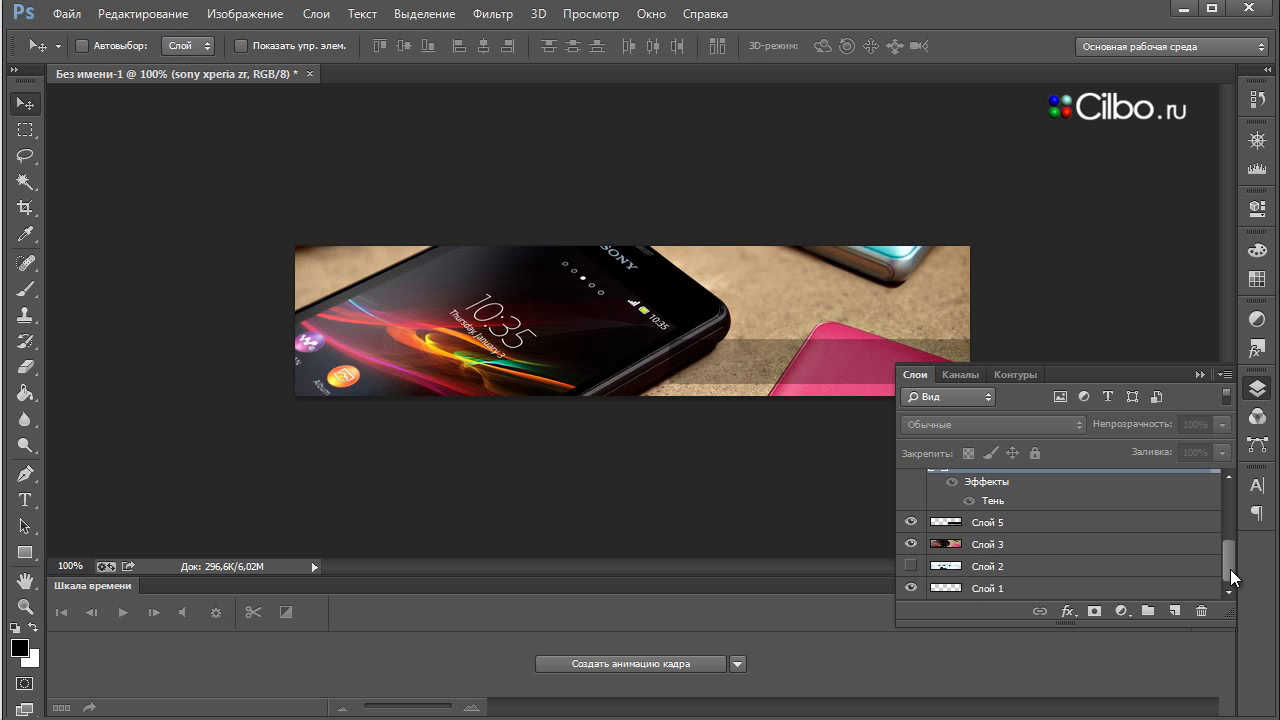
pyautogui.click(910, 544)
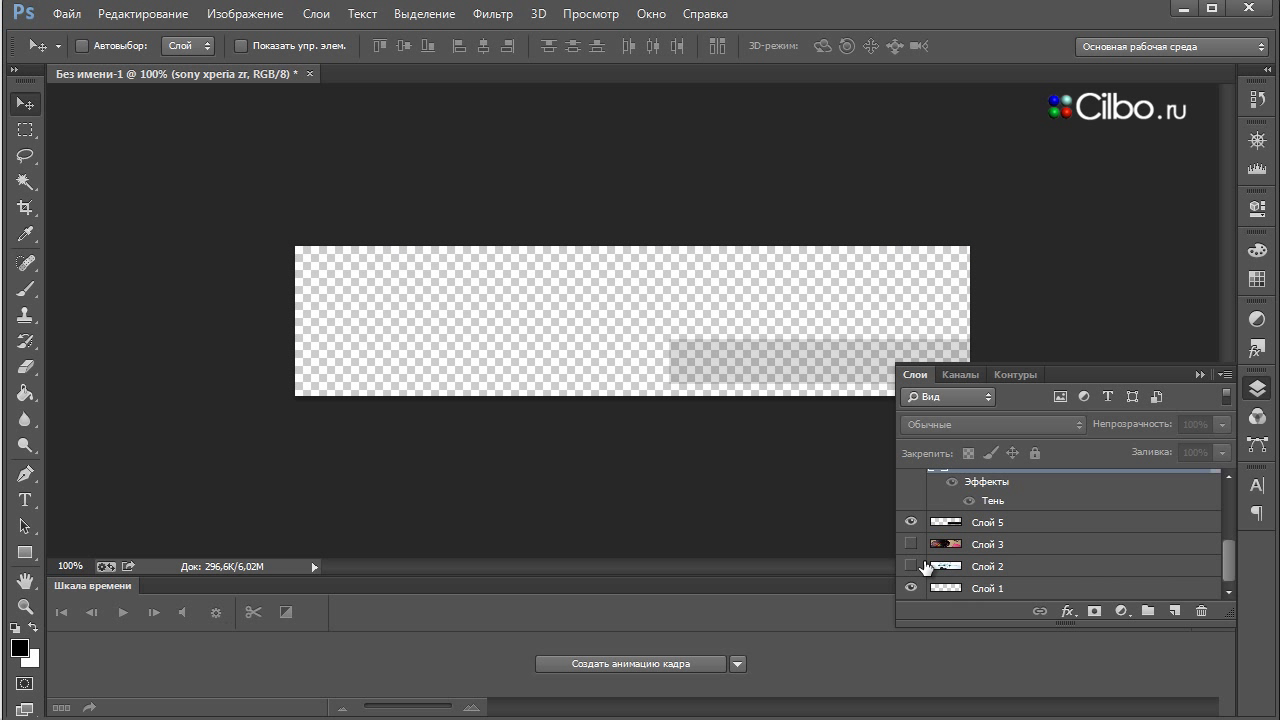
pyautogui.click(910, 566)
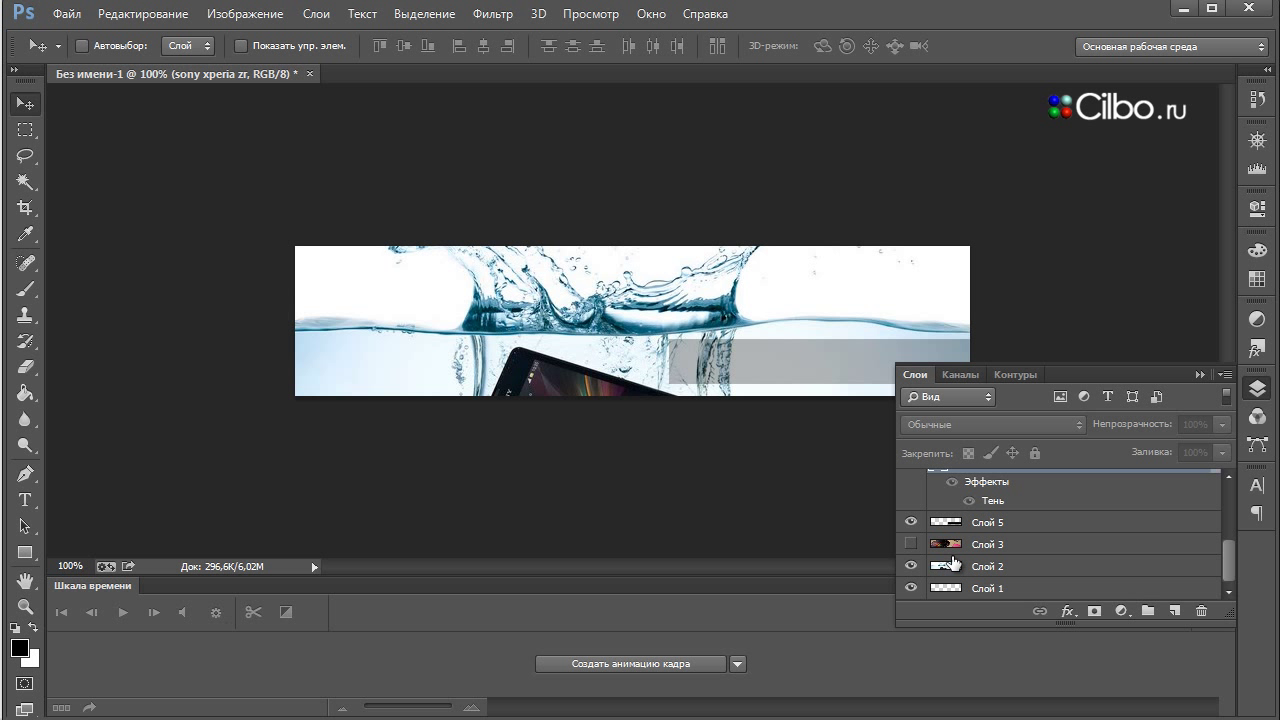
pyautogui.click(910, 522)
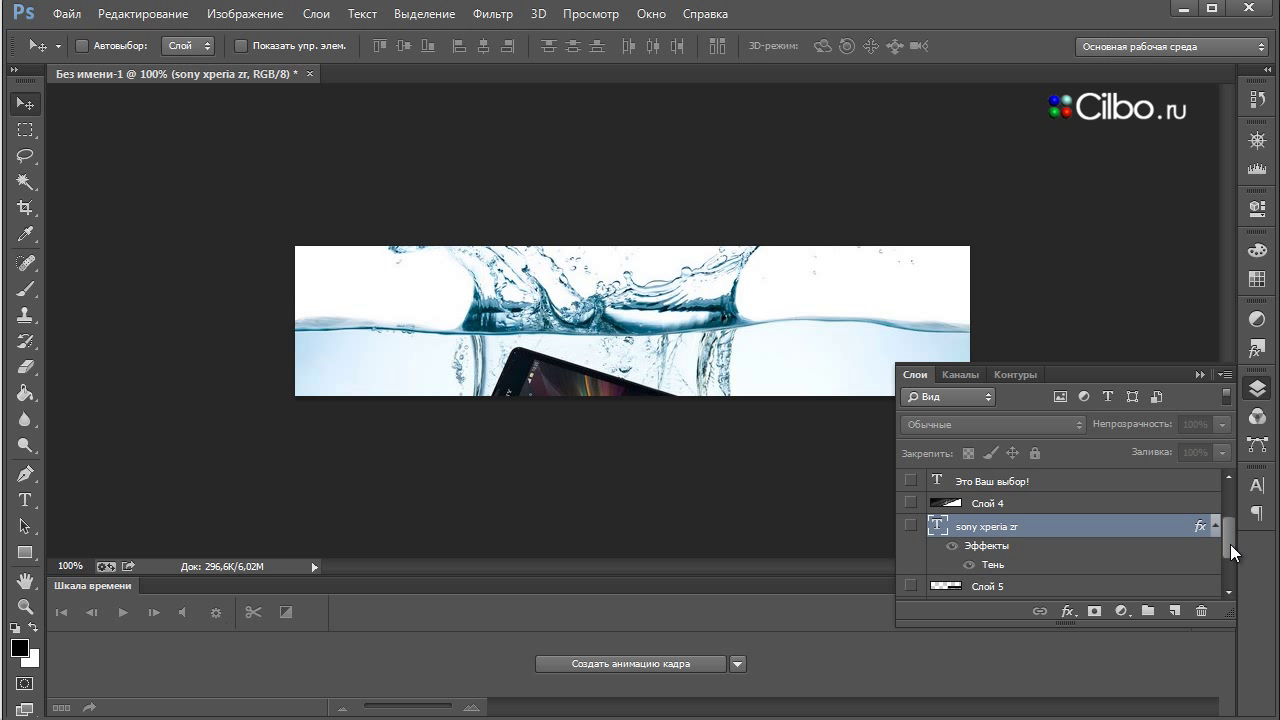
# Select Слой 2 and reposition the splash image two pixels higher
pyautogui.click(998, 567)
pyautogui.hotkey('shift', 'Down')
pyautogui.hotkey('shift', 'Down')
pyautogui.hotkey('shift', 'Down')
pyautogui.hotkey('shift', 'Down')
pyautogui.hotkey('shift', 'Down')
pyautogui.hotkey('shift', 'Down')
pyautogui.hotkey('shift', 'Down')
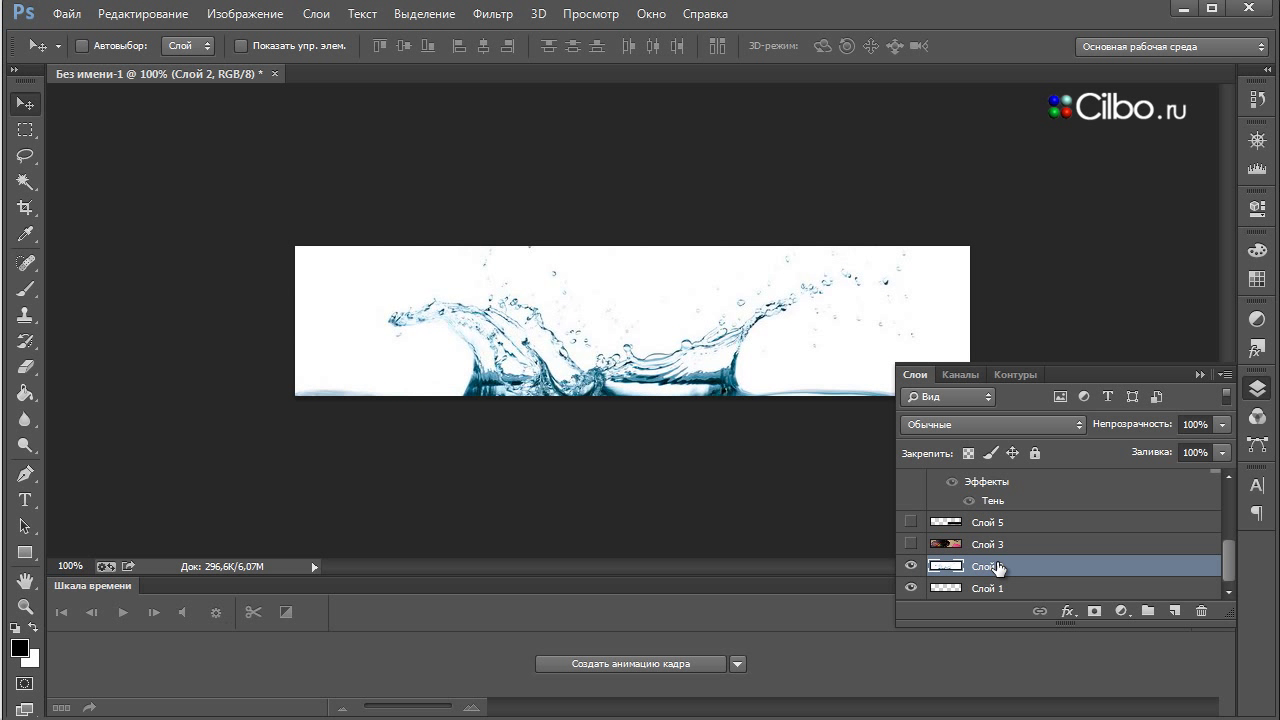
pyautogui.hotkey('shift', 'Down')
pyautogui.hotkey('shift', 'Down')
pyautogui.hotkey('shift', 'Down')
pyautogui.hotkey('shift', 'Up')
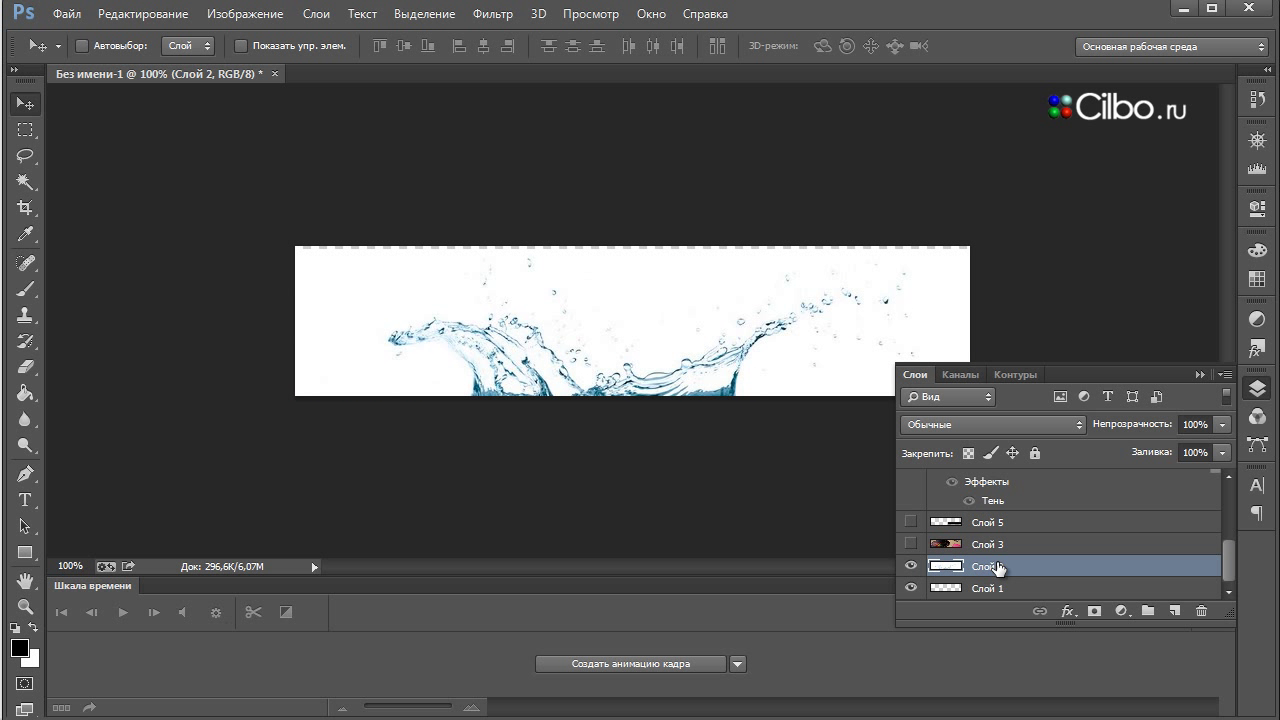
pyautogui.hotkey('shift', 'Up')
pyautogui.hotkey('shift', 'Up')
pyautogui.hotkey('shift', 'Up')
pyautogui.hotkey('shift', 'Up')
pyautogui.hotkey('shift', 'Up')
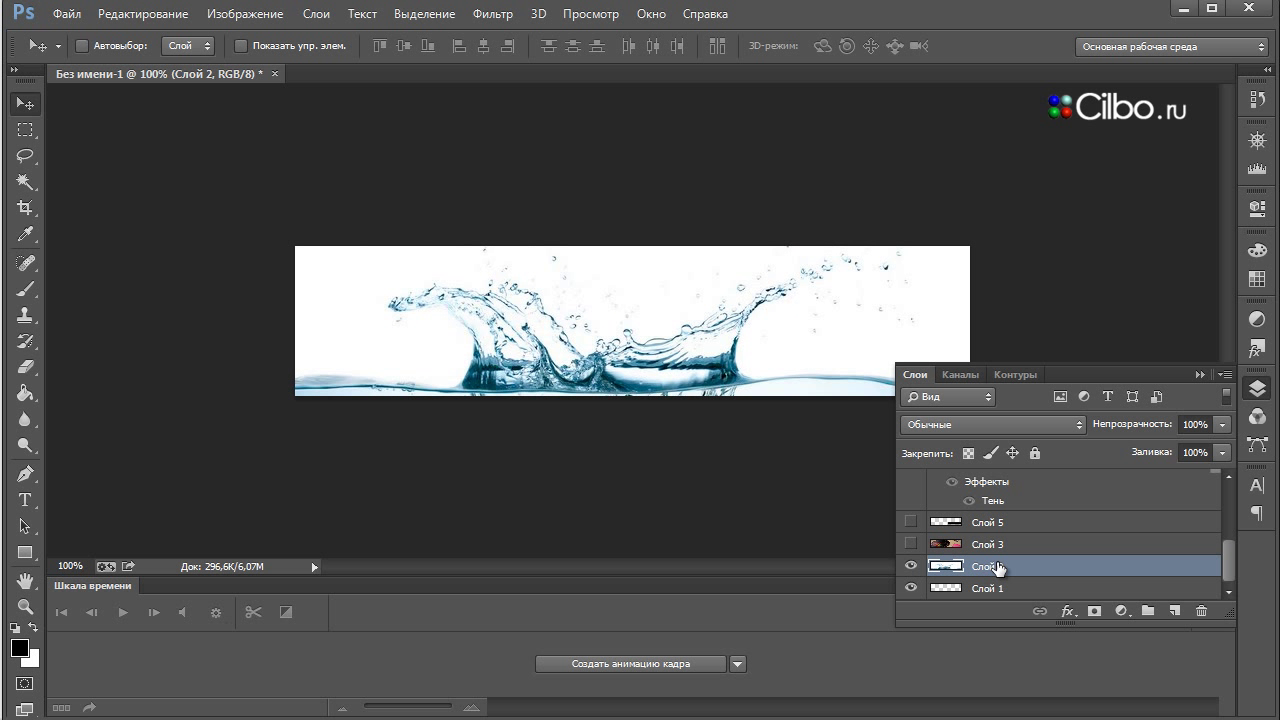
pyautogui.press('Up')
pyautogui.press('Up')
pyautogui.press('Up')
pyautogui.press('Up')
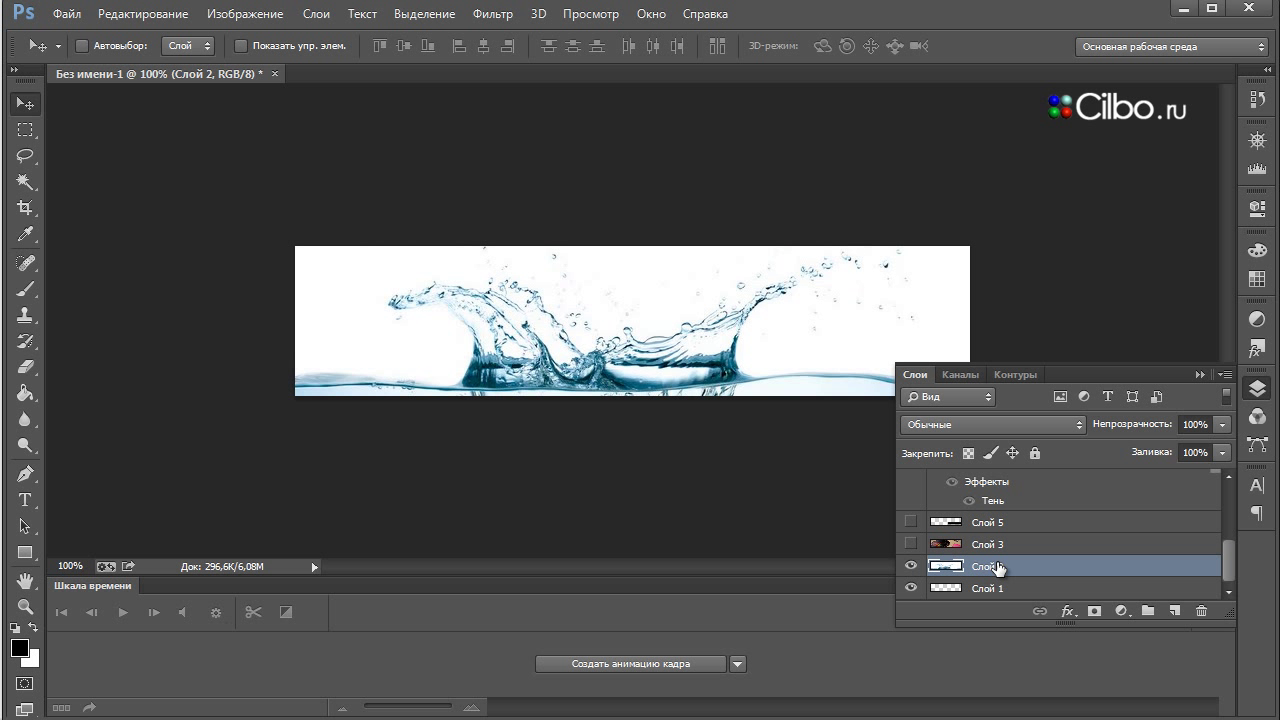
pyautogui.press('Up')
pyautogui.press('Up')
pyautogui.press('Up')
pyautogui.press('Up')
pyautogui.press('Up')
pyautogui.press('Up')
pyautogui.press('Up')
pyautogui.press('Up')
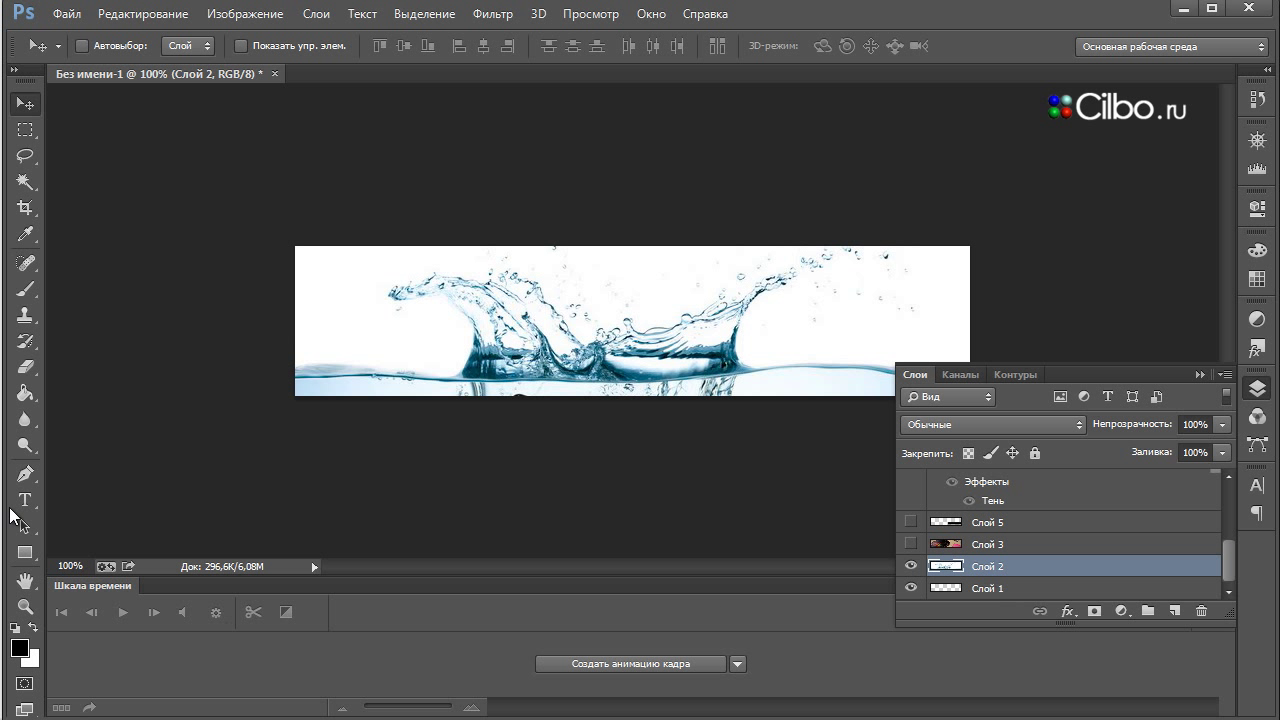
# Start a text block at the banner's top left with a dark brown text colour
pyautogui.click(27, 502)
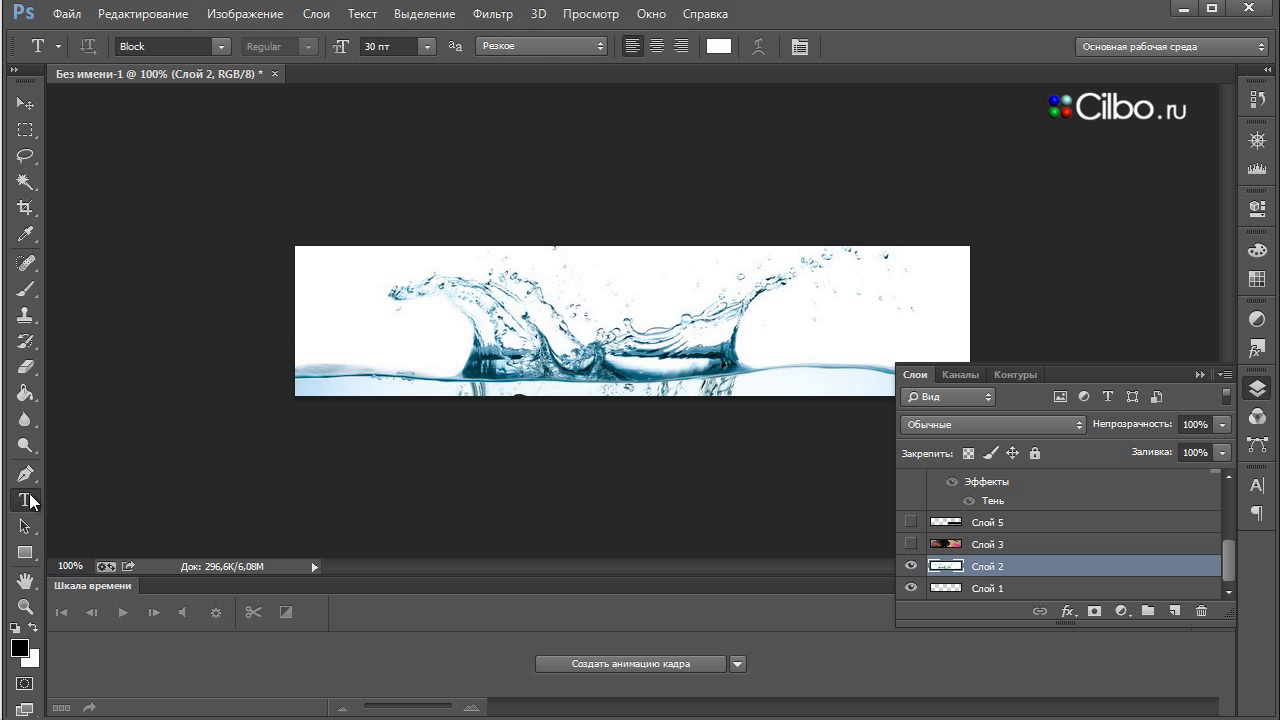
pyautogui.click(339, 280)
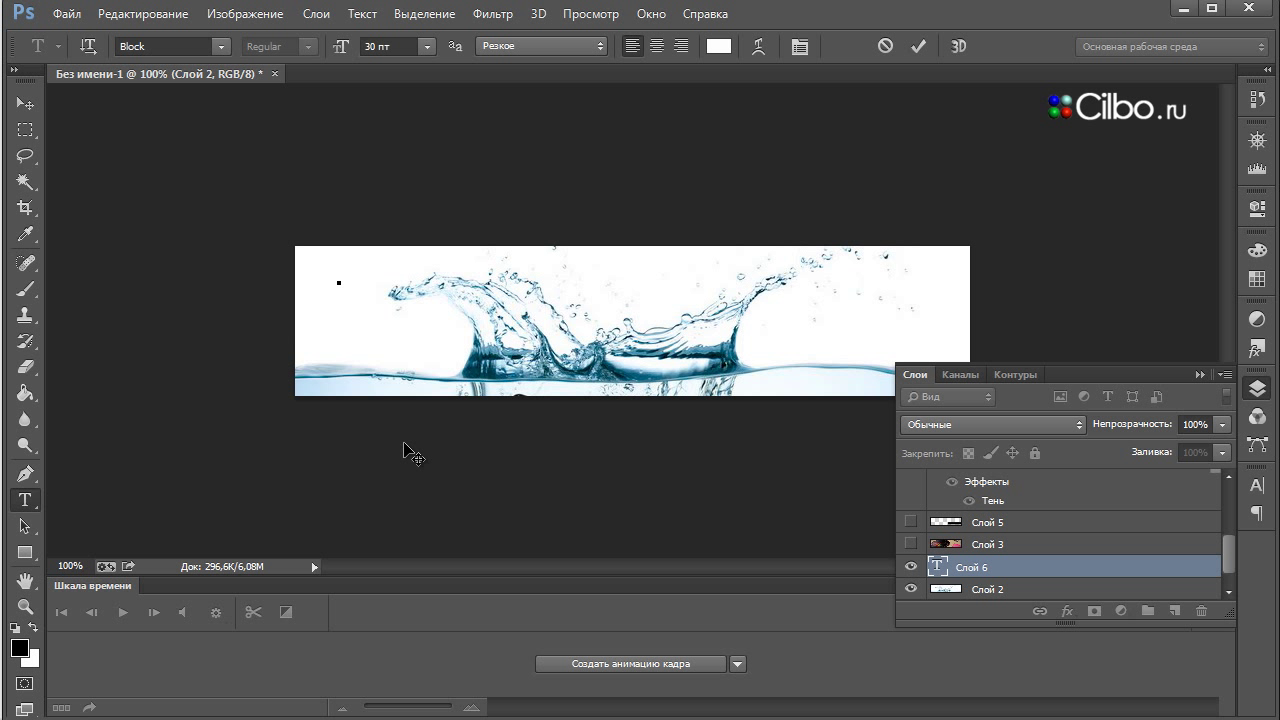
pyautogui.click(718, 46)
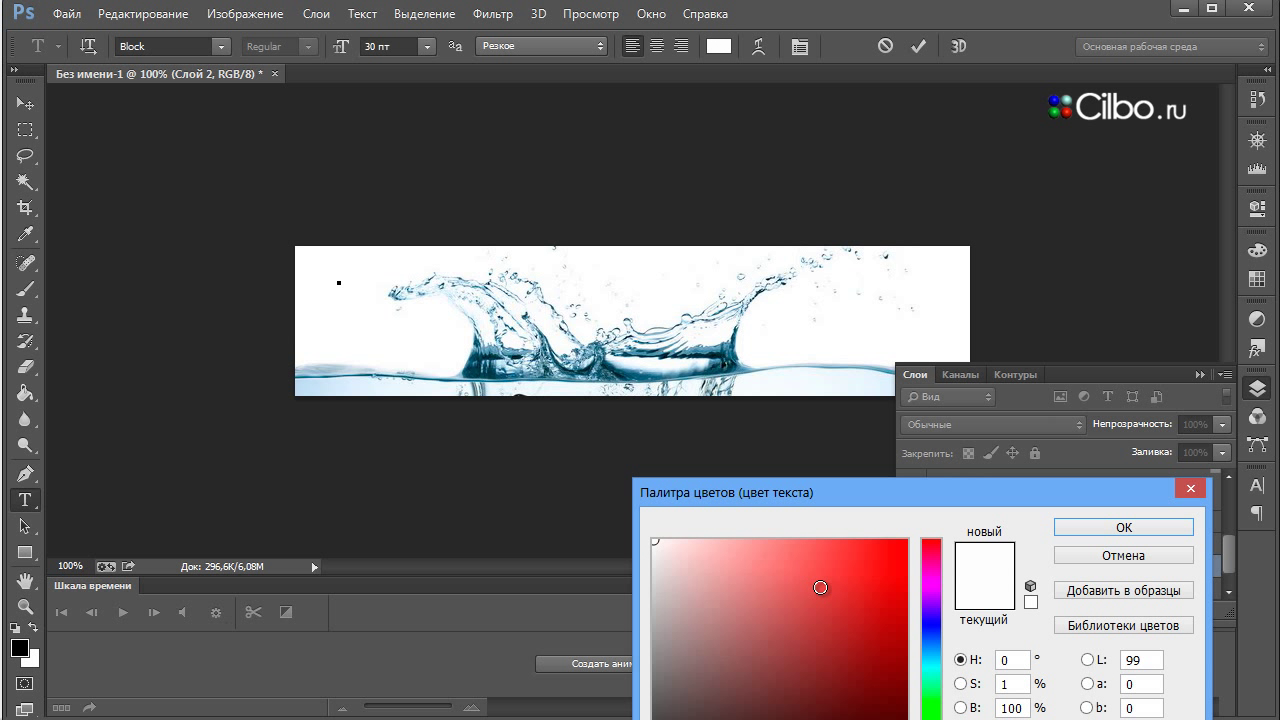
pyautogui.click(788, 712)
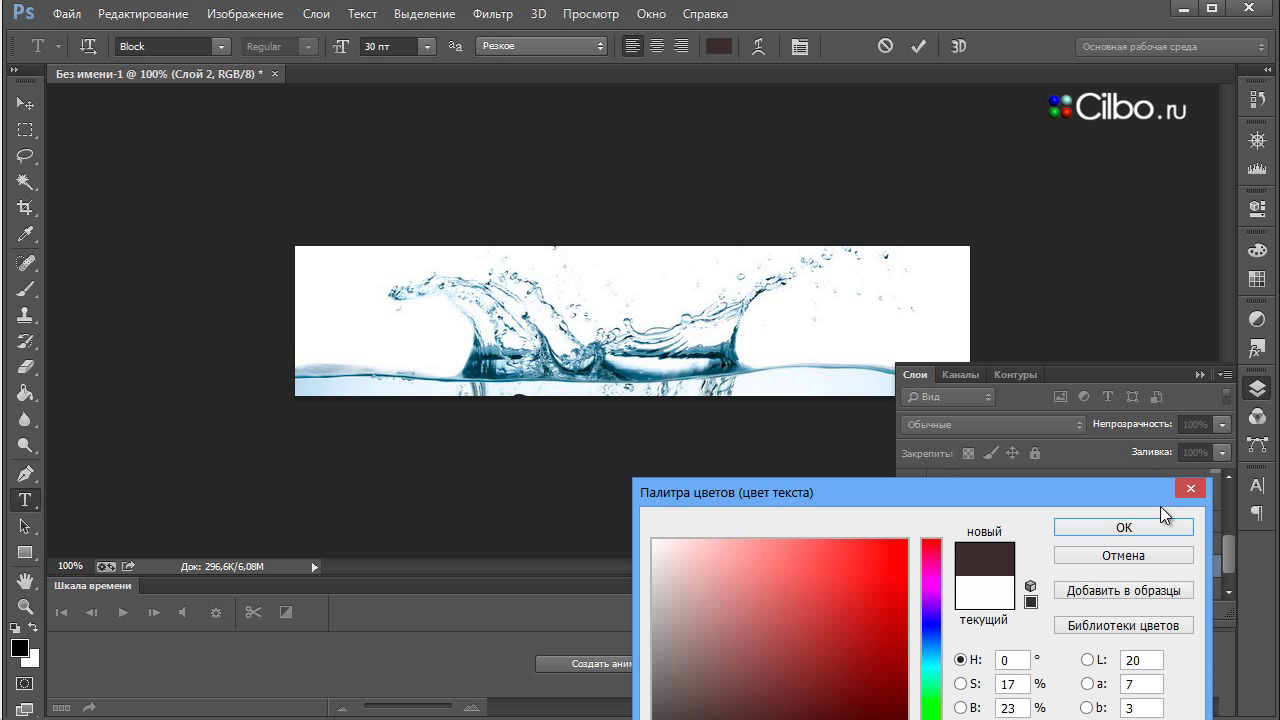
pyautogui.click(1125, 528)
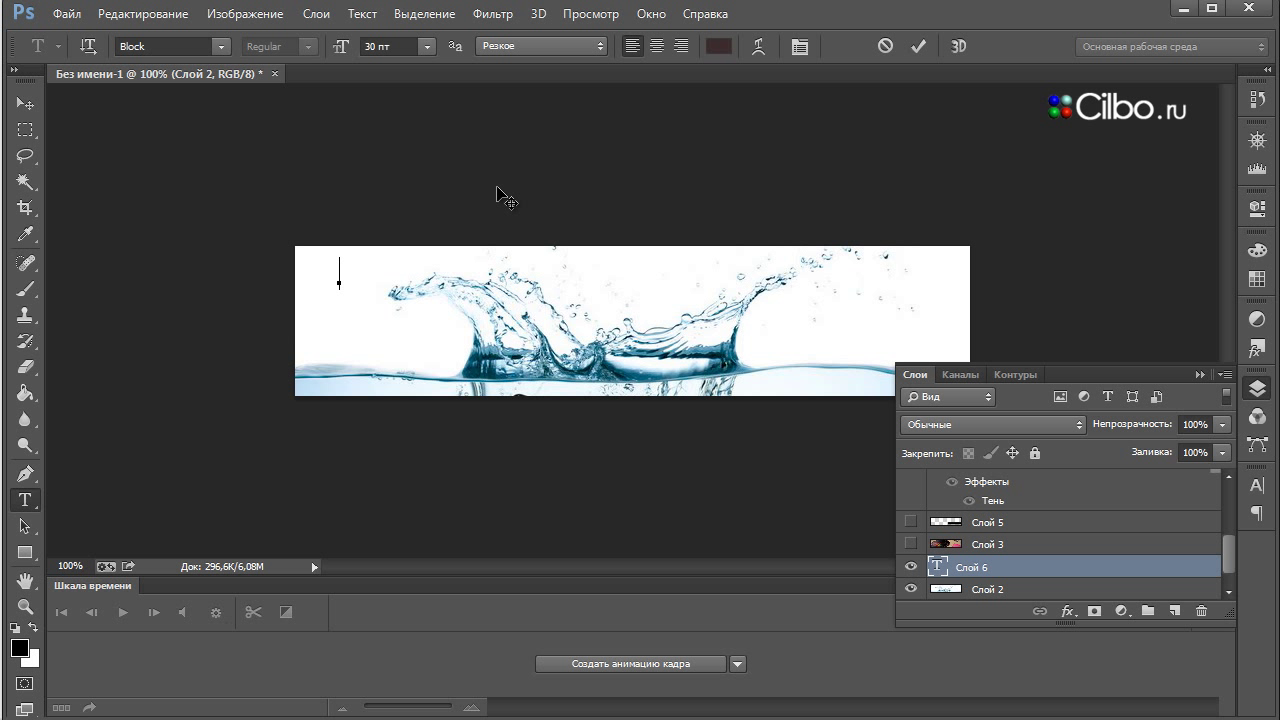
# Type 'Уровень защиты' and set its font size to 20 pt
pyautogui.write('У')
pyautogui.write('ров')
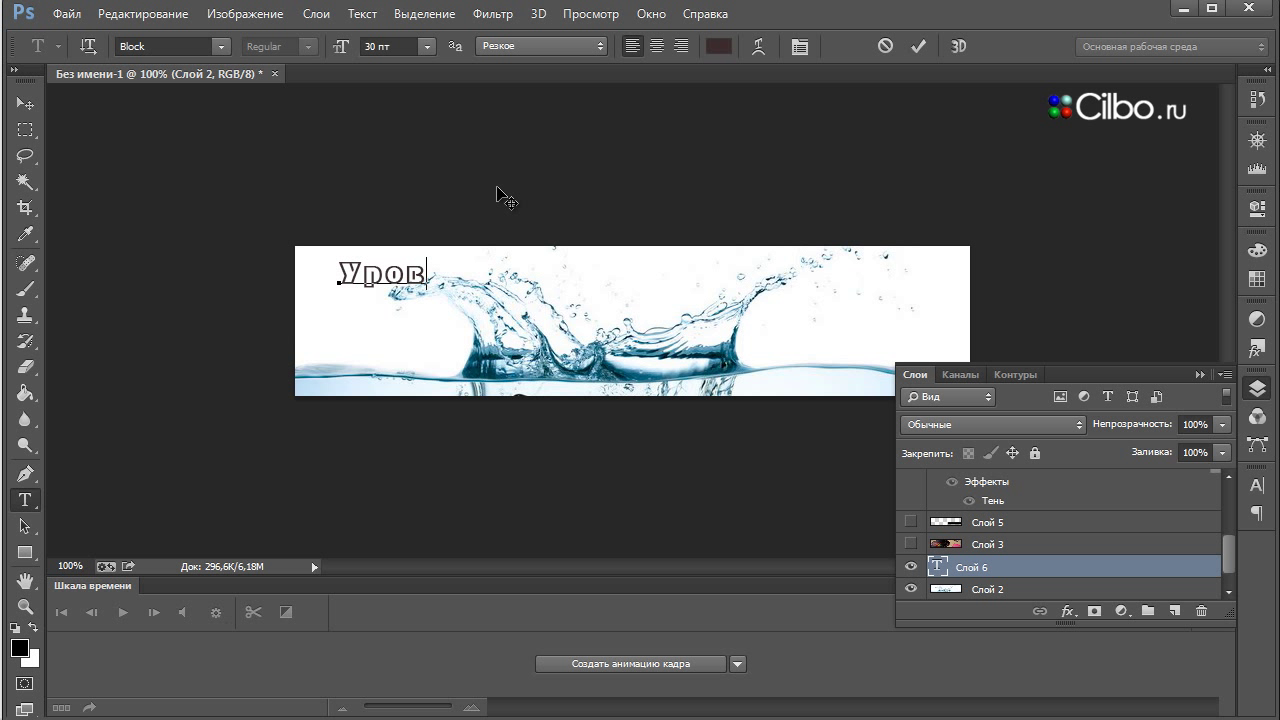
pyautogui.write('ень')
pyautogui.write(' з')
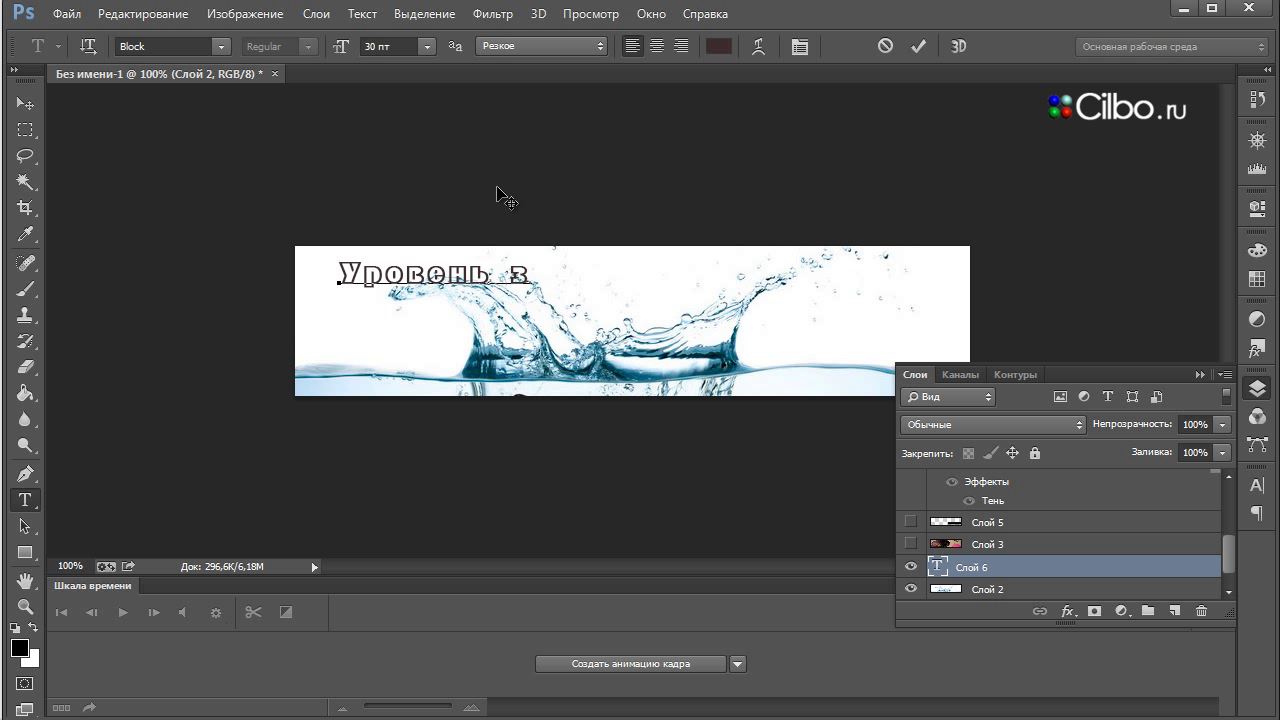
pyautogui.write('ащи')
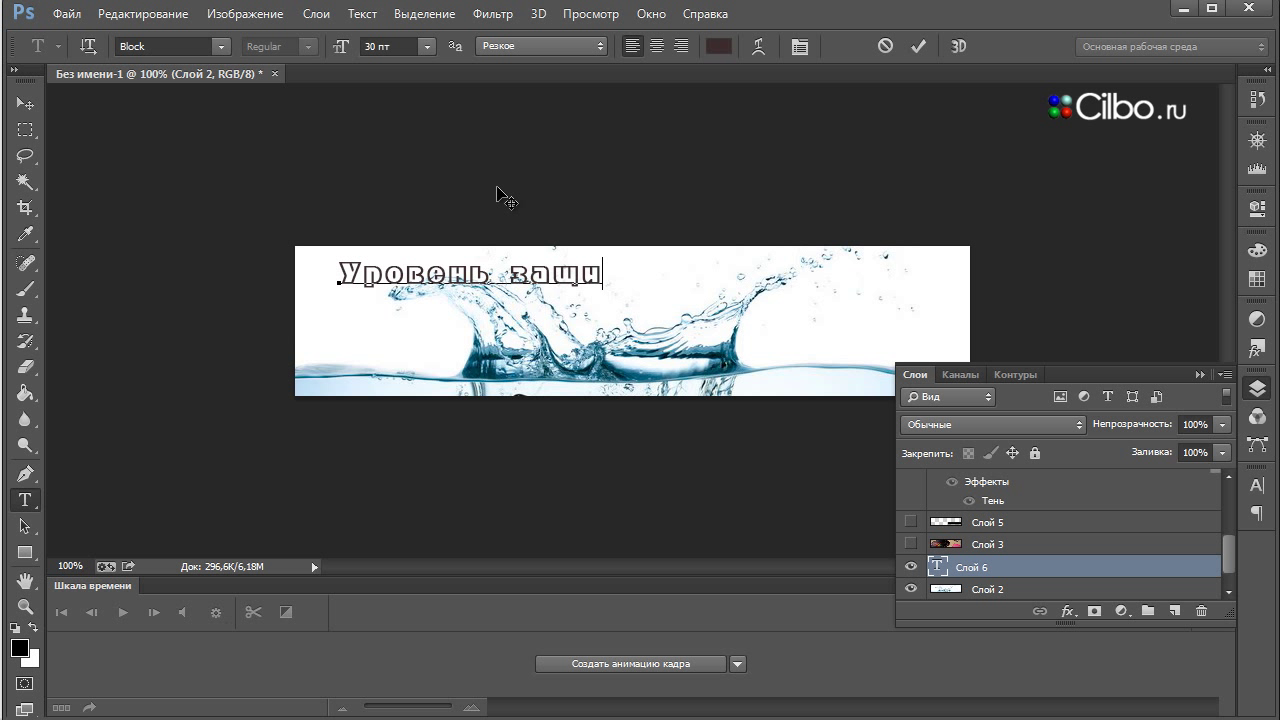
pyautogui.write('ты')
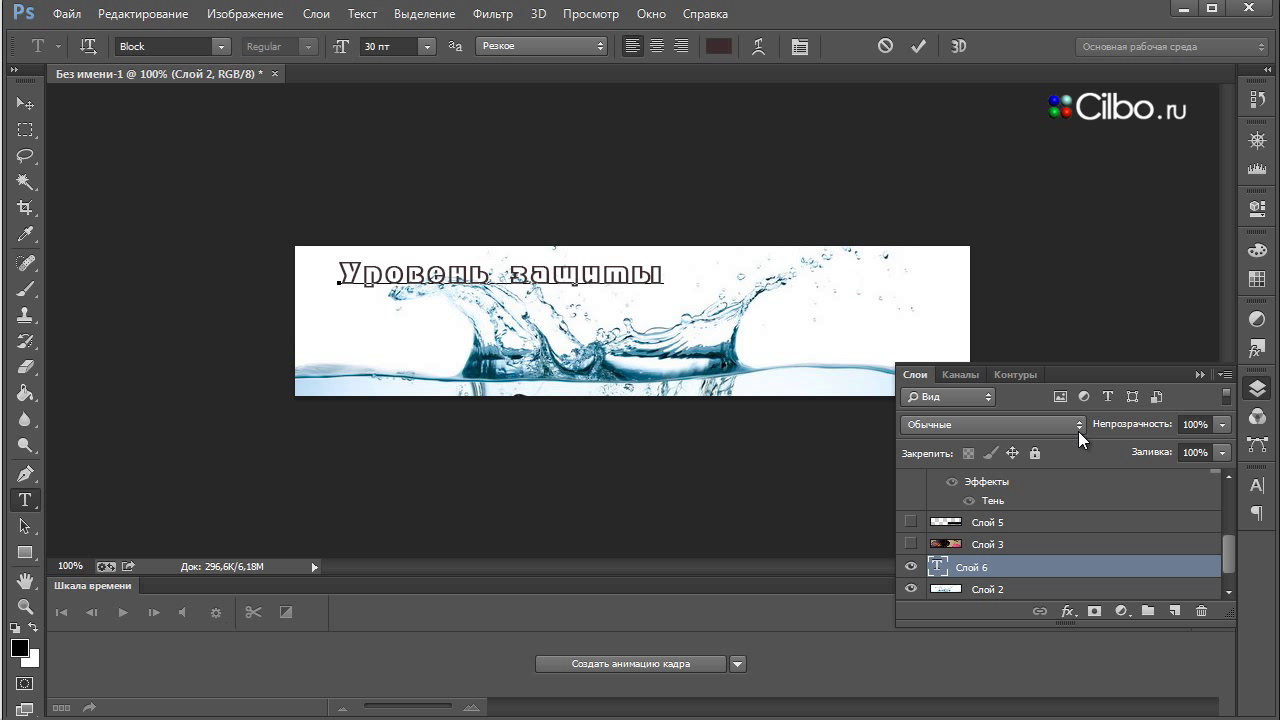
pyautogui.click(986, 528)
pyautogui.write('20 пт')
pyautogui.press('Return')
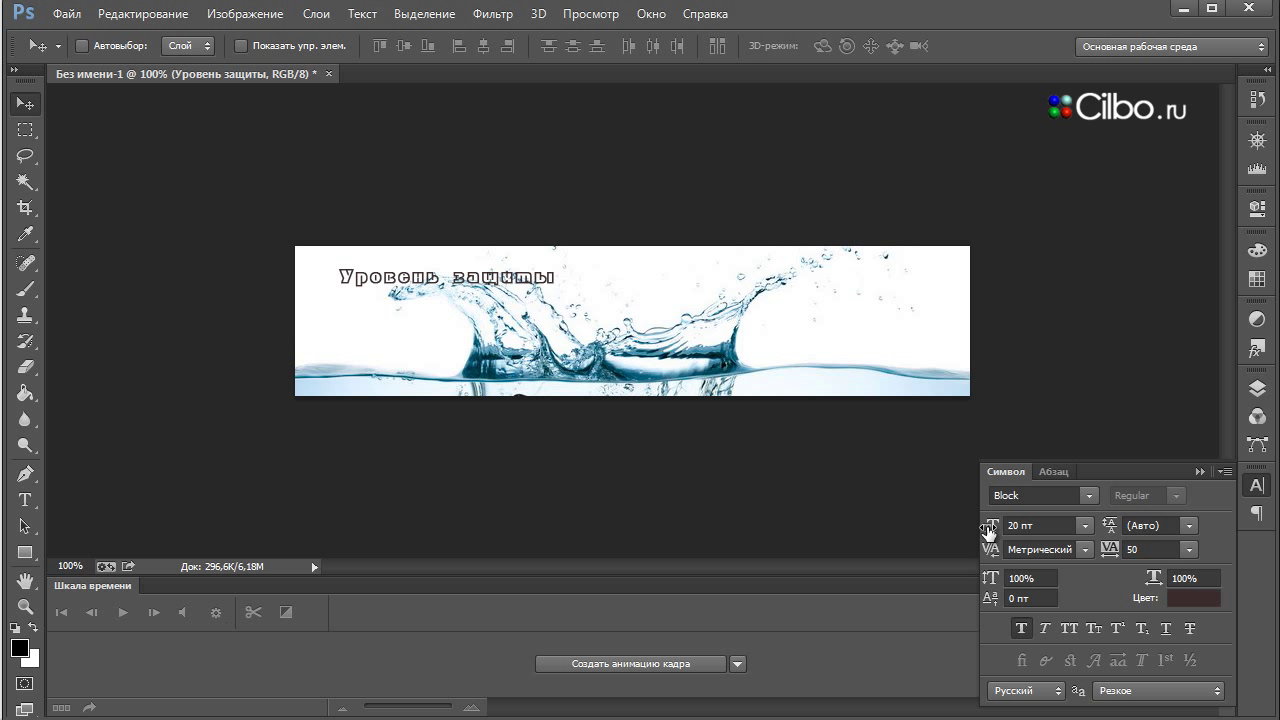
# Change the 'Уровень защиты' caption's font size to 27 pt
pyautogui.moveTo(986, 528); pyautogui.dragTo(992, 530)
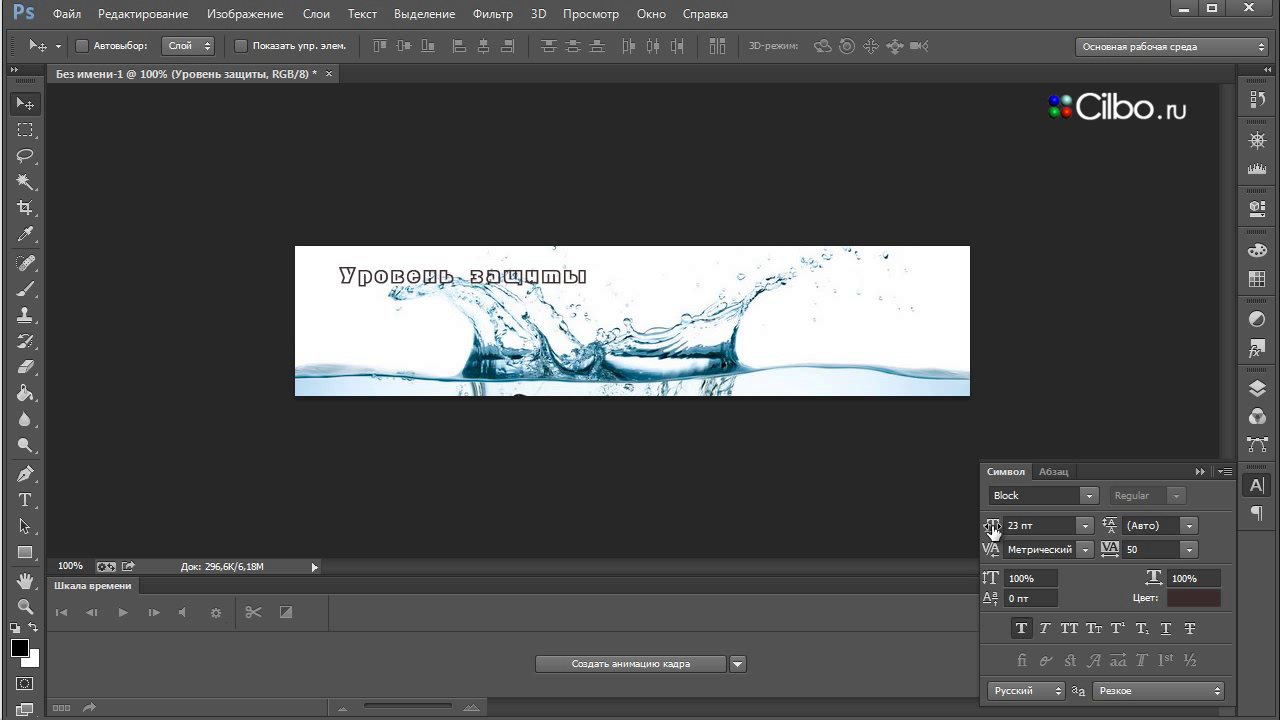
pyautogui.moveTo(993, 530); pyautogui.dragTo(998, 527)
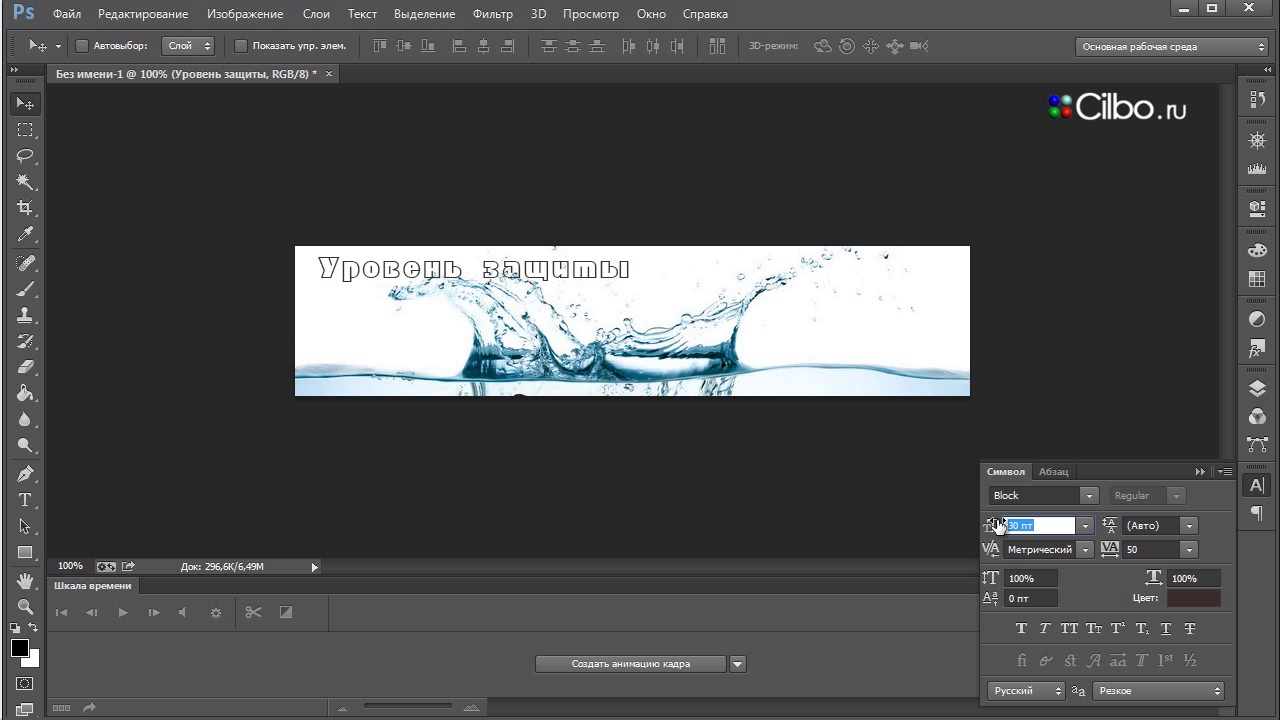
pyautogui.write('27')
pyautogui.click(1046, 582)
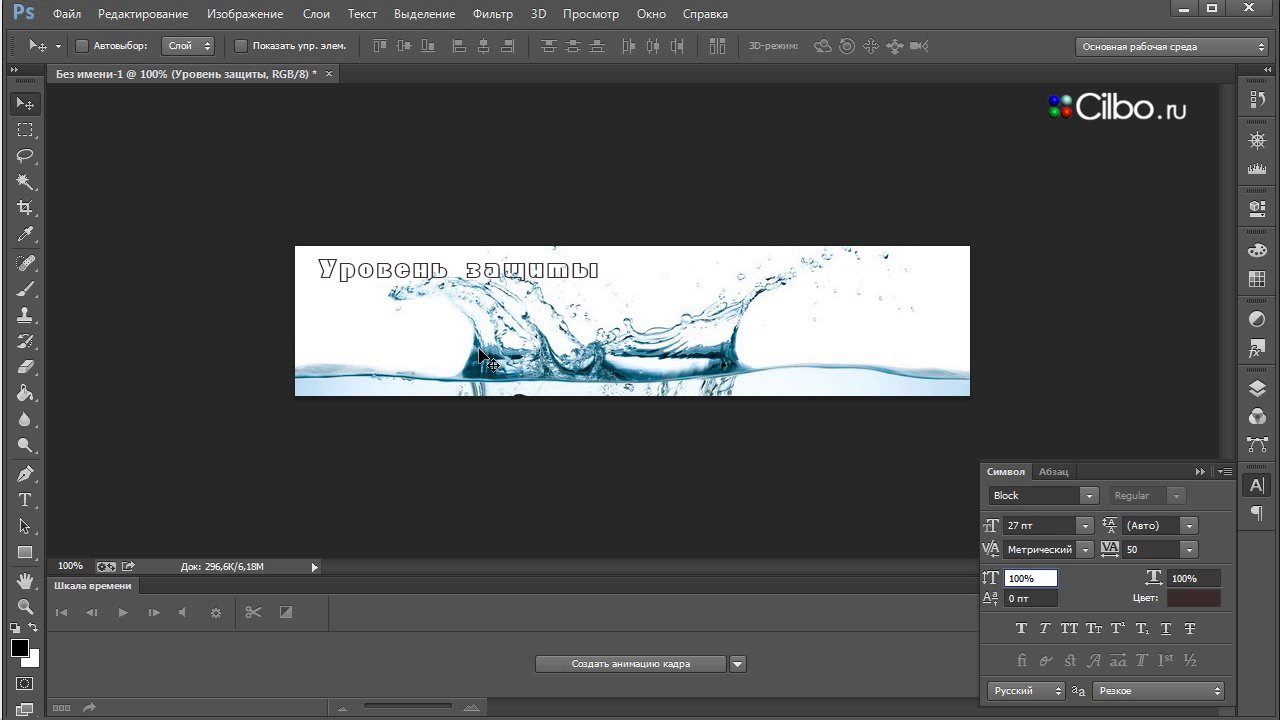
# Add the caption 'ip55/ip58' at the slide's lower right and collapse the Character panel
pyautogui.press('t')
pyautogui.click(775, 344)
pyautogui.write('p')
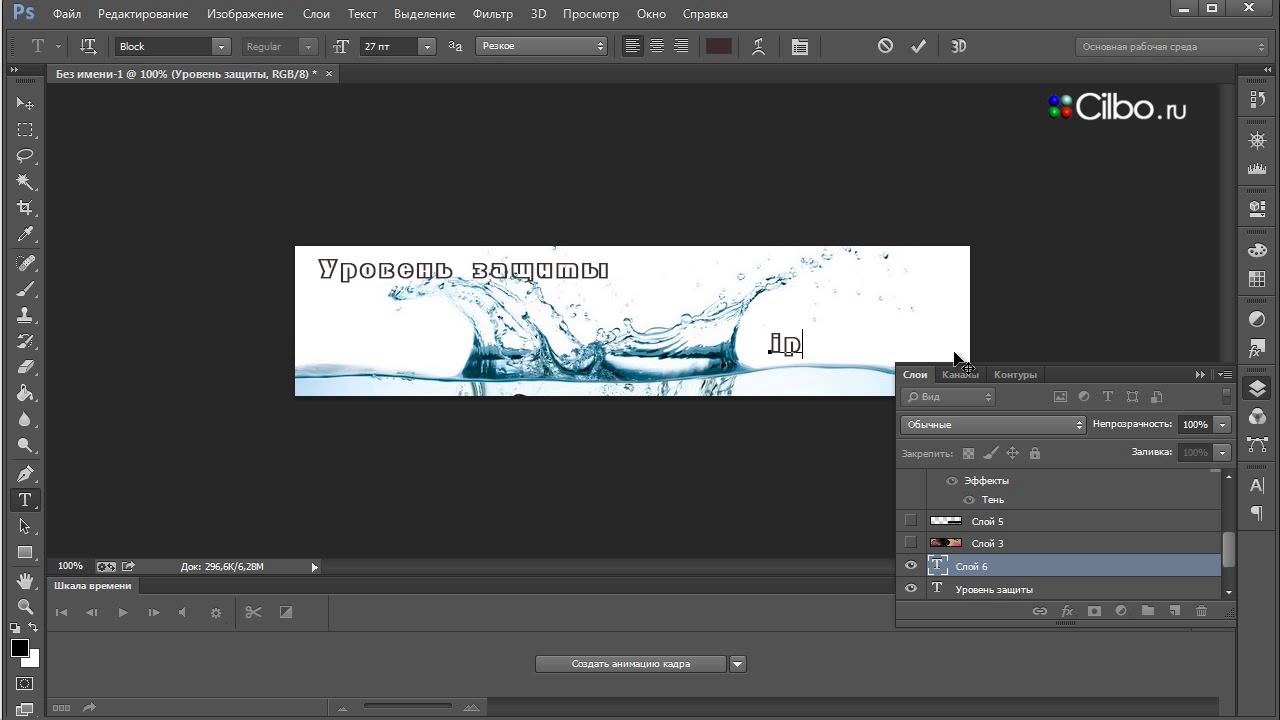
pyautogui.write('55/')
pyautogui.write(' ip')
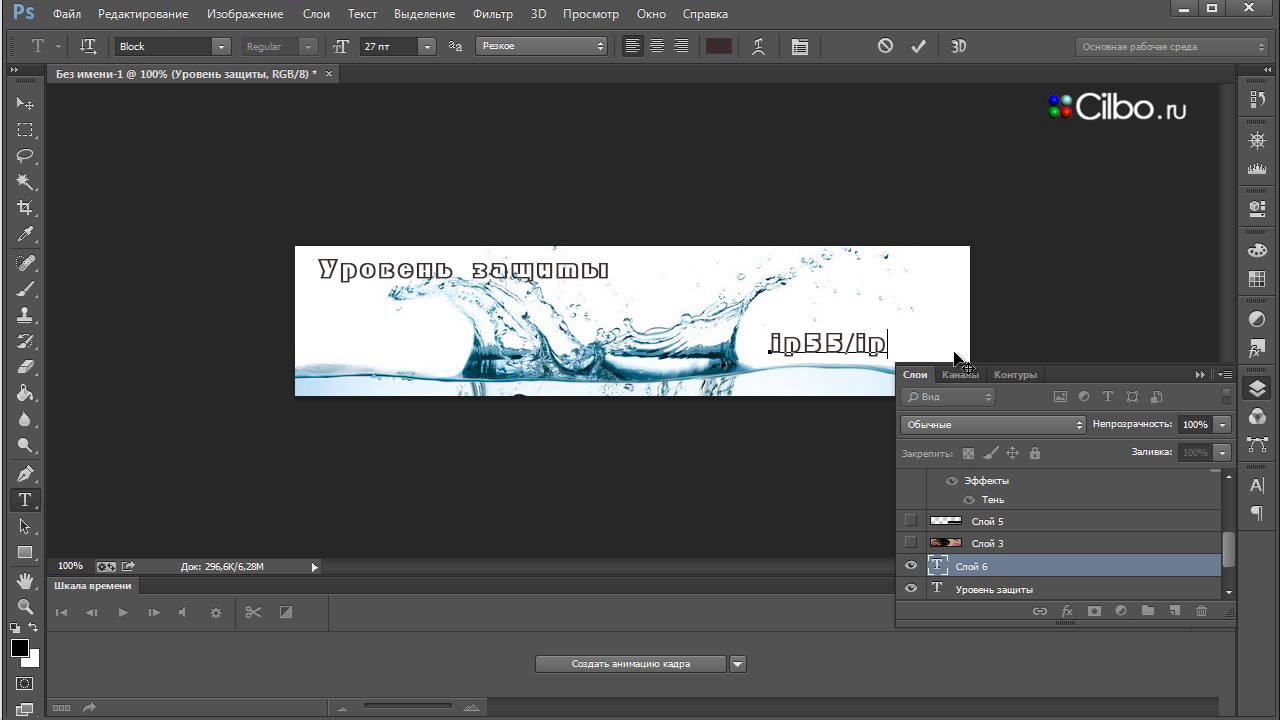
pyautogui.write('5')
pyautogui.write('8')
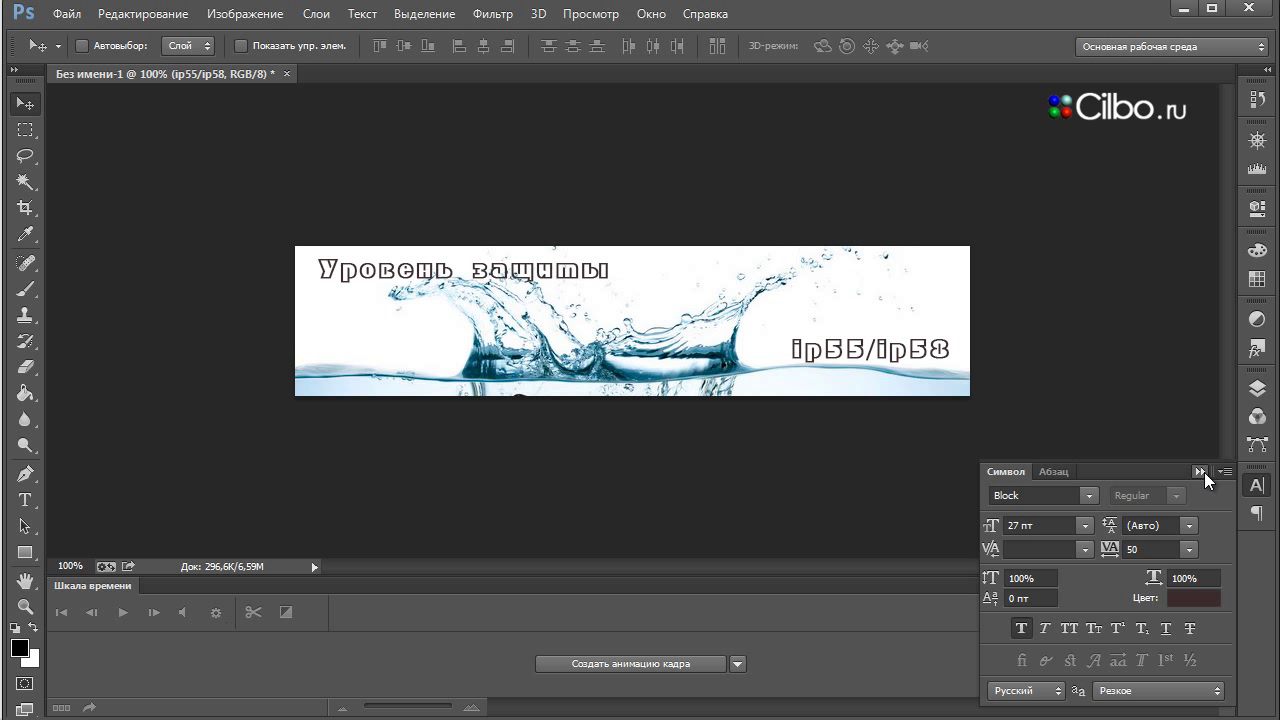
pyautogui.click(1198, 471)
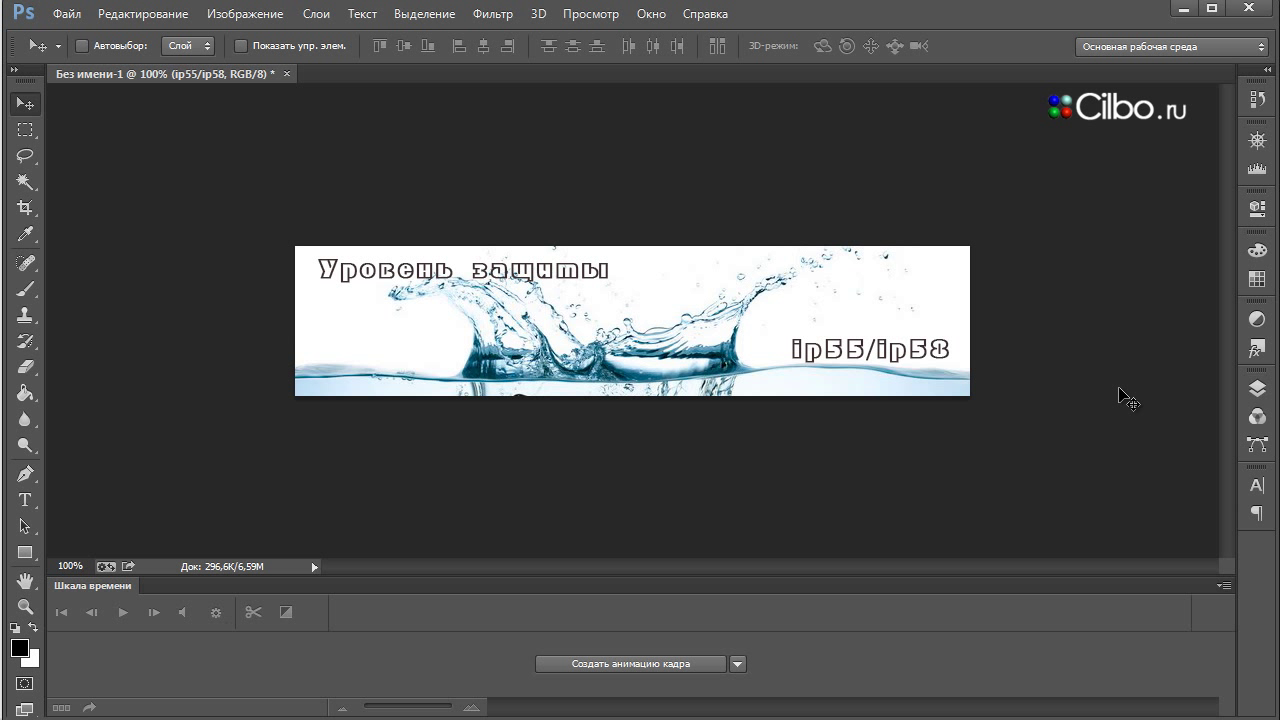
# Hide ip55/ip58, Уровень защиты and Слой 2, and show the Слой 3 phone photo
pyautogui.click(1250, 389)
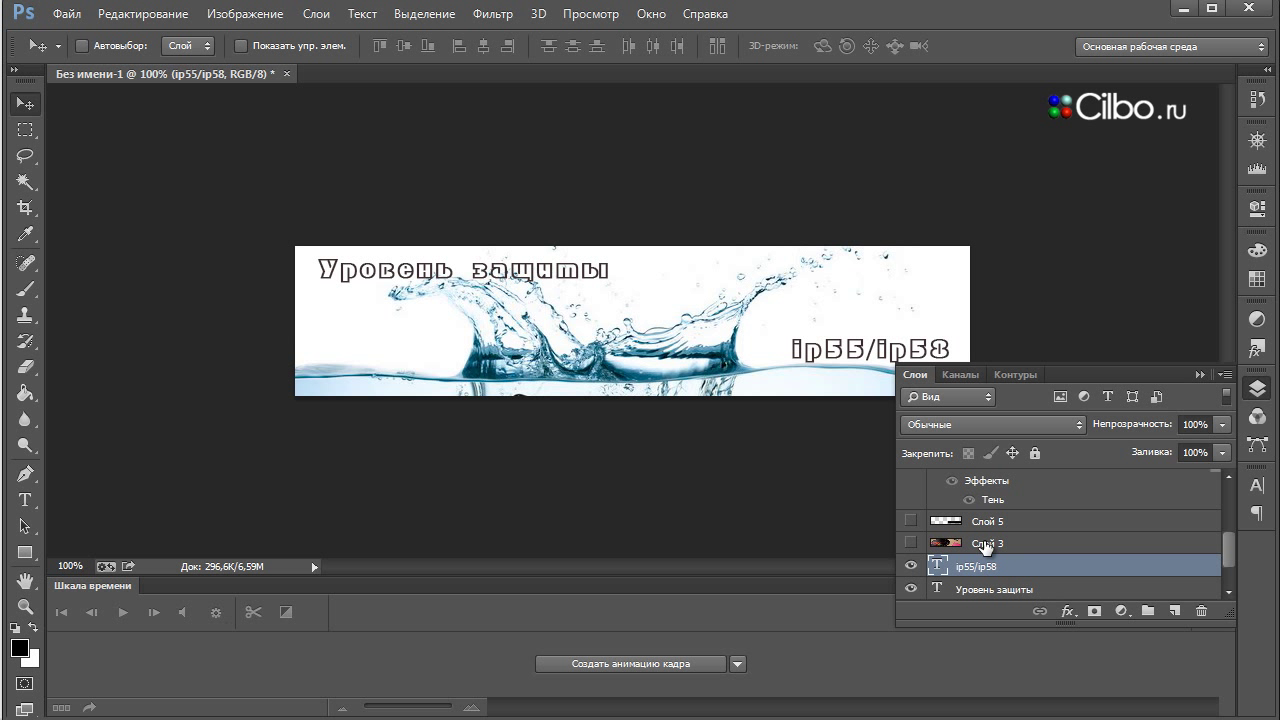
pyautogui.moveTo(1231, 554); pyautogui.dragTo(1232, 550)
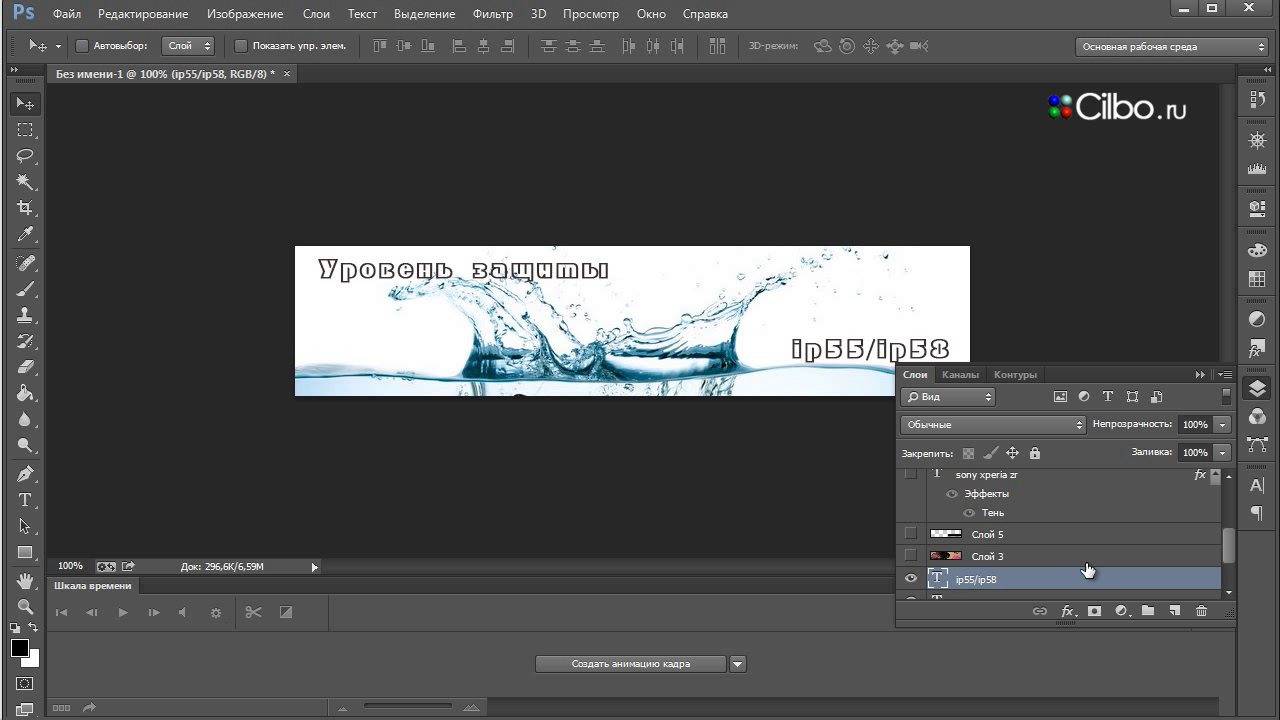
pyautogui.click(910, 579)
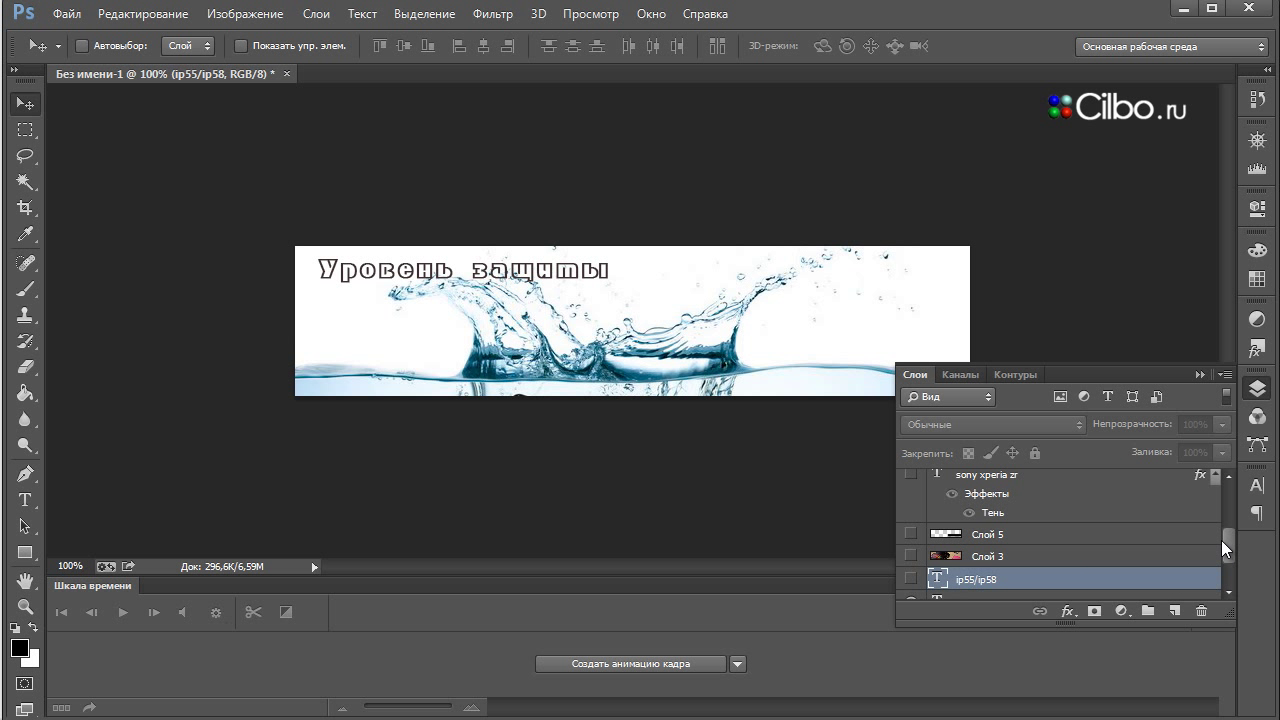
pyautogui.moveTo(1225, 538); pyautogui.dragTo(1232, 561)
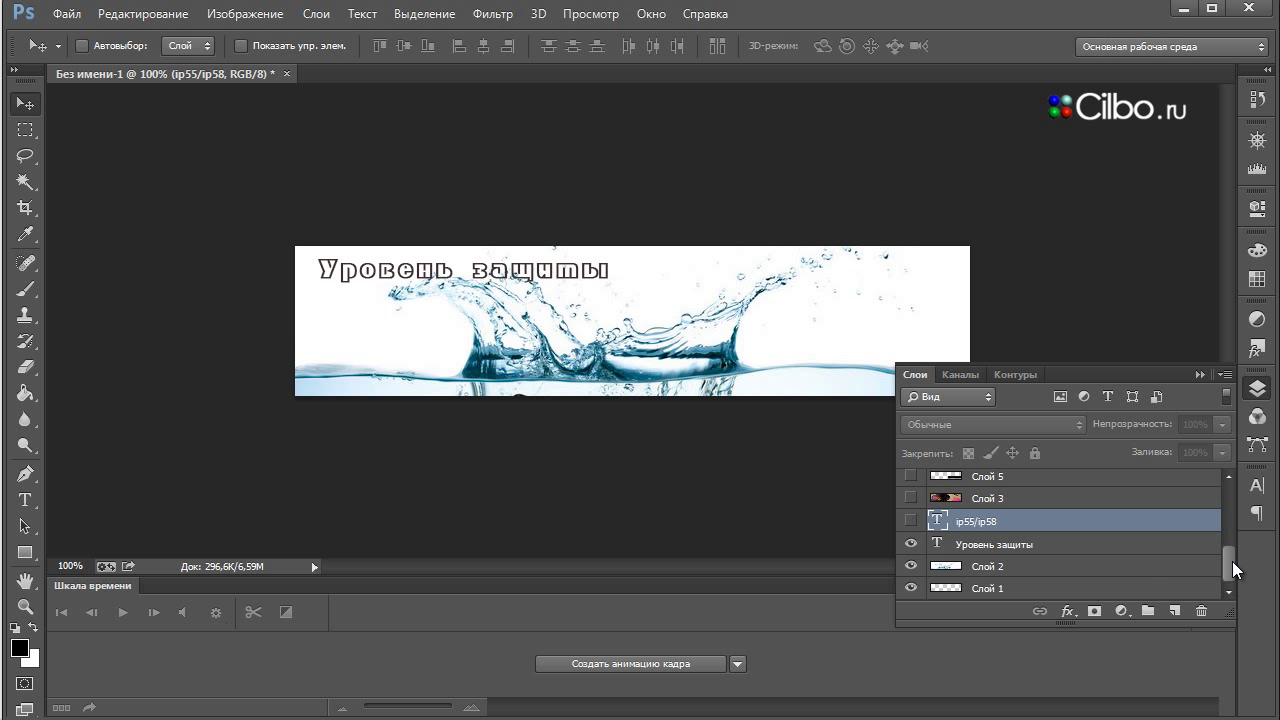
pyautogui.click(910, 545)
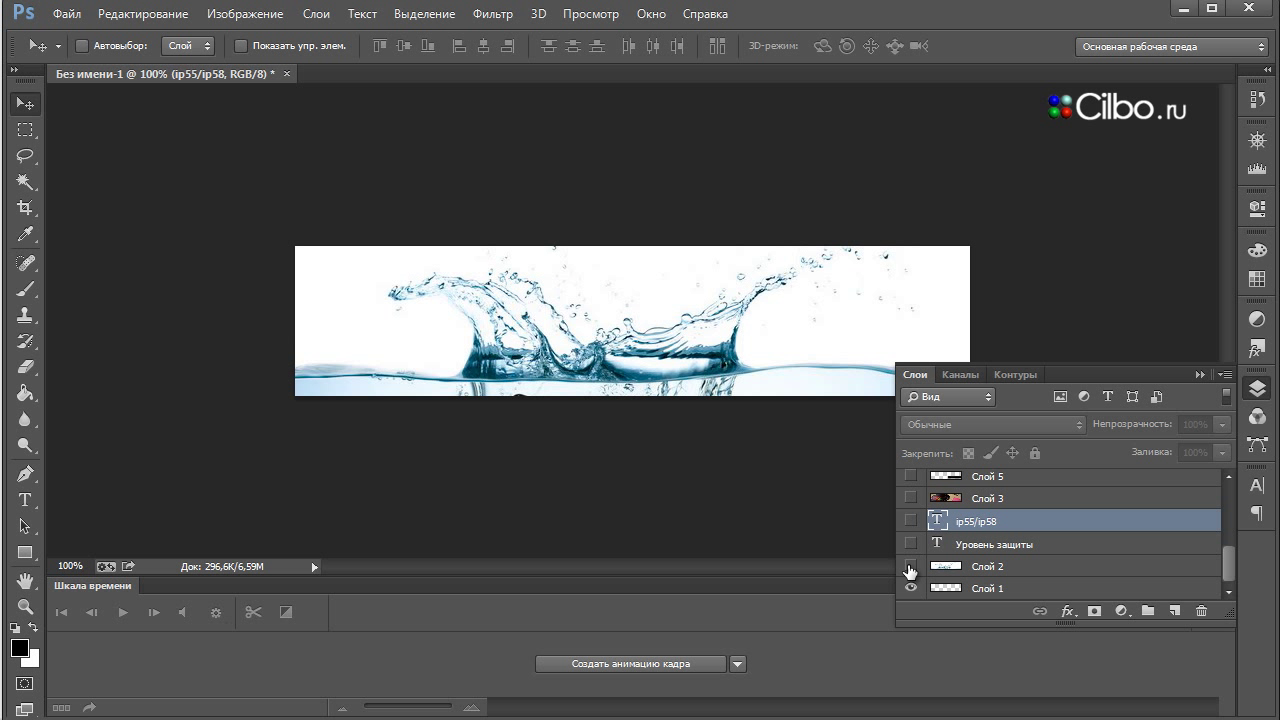
pyautogui.click(910, 566)
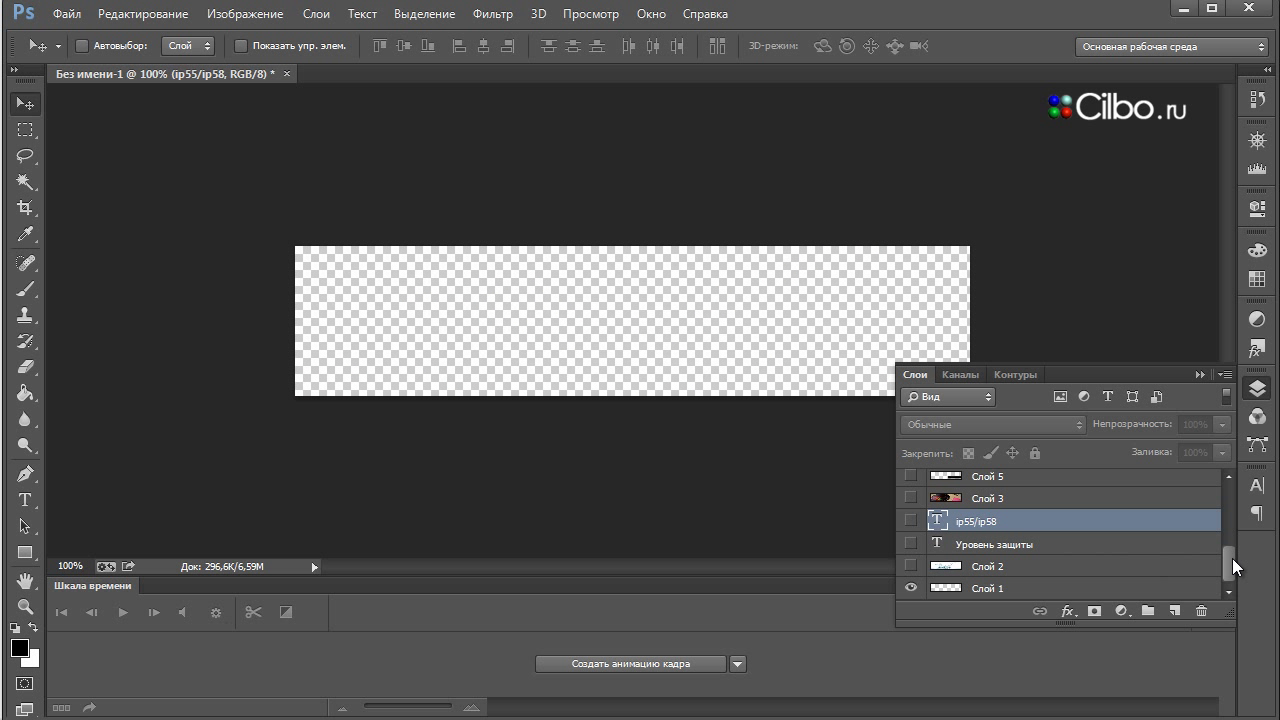
pyautogui.moveTo(1232, 558); pyautogui.dragTo(1234, 553)
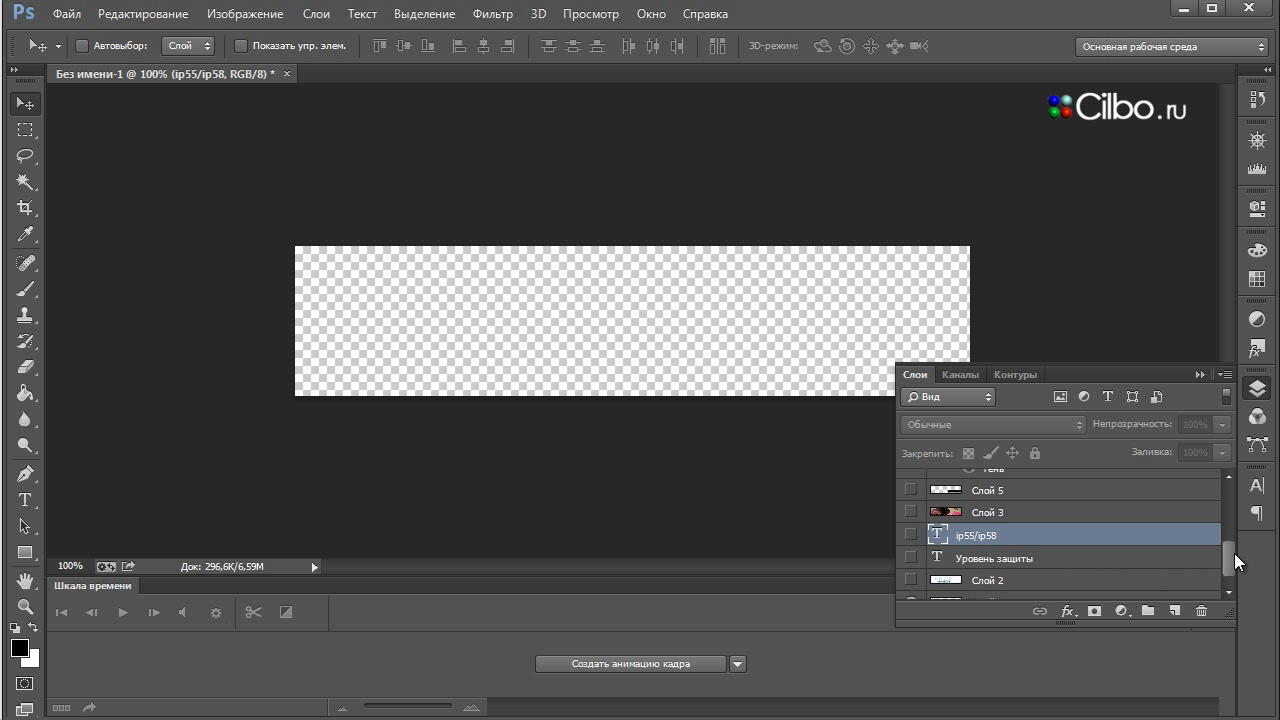
pyautogui.click(910, 511)
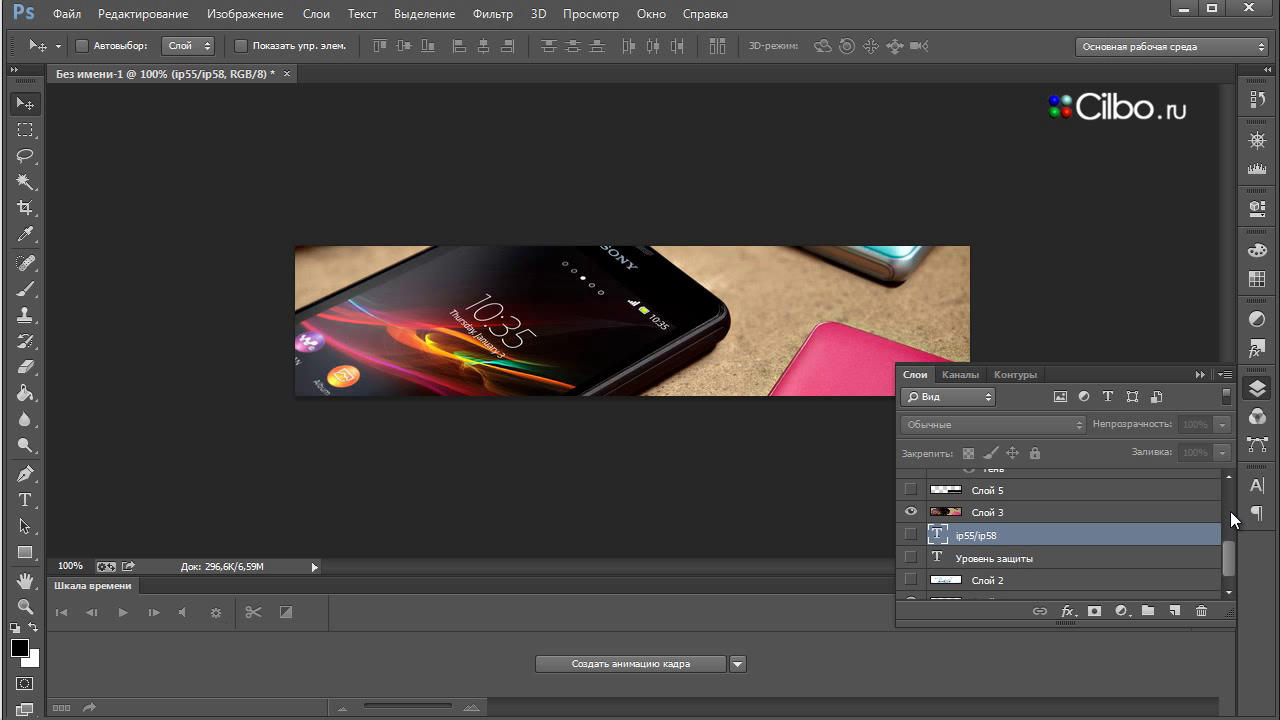
pyautogui.moveTo(1231, 556); pyautogui.dragTo(1230, 528)
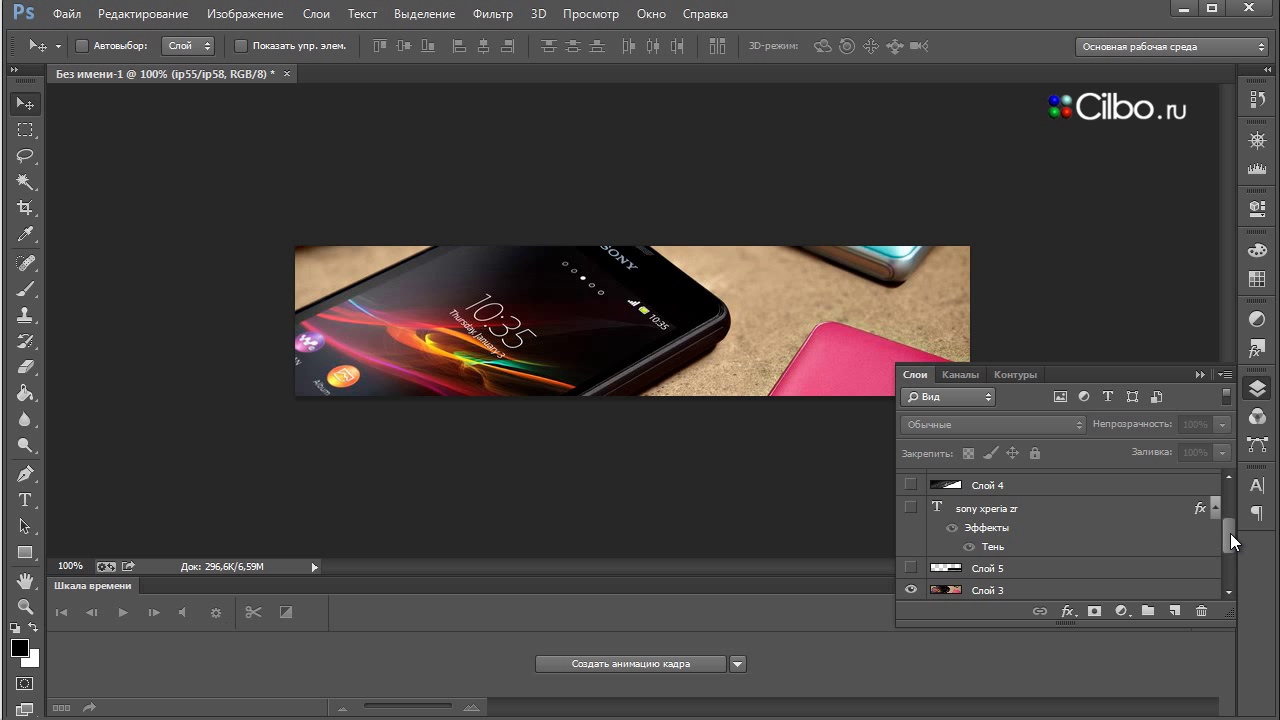
# Show Слой 5 and the 'sony xperia zr' caption, nudge the caption down two pixels, then select Слой 3
pyautogui.click(910, 568)
pyautogui.click(910, 507)
pyautogui.click(1040, 508)
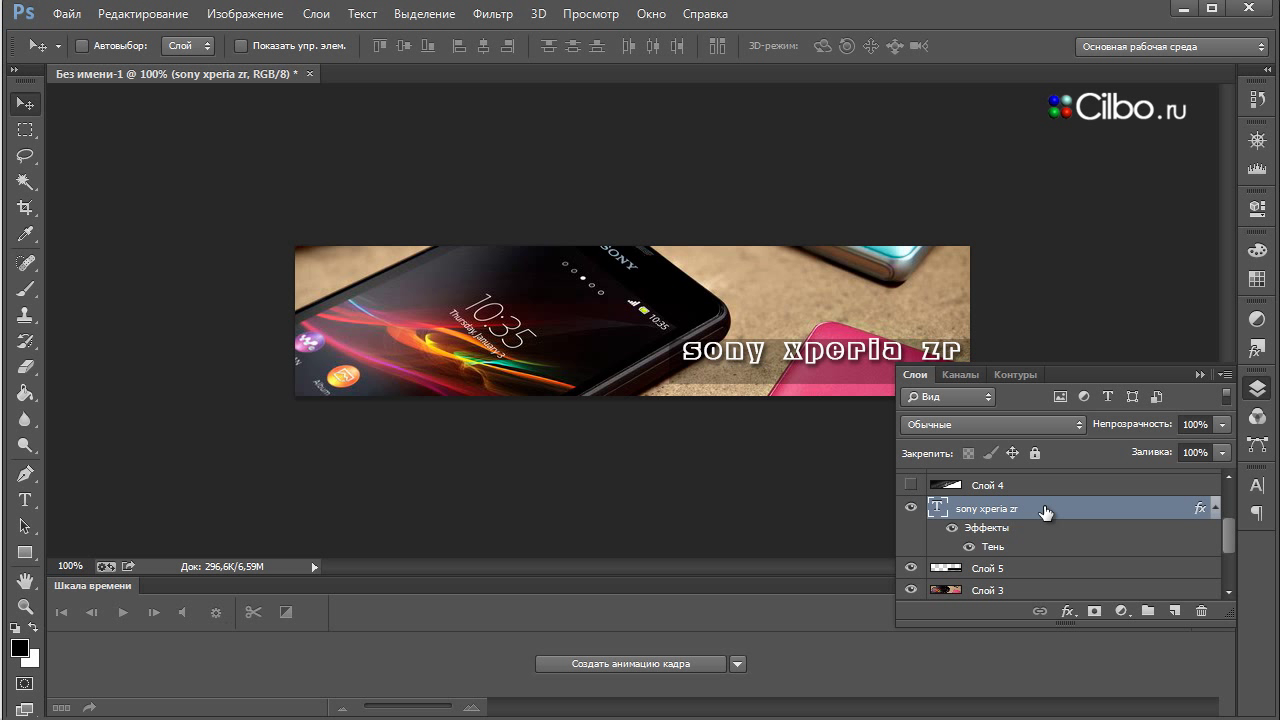
pyautogui.press('Down')
pyautogui.press('Down')
pyautogui.press('Down')
pyautogui.press('Down')
pyautogui.press('Down')
pyautogui.press('Down')
pyautogui.press('Down')
pyautogui.press('Down')
pyautogui.press('Down')
pyautogui.press('Down')
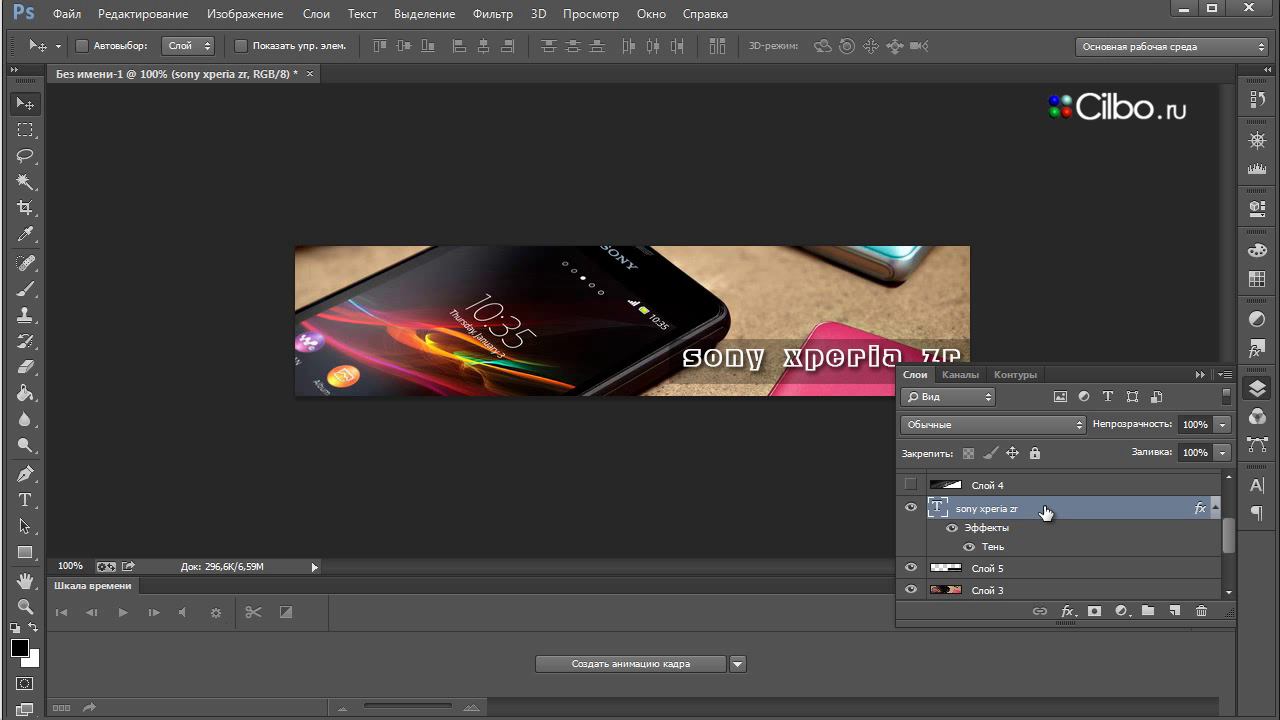
pyautogui.press('Down')
pyautogui.press('Down')
pyautogui.press('Down')
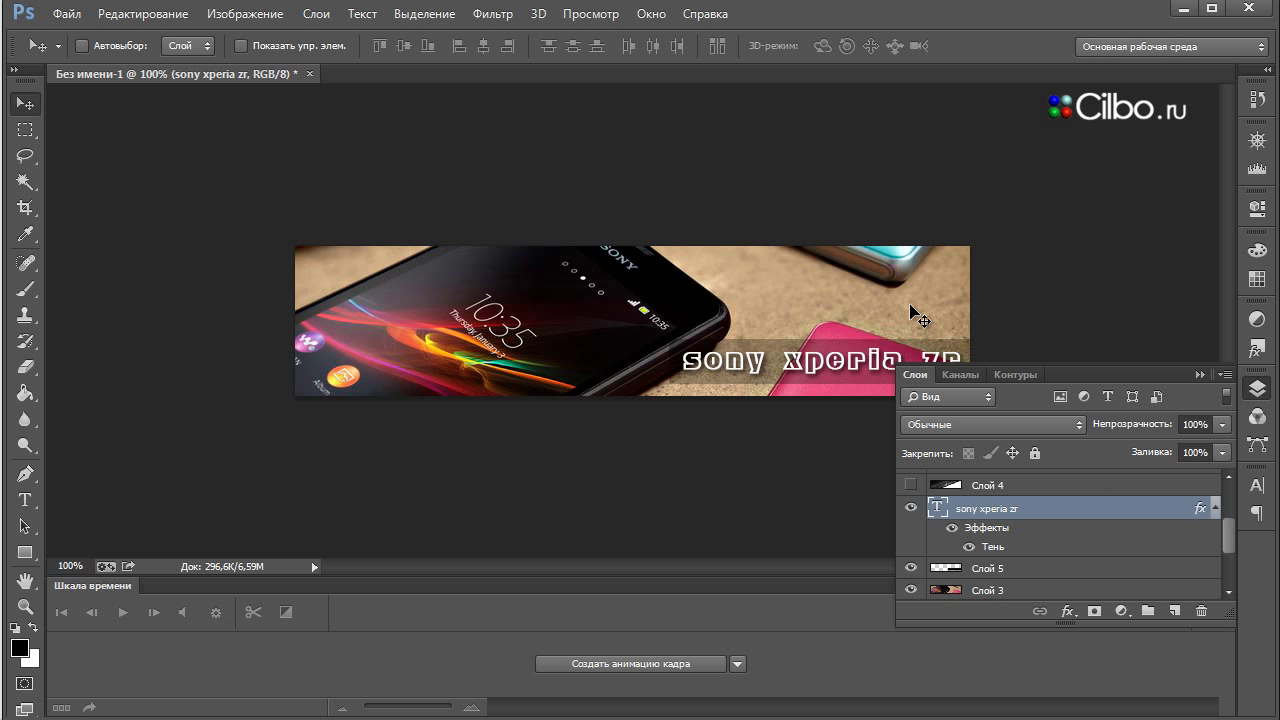
pyautogui.click(1036, 590)
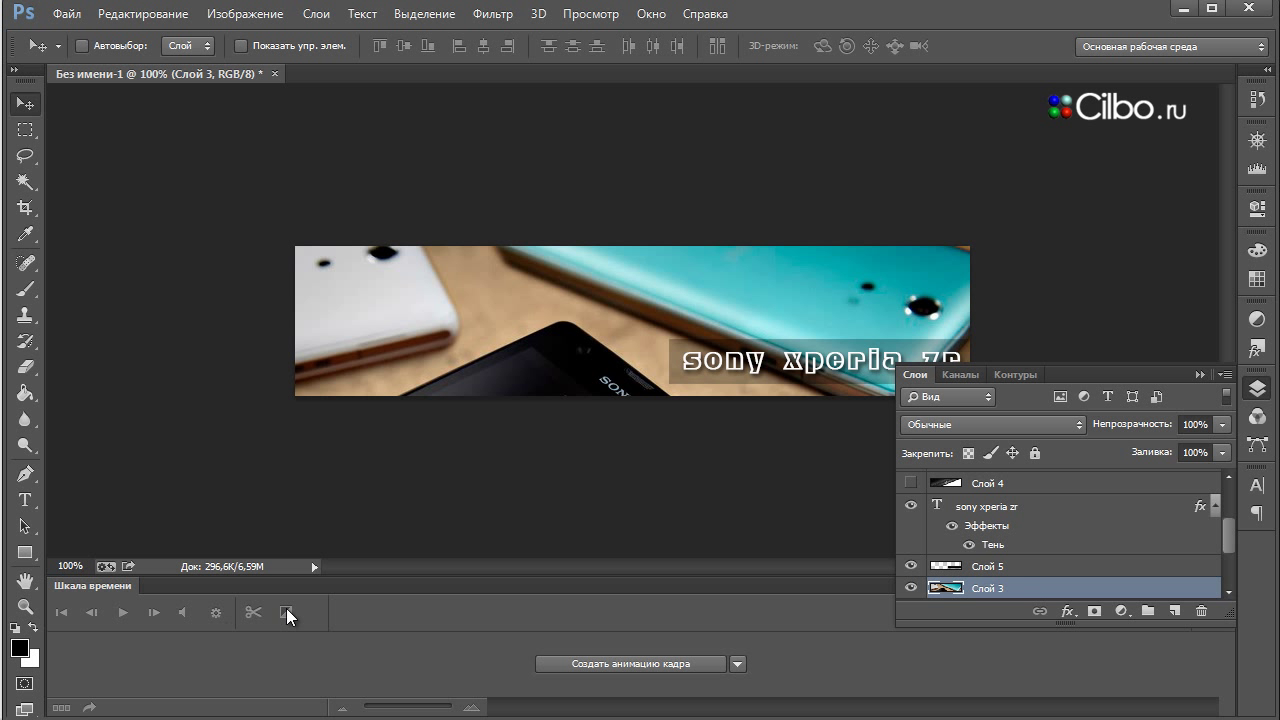
# Collapse the Layers panel and show the choice between video timeline and frame animation
pyautogui.click(1198, 374)
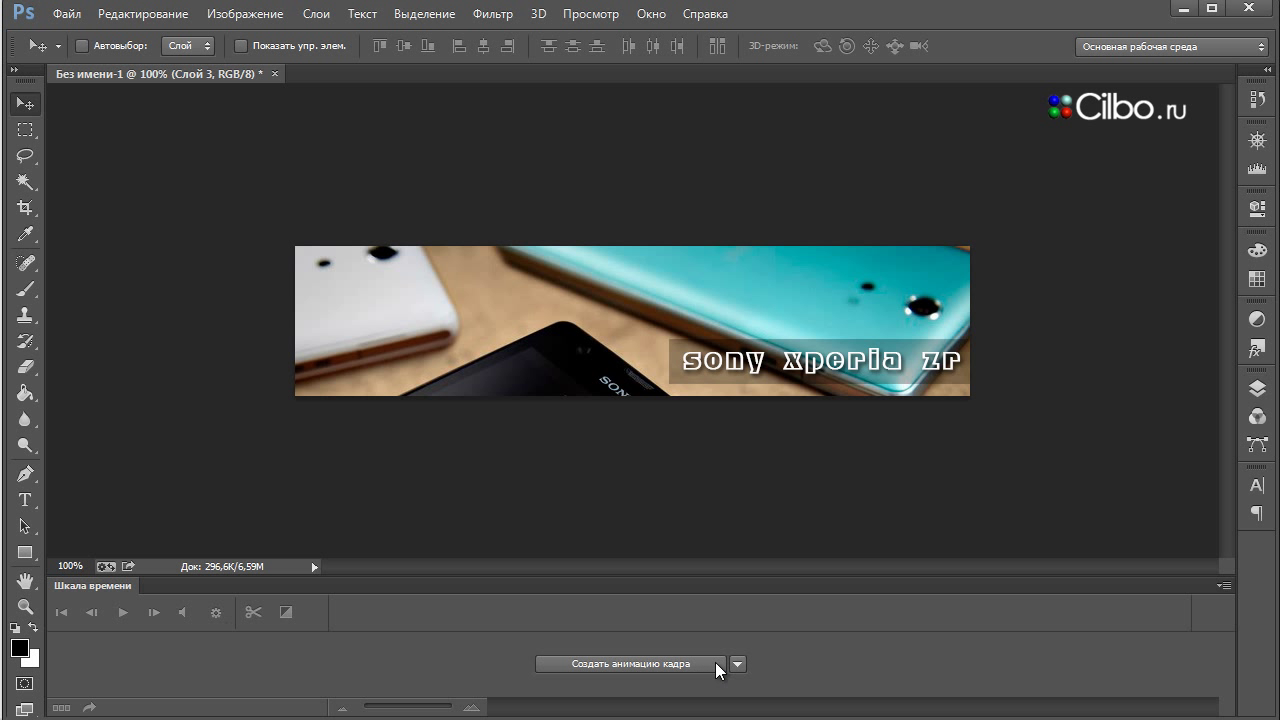
pyautogui.click(738, 665)
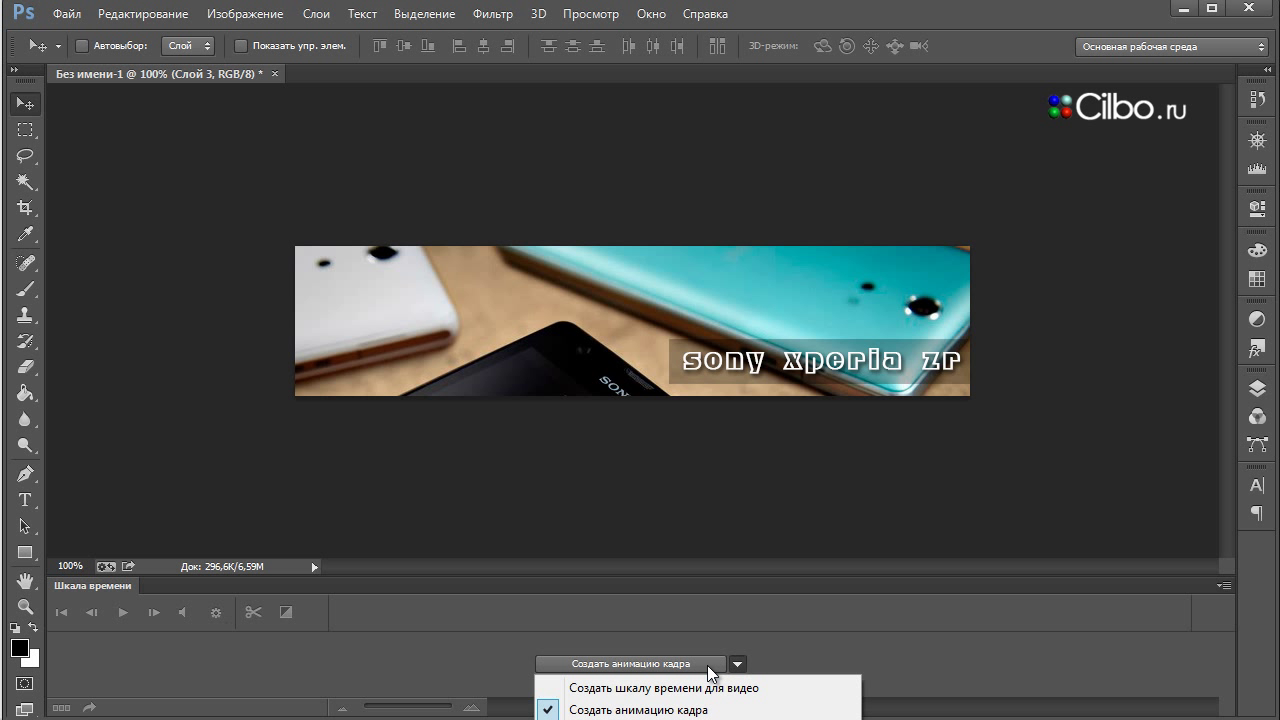
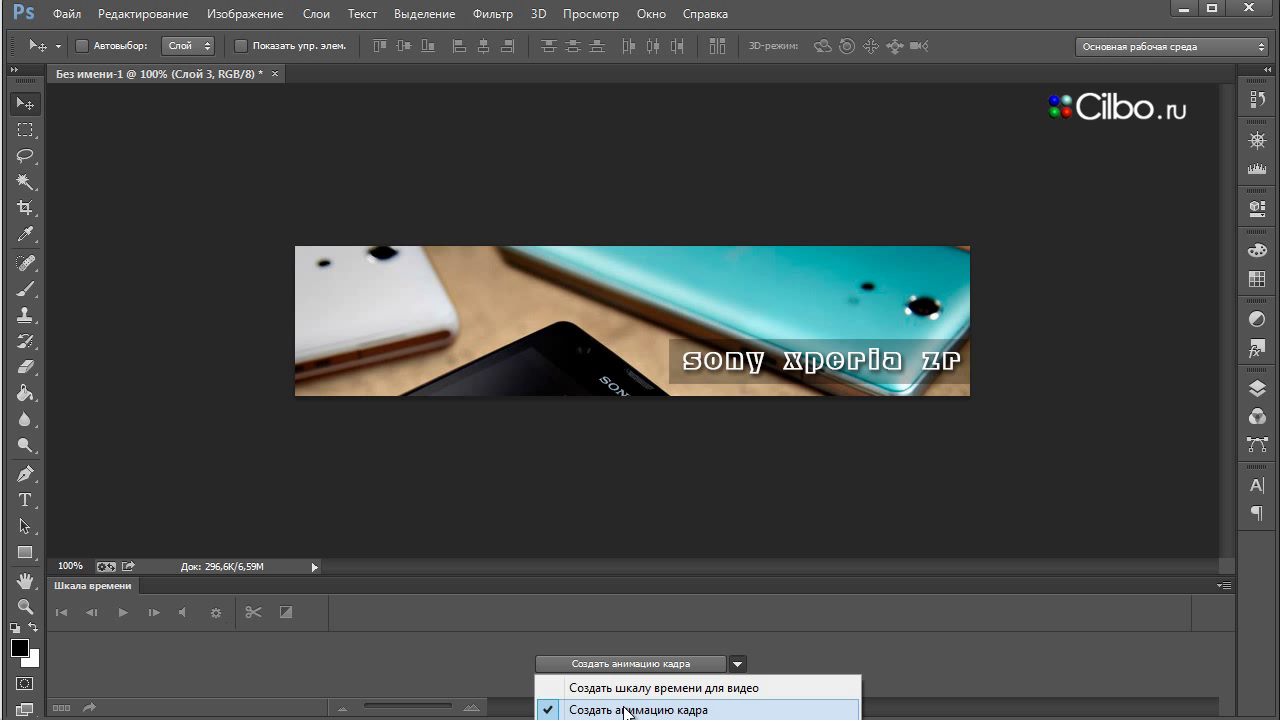
# Convert the empty timeline to a frame animation and duplicate frame 1 as frame 2
pyautogui.click(624, 710)
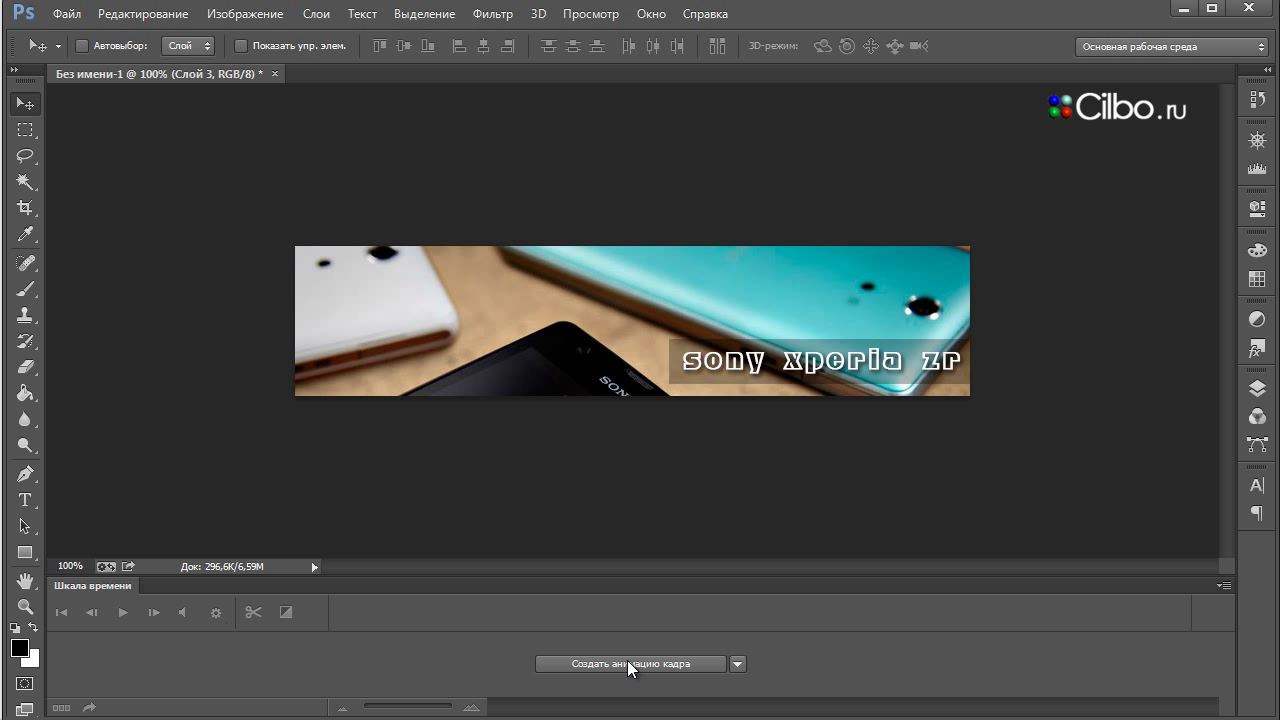
pyautogui.click(629, 660)
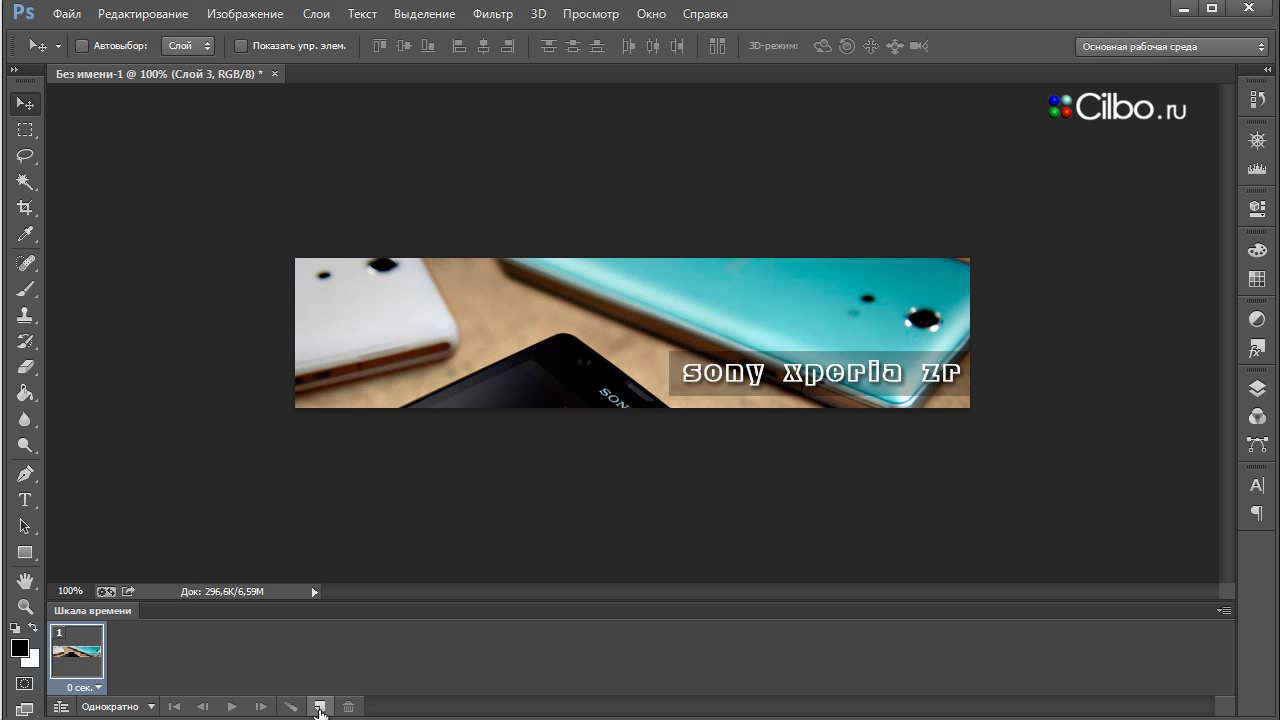
pyautogui.click(320, 707)
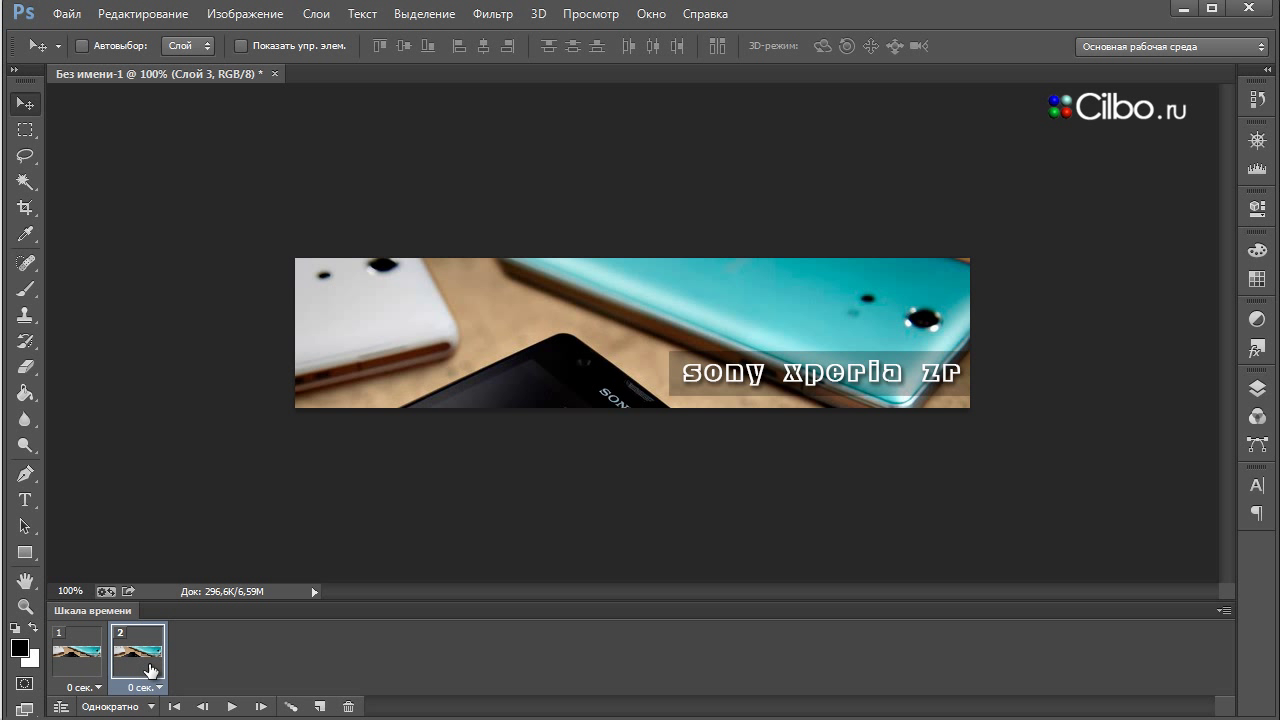
# In frame 2, shift Слой 3 to reveal the pink phone, then select frames 1 and 2
pyautogui.click(1257, 390)
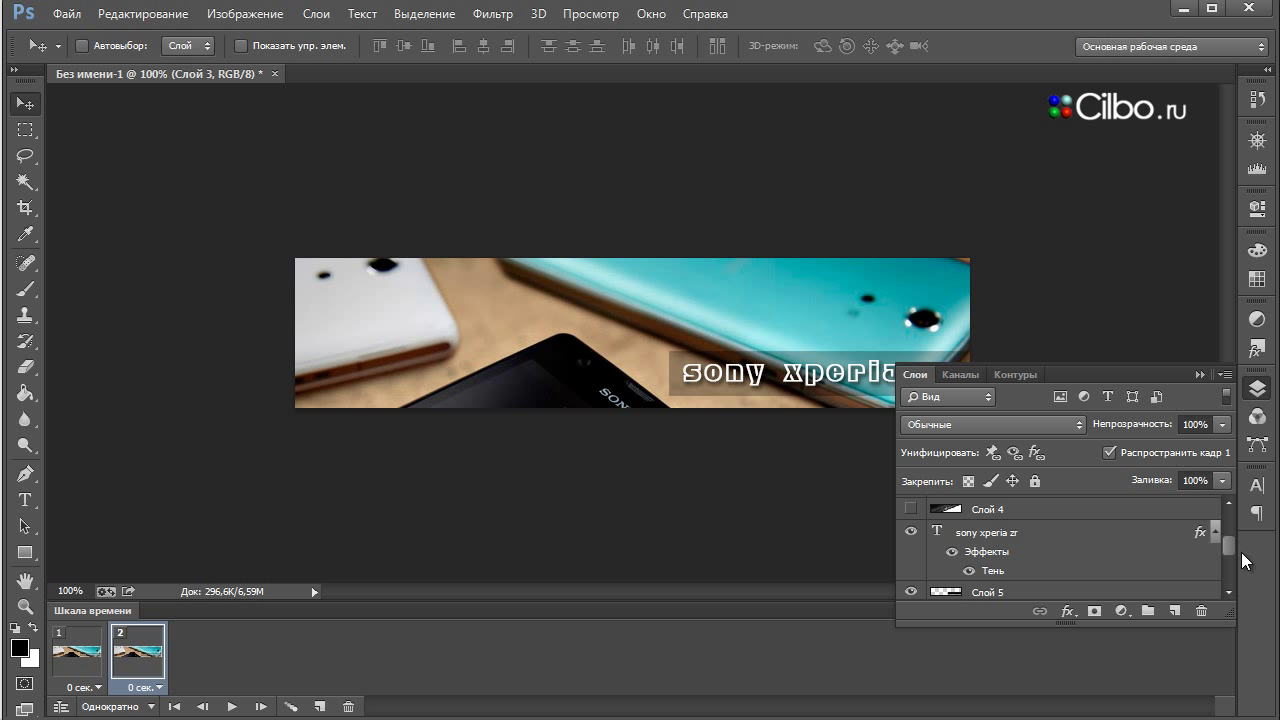
pyautogui.moveTo(1228, 541); pyautogui.dragTo(1227, 559)
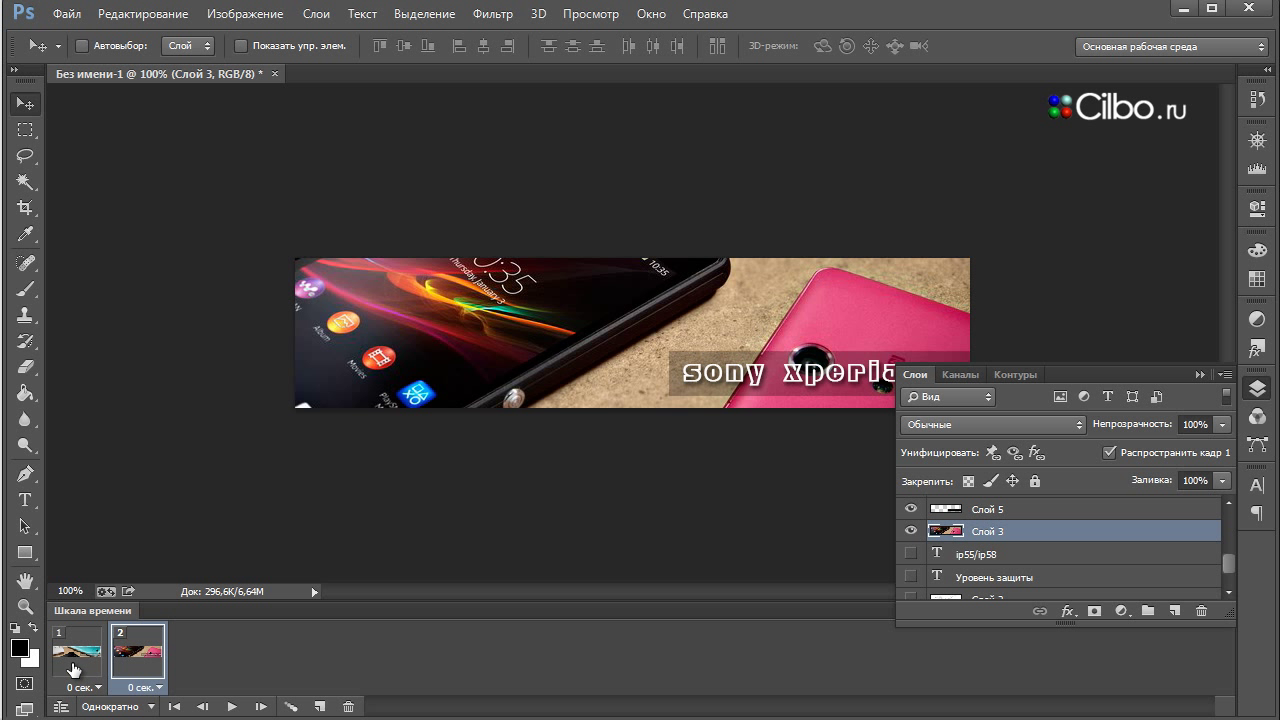
pyautogui.keyDown('shift'); pyautogui.click(77, 666); pyautogui.keyUp('shift')
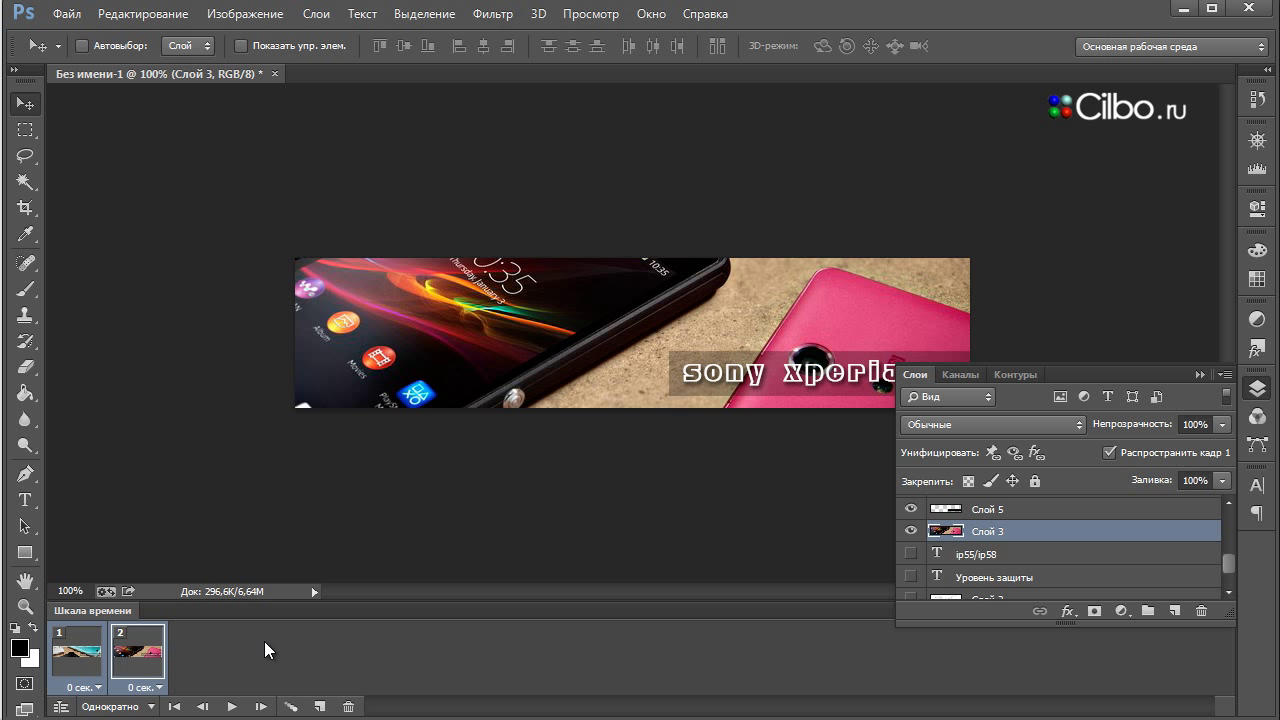
# Tween 5 in-between frames across all layers and attributes, giving seven frames
pyautogui.click(289, 707)
pyautogui.click(290, 707)
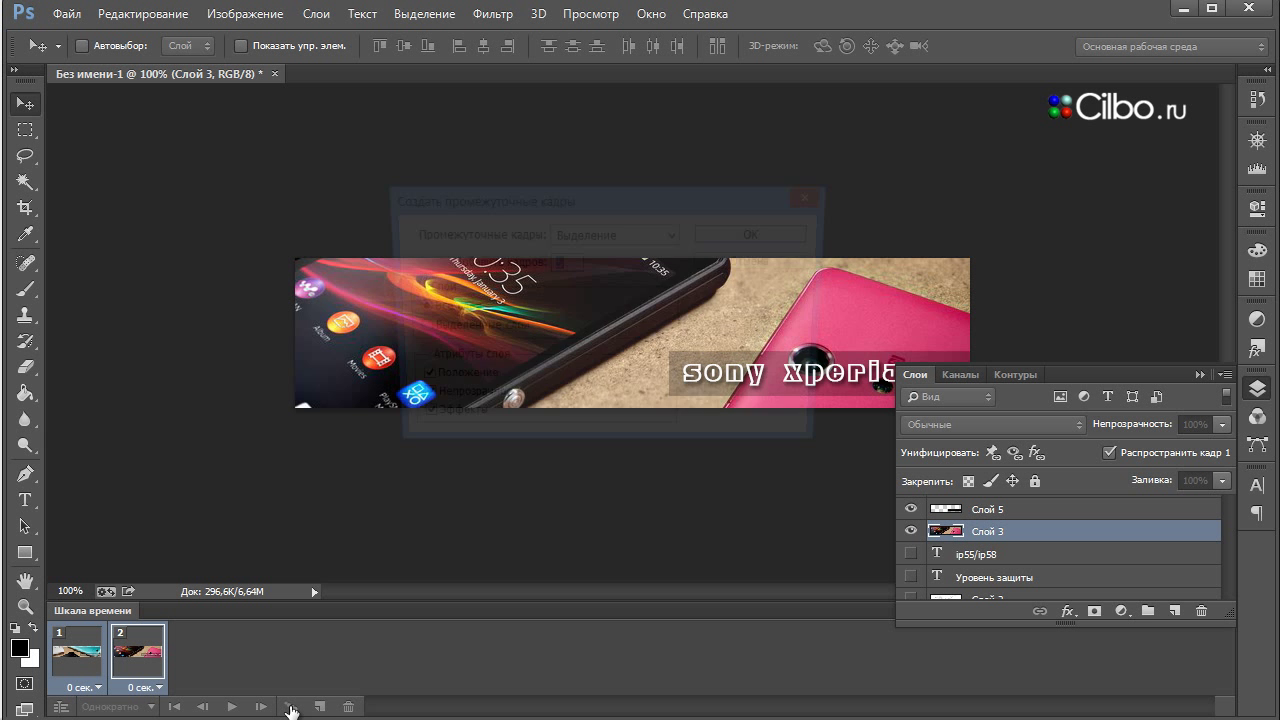
pyautogui.press('BackSpace')
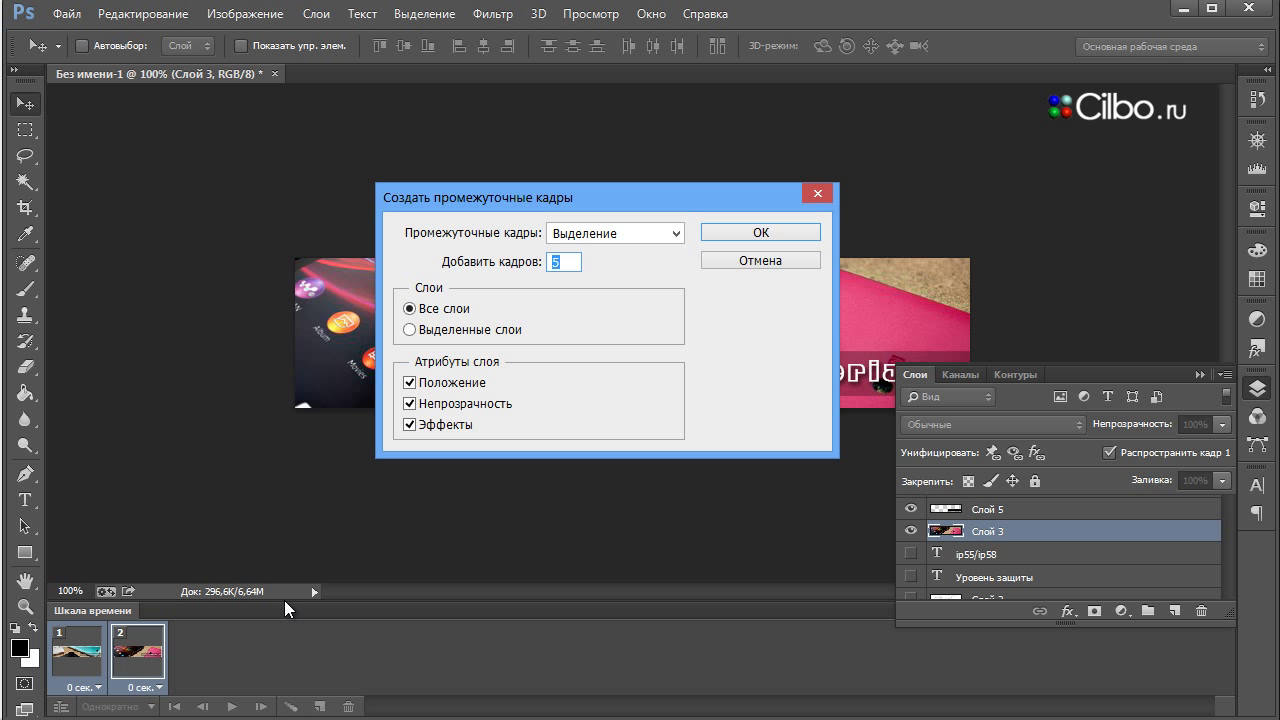
pyautogui.write('5')
pyautogui.click(758, 233)
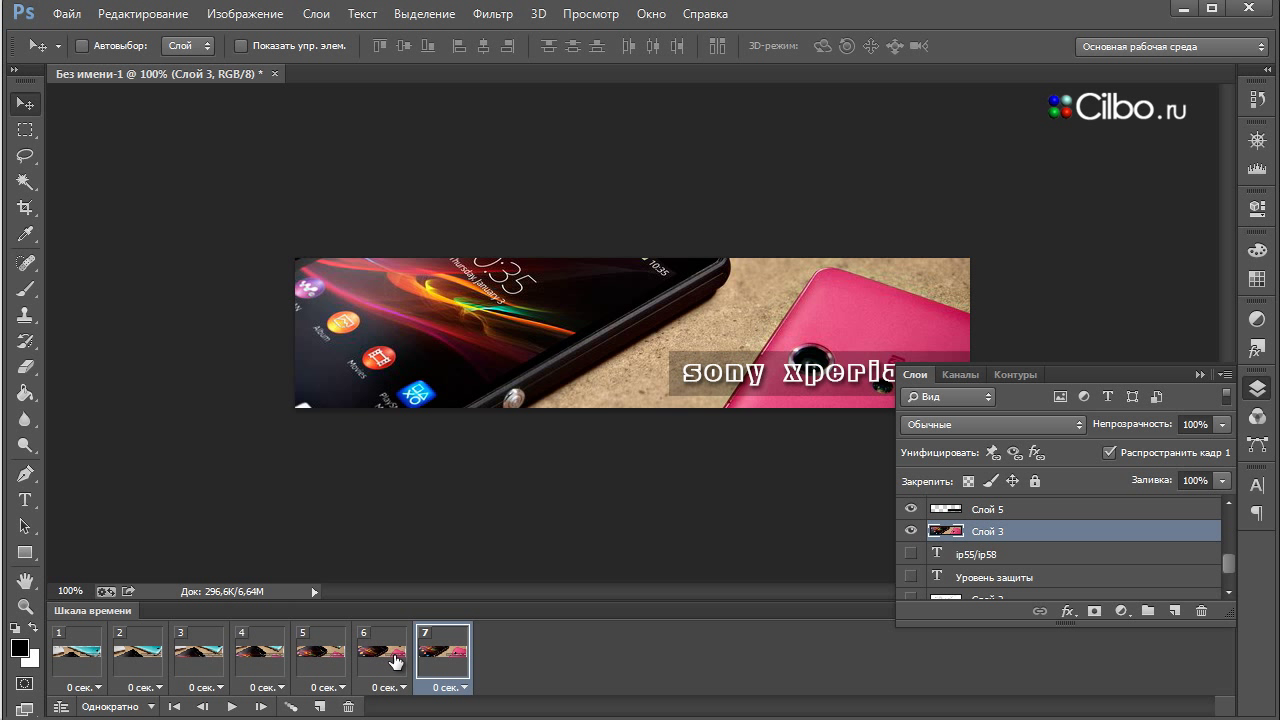
# Hold frame 1 for 2 seconds and frames 2–6 for 0.1 seconds each
pyautogui.click(91, 668)
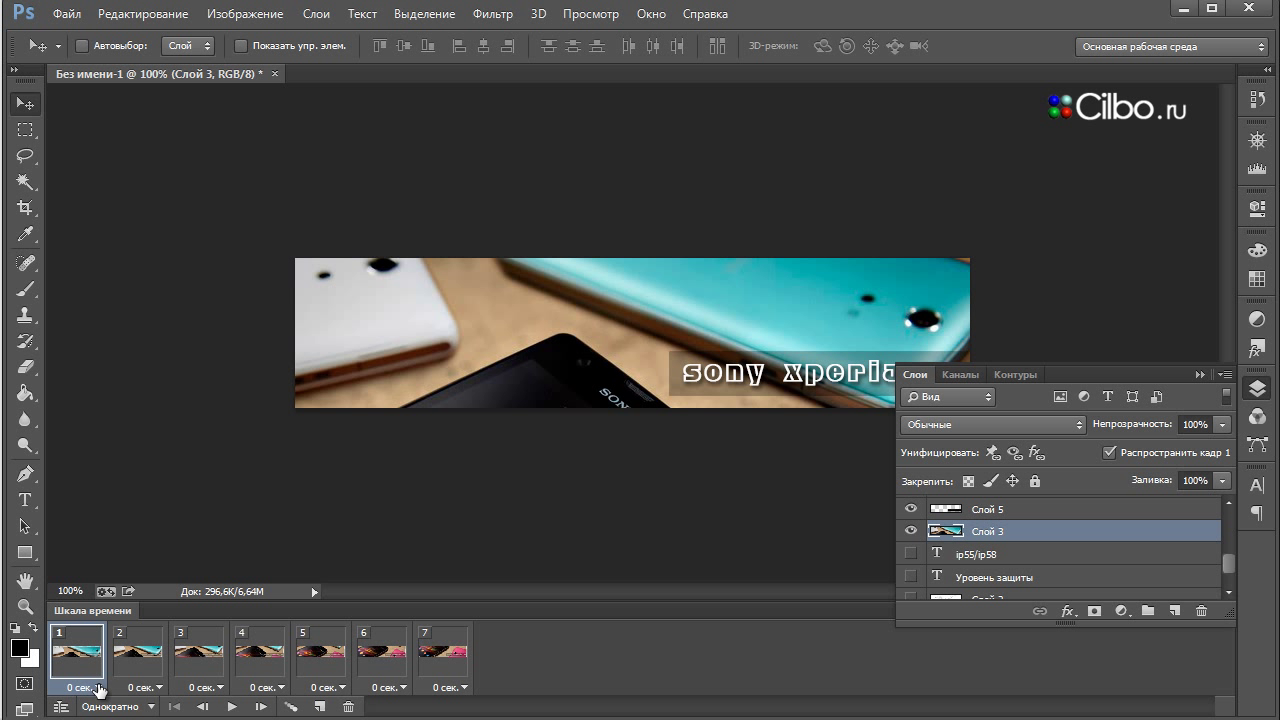
pyautogui.click(100, 687)
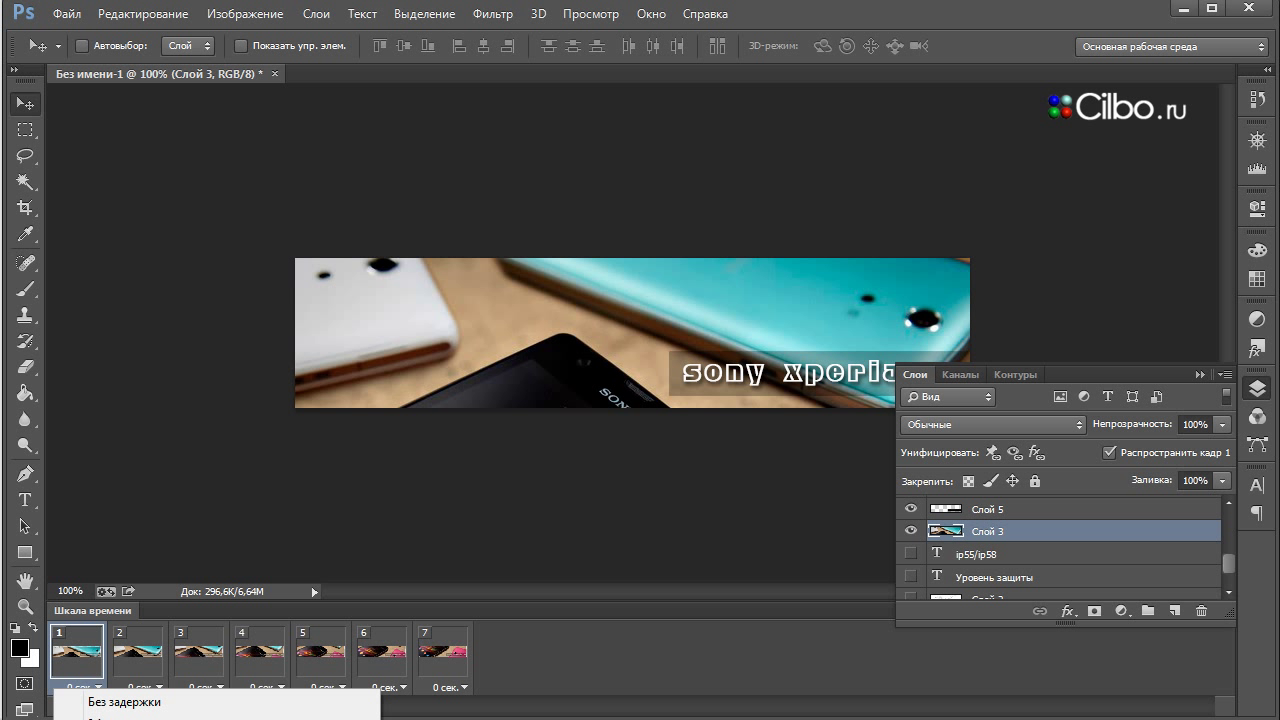
pyautogui.click(110, 719)
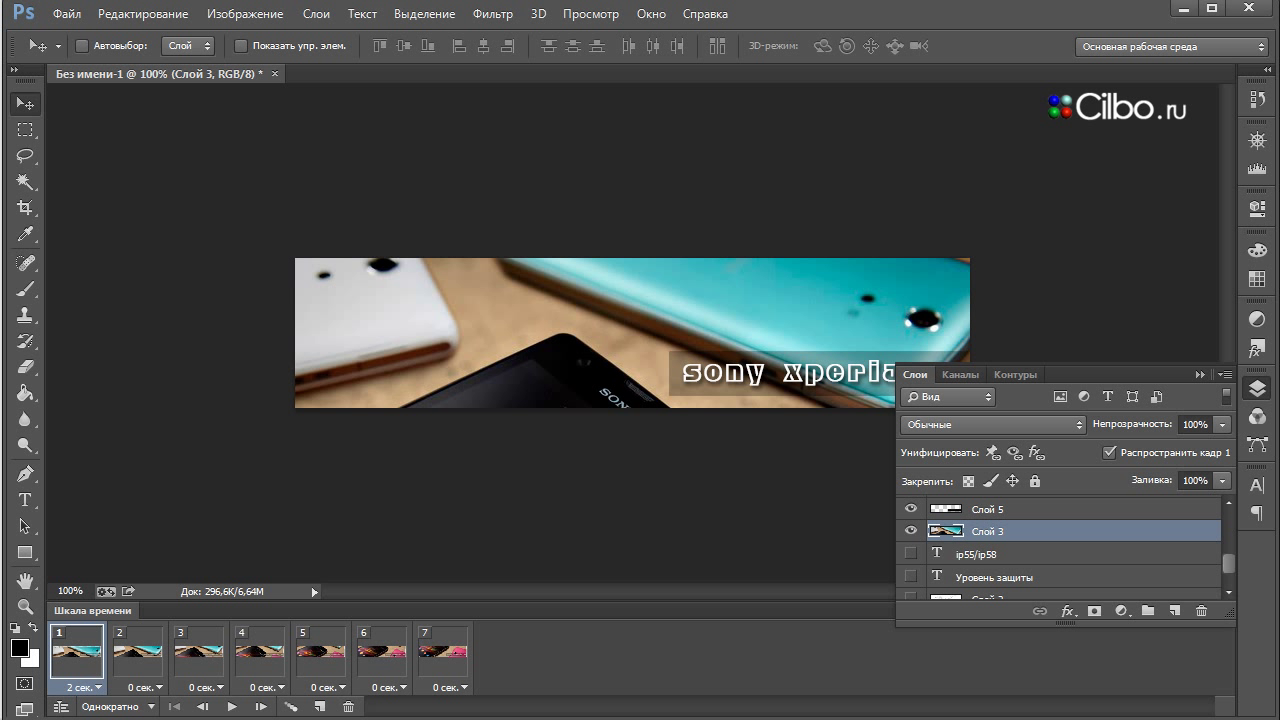
pyautogui.click(161, 690)
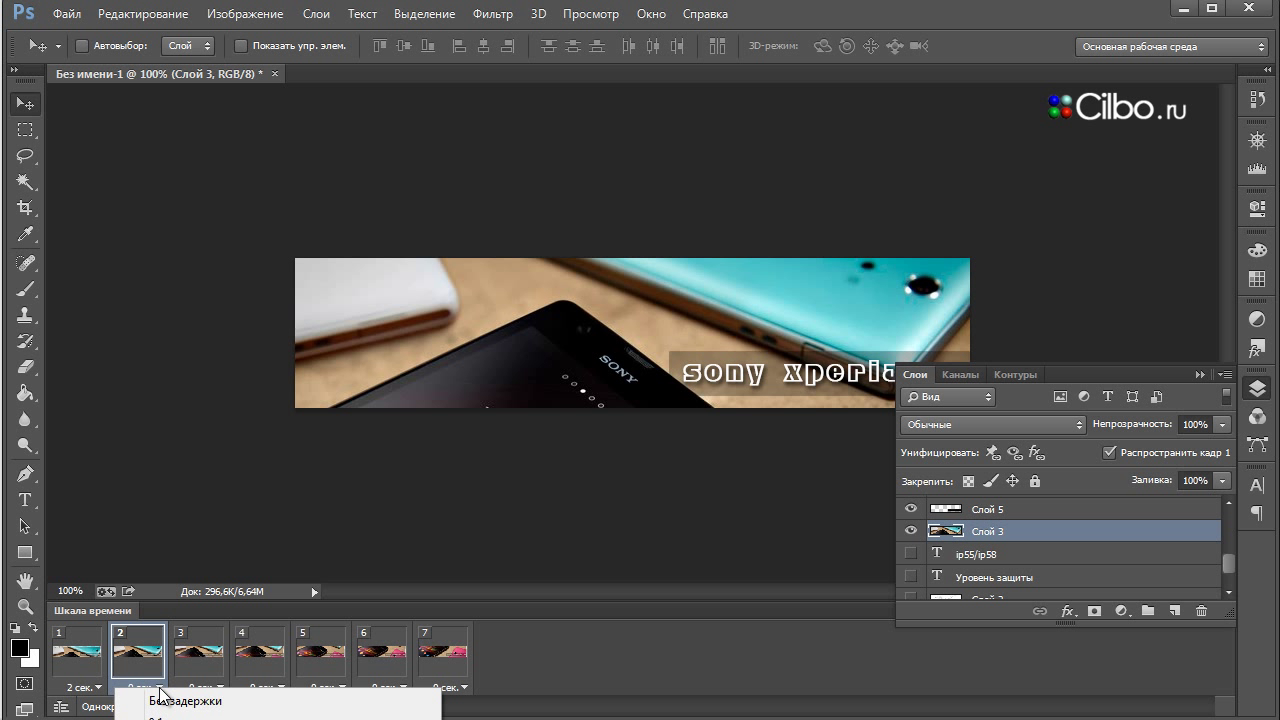
pyautogui.click(165, 718)
pyautogui.click(220, 688)
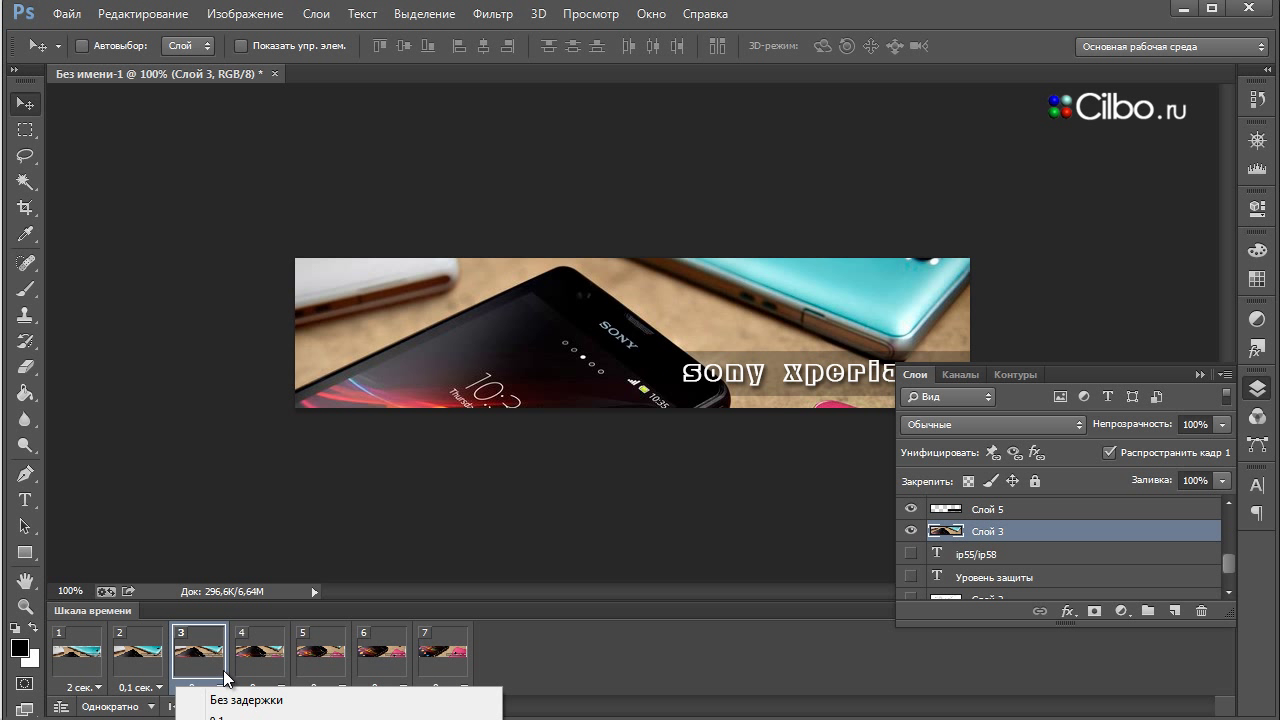
pyautogui.click(215, 718)
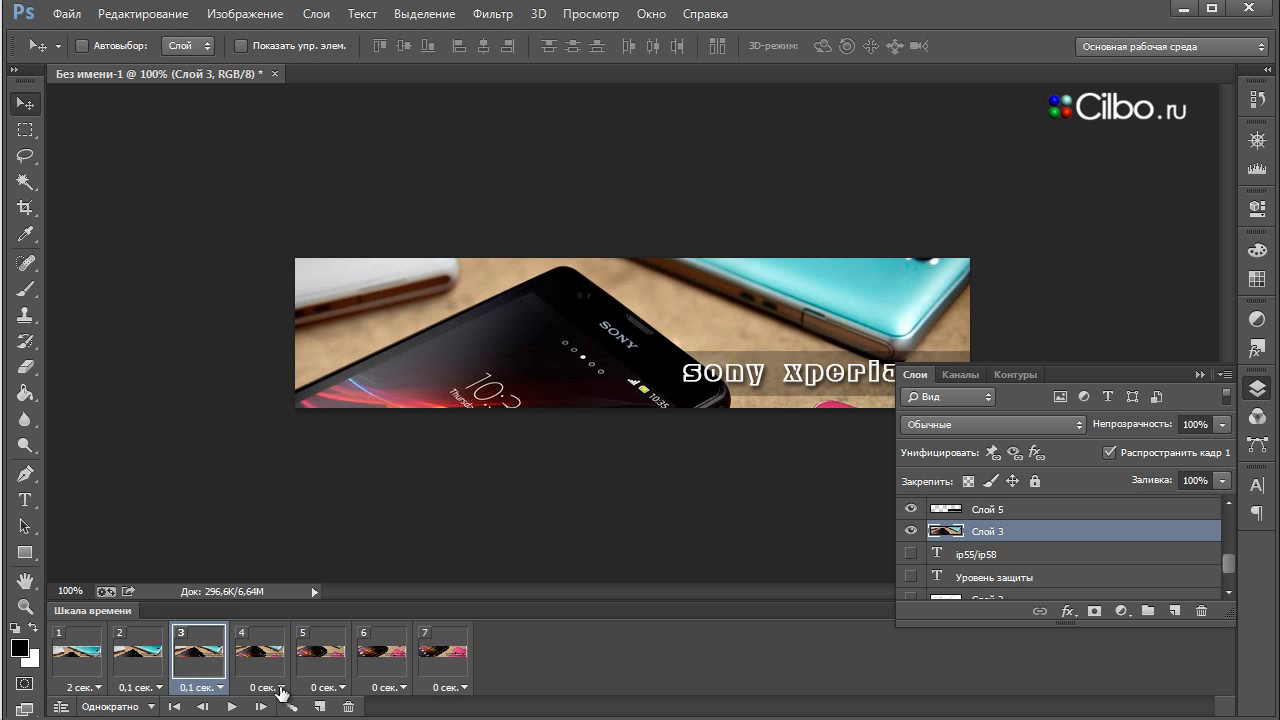
pyautogui.click(265, 688)
pyautogui.click(280, 718)
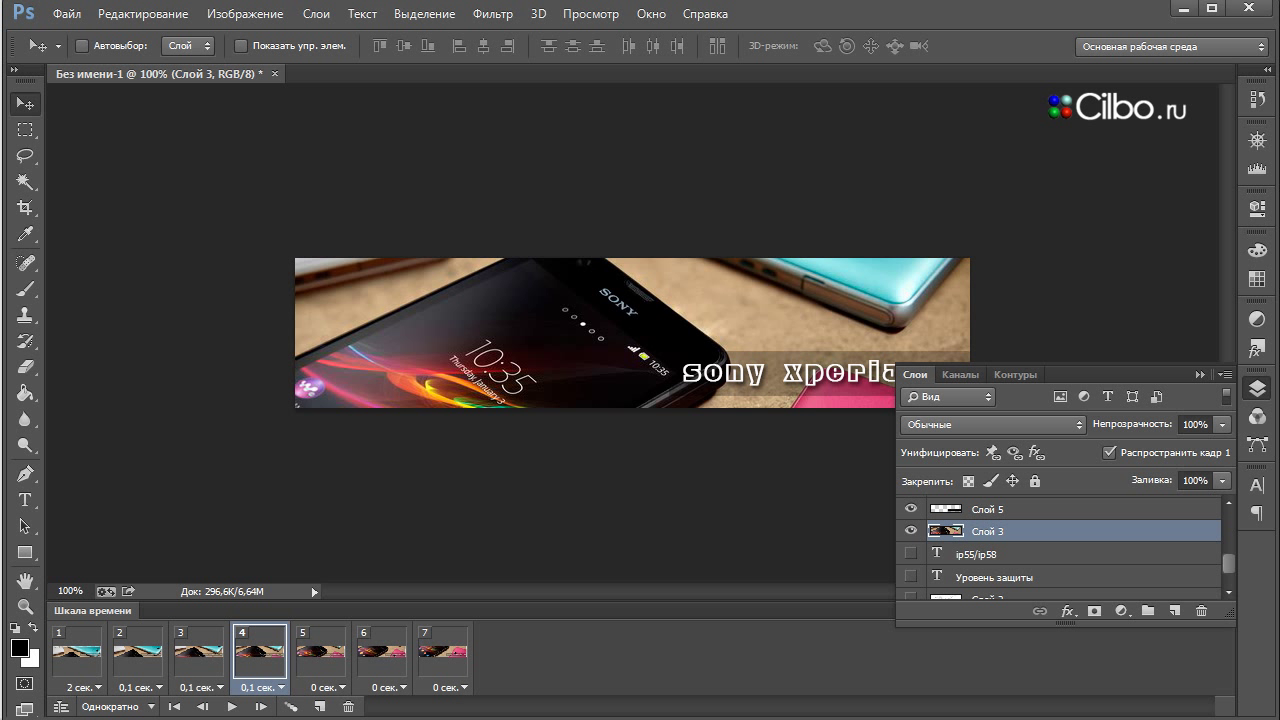
pyautogui.click(341, 688)
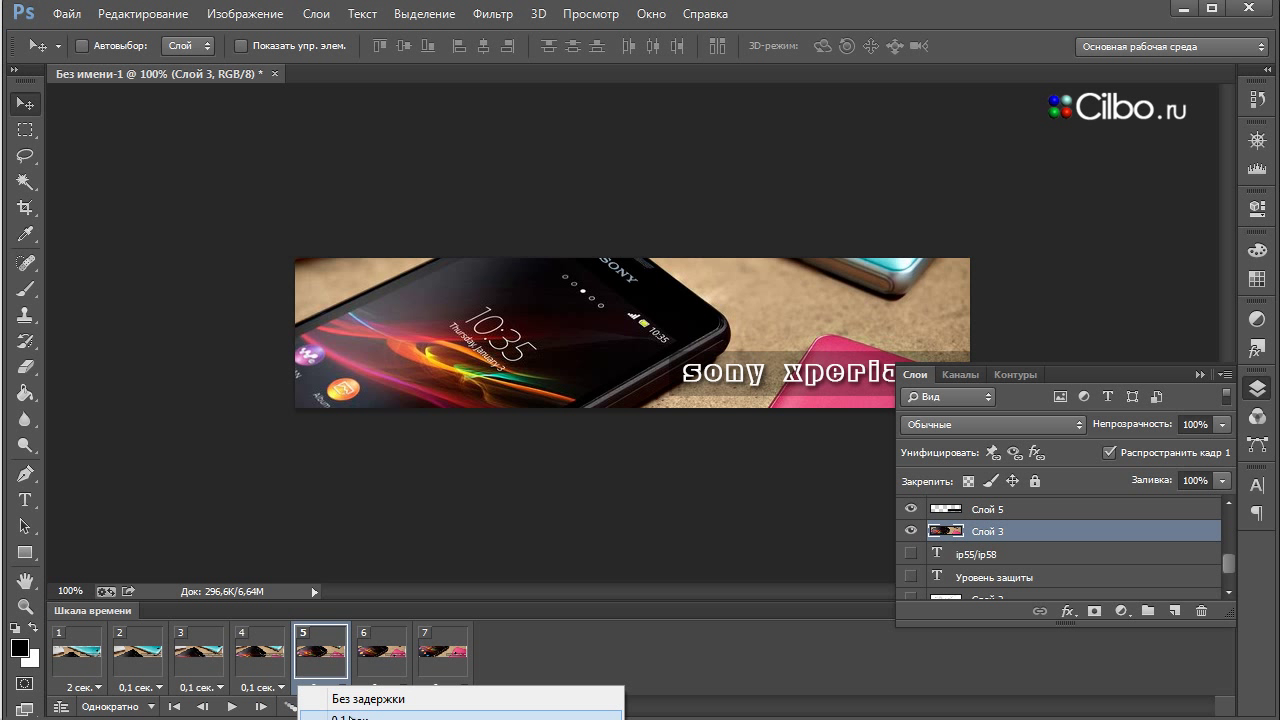
pyautogui.click(345, 717)
pyautogui.click(400, 688)
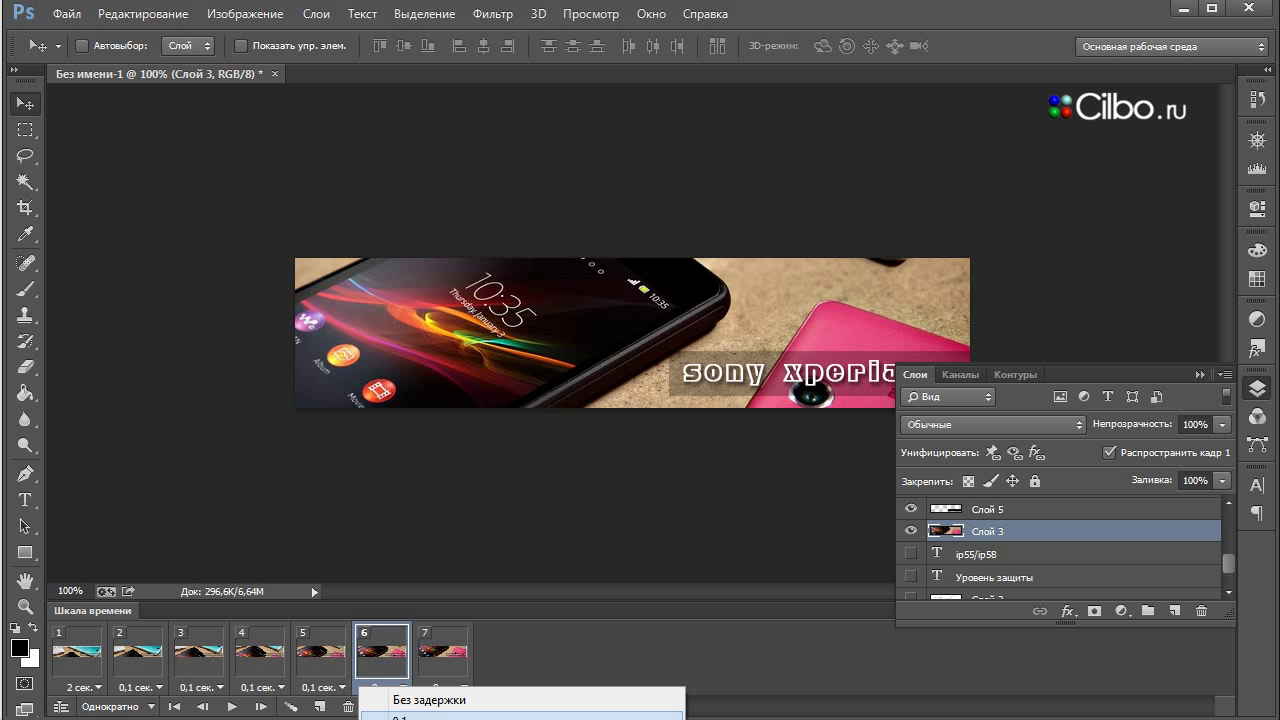
pyautogui.click(405, 717)
# Hold frame 7 for 5 seconds and set the animation to loop Forever
pyautogui.click(462, 688)
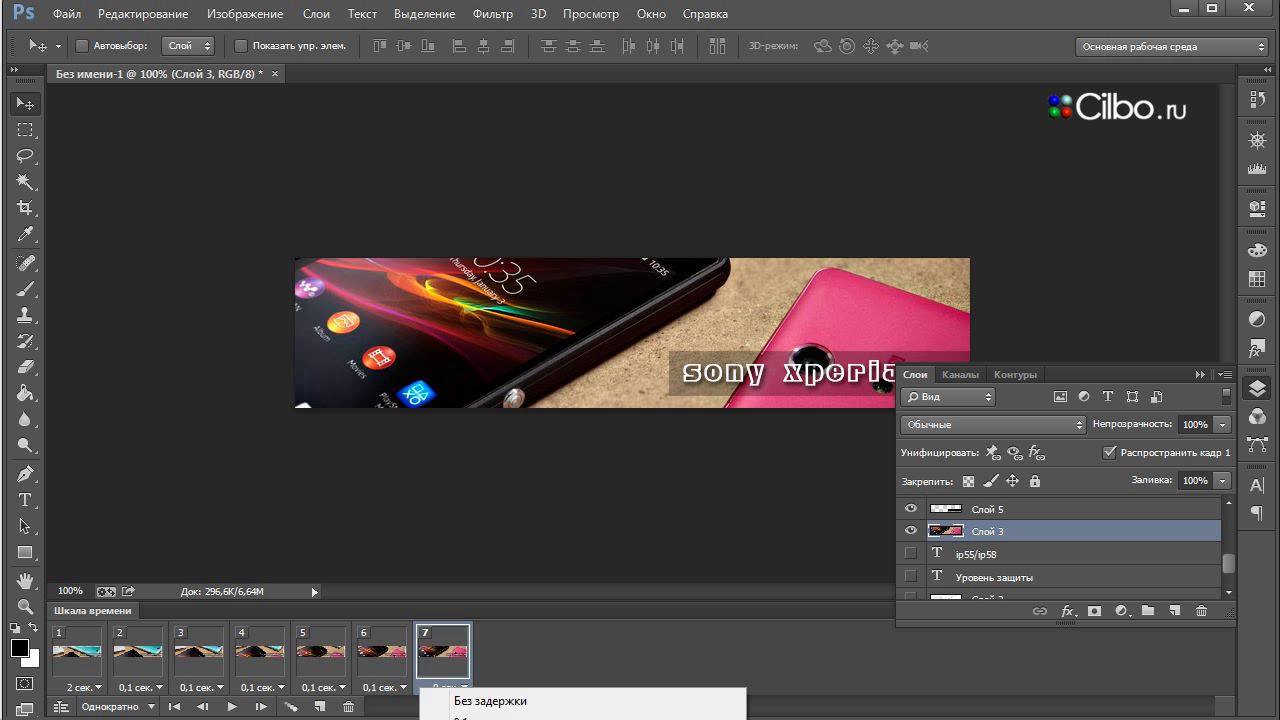
pyautogui.click(480, 718)
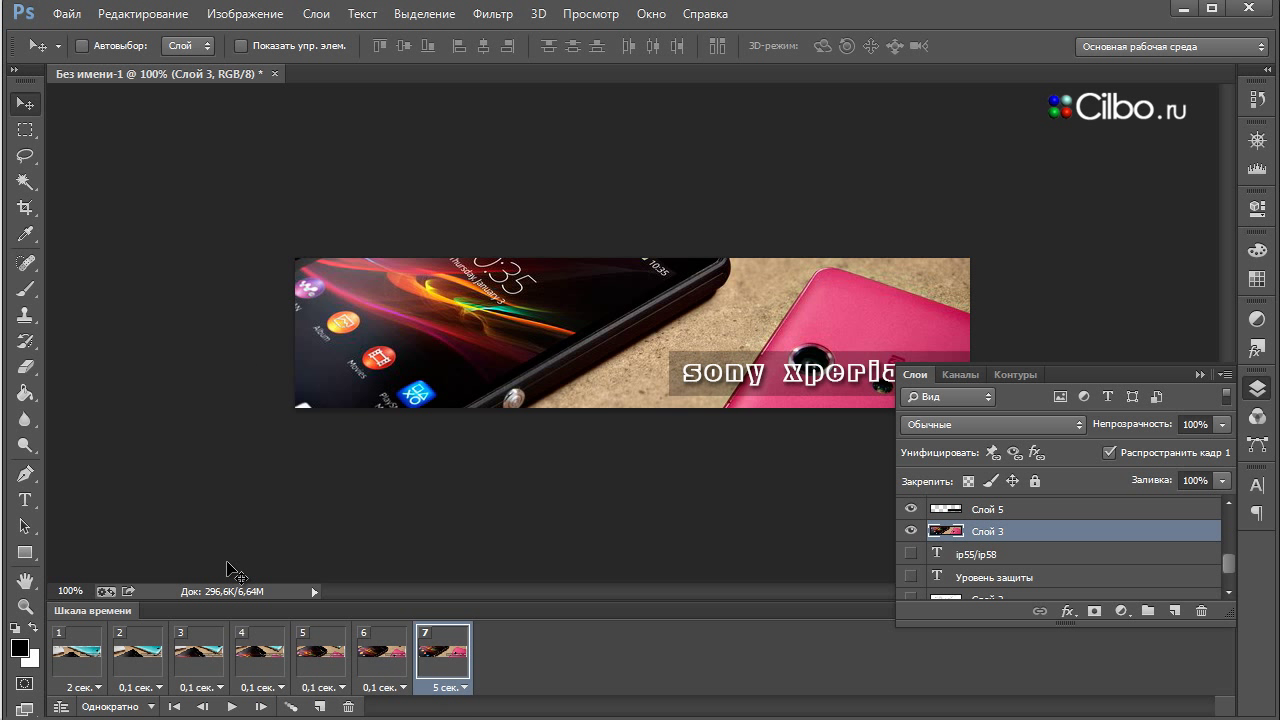
pyautogui.click(153, 708)
pyautogui.click(110, 718)
# Play and stop a preview of the animation, then duplicate frame 7 as frame 8
pyautogui.click(233, 707)
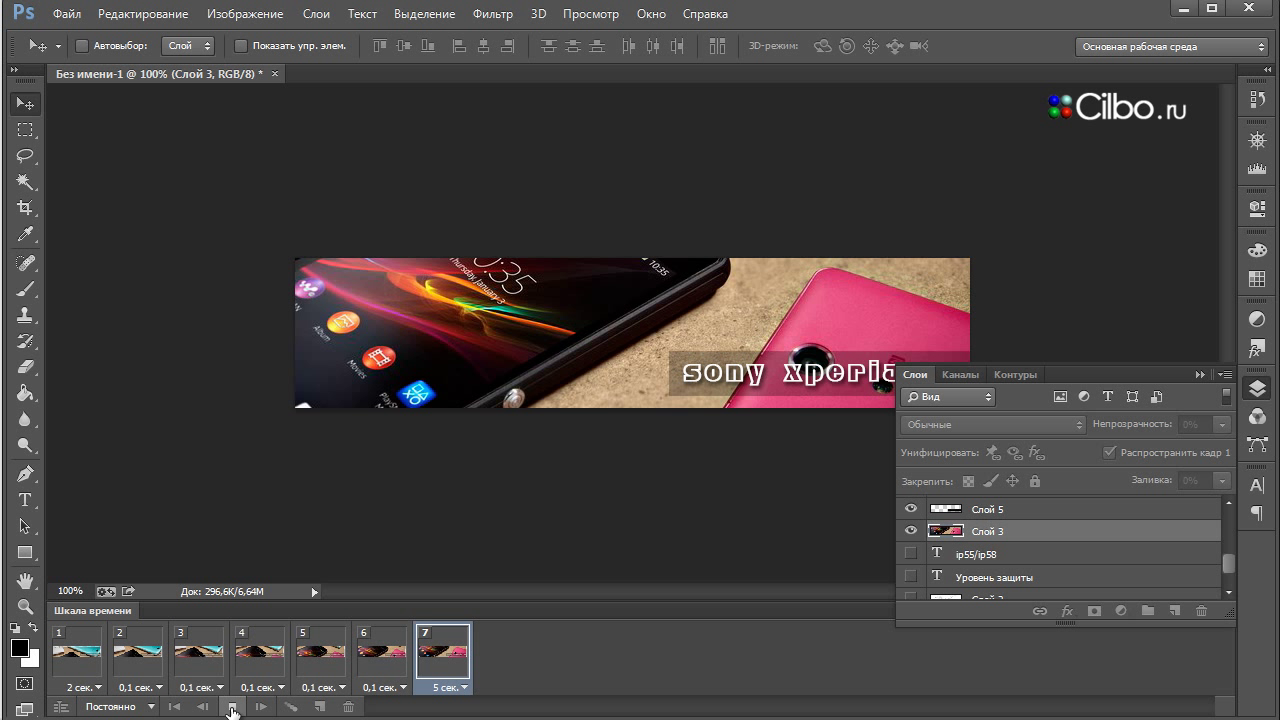
pyautogui.click(233, 708)
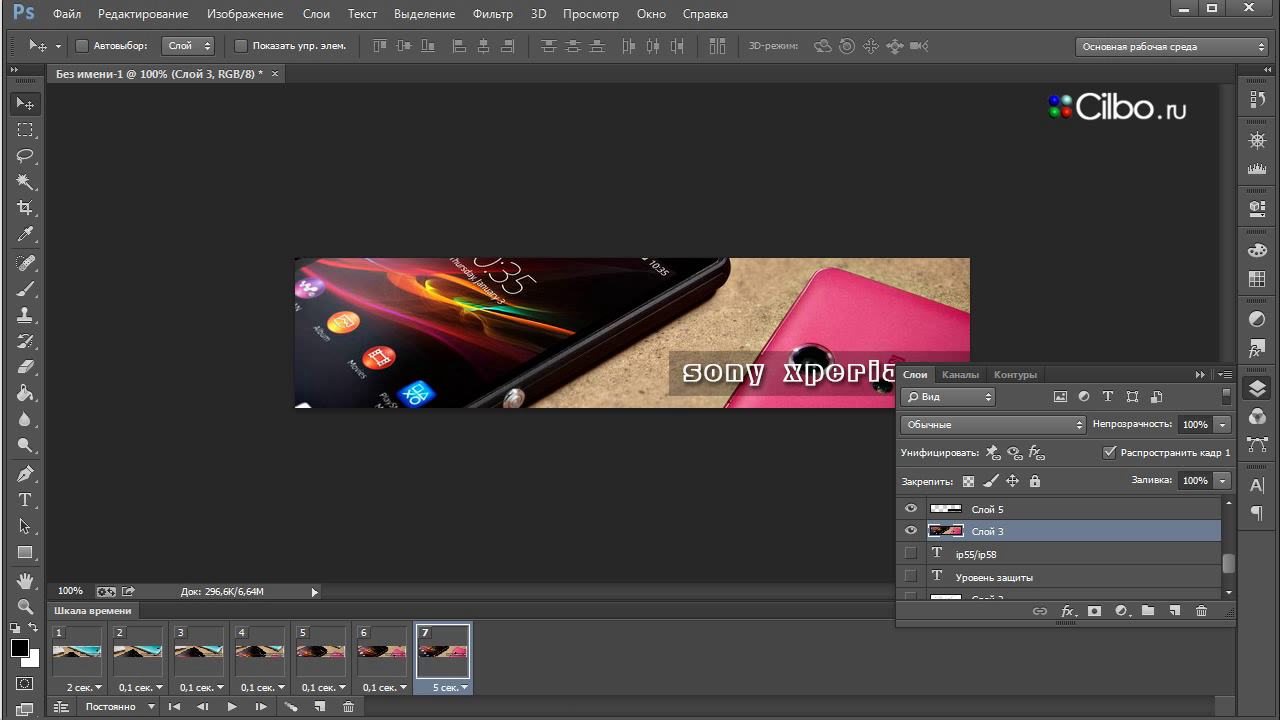
pyautogui.click(320, 708)
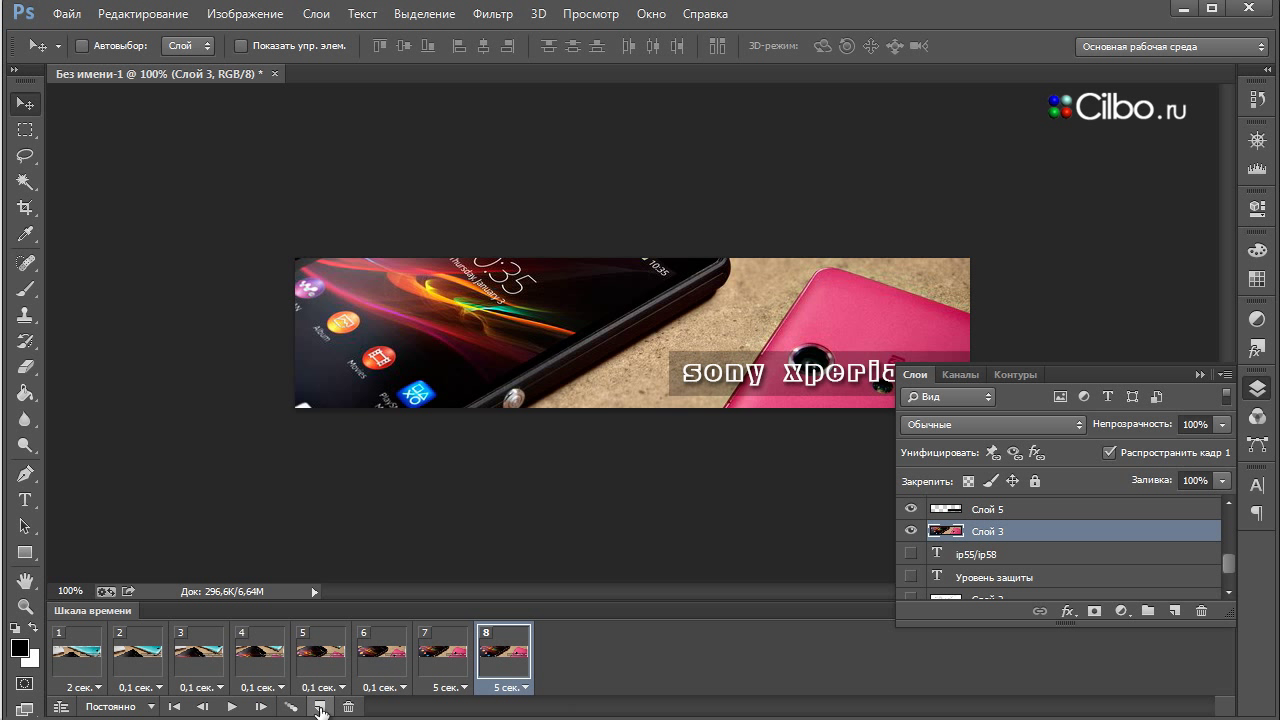
# In frame 8, hide the photo, grey box and title; show the water splash, Уровень защиты and ip55/ip58
pyautogui.click(911, 511)
pyautogui.click(910, 532)
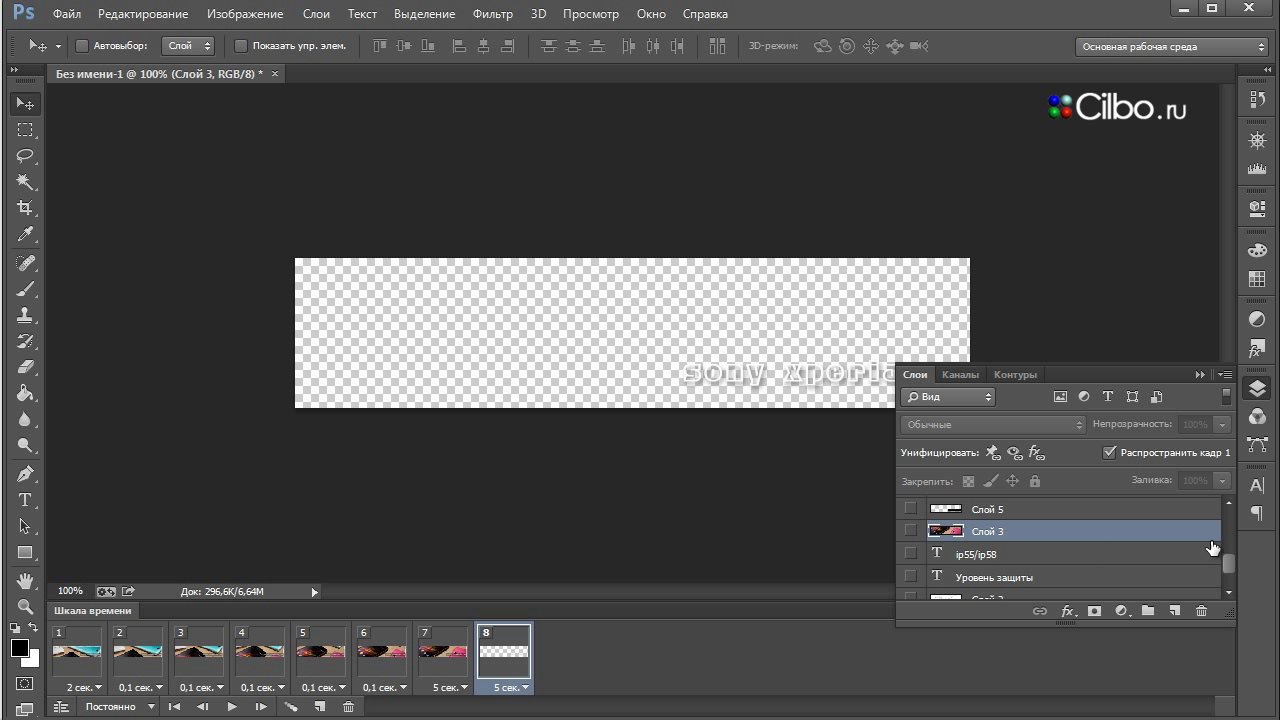
pyautogui.moveTo(1226, 561); pyautogui.dragTo(1229, 549)
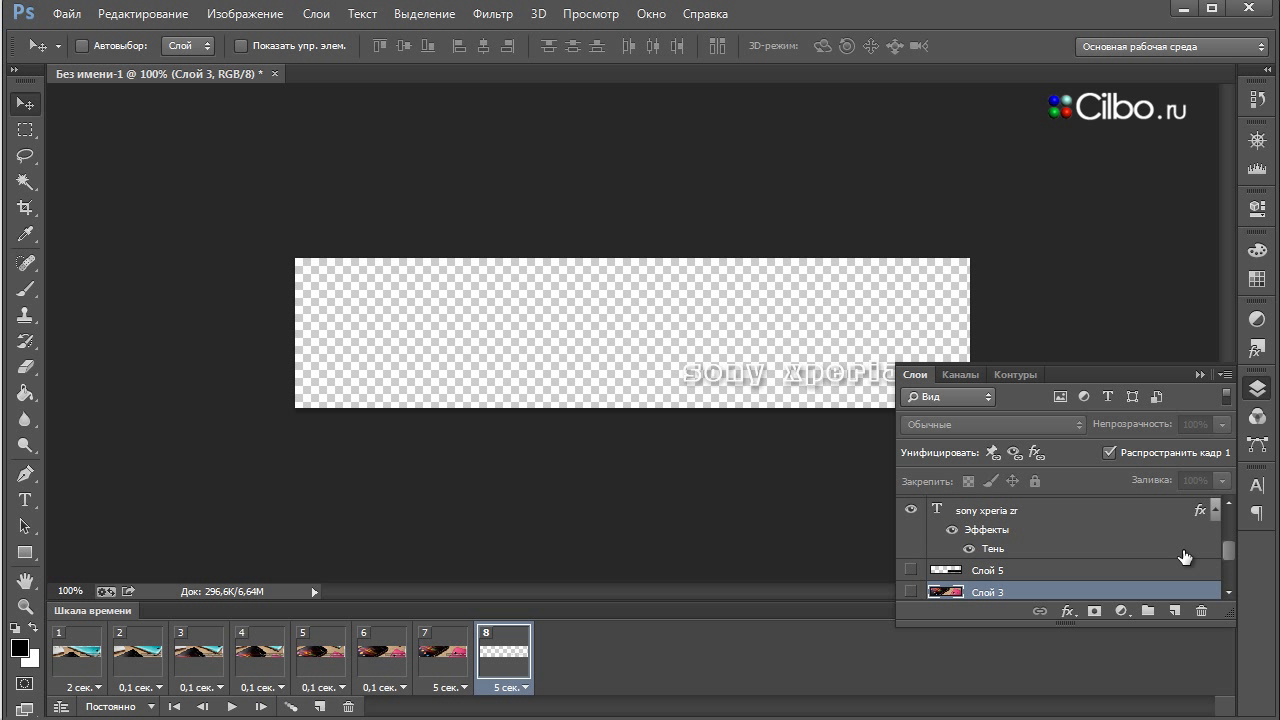
pyautogui.click(910, 511)
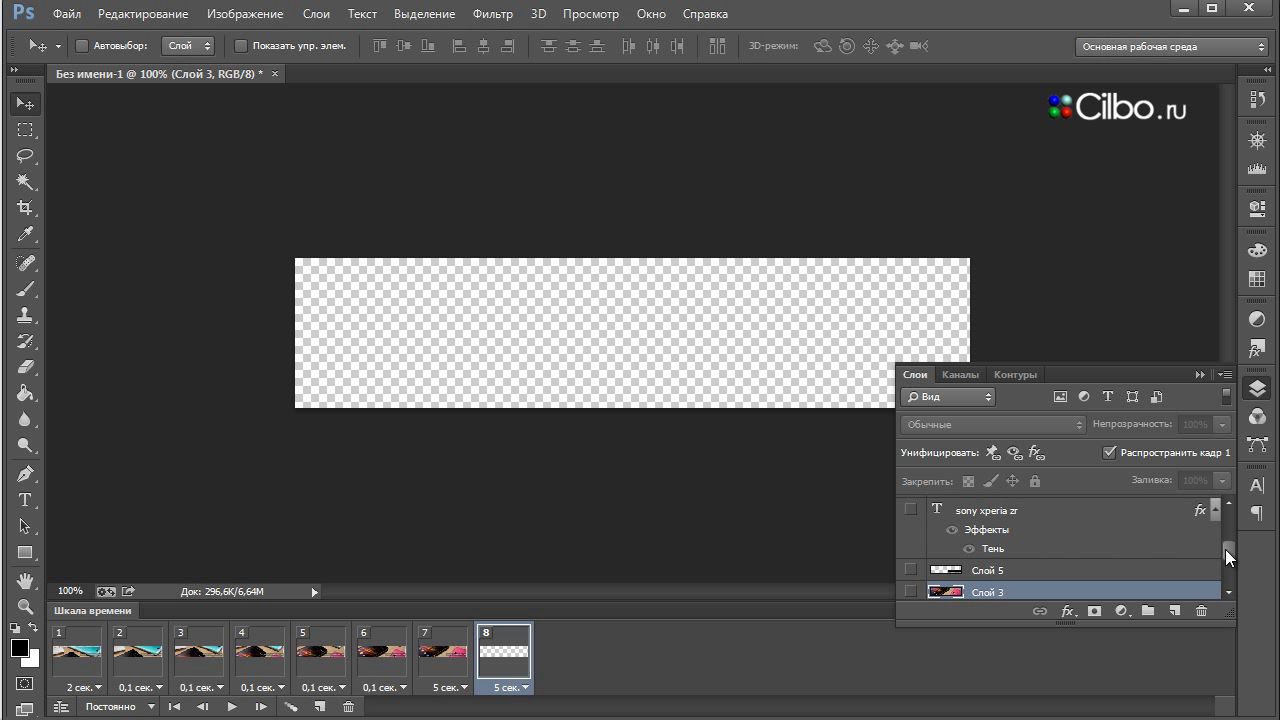
pyautogui.moveTo(1227, 549); pyautogui.dragTo(1231, 577)
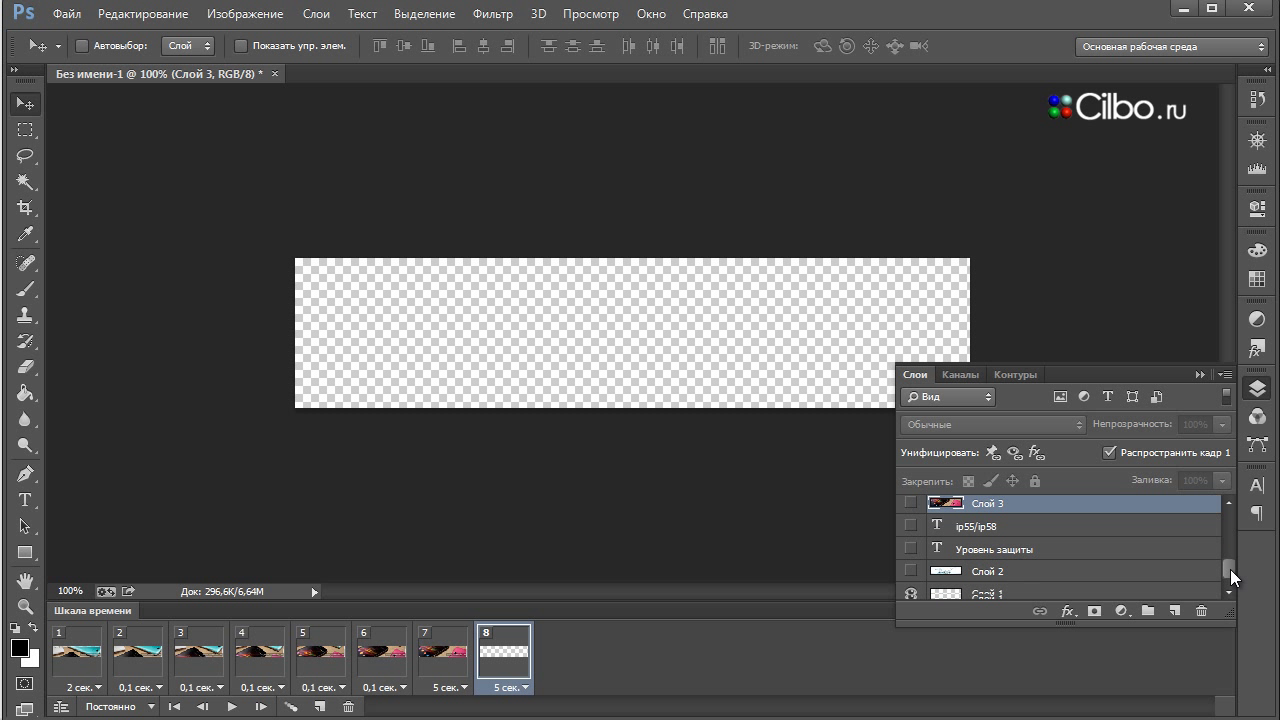
pyautogui.click(910, 566)
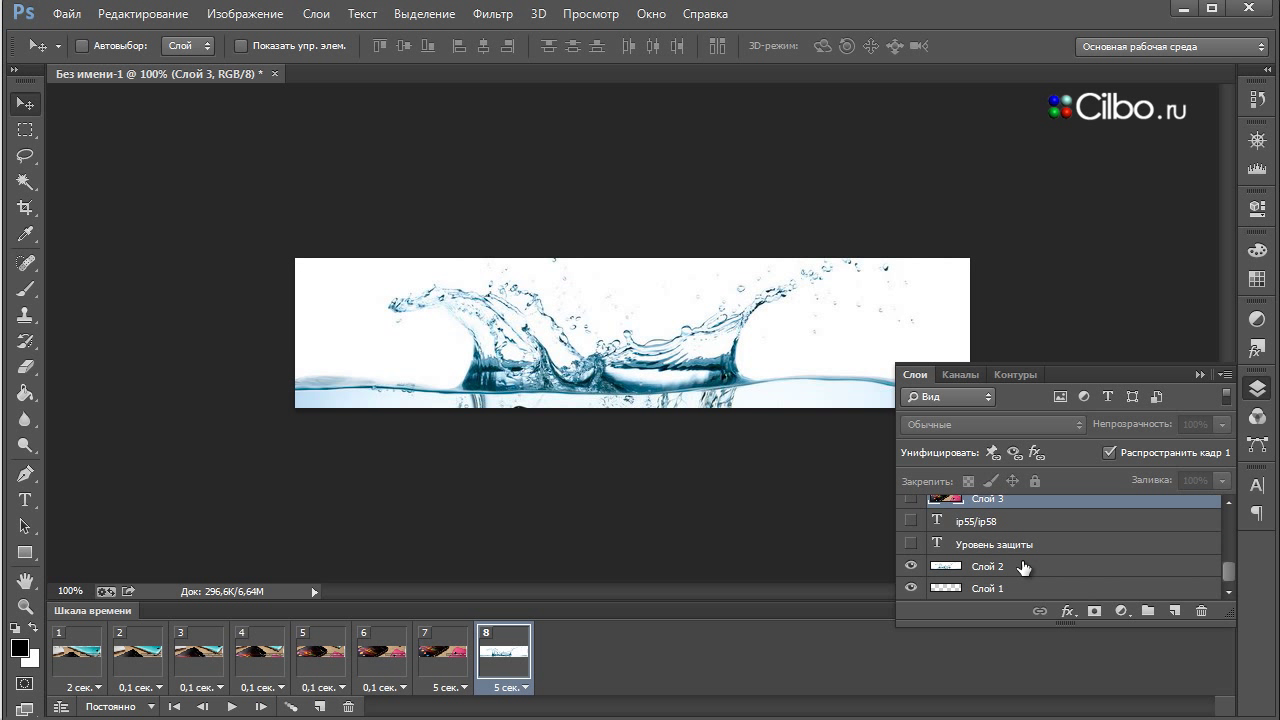
pyautogui.click(910, 544)
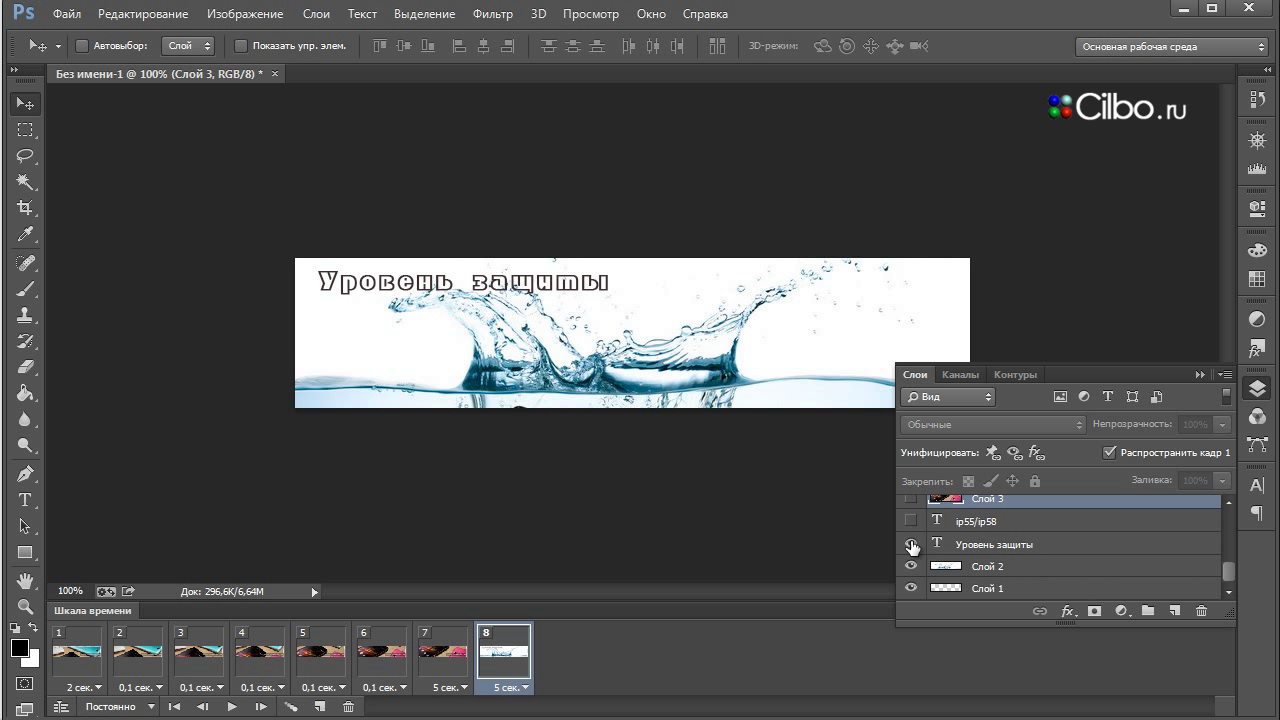
pyautogui.click(910, 521)
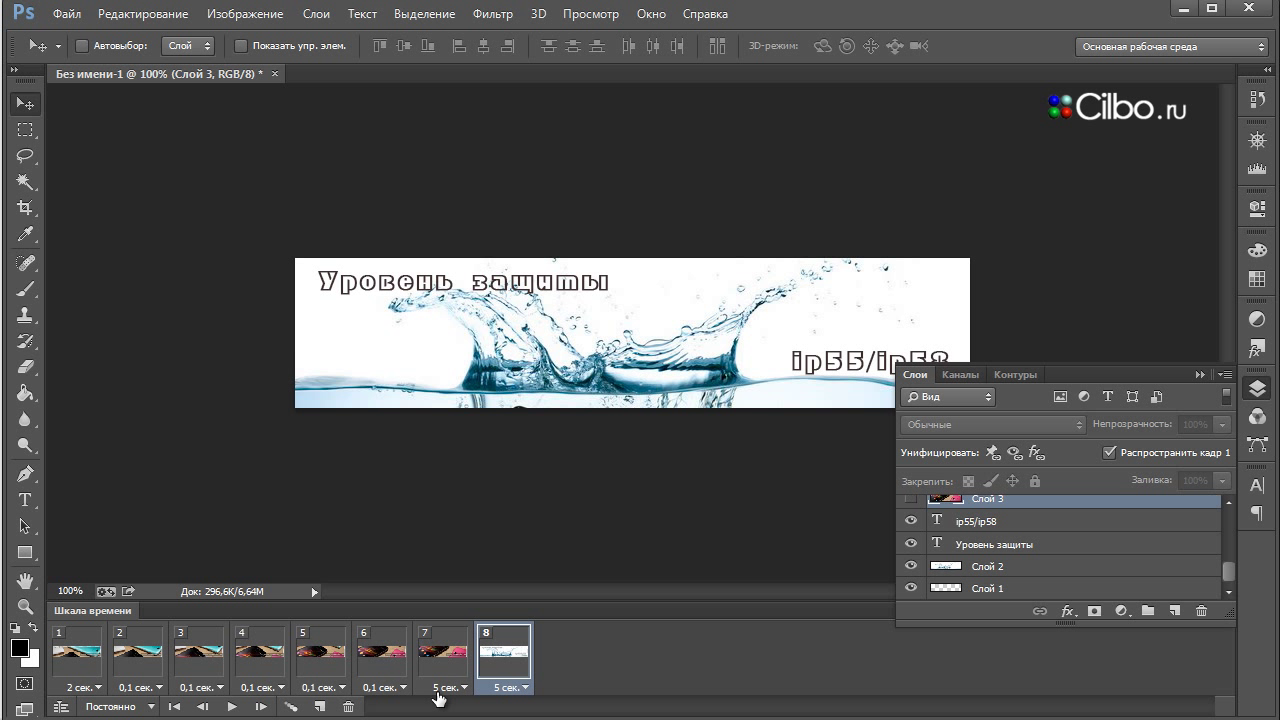
# Tween three blended frames between frames 7 and 8
pyautogui.keyDown('shift'); pyautogui.click(446, 660); pyautogui.keyUp('shift')
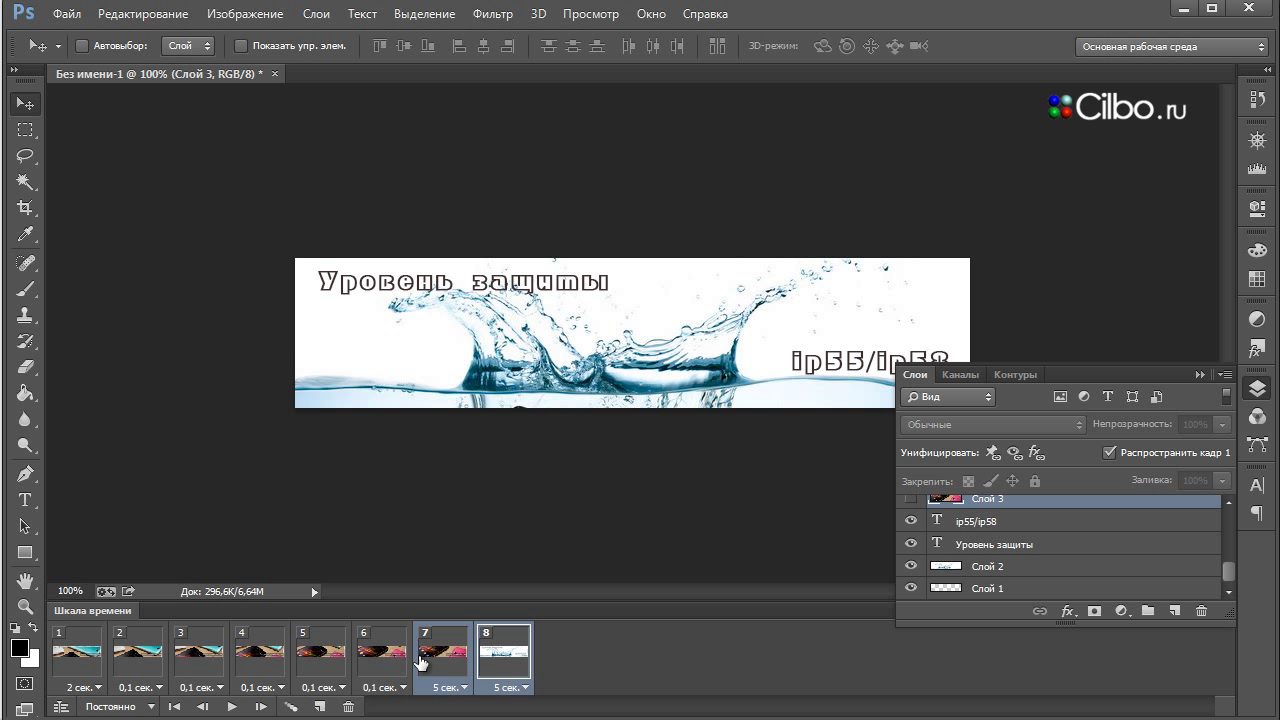
pyautogui.click(292, 706)
pyautogui.write('3')
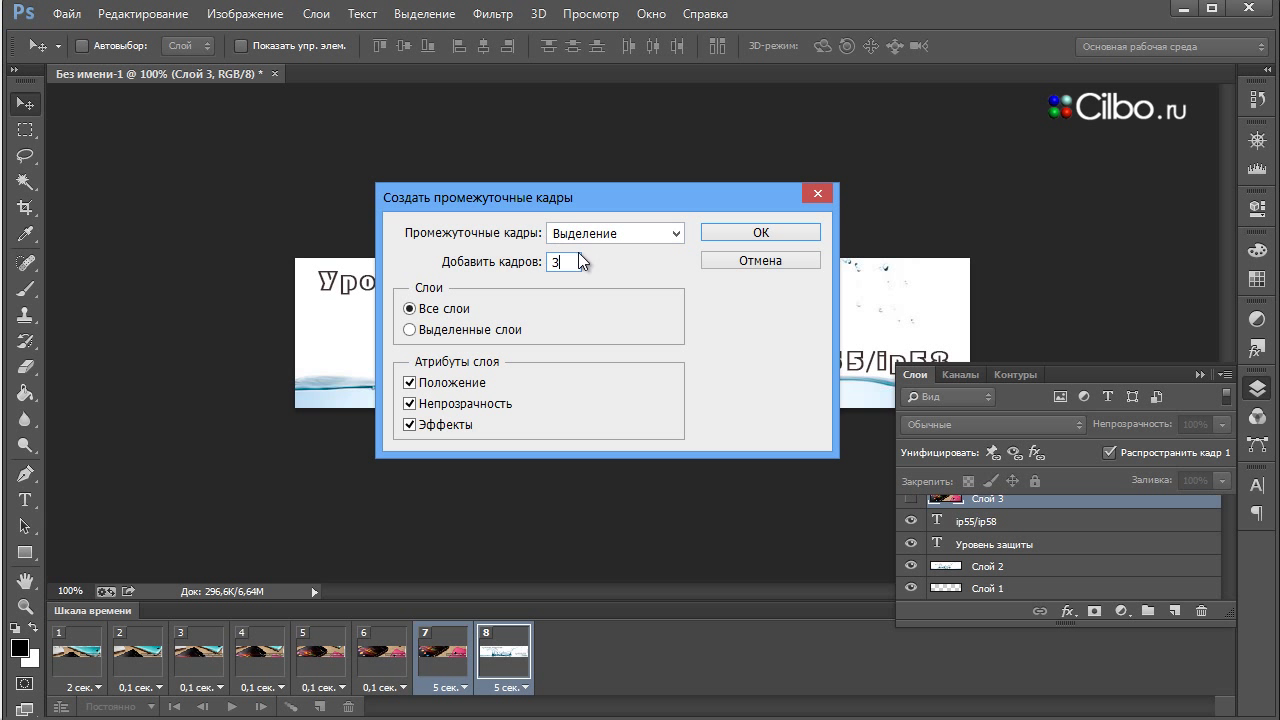
pyautogui.click(750, 238)
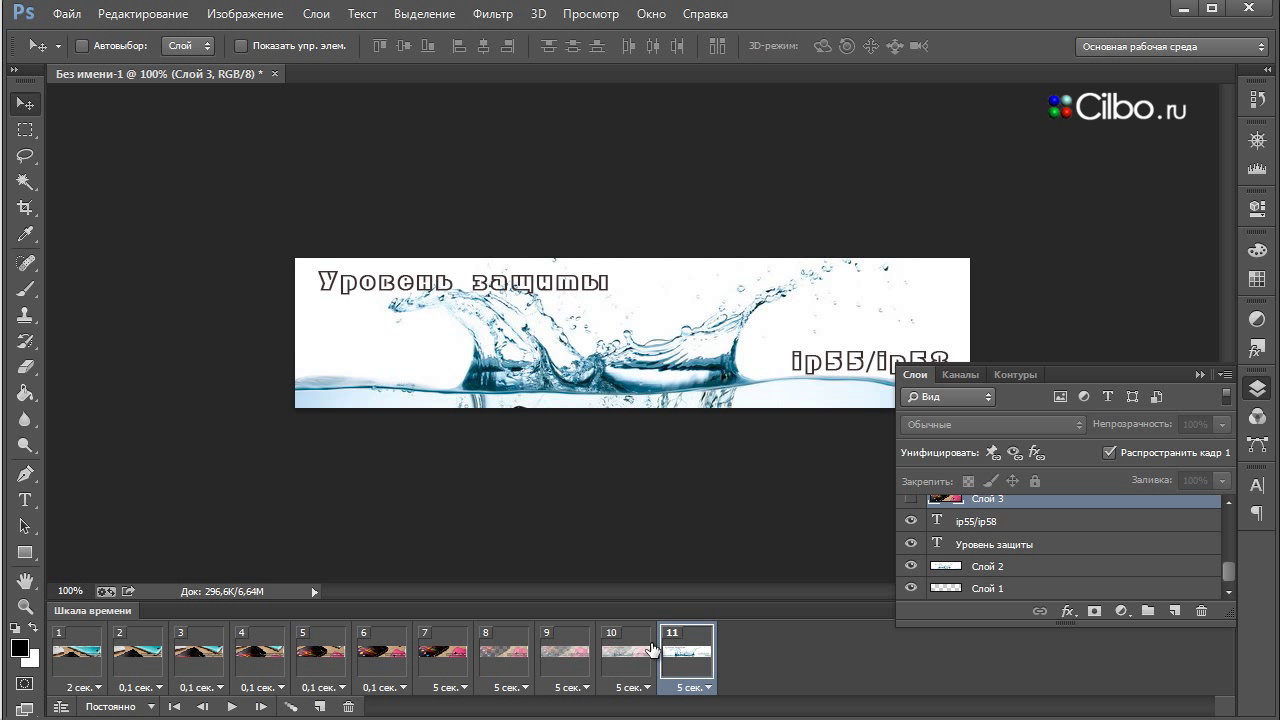
# Set frames 8–10 to 0,1 seconds and the final frame 11 to a custom 3 seconds
pyautogui.click(640, 688)
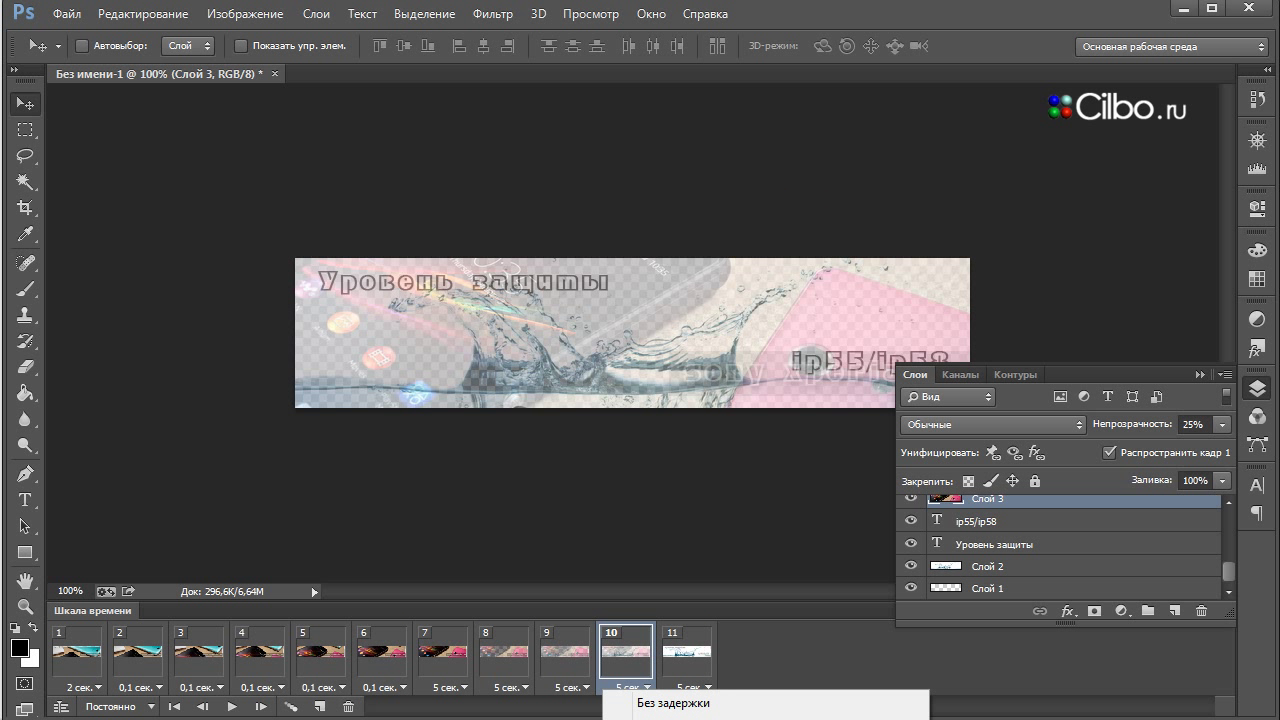
pyautogui.click(640, 717)
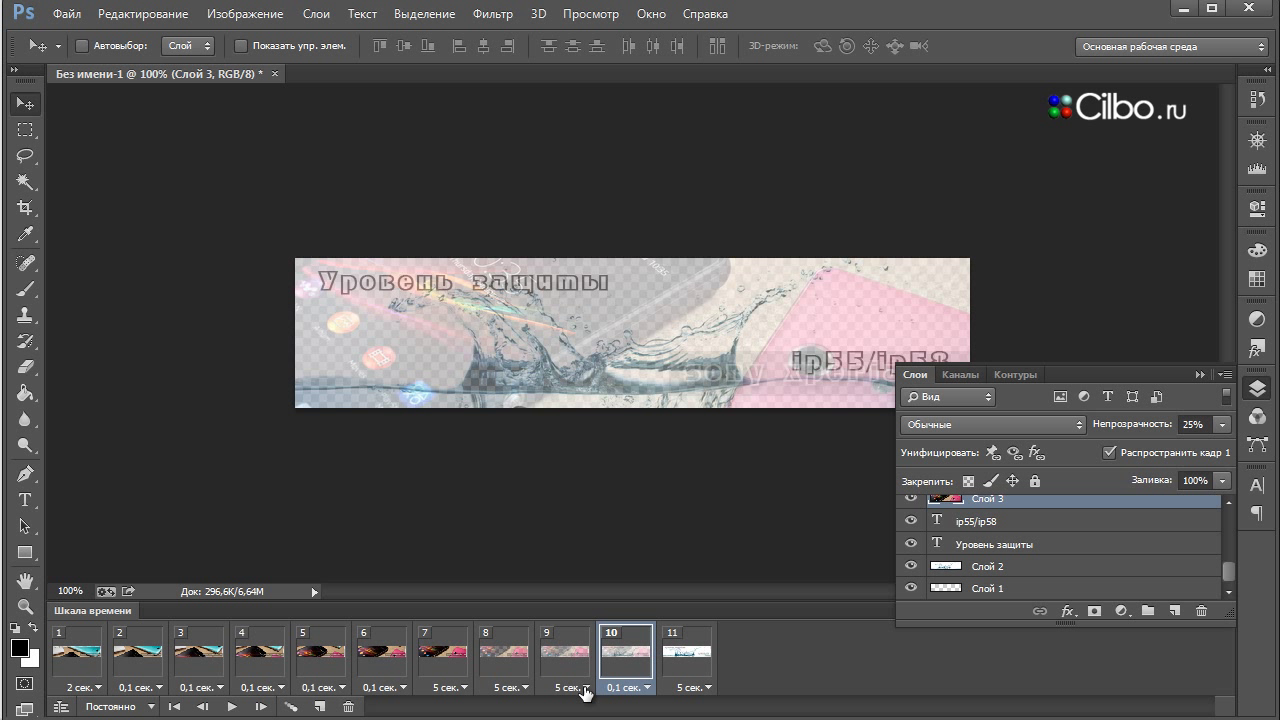
pyautogui.click(588, 688)
pyautogui.click(590, 717)
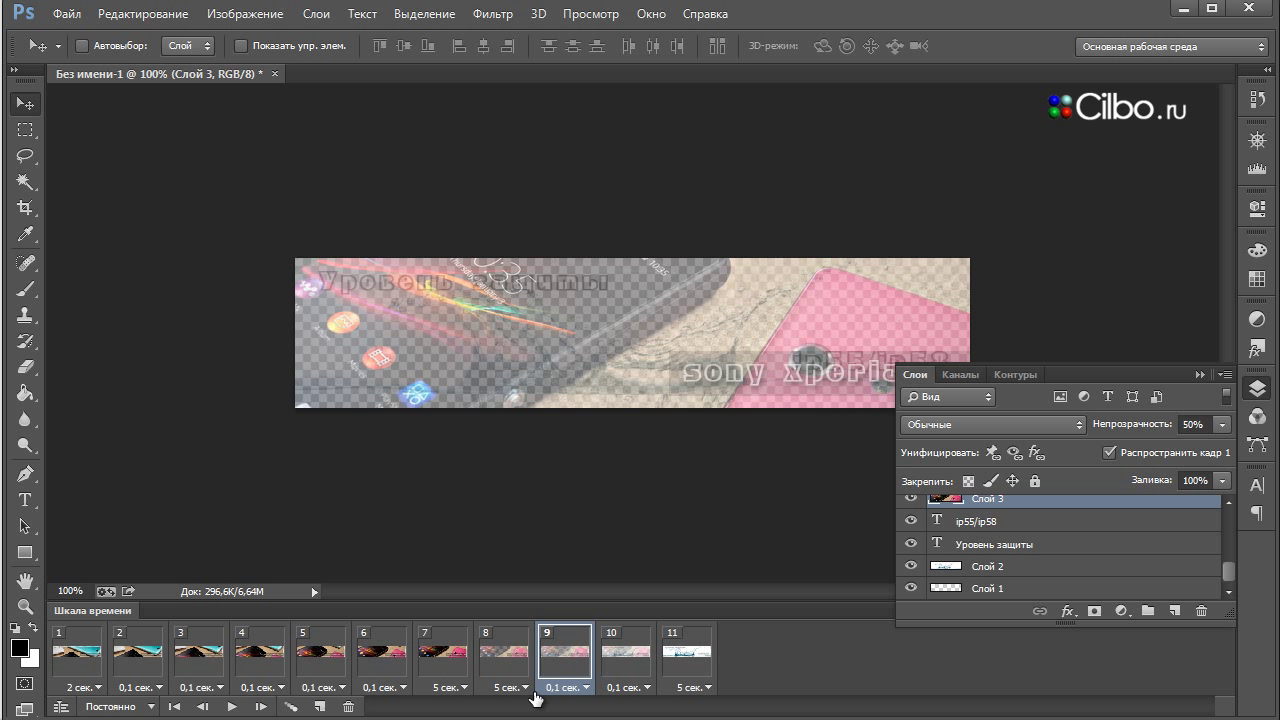
pyautogui.click(526, 687)
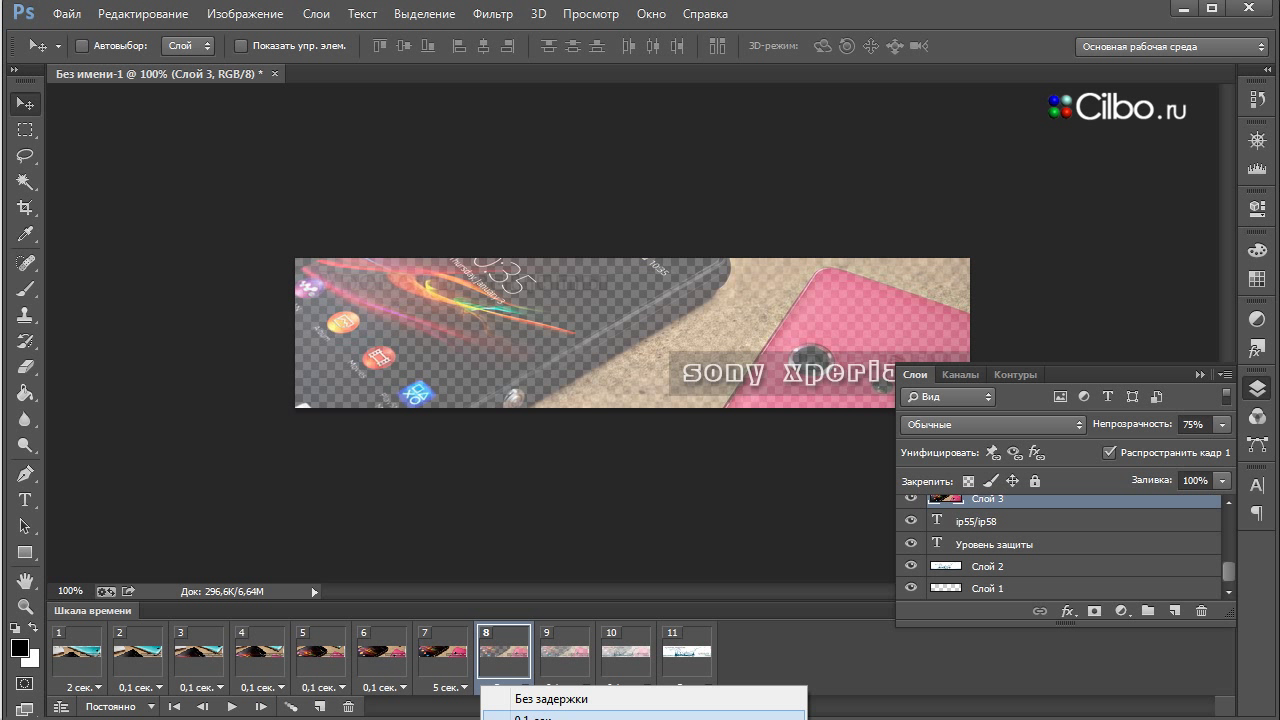
pyautogui.click(530, 717)
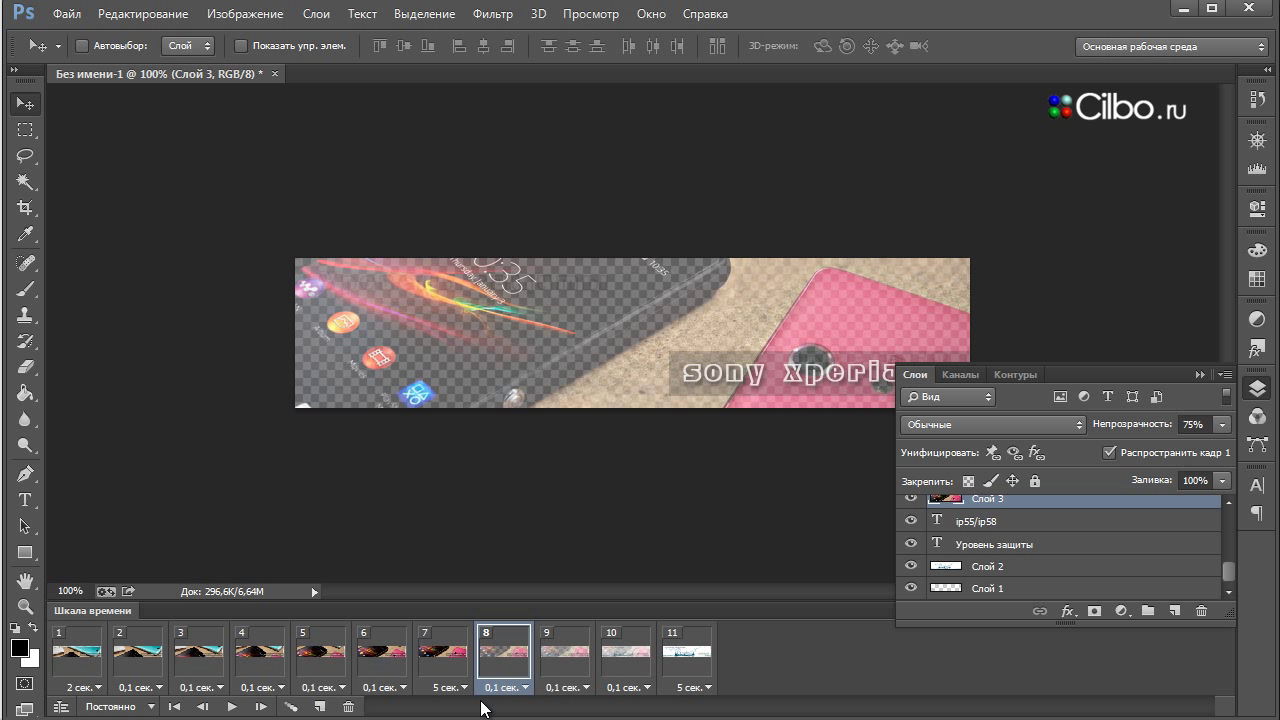
pyautogui.click(708, 688)
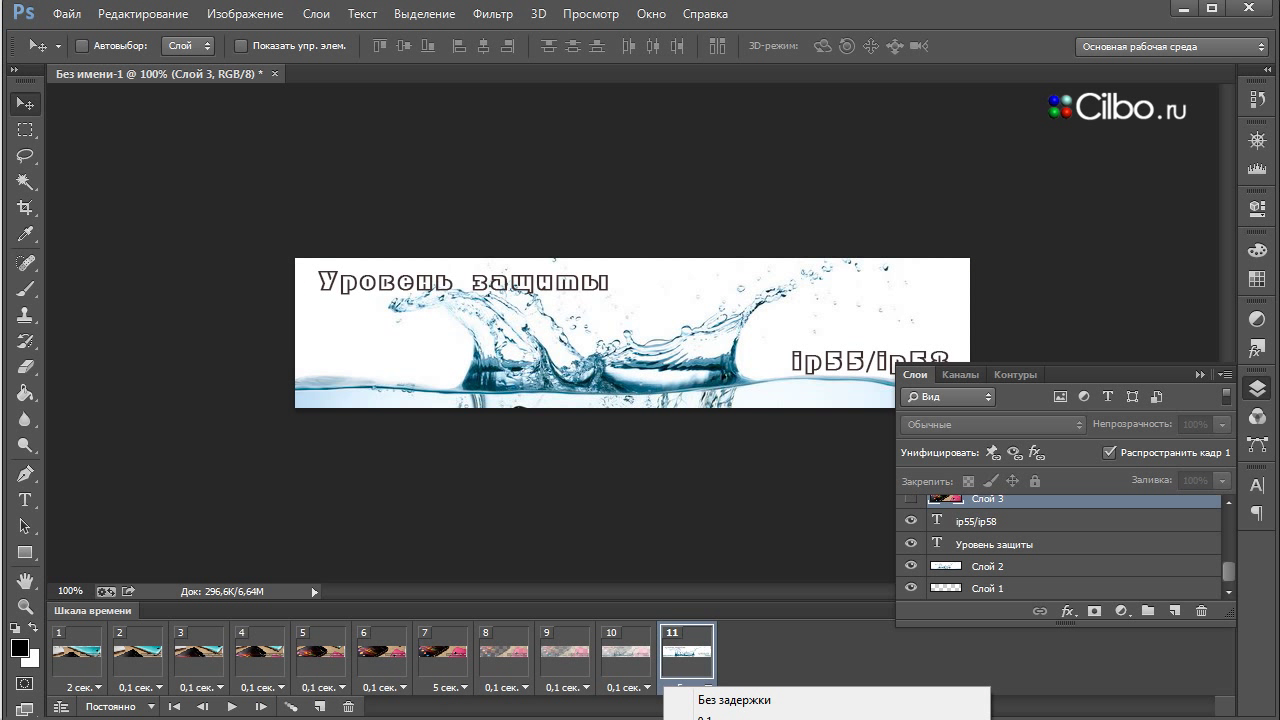
pyautogui.click(720, 716)
pyautogui.write('3')
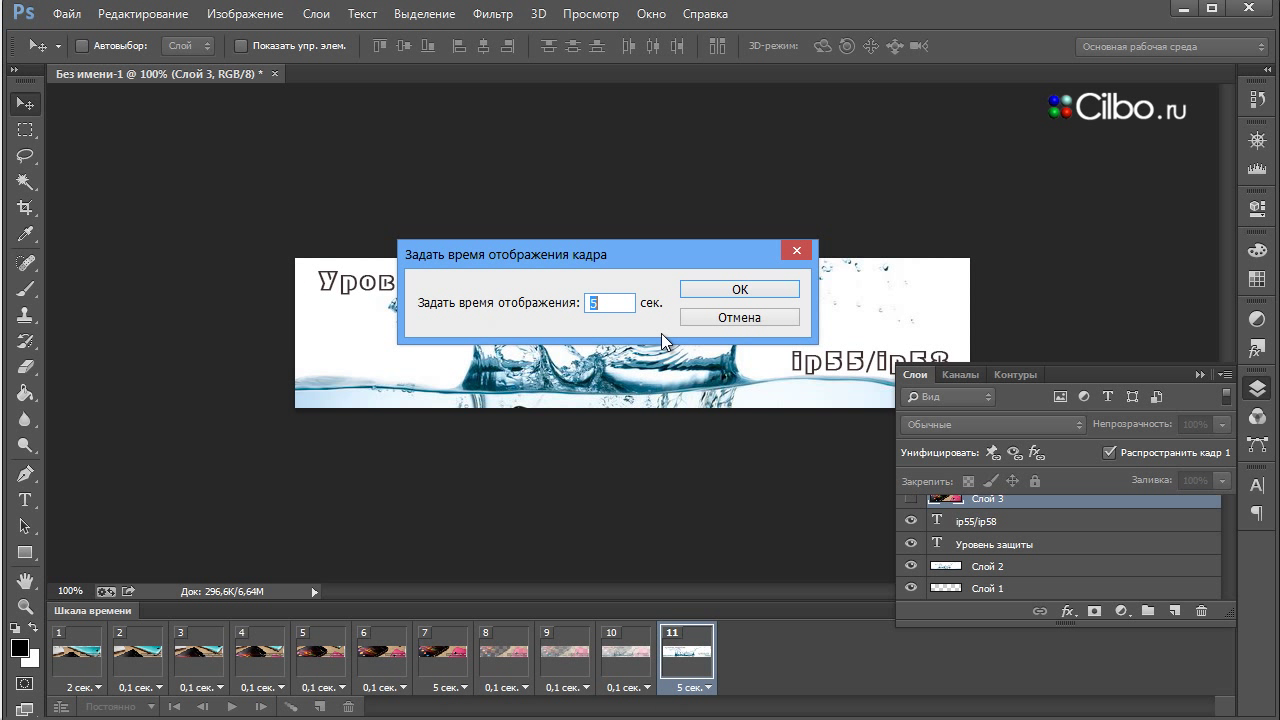
pyautogui.click(753, 289)
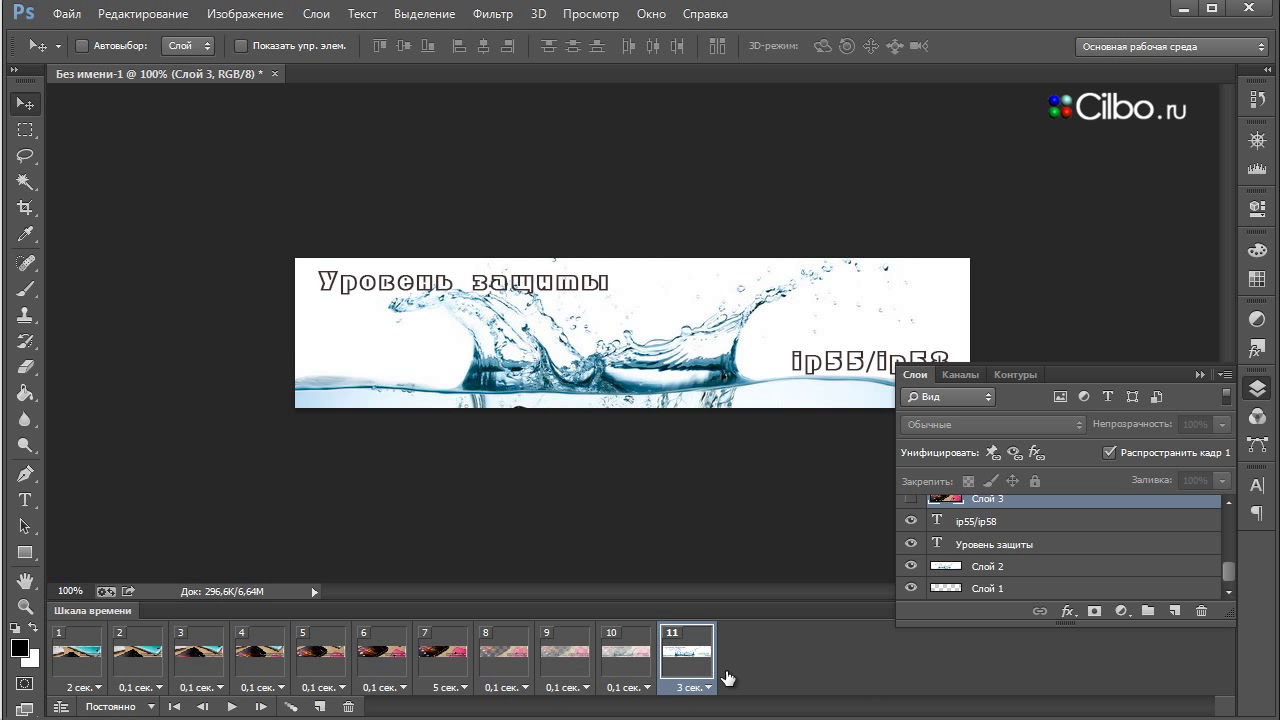
# Duplicate frame 11 as frame 12 and nudge Слой 2 upward until the phone clears the water
pyautogui.click(320, 707)
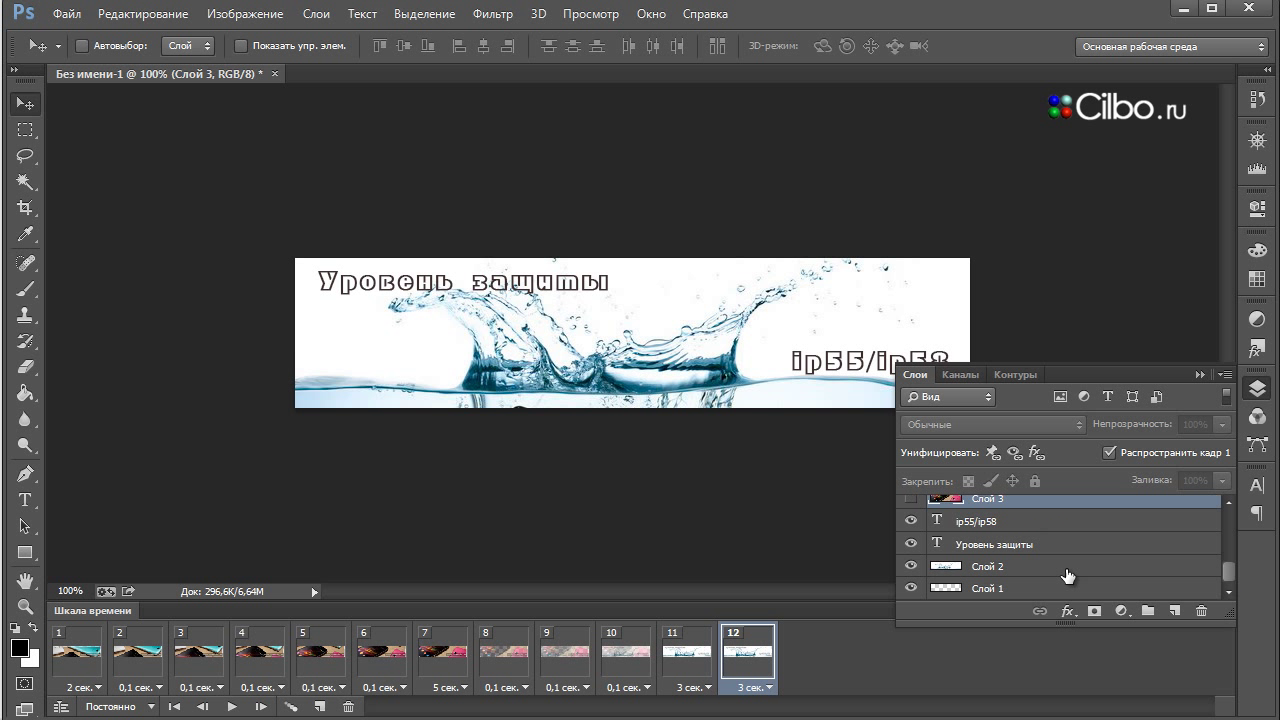
pyautogui.click(1058, 568)
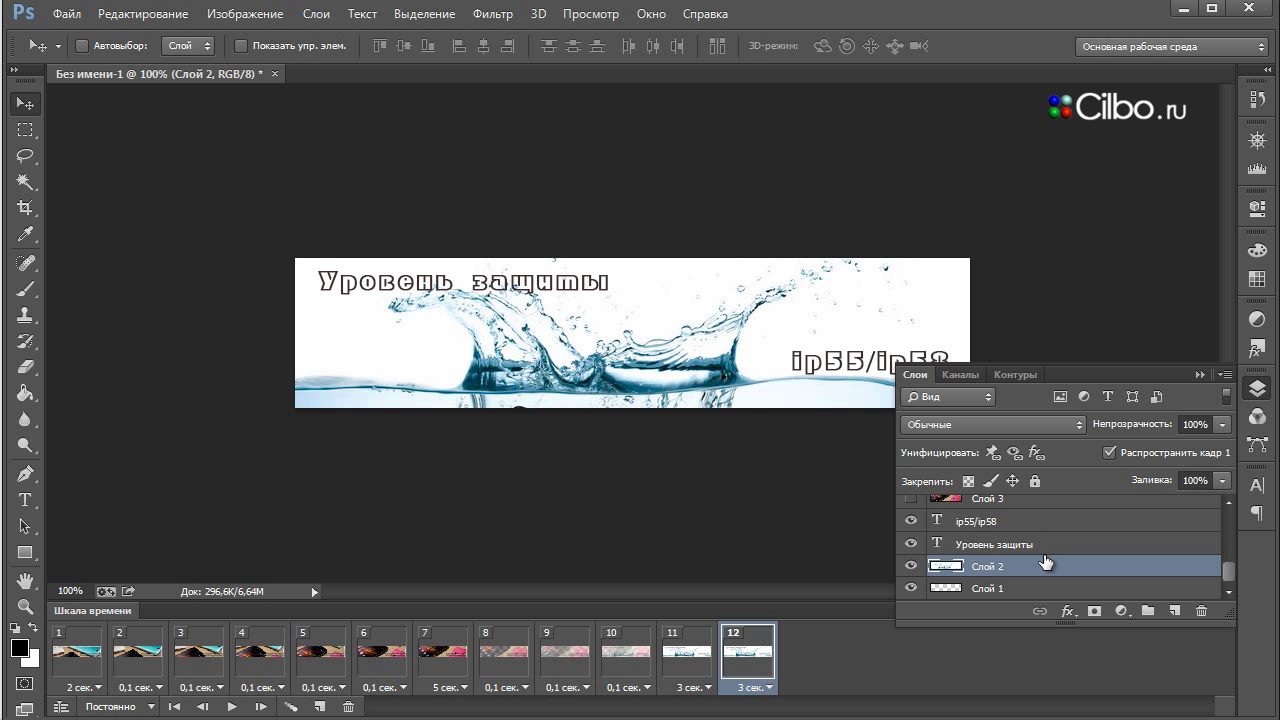
pyautogui.hotkey('shift', 'Up')
pyautogui.hotkey('shift', 'Up')
pyautogui.hotkey('shift', 'Up')
pyautogui.hotkey('shift', 'Up')
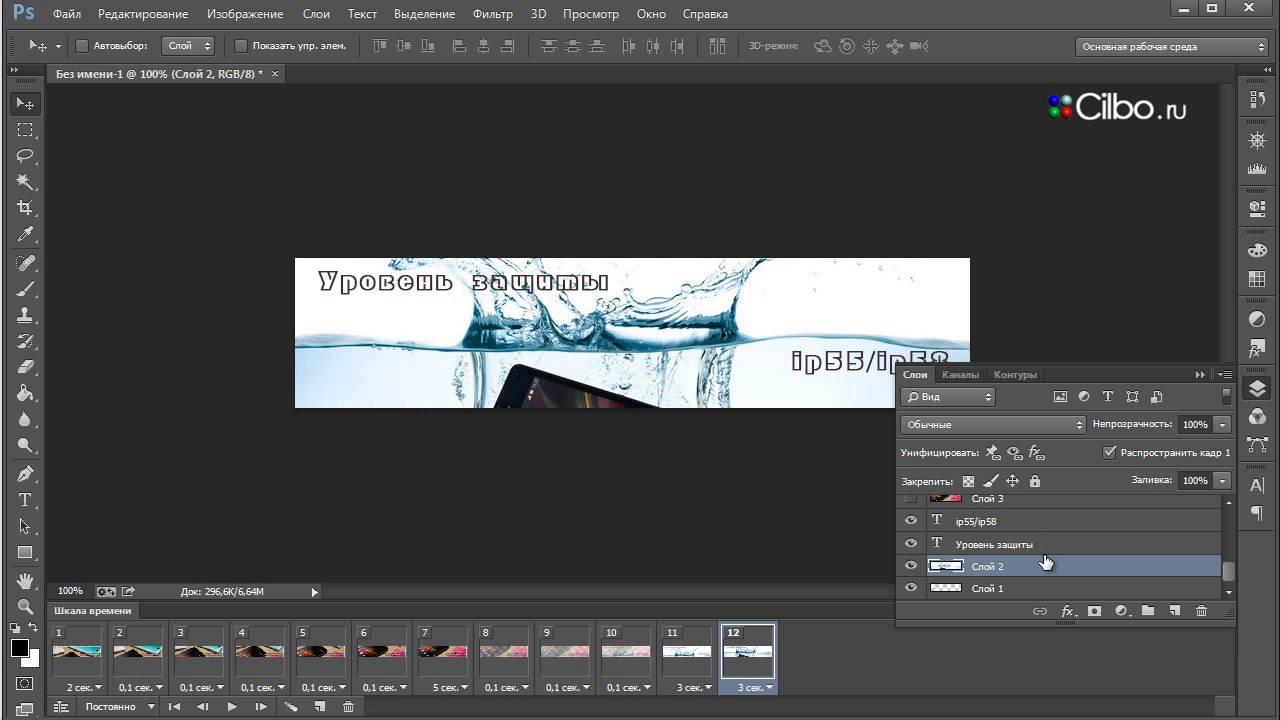
pyautogui.hotkey('shift', 'Up')
pyautogui.hotkey('shift', 'Up')
pyautogui.hotkey('shift', 'Up')
pyautogui.hotkey('shift', 'Up')
pyautogui.hotkey('shift', 'Up')
pyautogui.hotkey('shift', 'Up')
pyautogui.hotkey('shift', 'Up')
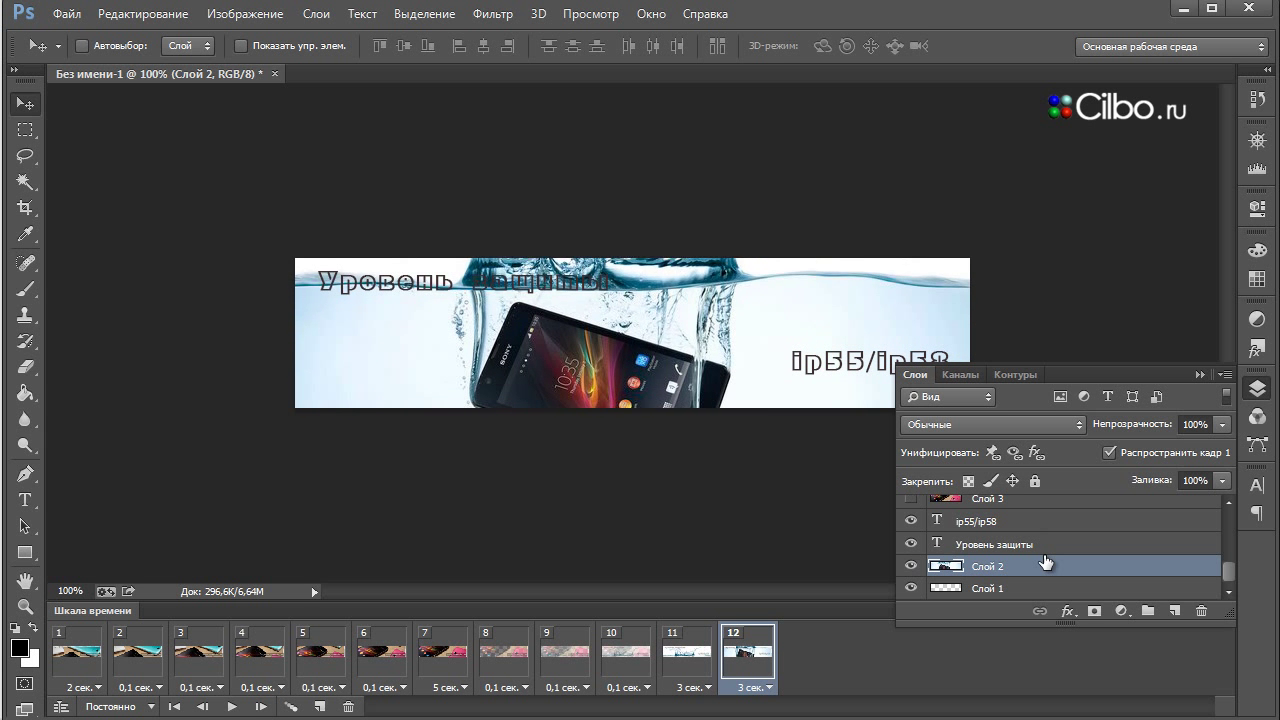
pyautogui.hotkey('shift', 'Up')
pyautogui.hotkey('shift', 'Up')
pyautogui.hotkey('shift', 'Up')
pyautogui.hotkey('shift', 'Up')
pyautogui.hotkey('shift', 'Up')
pyautogui.hotkey('shift', 'Up')
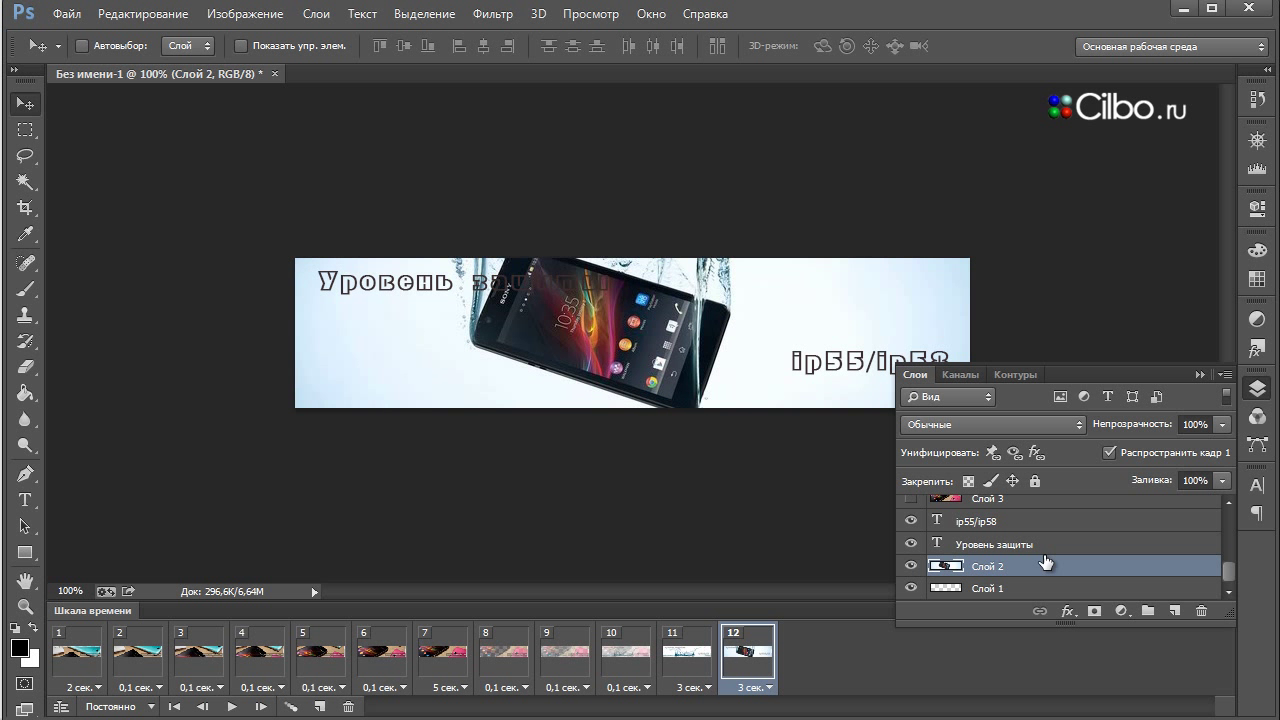
pyautogui.hotkey('shift', 'Up')
pyautogui.hotkey('shift', 'Up')
pyautogui.hotkey('shift', 'Up')
pyautogui.hotkey('shift', 'Up')
pyautogui.hotkey('shift', 'Up')
pyautogui.hotkey('shift', 'Up')
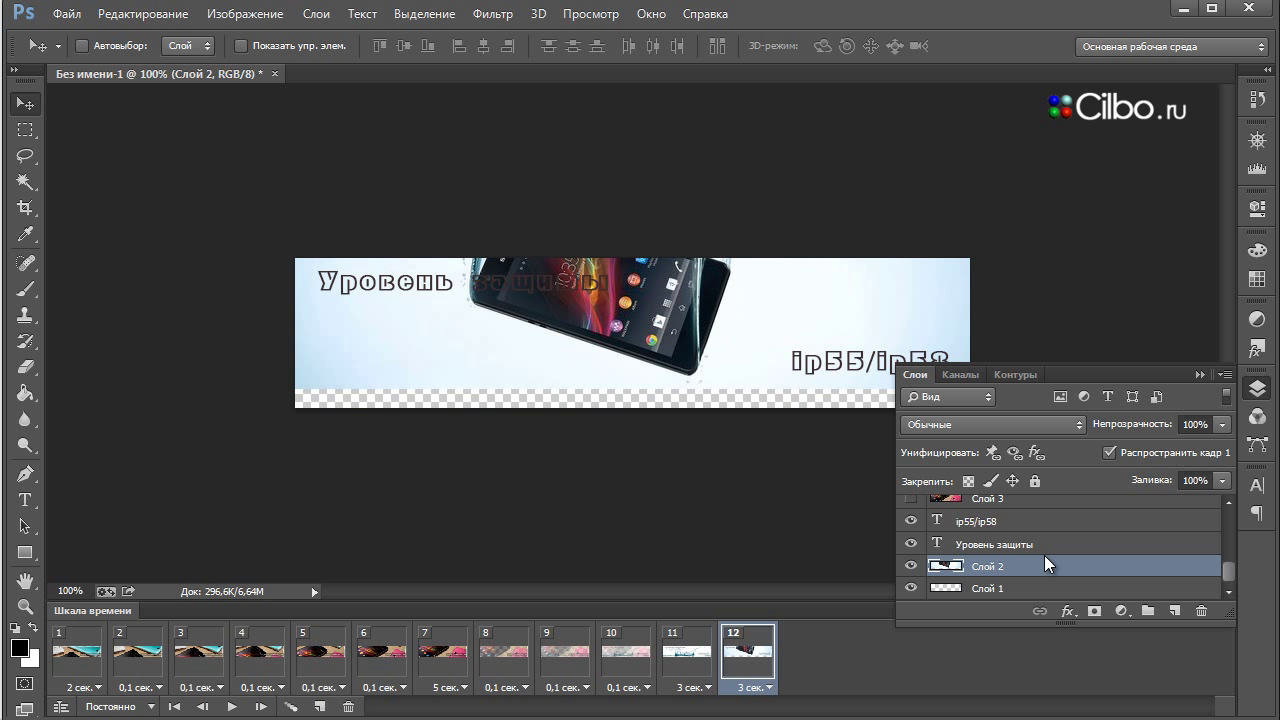
pyautogui.hotkey('shift', 'Down')
pyautogui.hotkey('shift', 'Down')
pyautogui.hotkey('shift', 'Down')
pyautogui.hotkey('shift', 'Down')
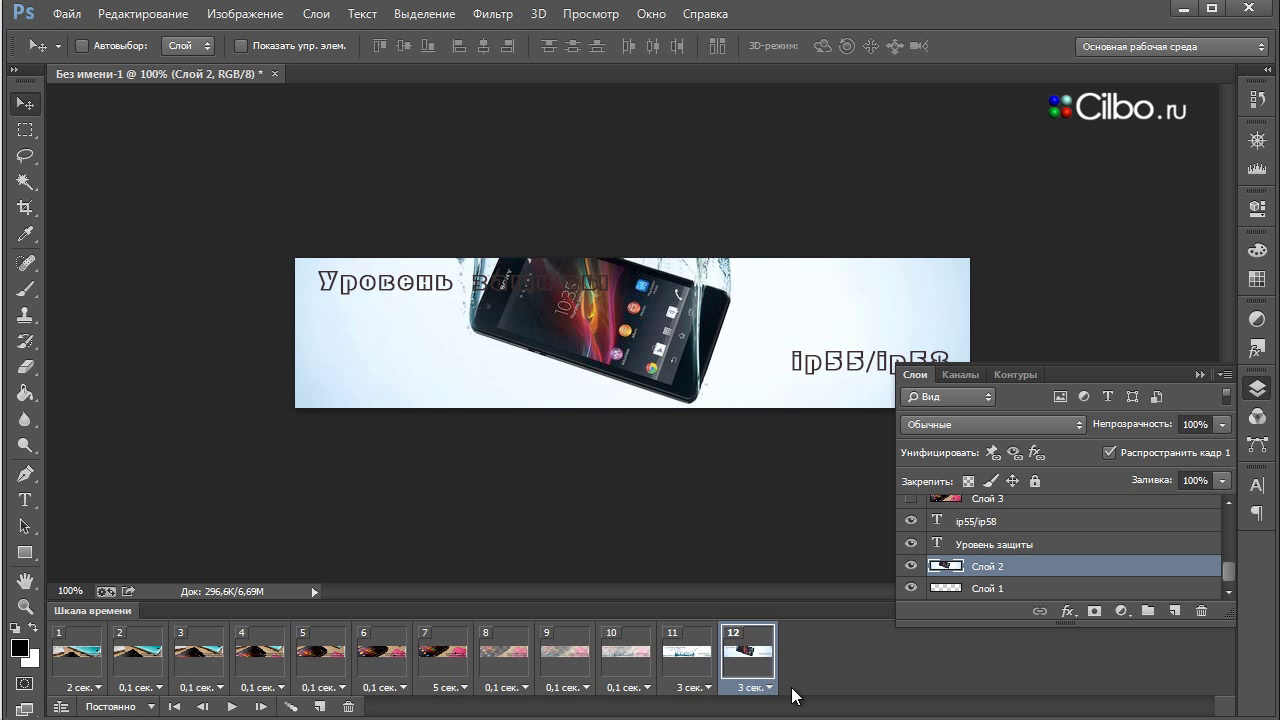
# Tween seven blended frames between frames 11 and 12, making 19 frames
pyautogui.keyDown('shift'); pyautogui.click(688, 662); pyautogui.keyUp('shift')
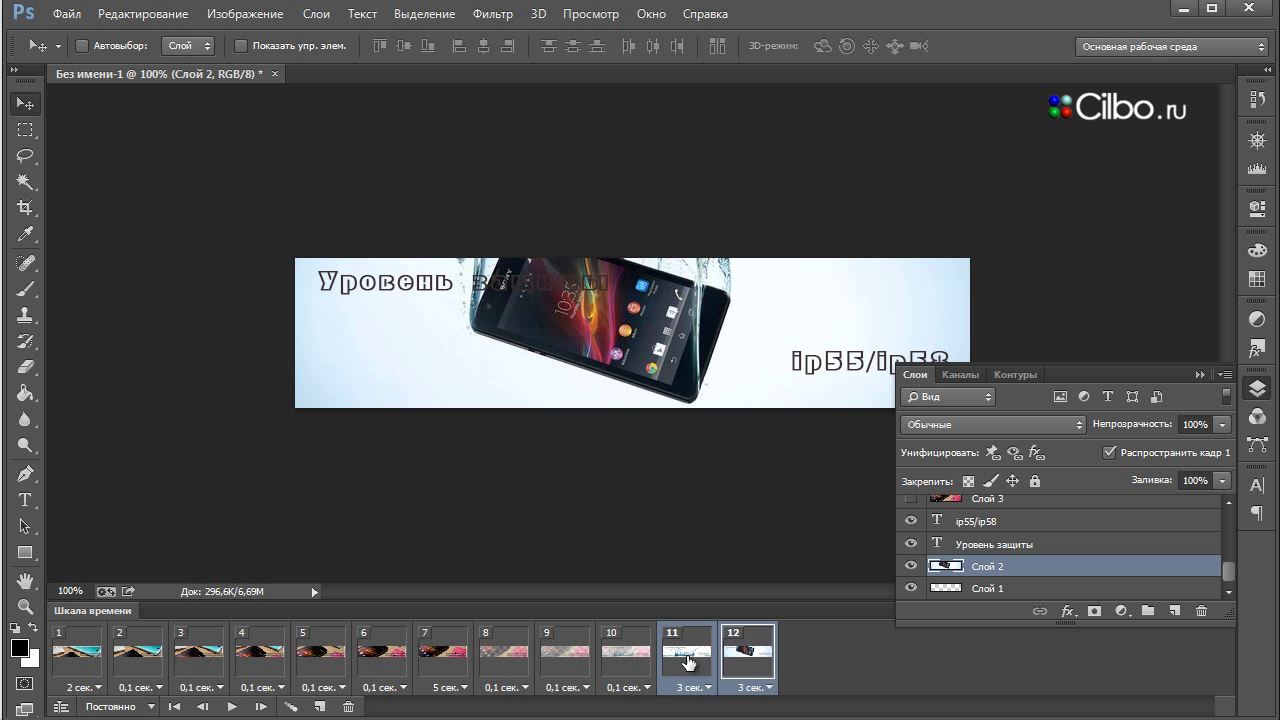
pyautogui.click(291, 707)
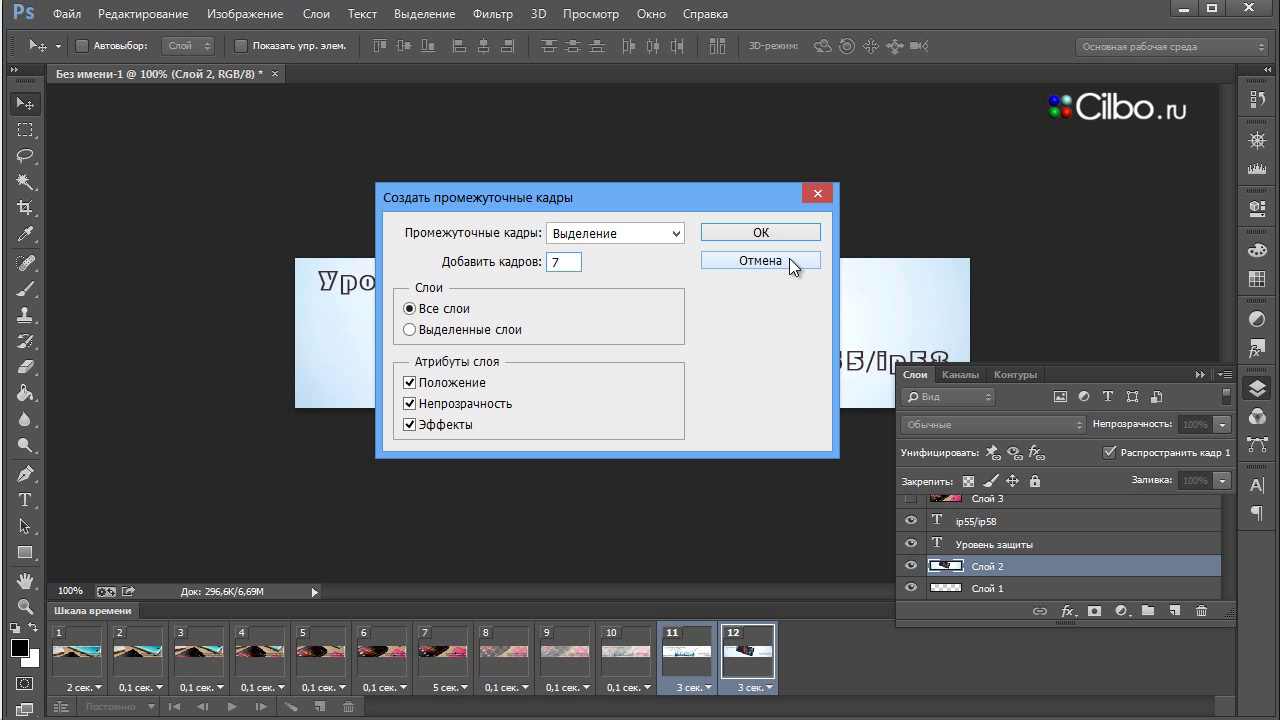
pyautogui.click(784, 232)
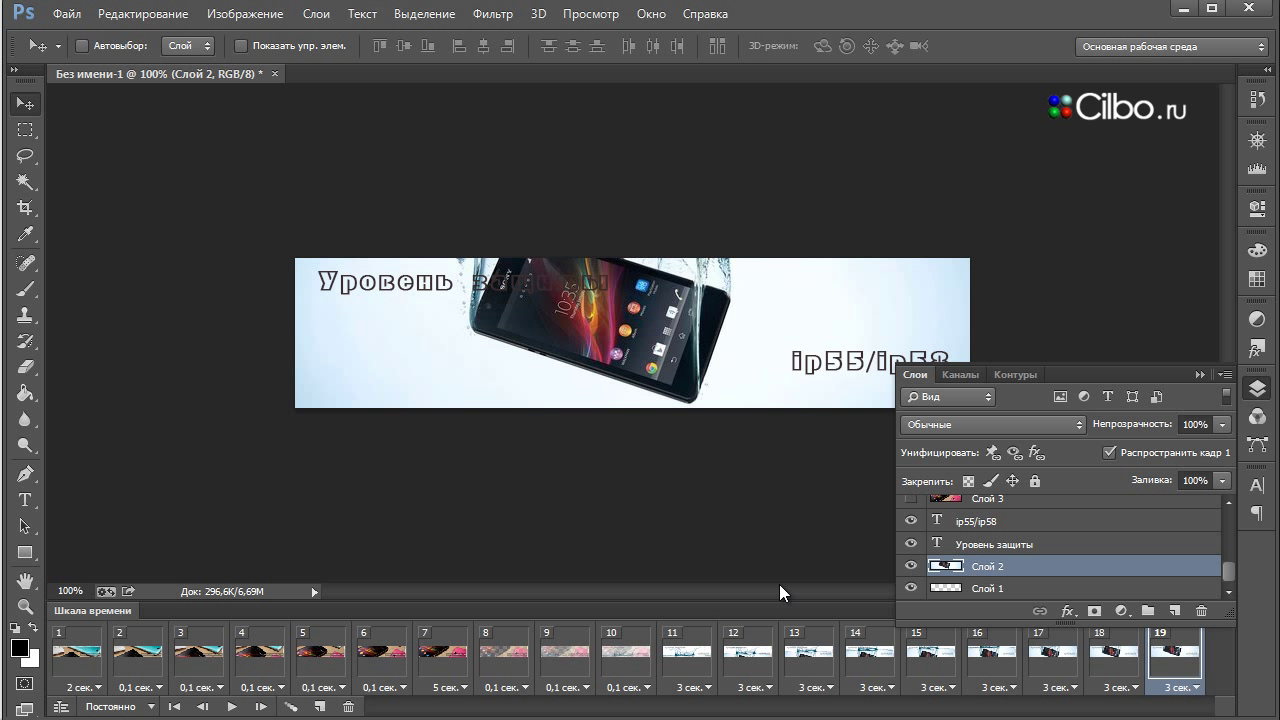
# Set each in-between frame, 12 through 18, to a 0,1-second delay
pyautogui.click(770, 690)
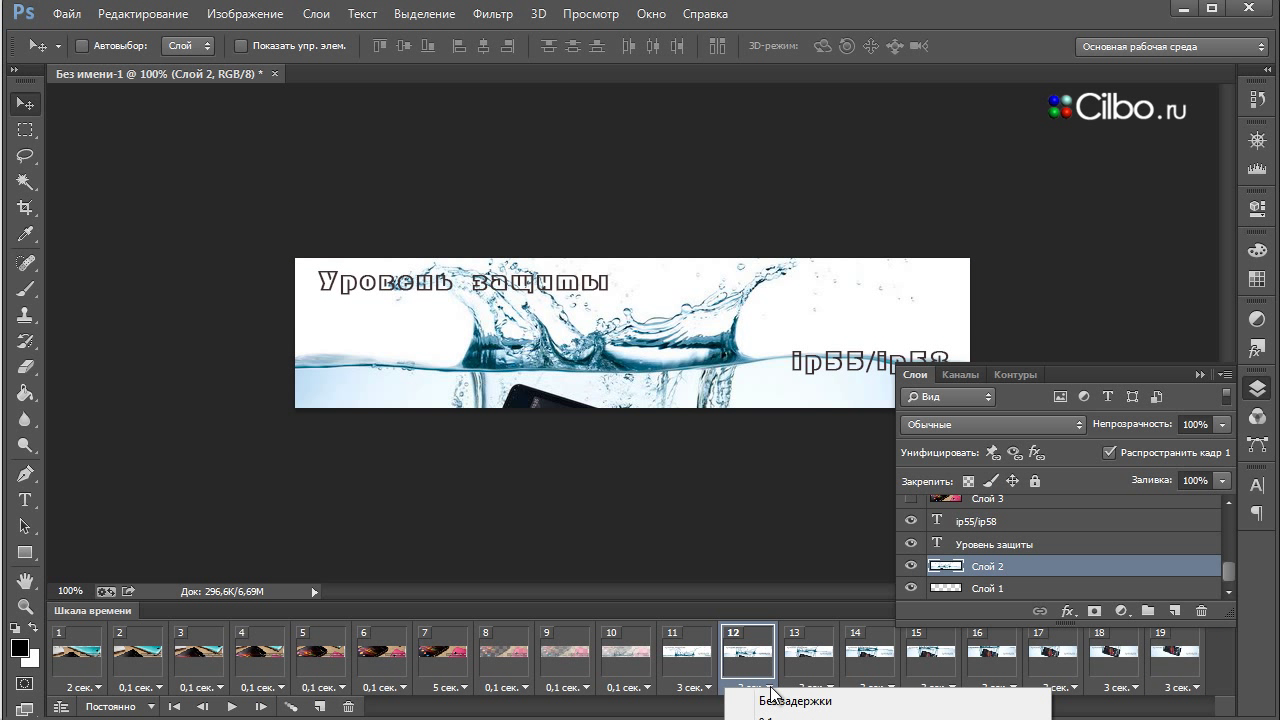
pyautogui.click(788, 713)
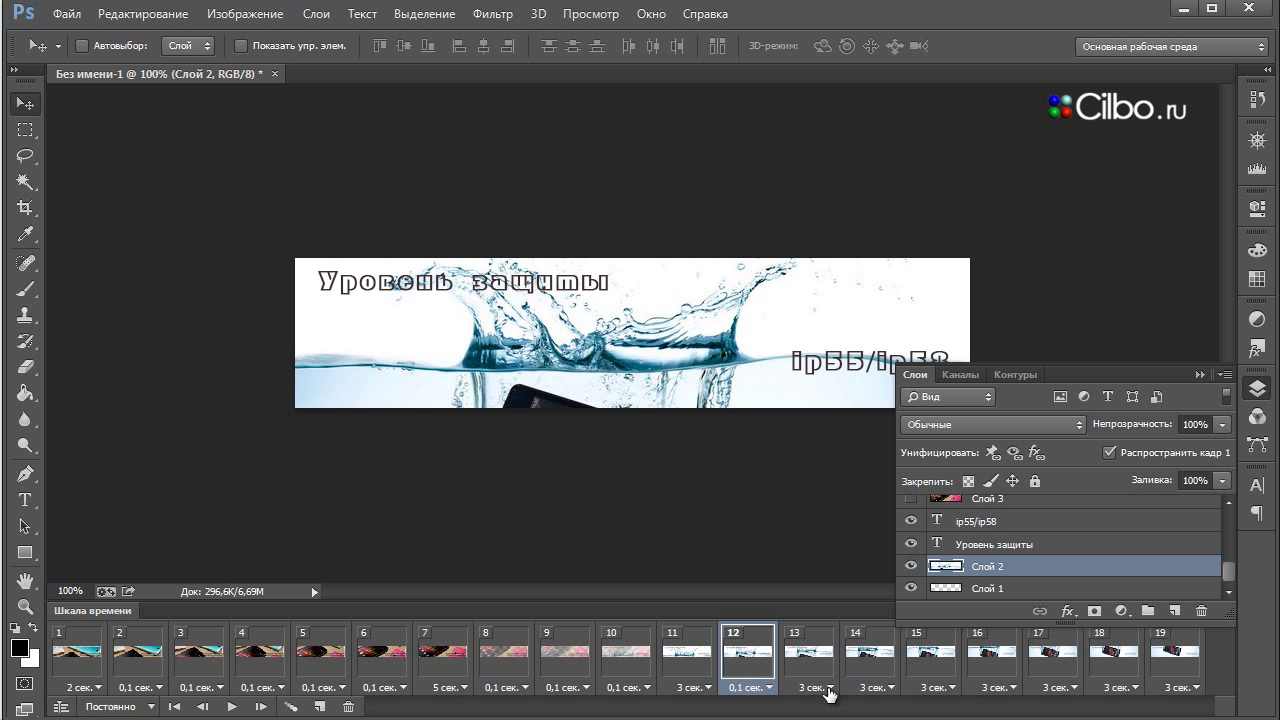
pyautogui.click(826, 684)
pyautogui.click(830, 688)
pyautogui.click(830, 717)
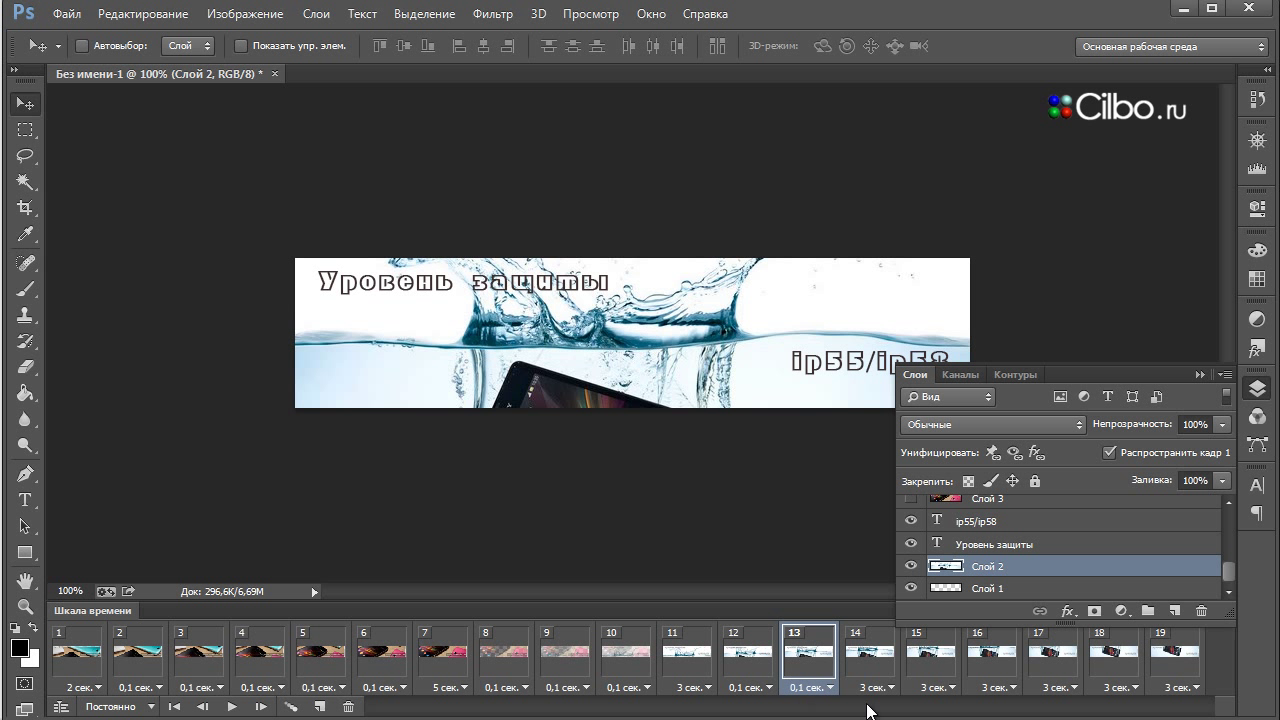
pyautogui.click(891, 688)
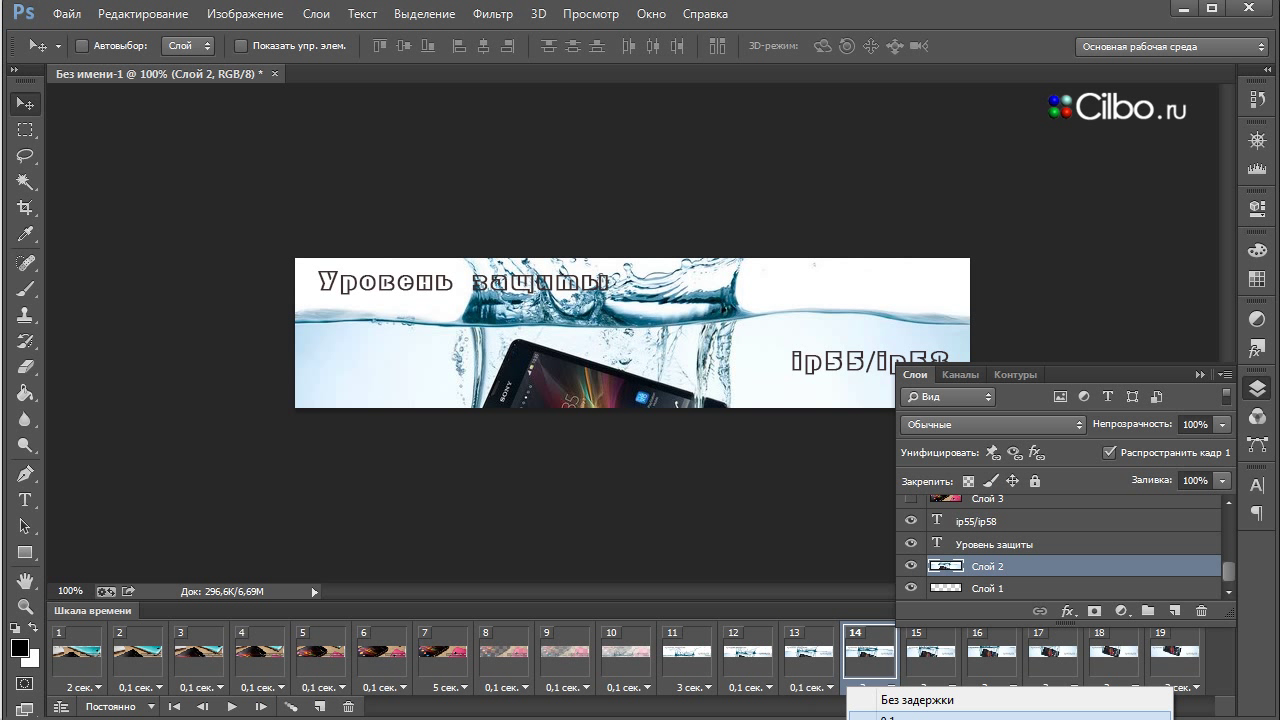
pyautogui.click(890, 717)
pyautogui.click(953, 688)
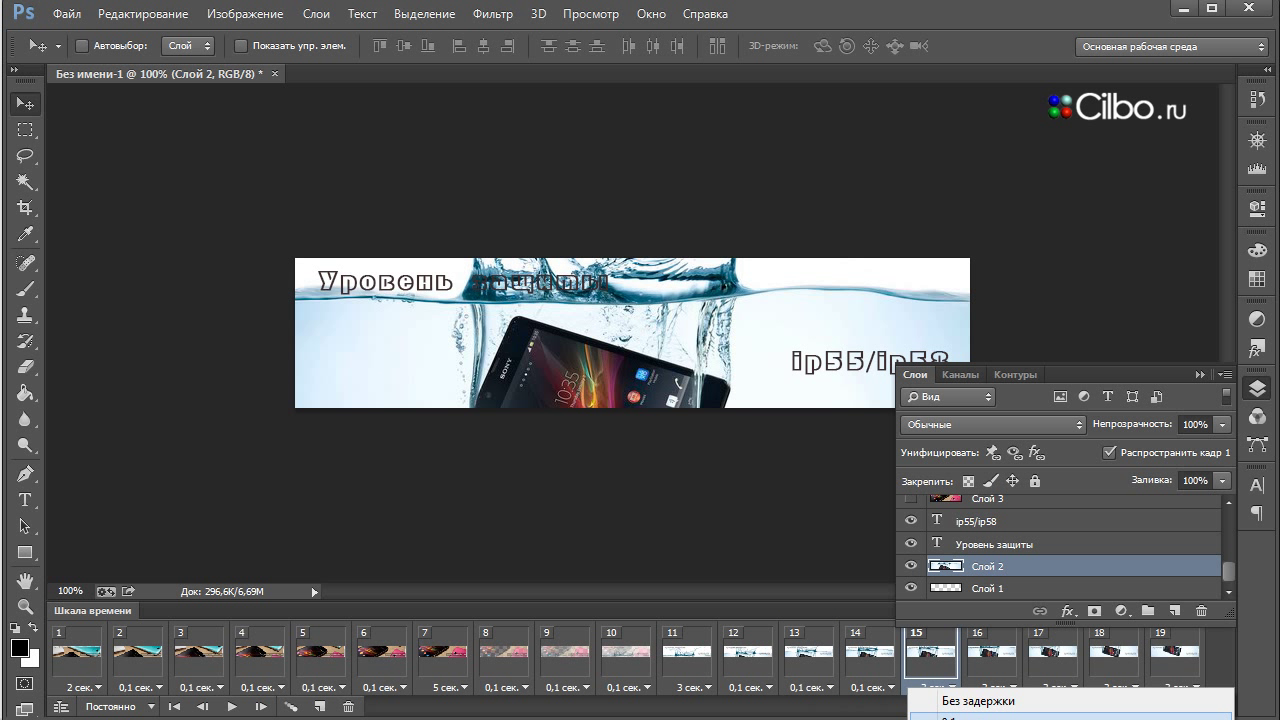
pyautogui.click(950, 717)
pyautogui.click(1013, 688)
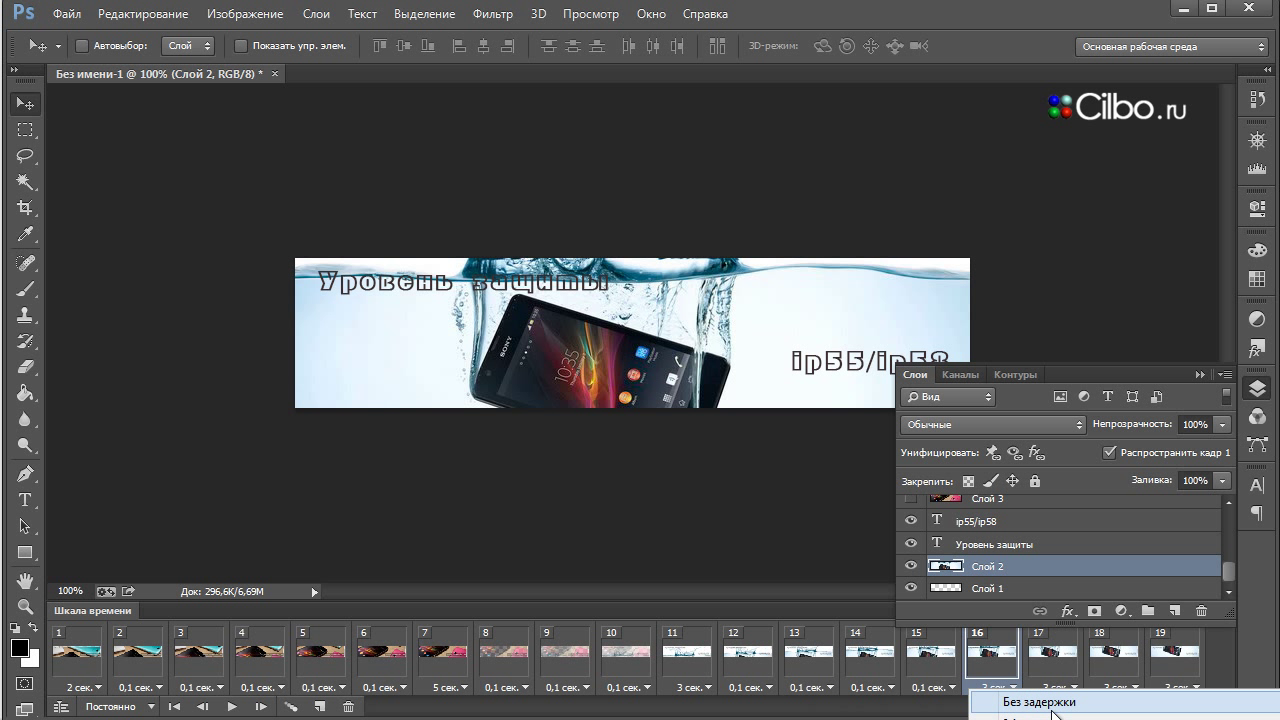
pyautogui.click(1010, 717)
pyautogui.click(1075, 688)
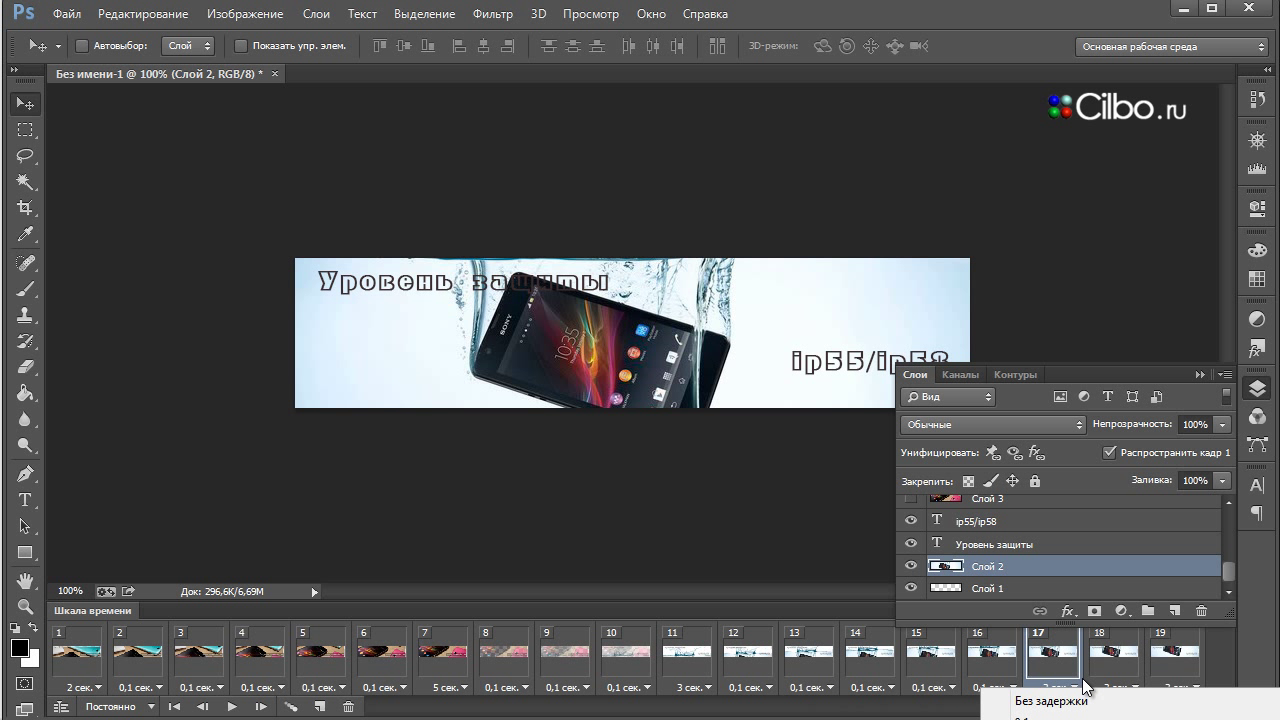
pyautogui.click(1070, 717)
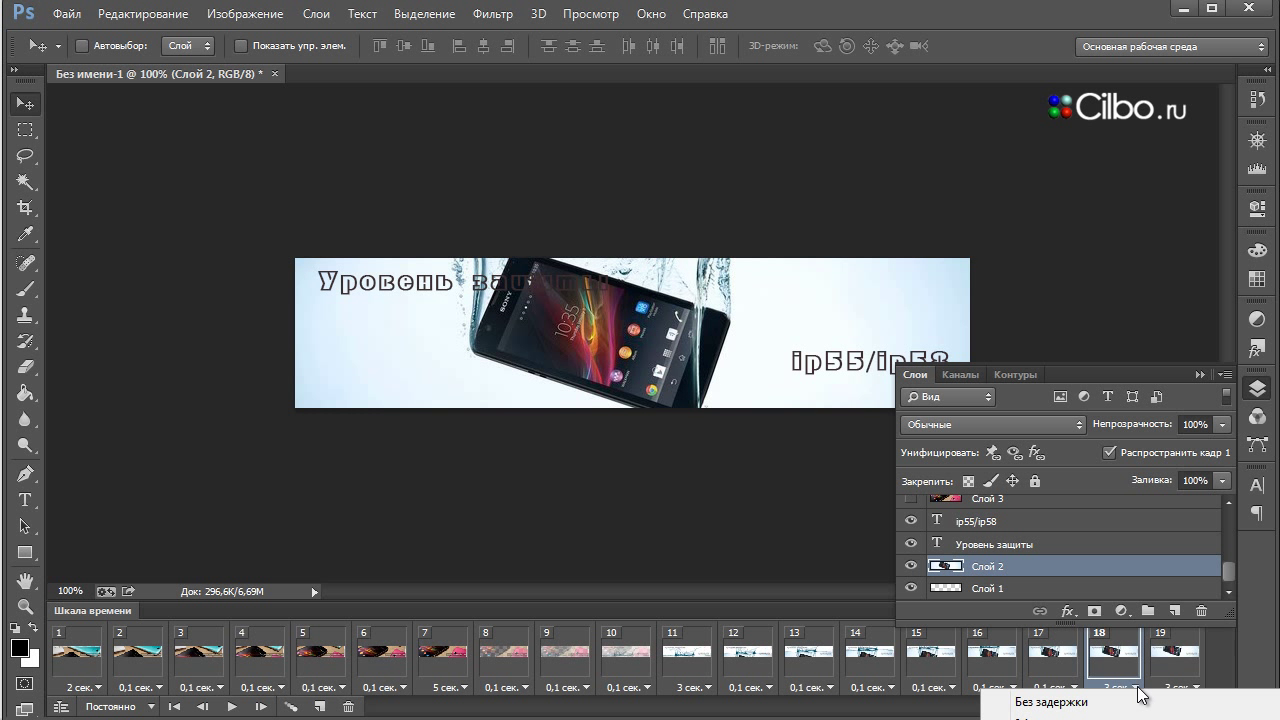
pyautogui.click(1136, 688)
pyautogui.click(1188, 716)
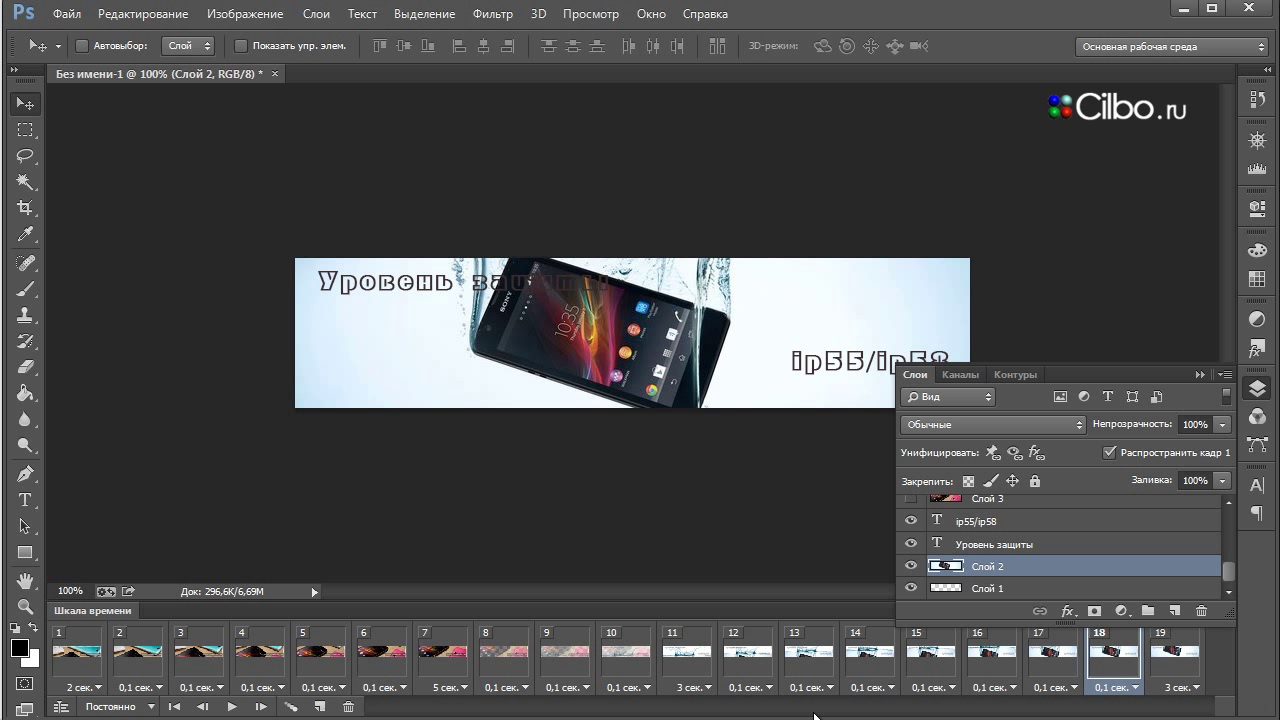
# Play and stop the 19-frame preview, then select the final frame 19
pyautogui.click(233, 707)
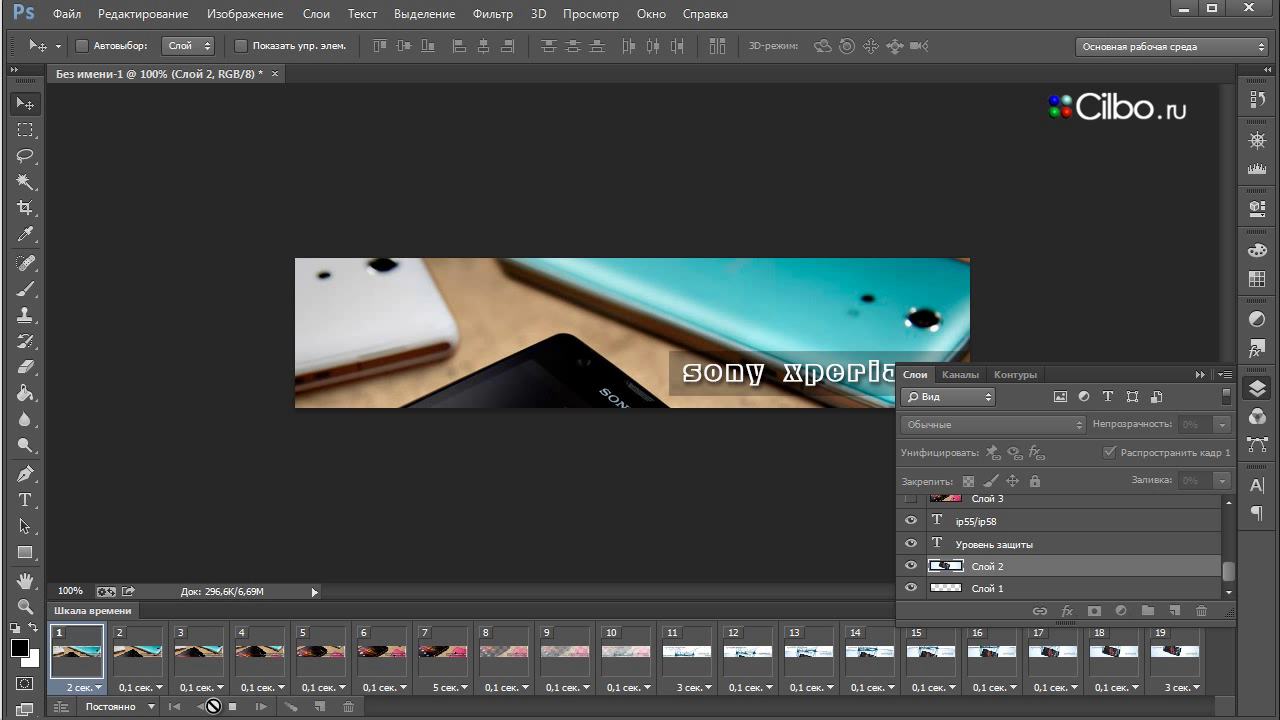
pyautogui.click(233, 707)
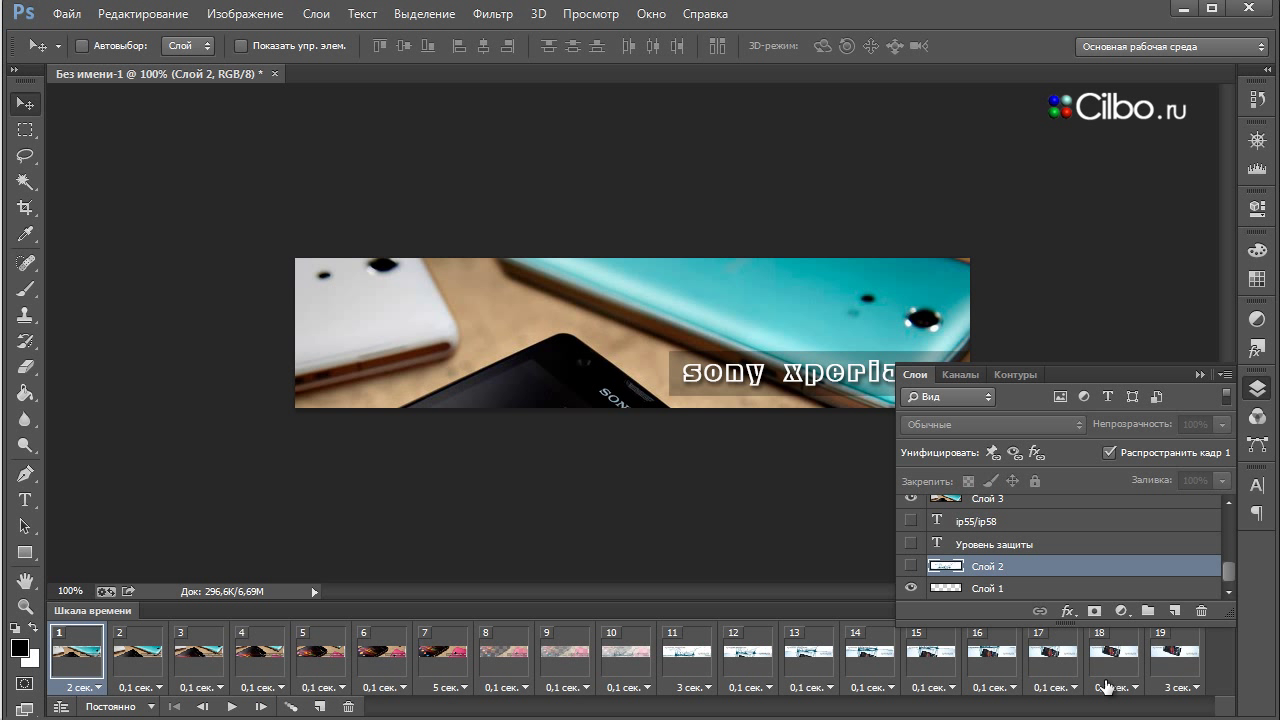
pyautogui.click(1188, 672)
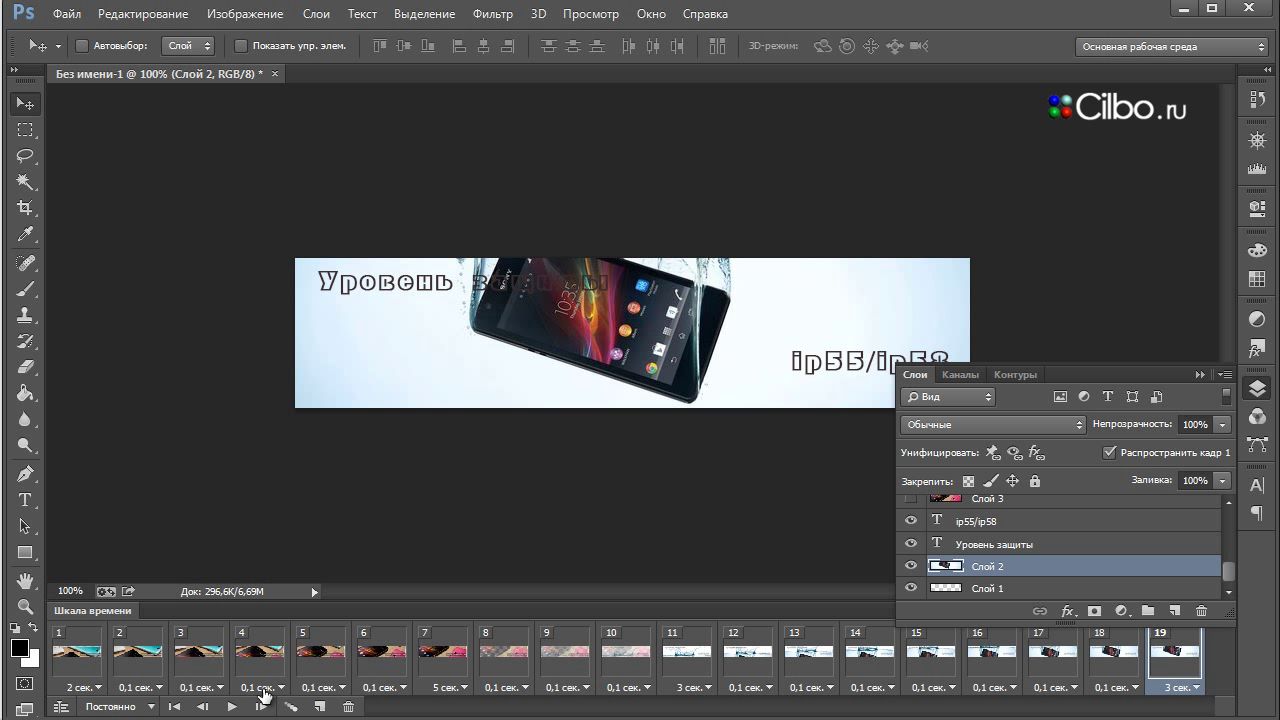
# Add frame 20, hiding the splash photo, Уровень защиты and ip55/ip58, and showing the phone-edge picture and Стиль
pyautogui.click(319, 708)
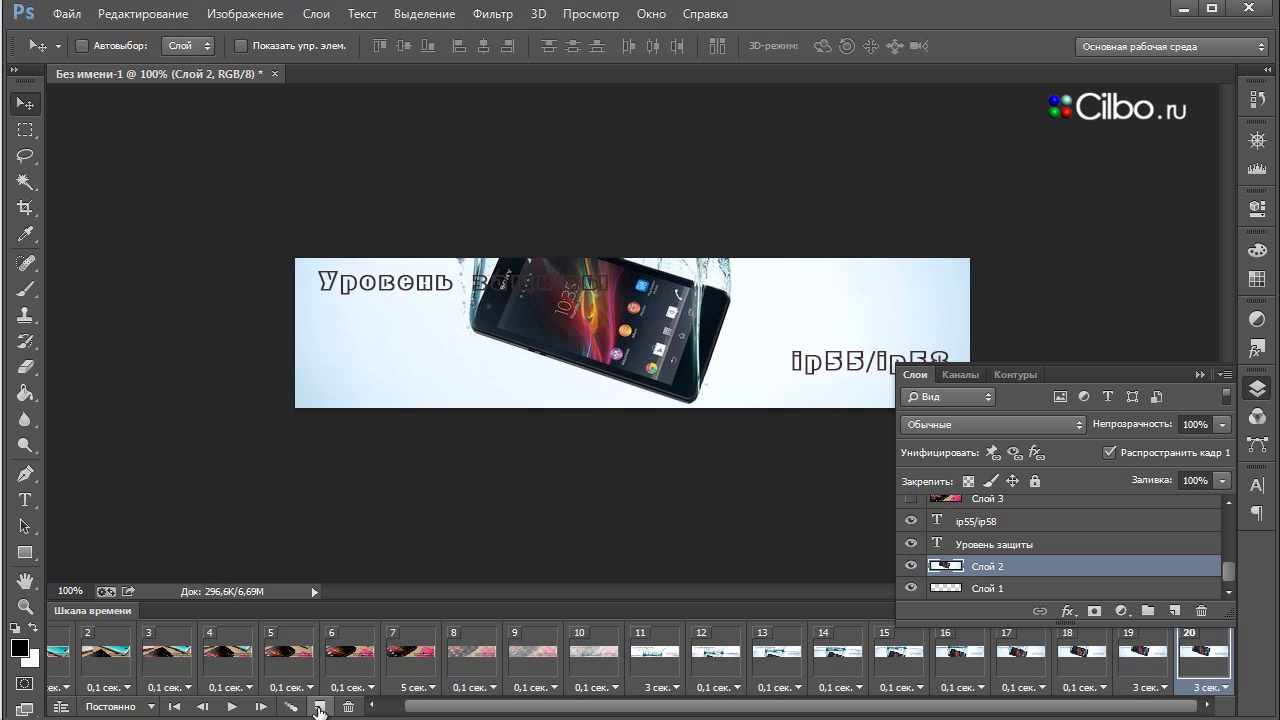
pyautogui.click(911, 566)
pyautogui.click(911, 543)
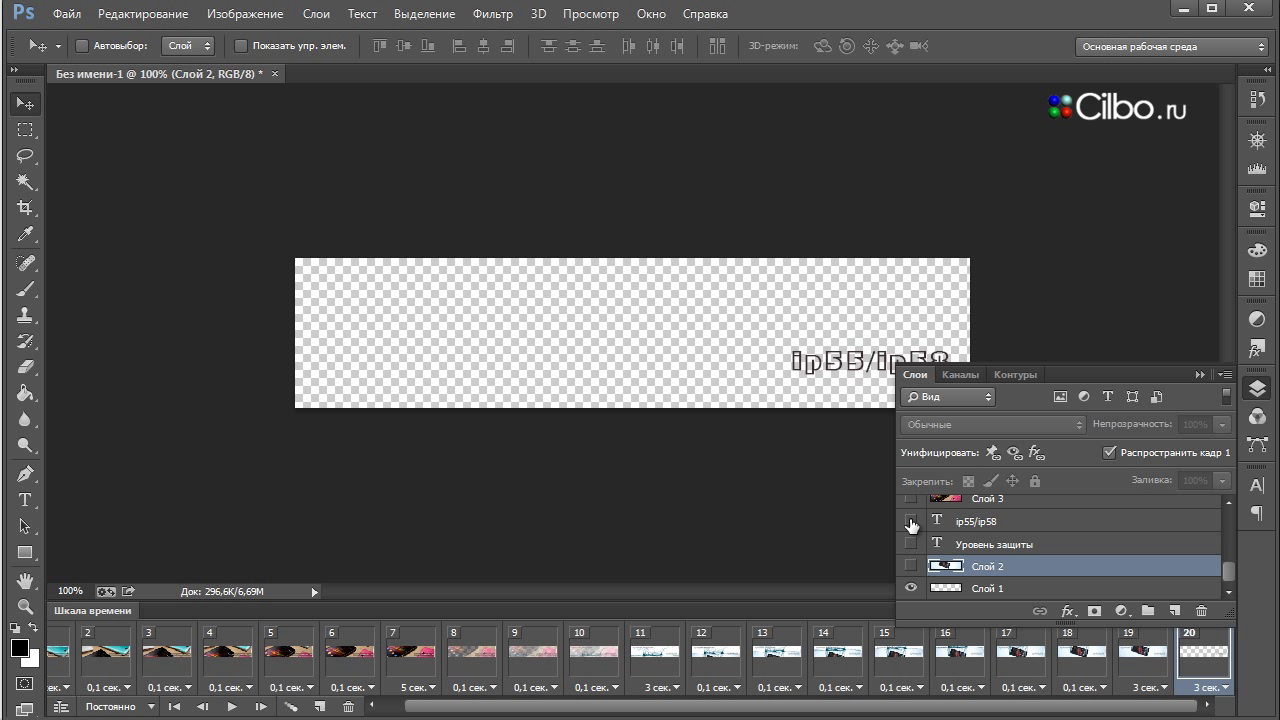
pyautogui.click(911, 521)
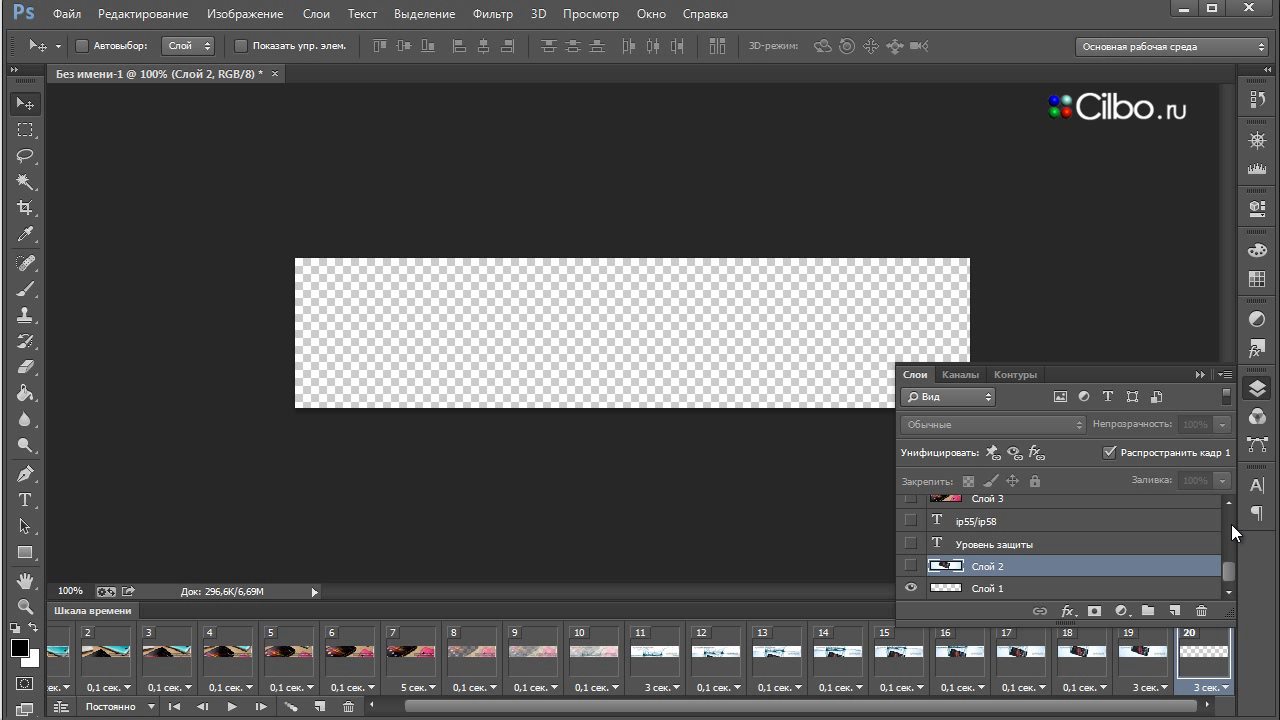
pyautogui.moveTo(1229, 574); pyautogui.dragTo(1234, 538)
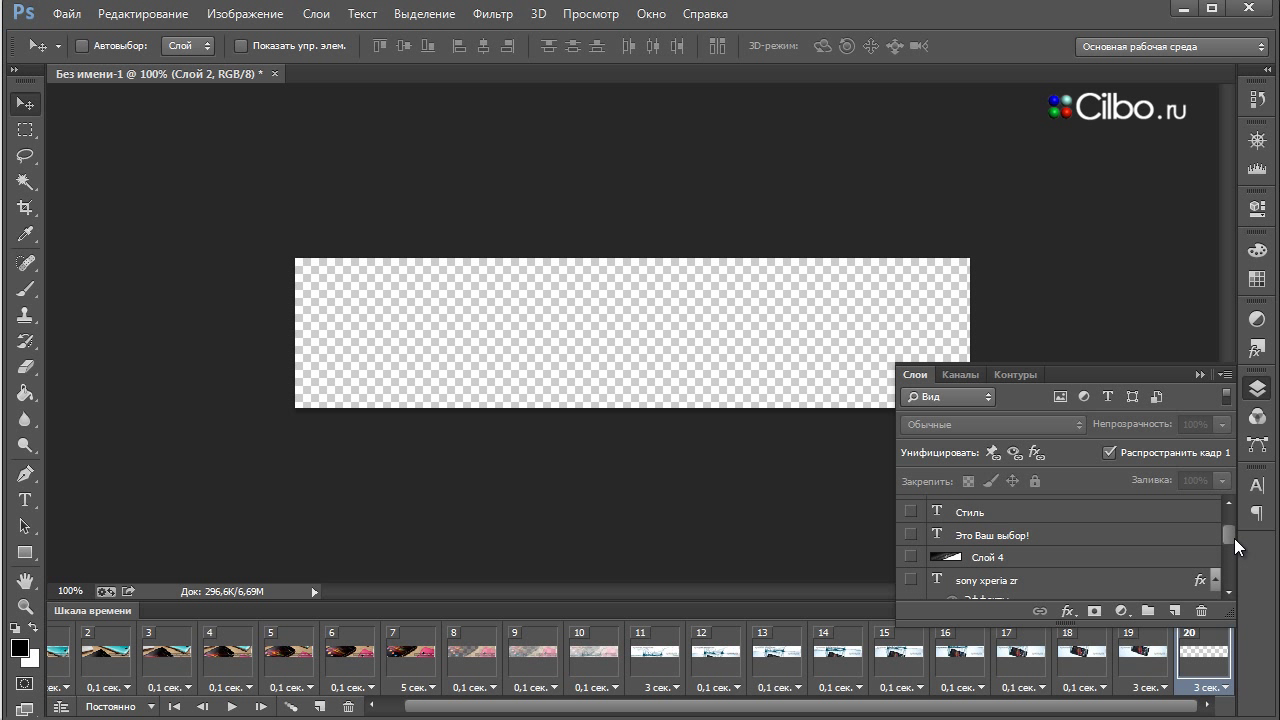
pyautogui.click(910, 556)
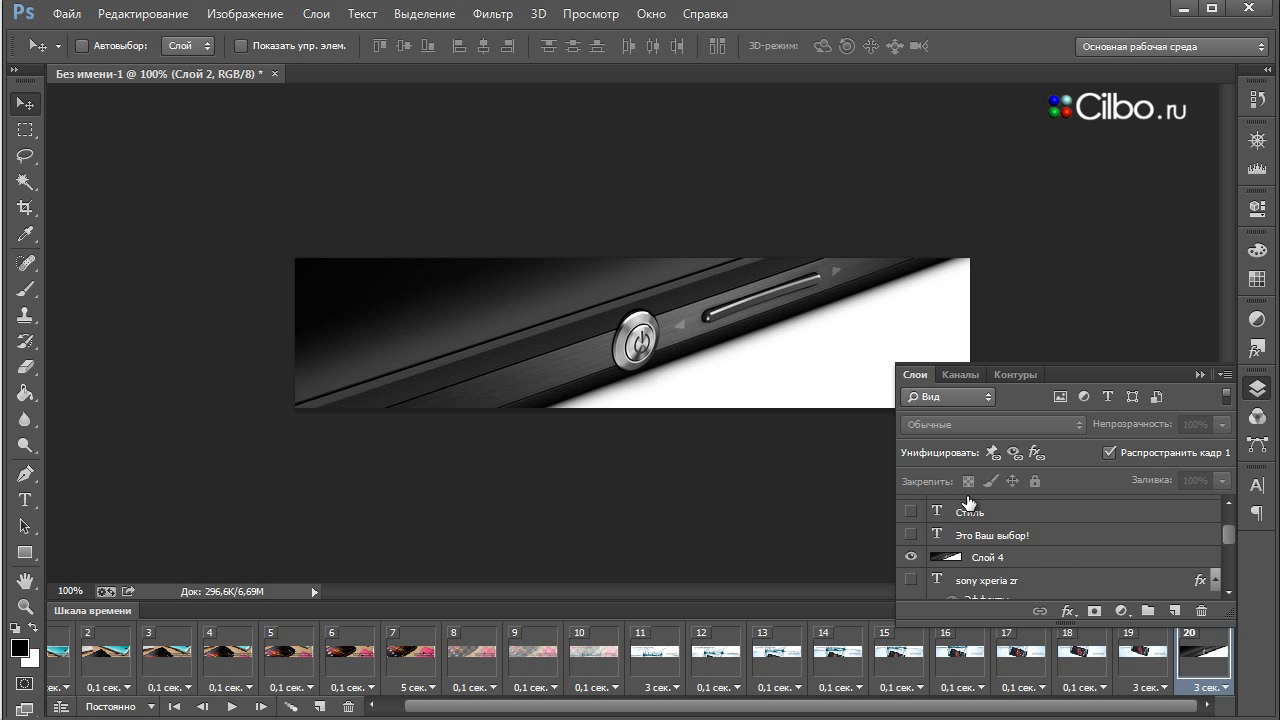
pyautogui.click(910, 512)
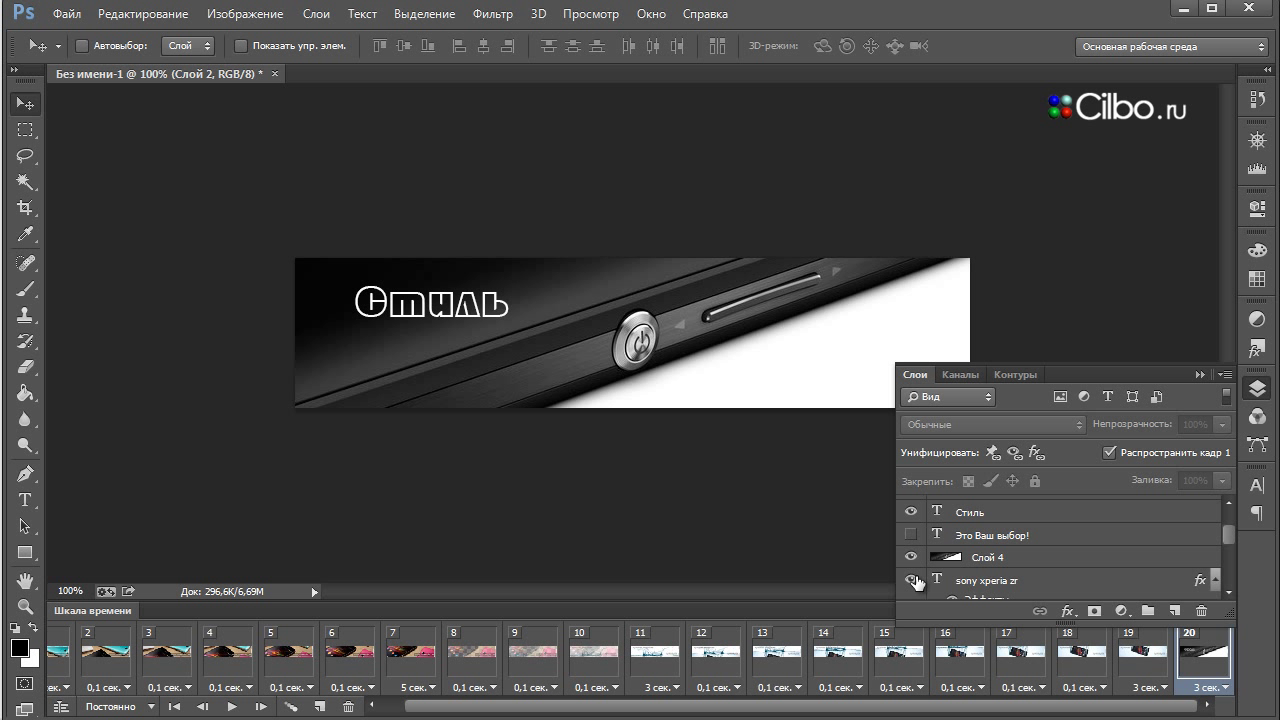
# Show the sony xperia zr text on frame 20 and select frames 19–20 for tweening
pyautogui.click(950, 582)
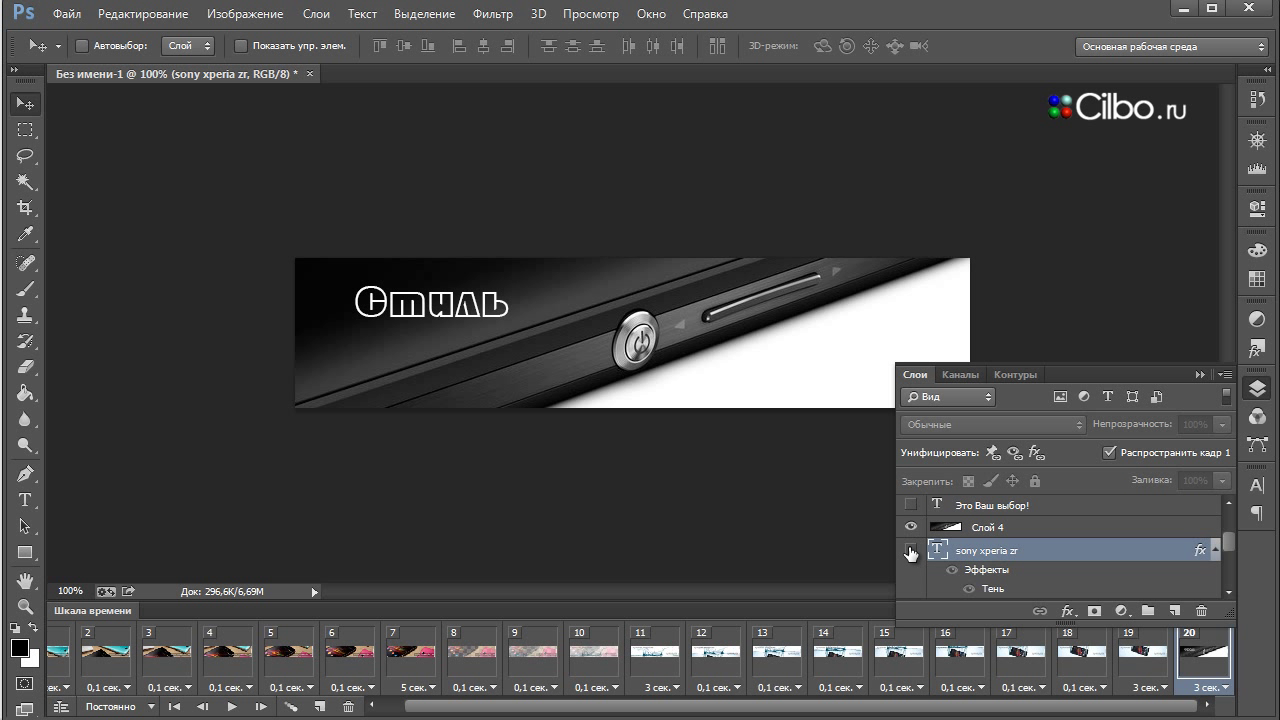
pyautogui.click(910, 552)
pyautogui.click(910, 552)
pyautogui.moveTo(1230, 550); pyautogui.dragTo(1231, 518)
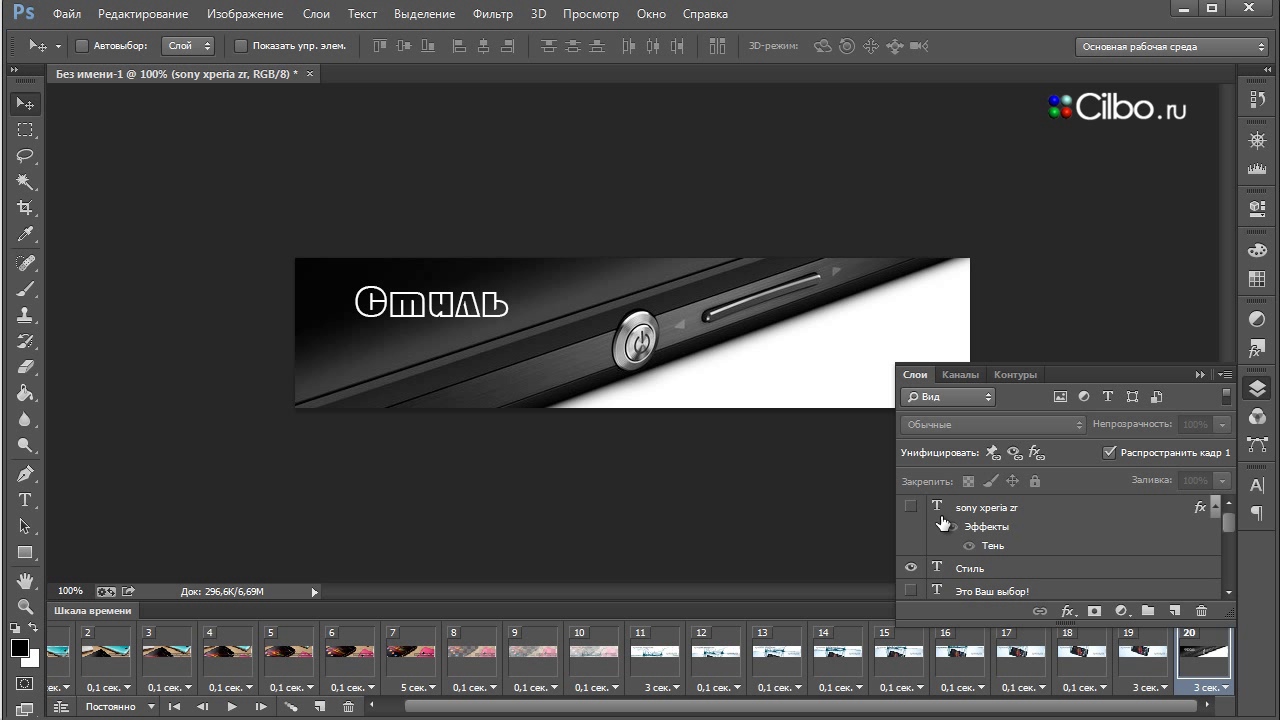
pyautogui.click(910, 507)
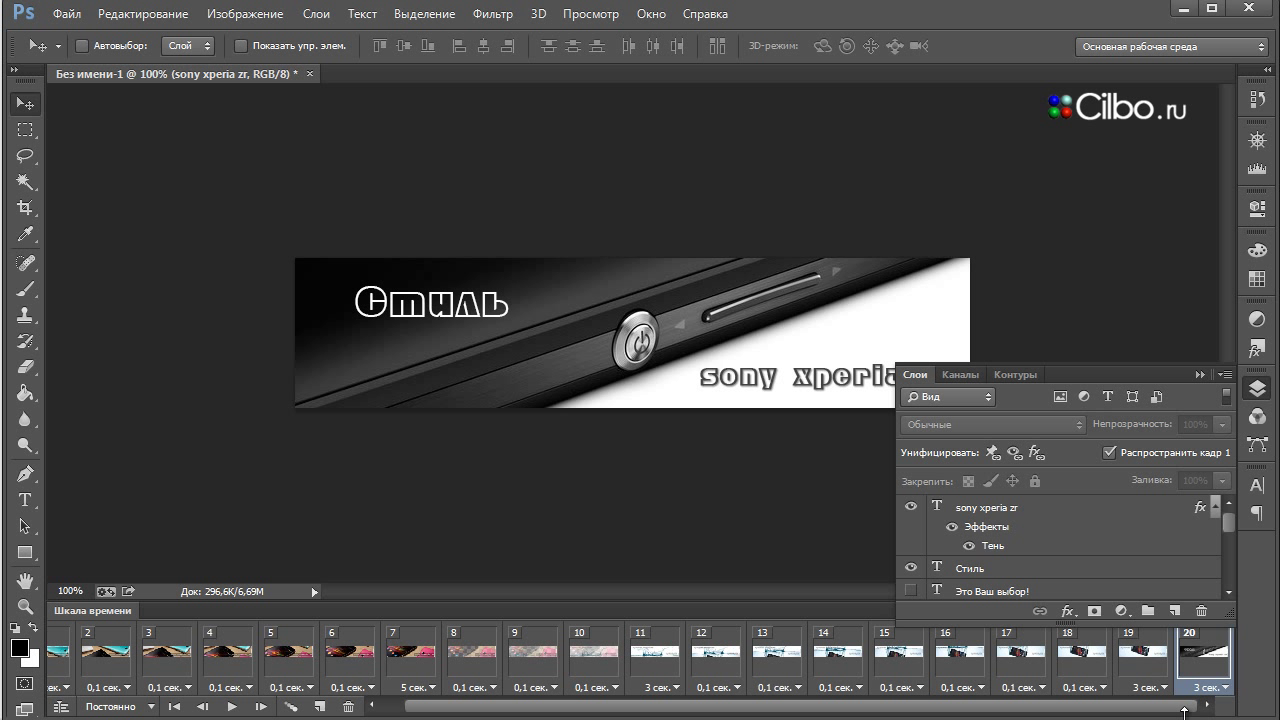
pyautogui.keyDown('shift'); pyautogui.click(1140, 670); pyautogui.keyUp('shift')
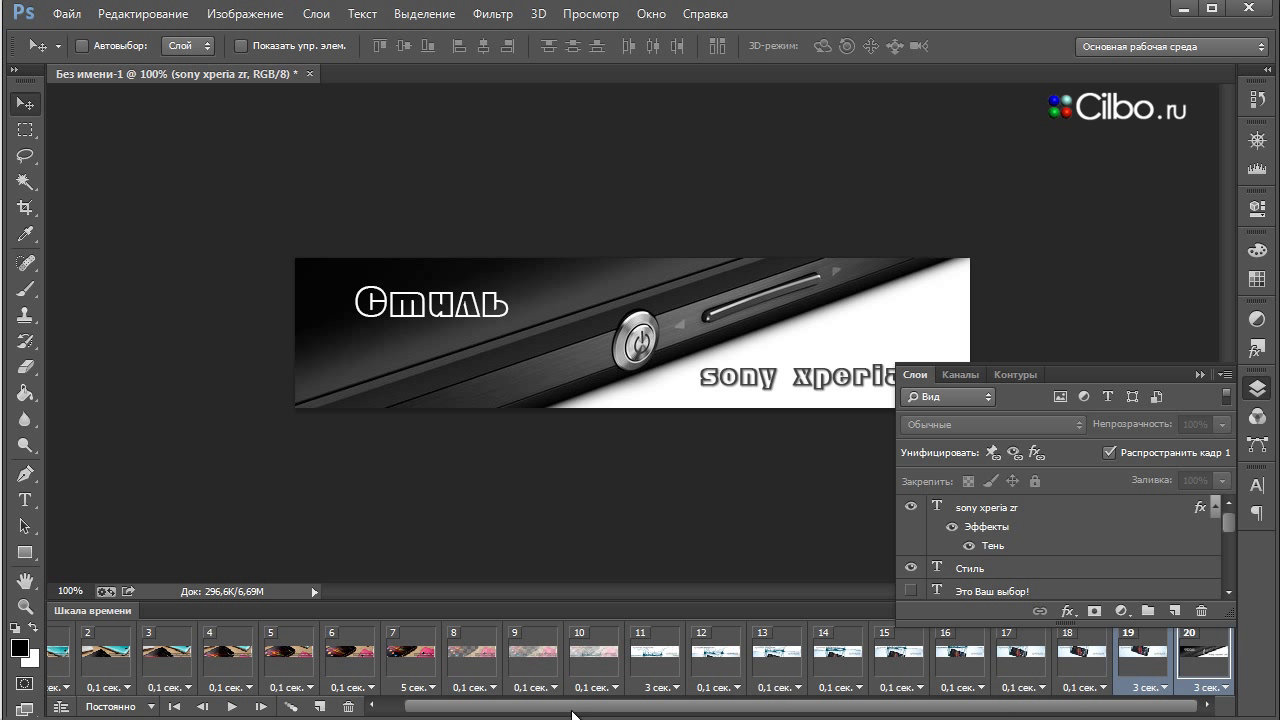
pyautogui.click(291, 706)
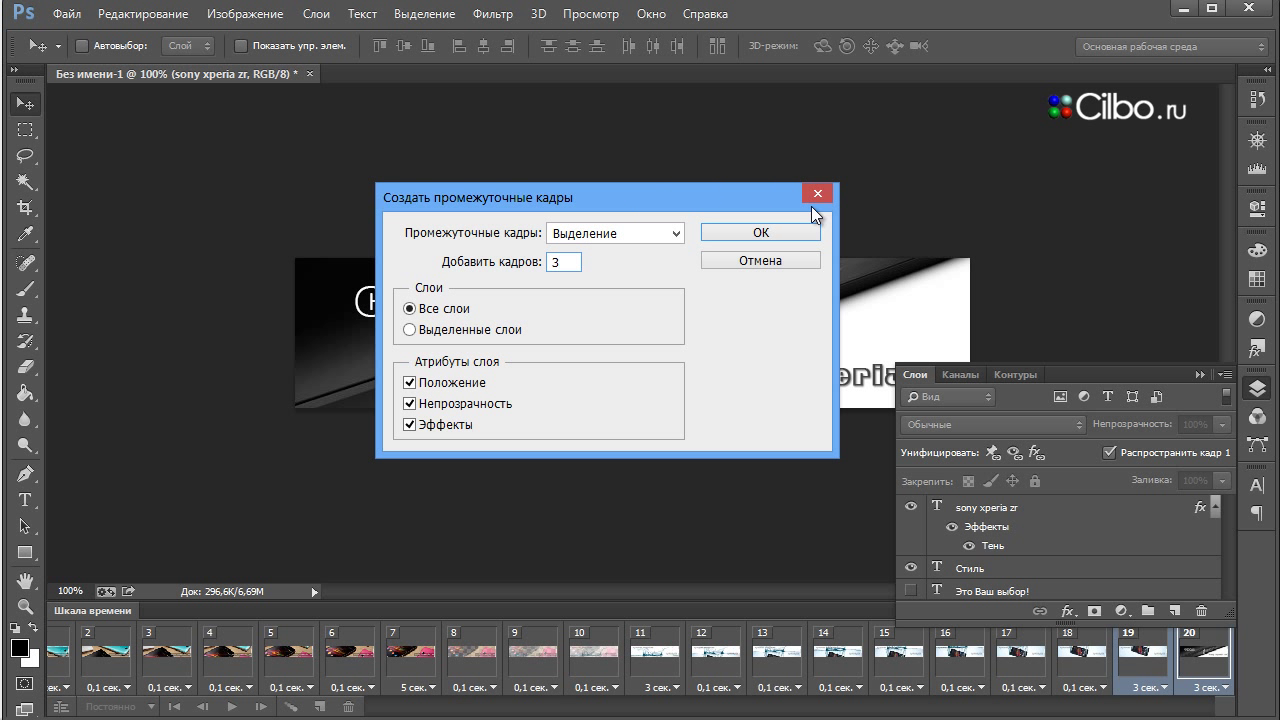
# Tween 3 in-between frames and set frames 20, 21 and 22 to 0.1 seconds each
pyautogui.click(760, 232)
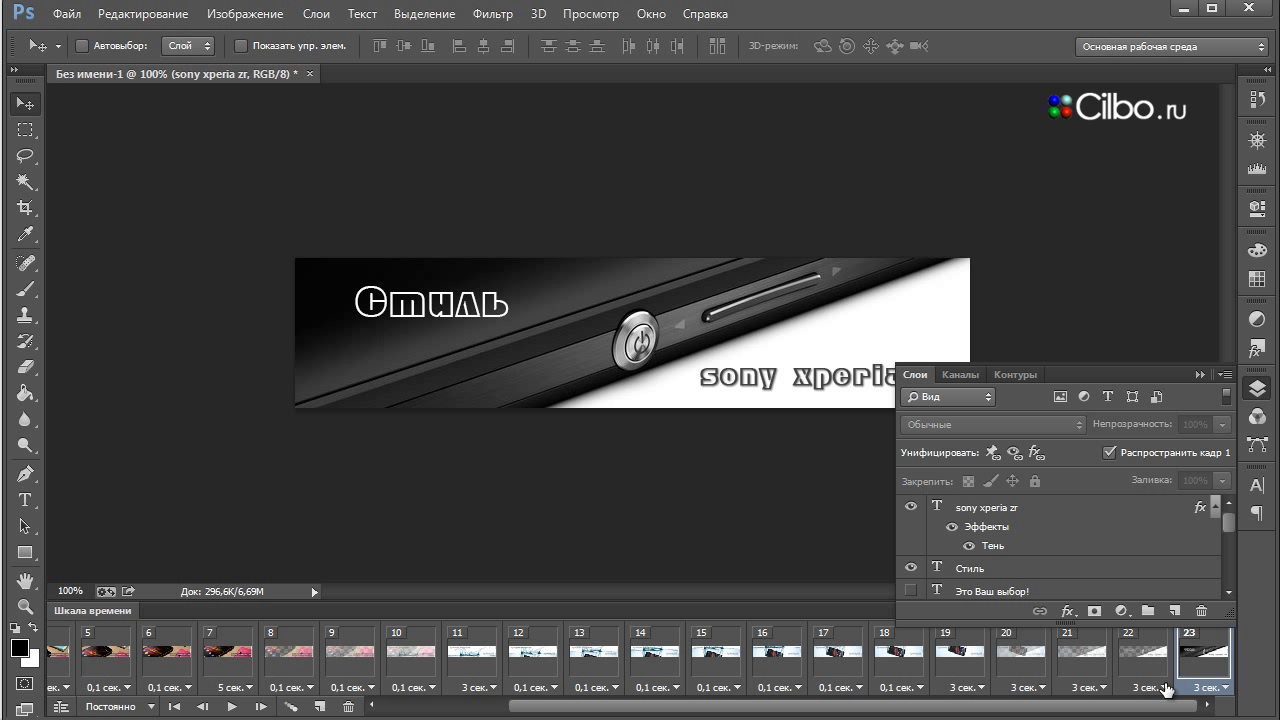
pyautogui.click(1143, 687)
pyautogui.click(1060, 714)
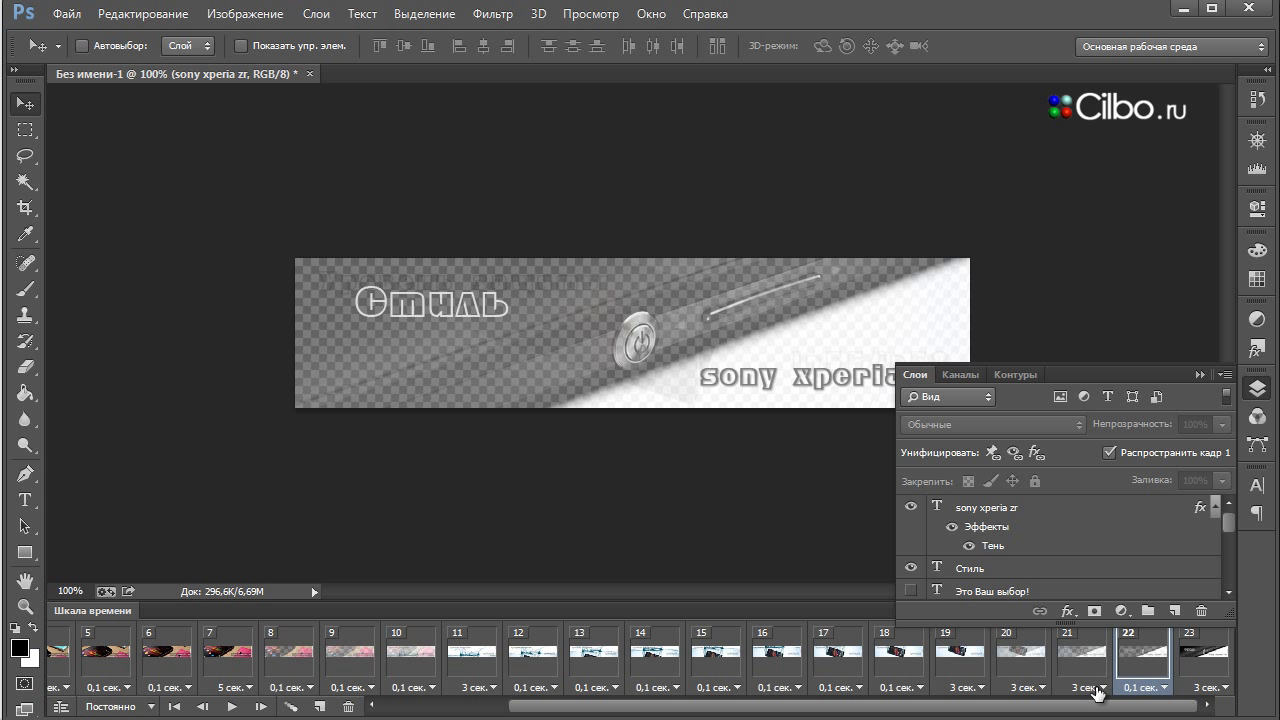
pyautogui.click(1100, 688)
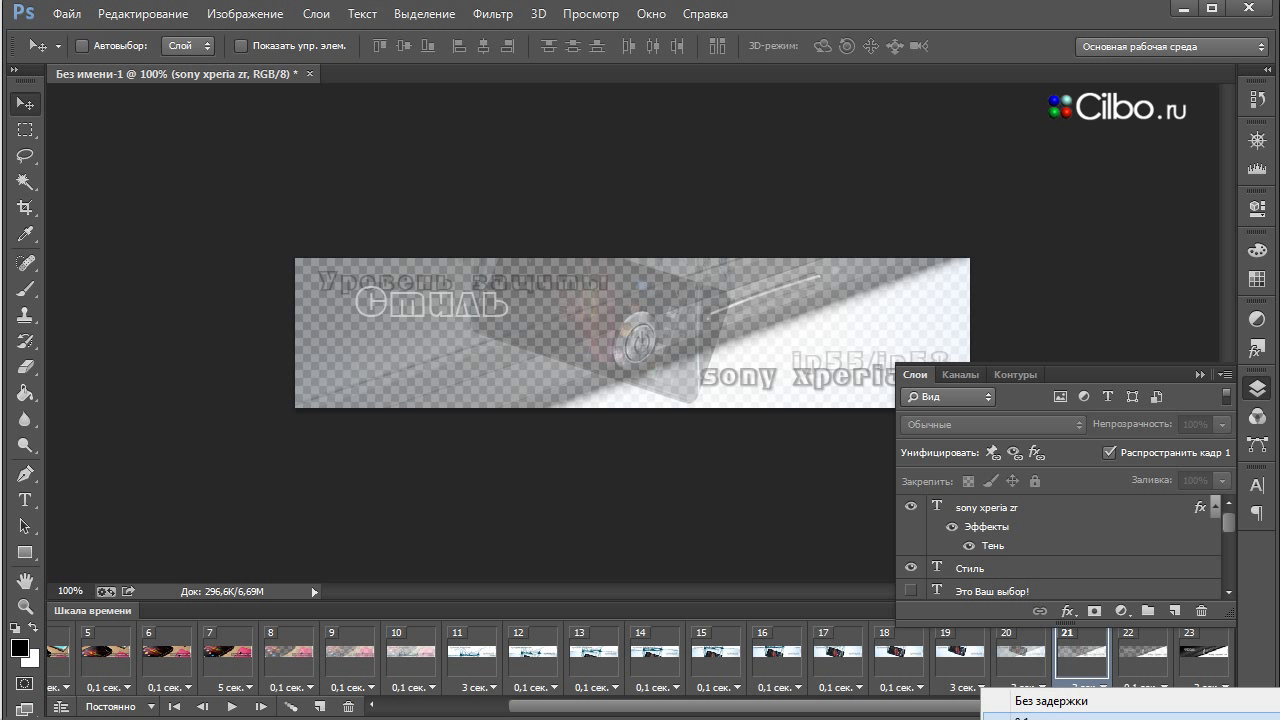
pyautogui.click(1028, 714)
pyautogui.click(1020, 687)
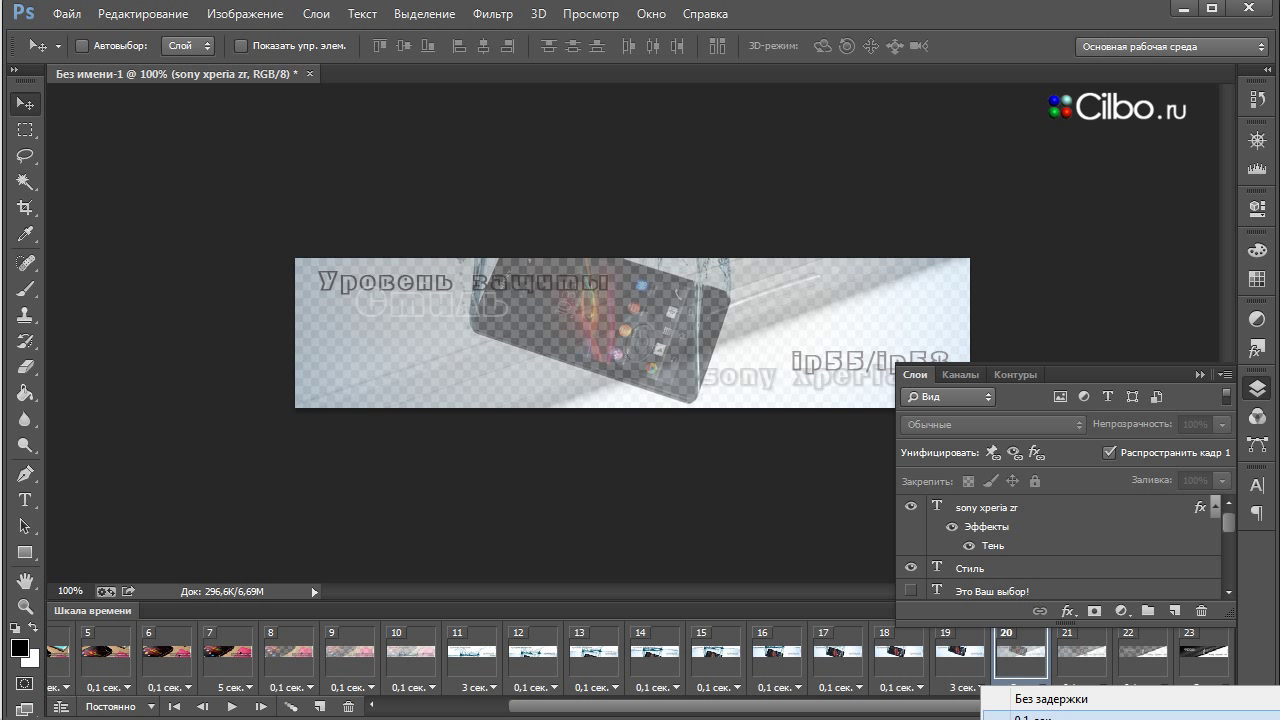
pyautogui.click(1022, 714)
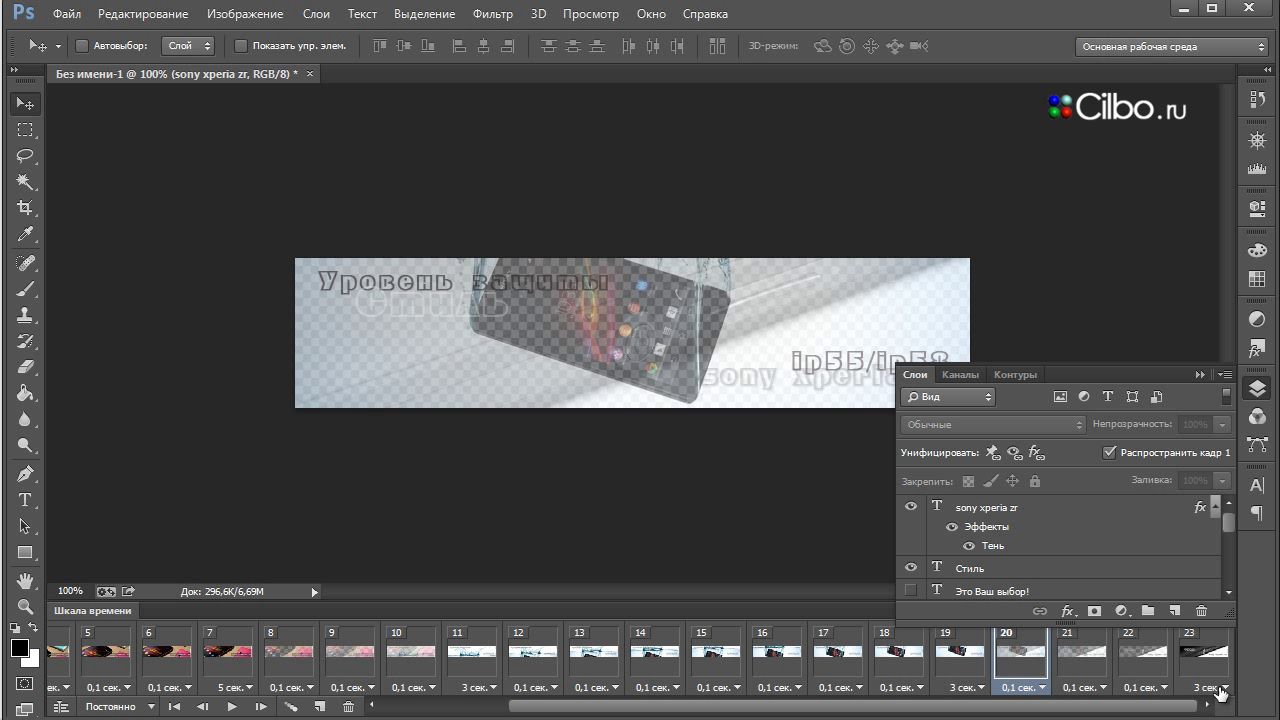
pyautogui.click(1220, 676)
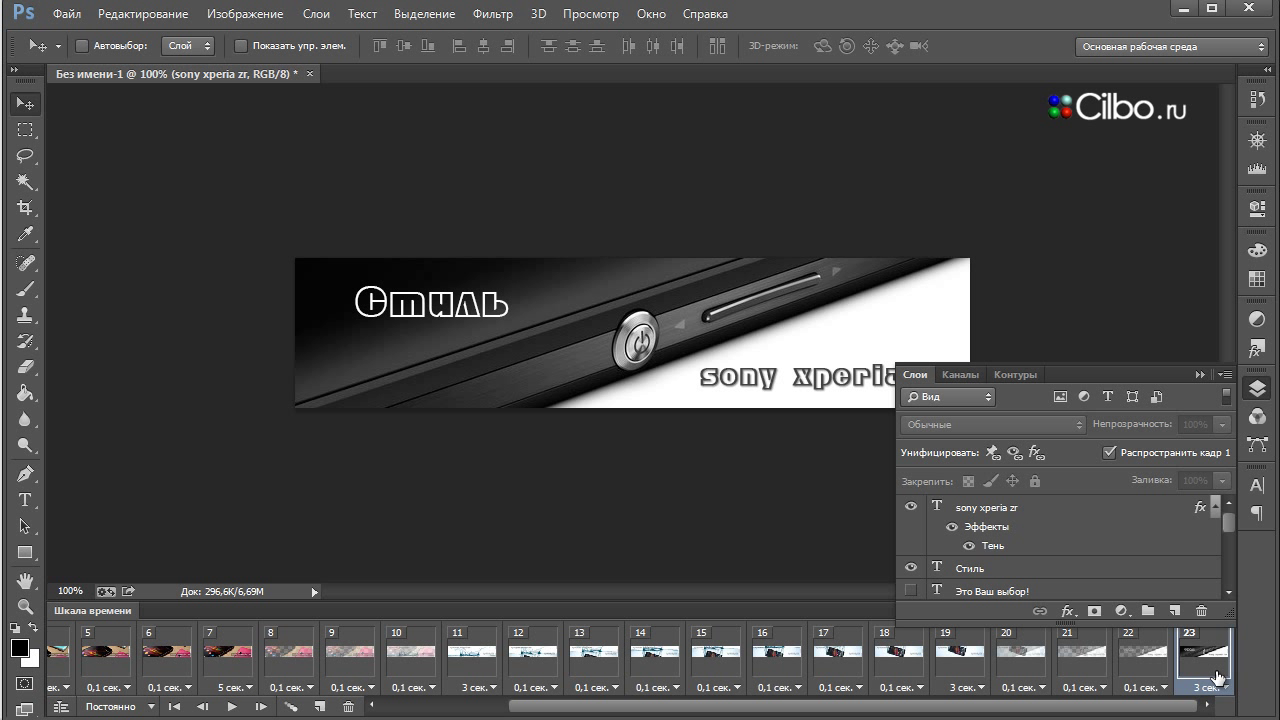
# Add frame 24 showing 'Это Ваш выбор!' instead of Стиль and sony xperia zr, and select frame 23 with it
pyautogui.click(320, 708)
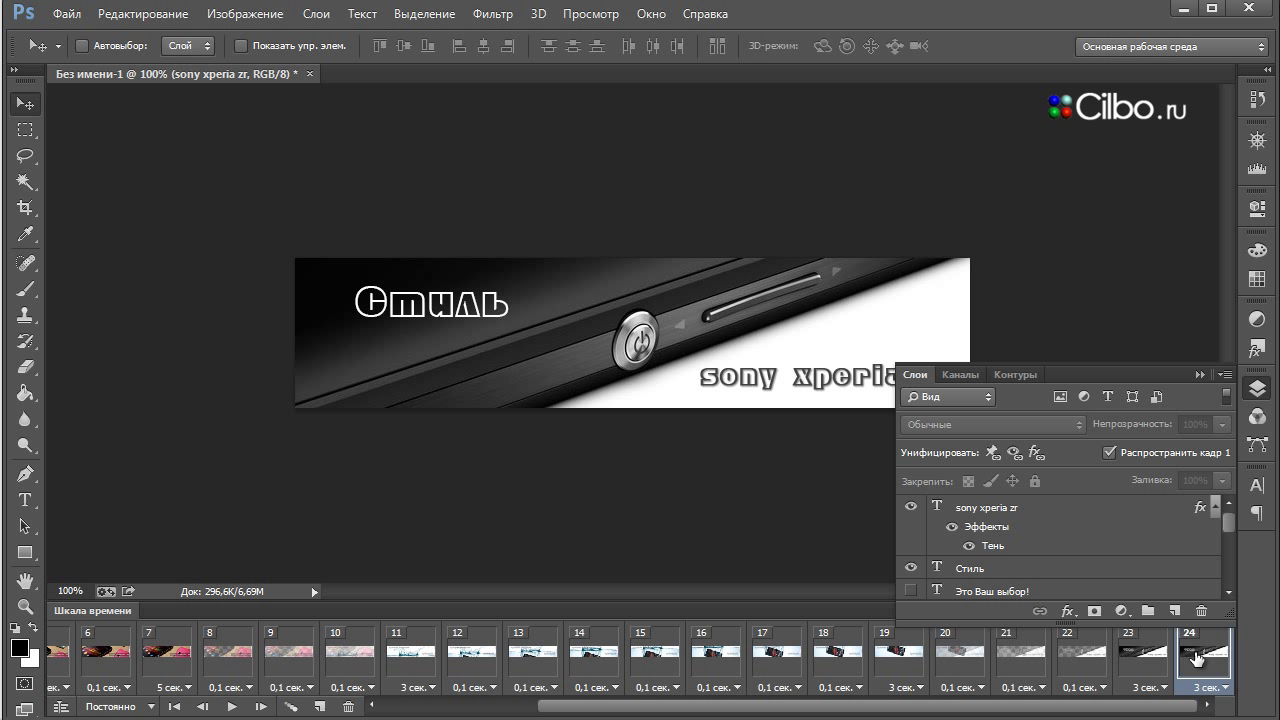
pyautogui.click(911, 508)
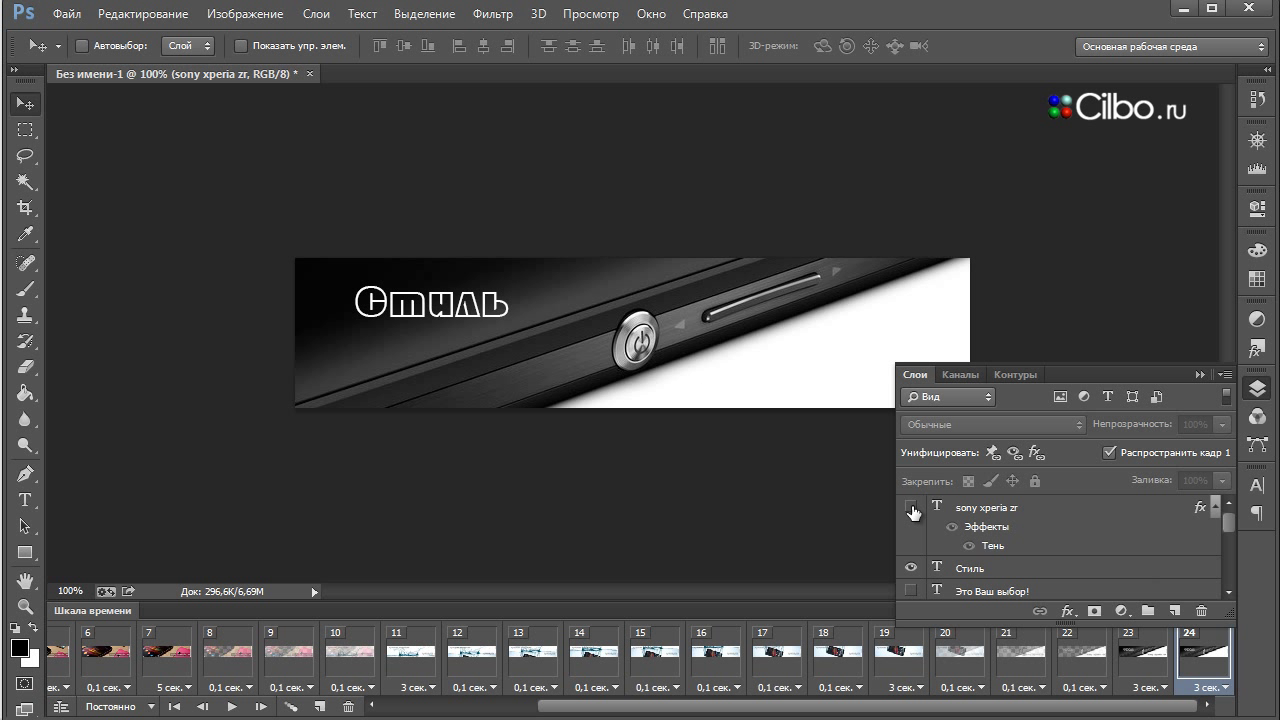
pyautogui.click(911, 568)
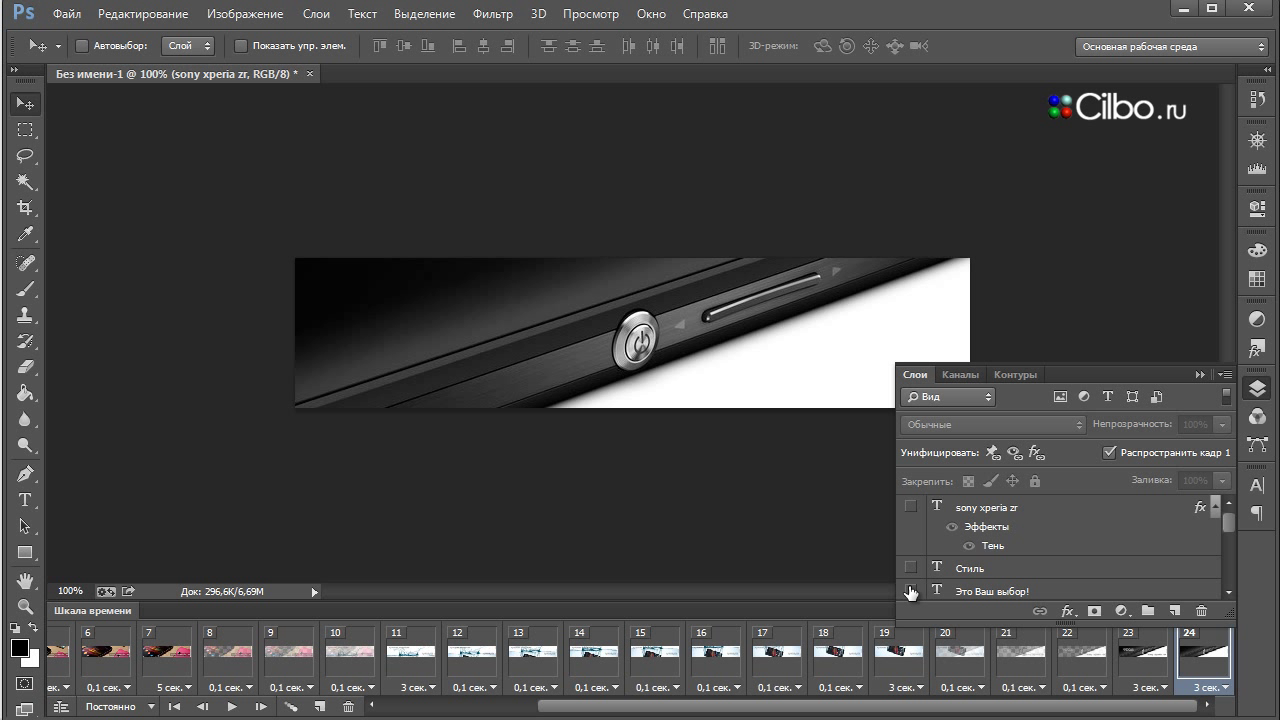
pyautogui.click(910, 591)
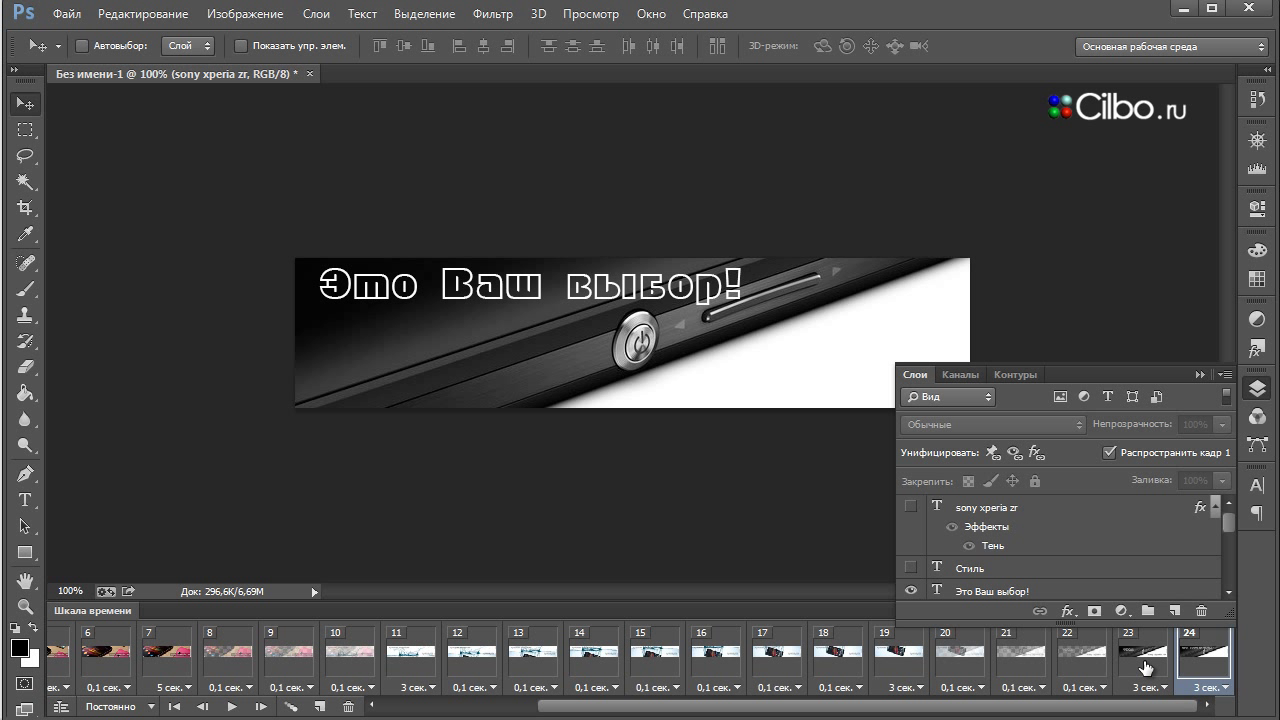
pyautogui.keyDown('shift'); pyautogui.click(1146, 666); pyautogui.keyUp('shift')
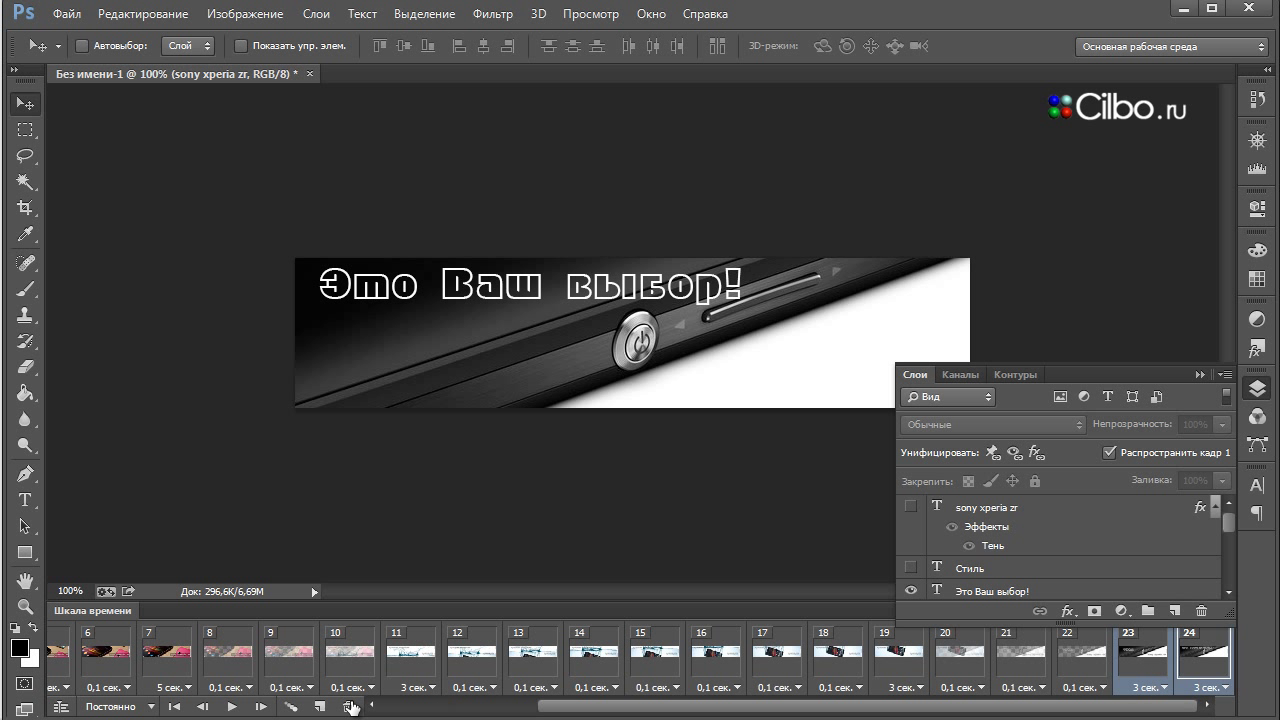
# Tween 3 frames, give frames 24–26 a 0.1 s delay, and hold frame 27 for 5 s
pyautogui.click(292, 707)
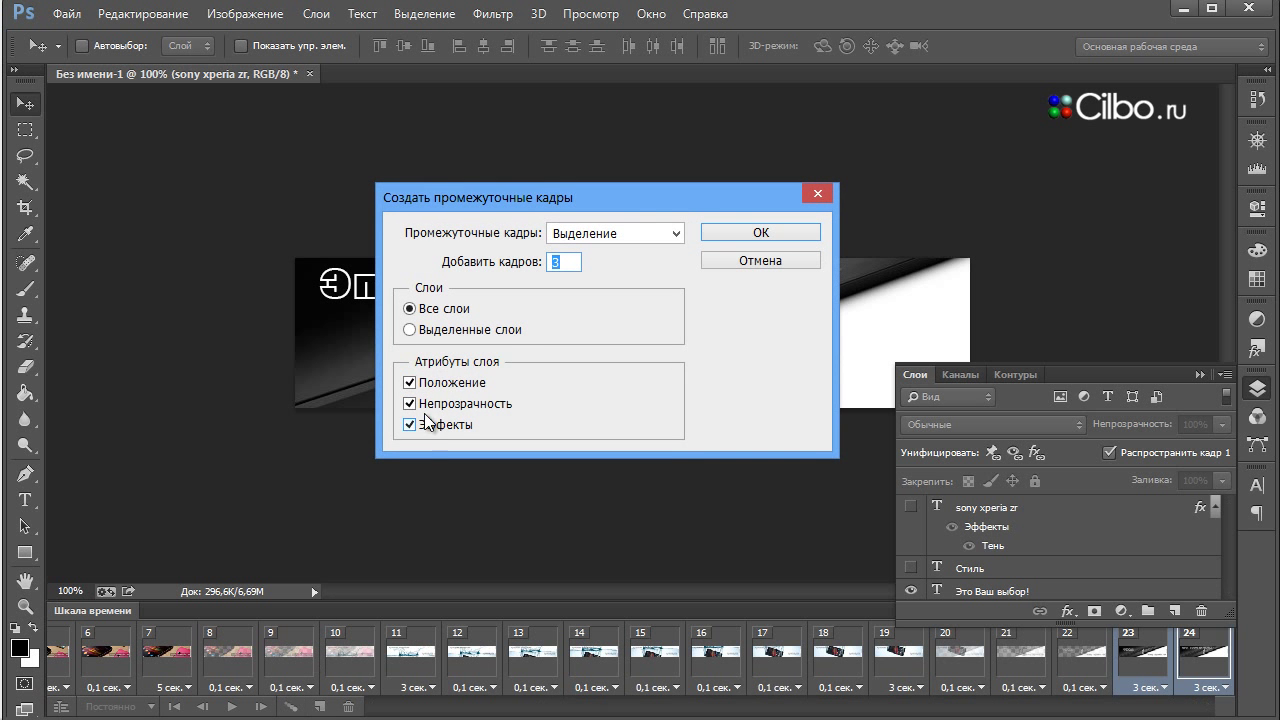
pyautogui.click(752, 233)
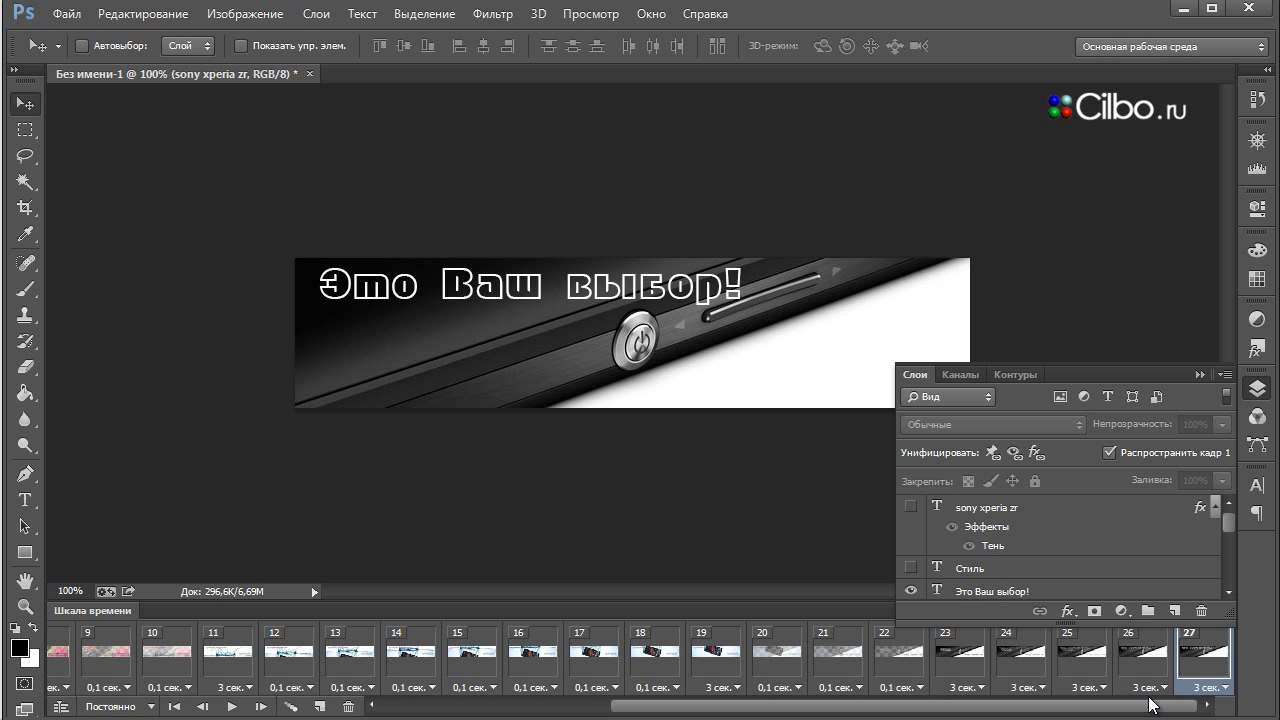
pyautogui.click(1166, 688)
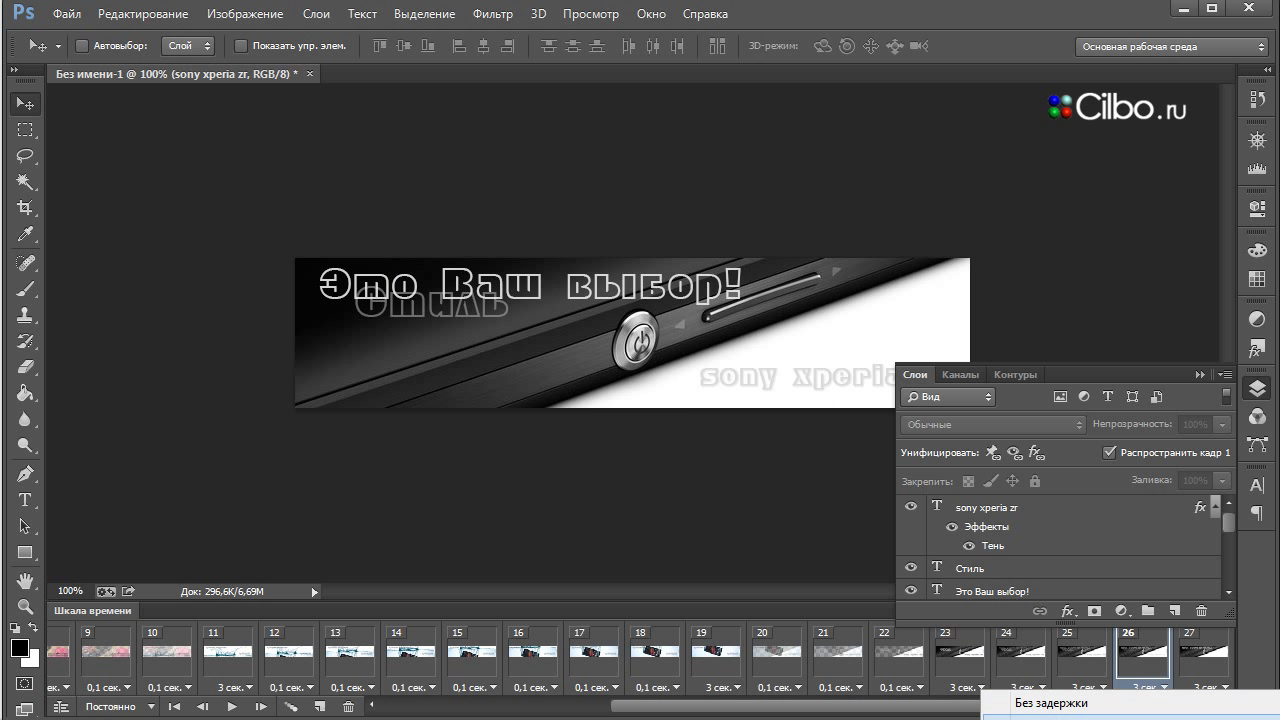
pyautogui.click(1128, 710)
pyautogui.click(1100, 688)
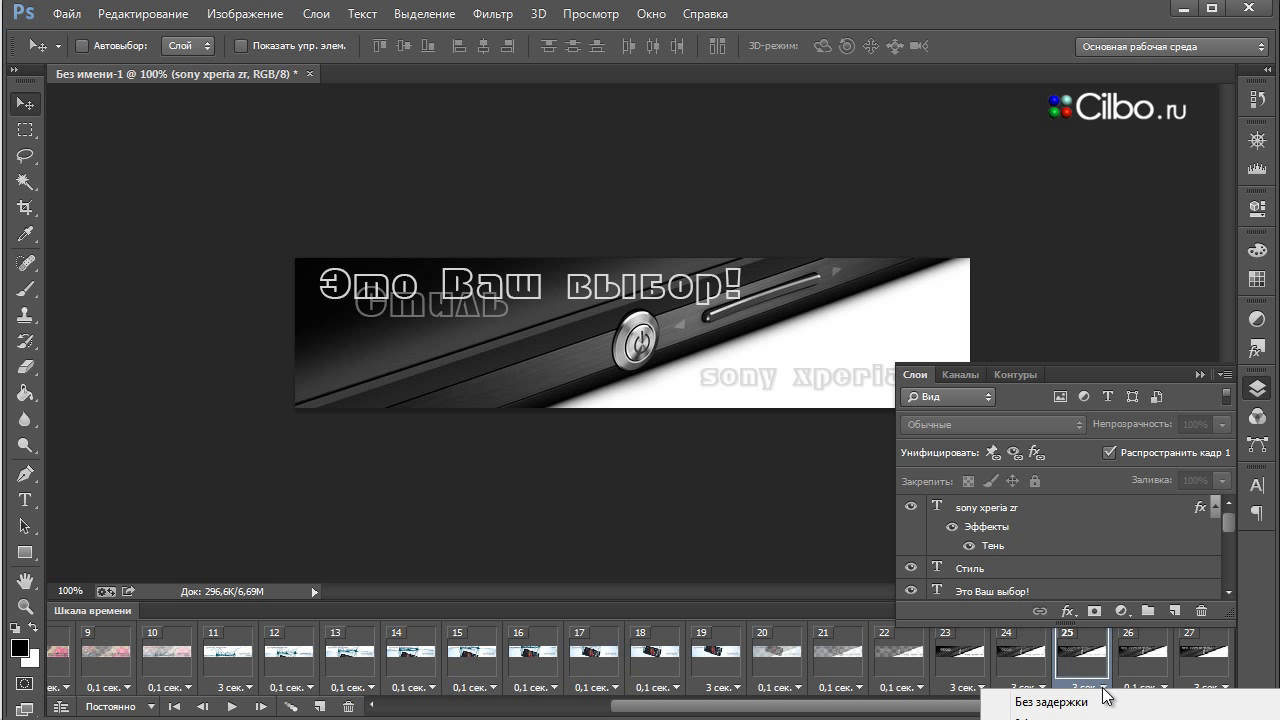
pyautogui.click(1040, 716)
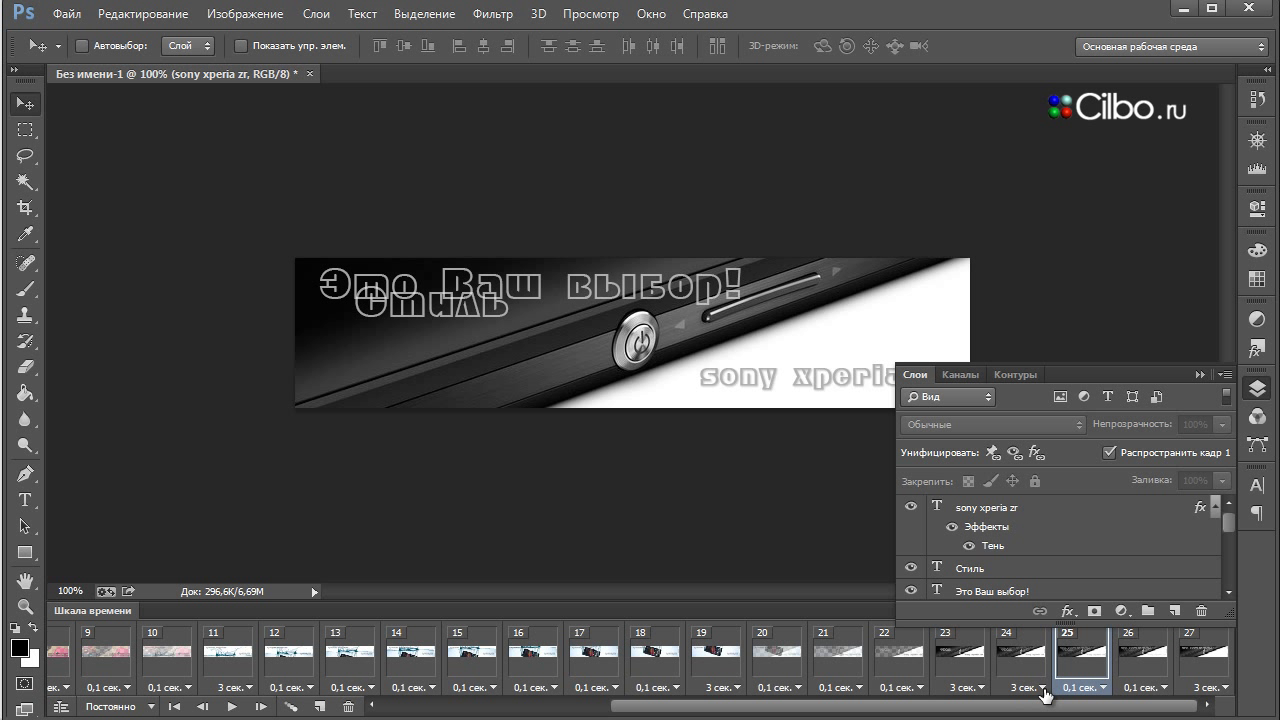
pyautogui.click(1042, 690)
pyautogui.click(1050, 716)
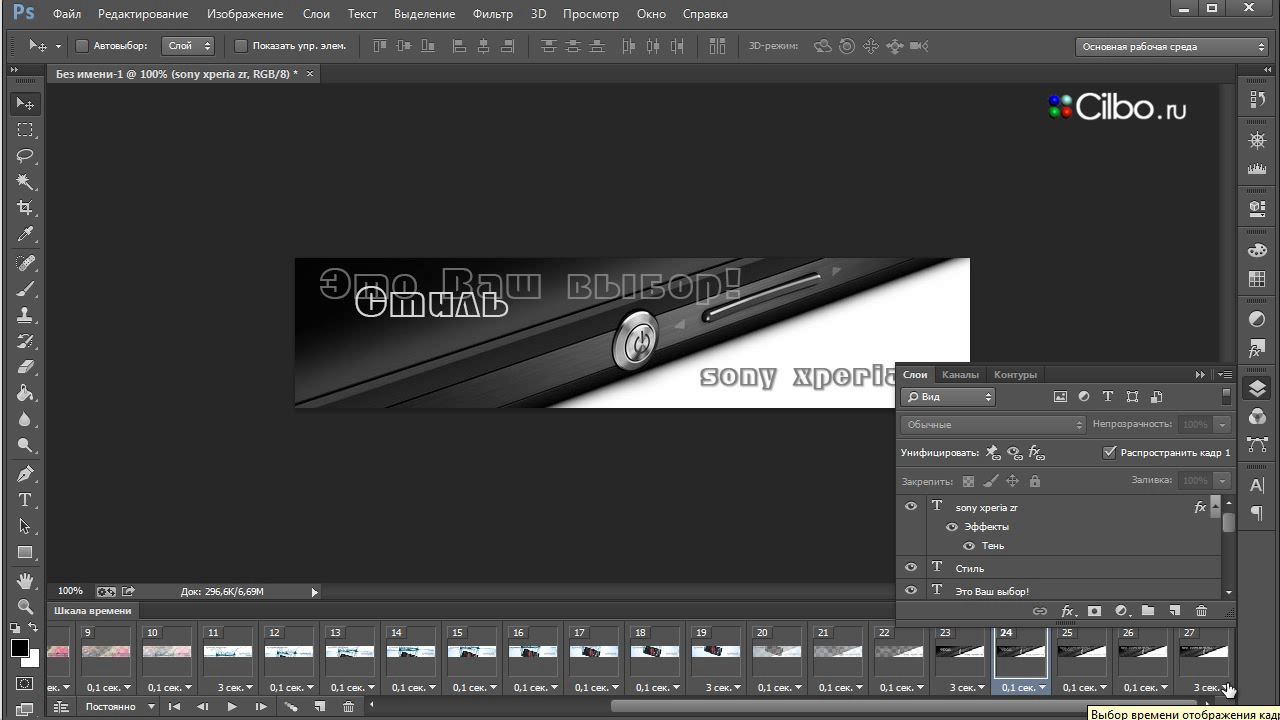
pyautogui.click(1227, 689)
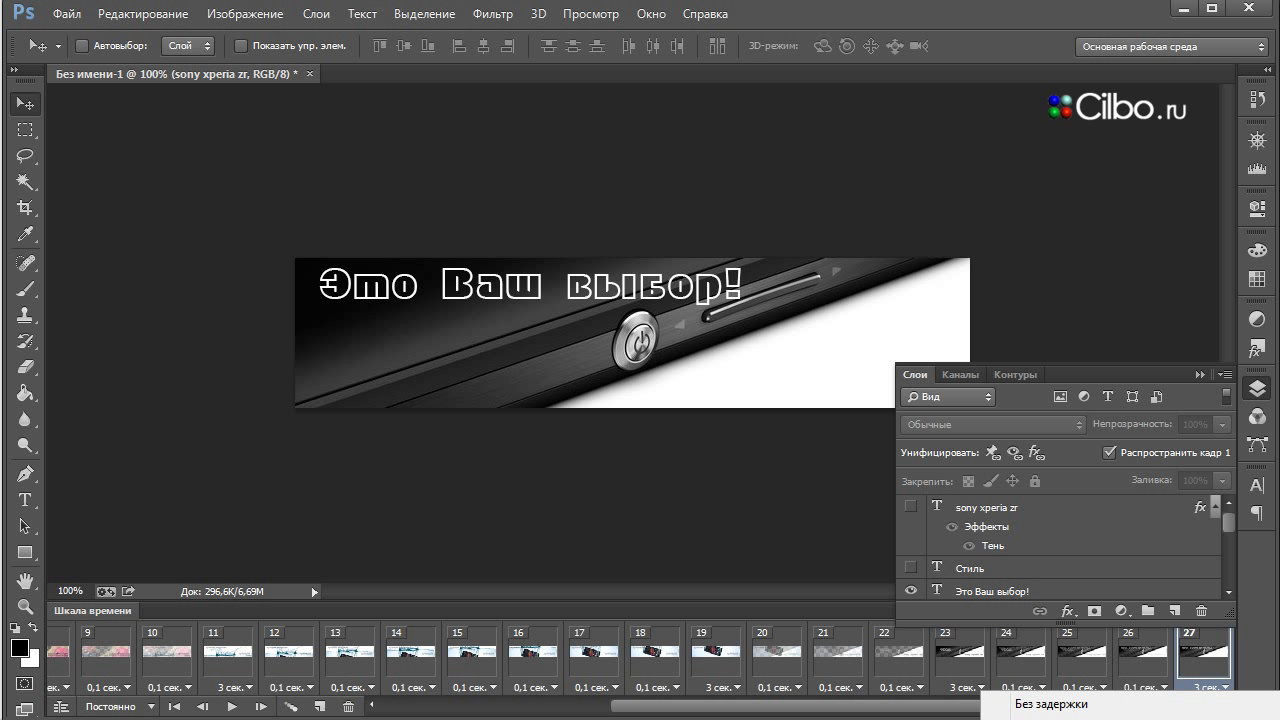
pyautogui.click(1040, 716)
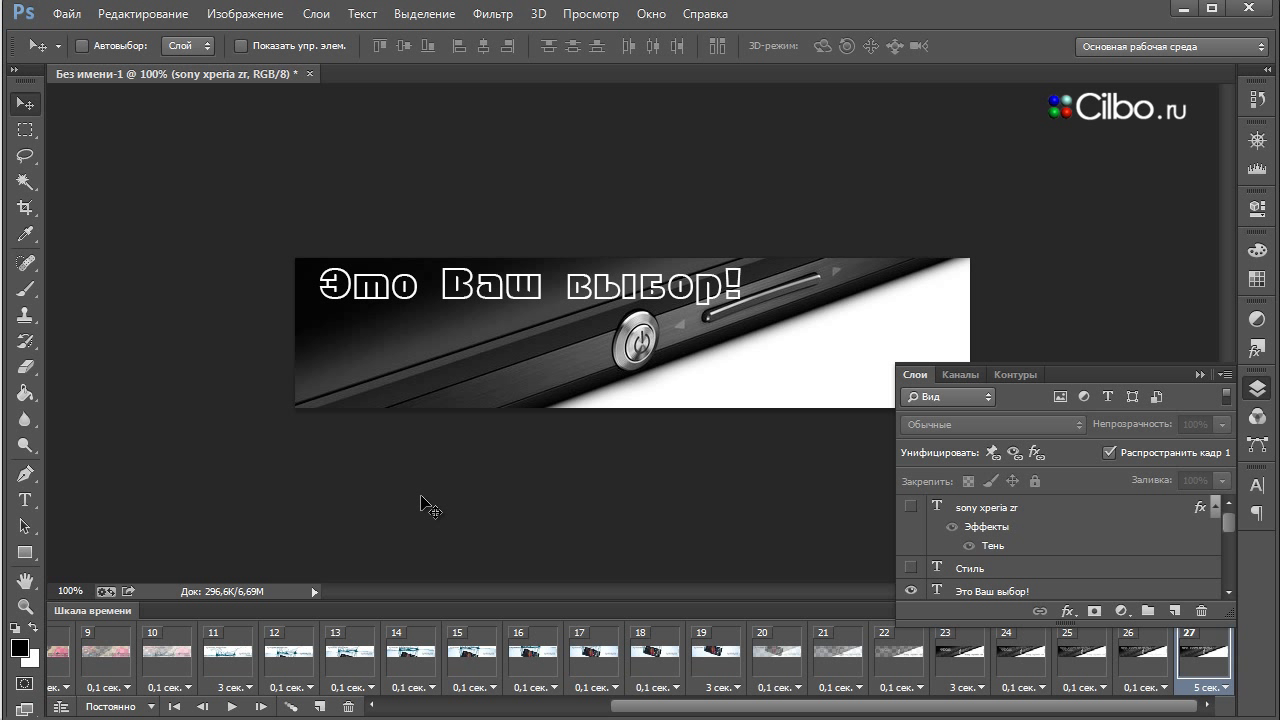
# Play and stop the 27-frame animation preview, then close the Layers panel
pyautogui.click(230, 708)
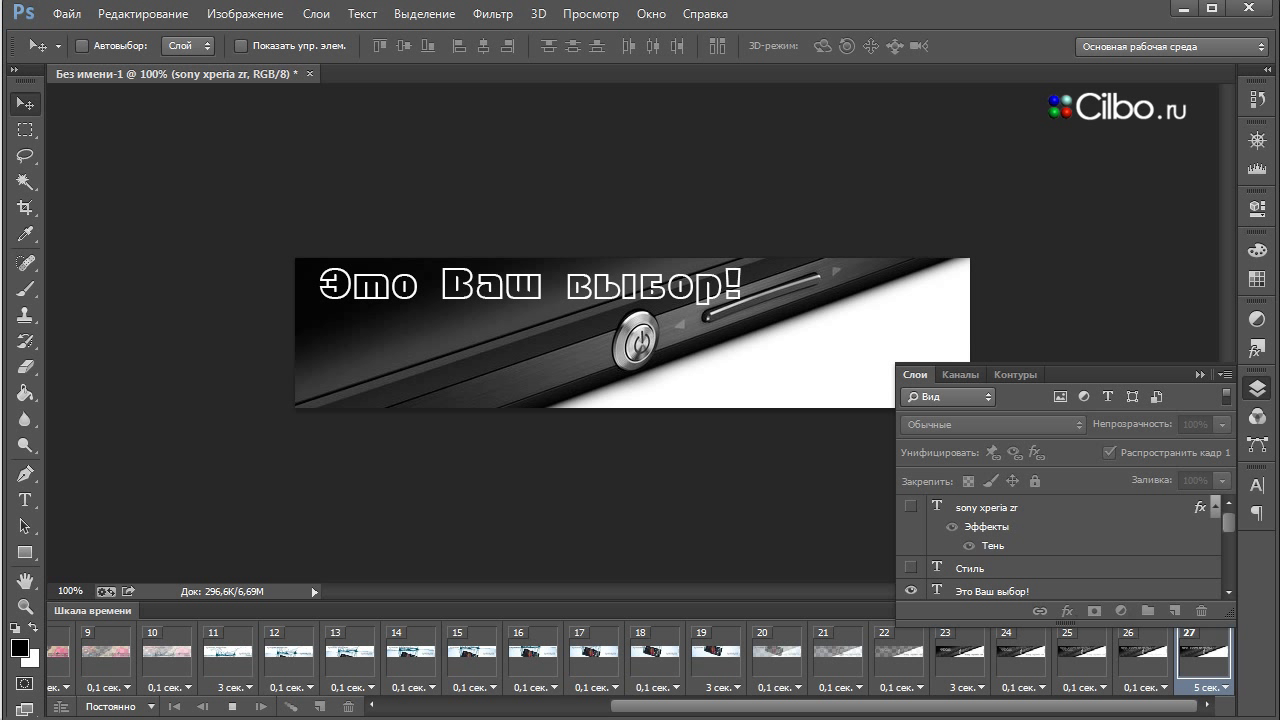
pyautogui.click(233, 707)
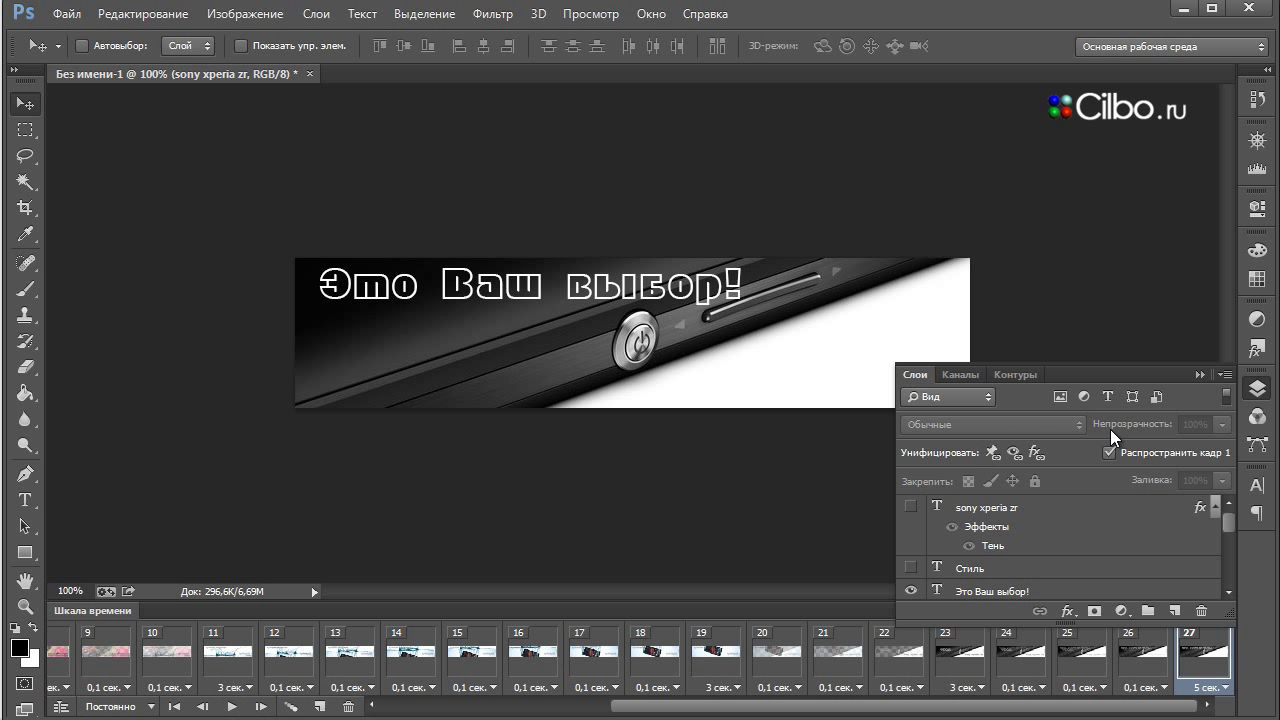
pyautogui.click(1198, 372)
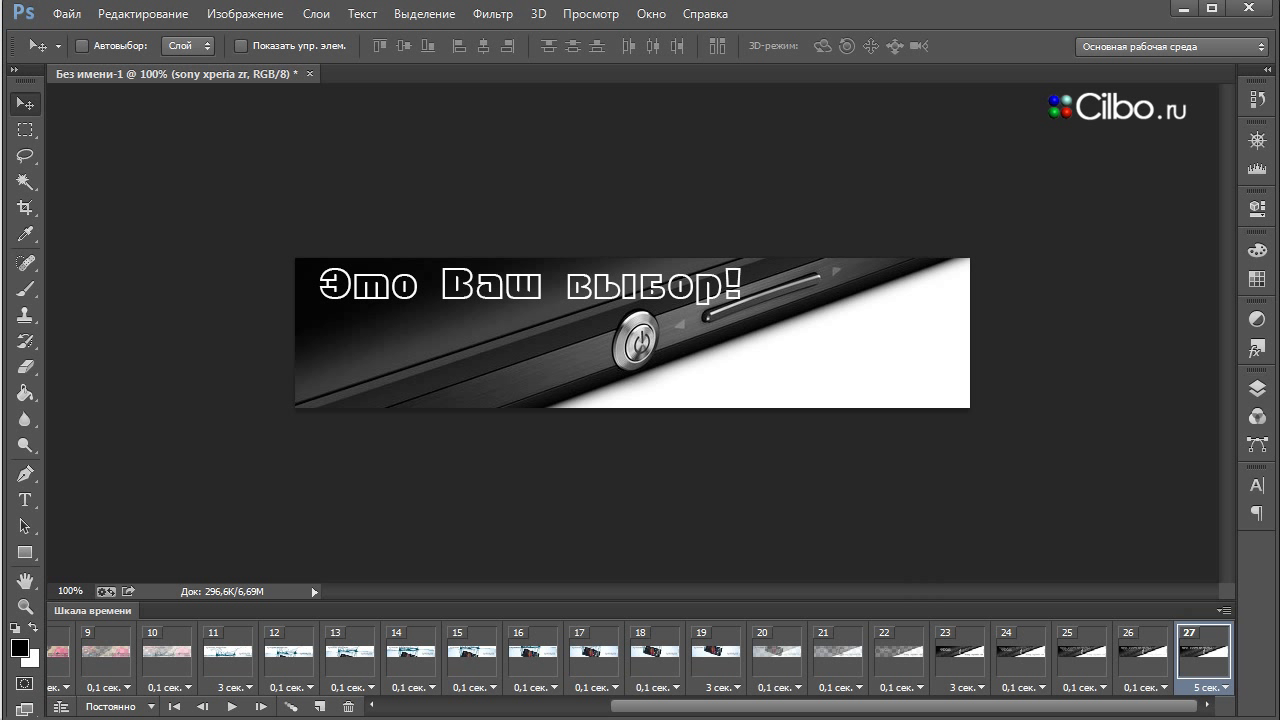
pyautogui.click(64, 15)
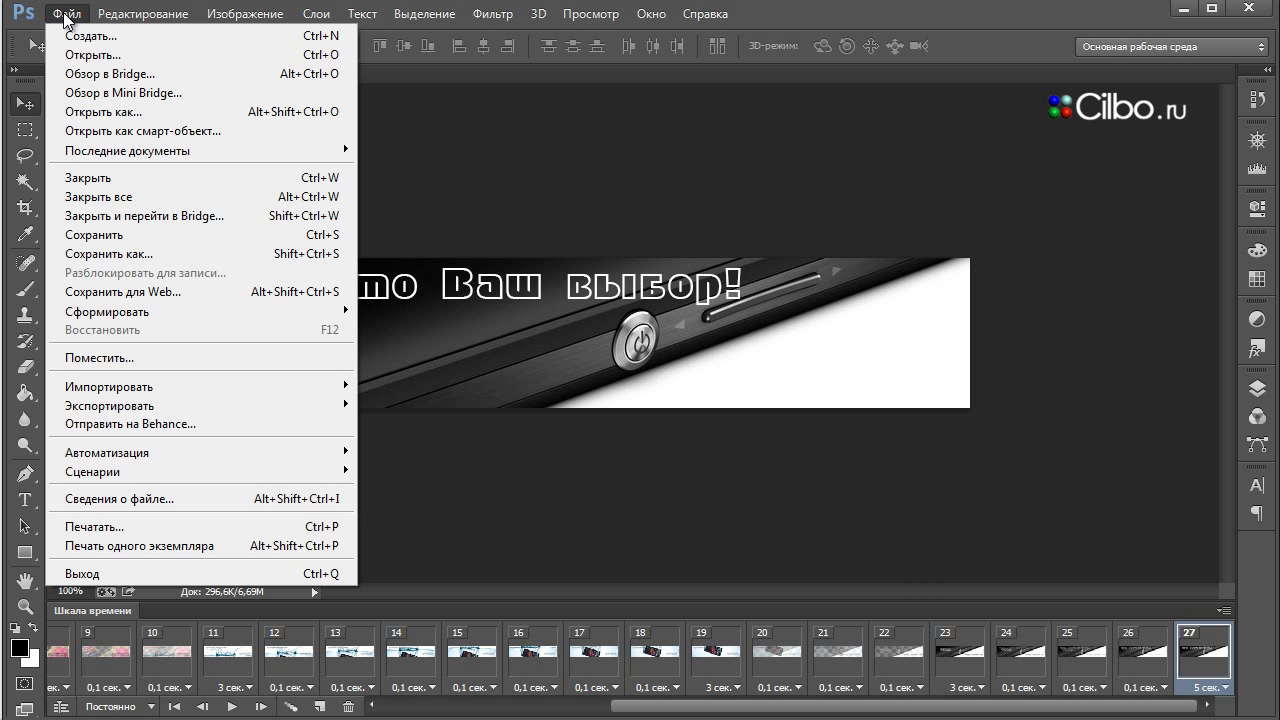
# Open Save for Web with a looping 256-colour GIF preset and play the animation preview
pyautogui.click(104, 292)
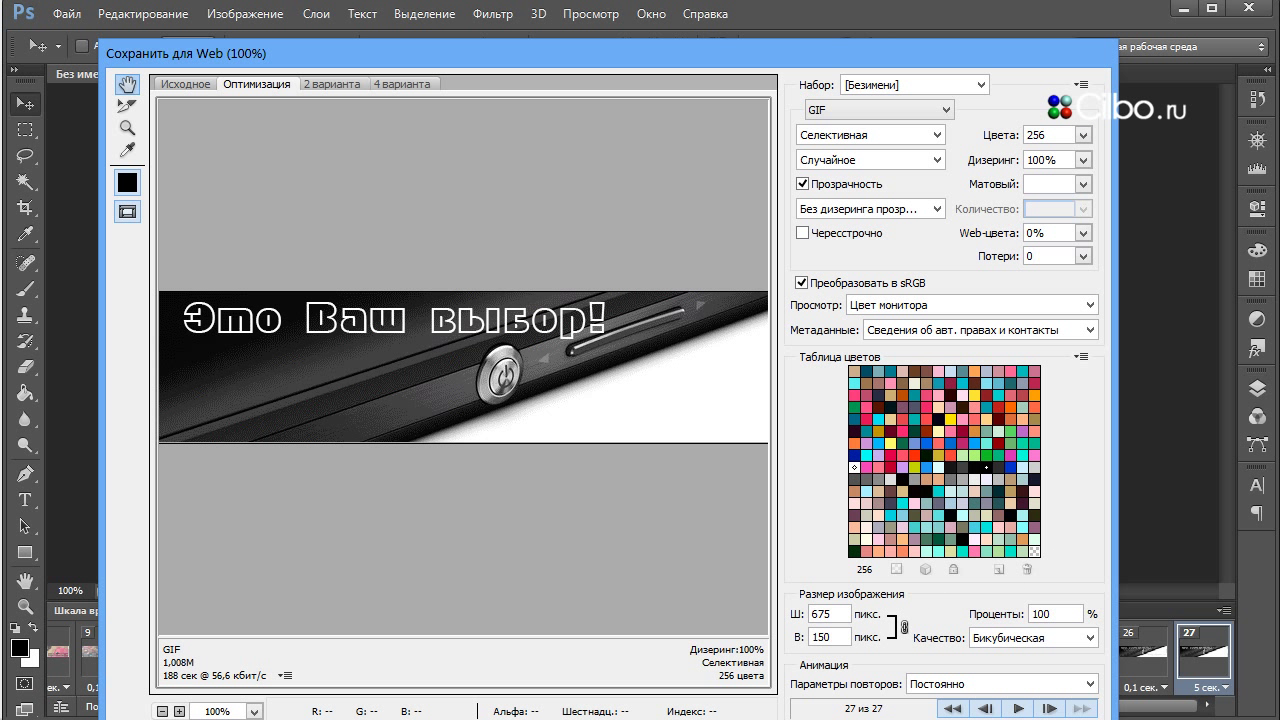
pyautogui.click(1019, 708)
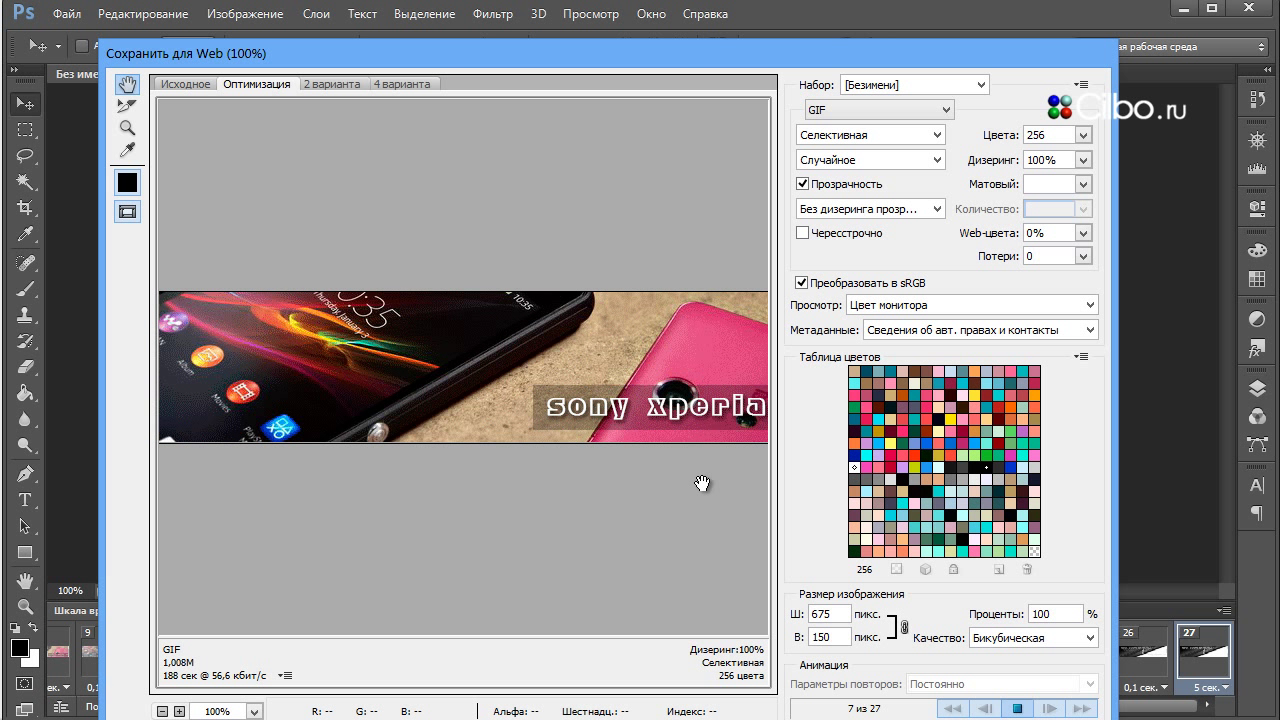
pyautogui.click(1018, 710)
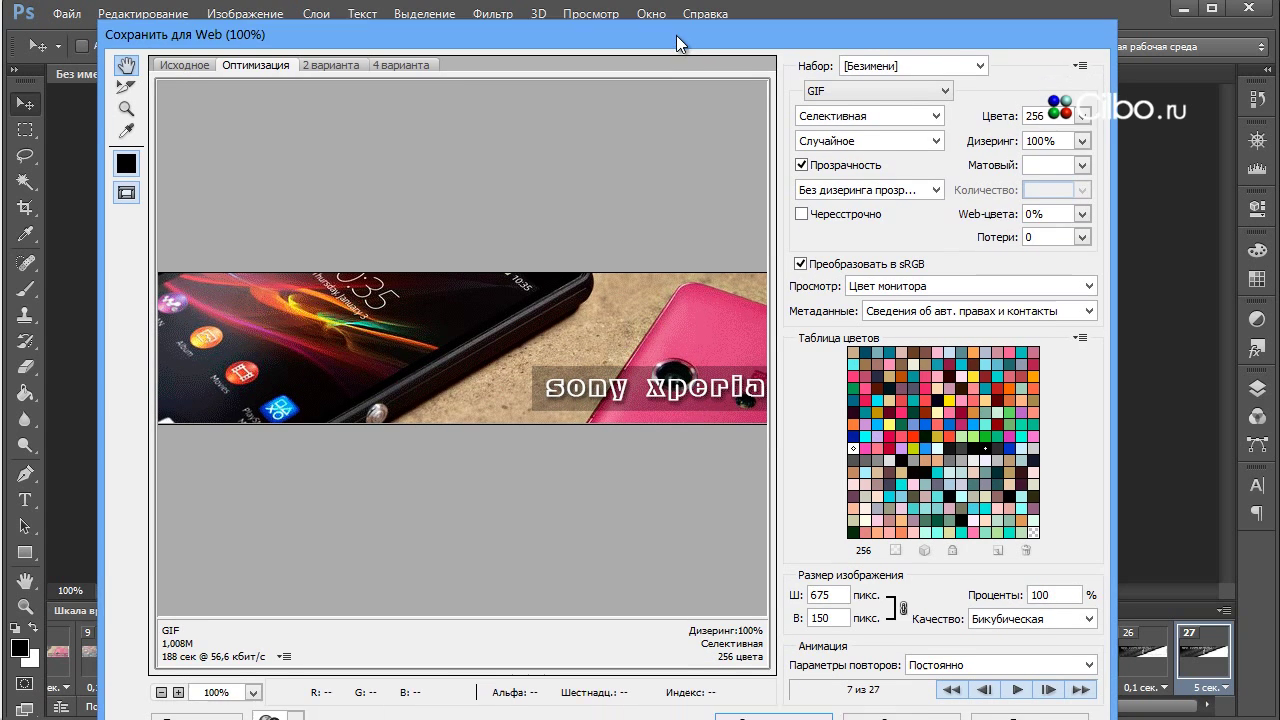
pyautogui.moveTo(682, 60); pyautogui.dragTo(674, 0)
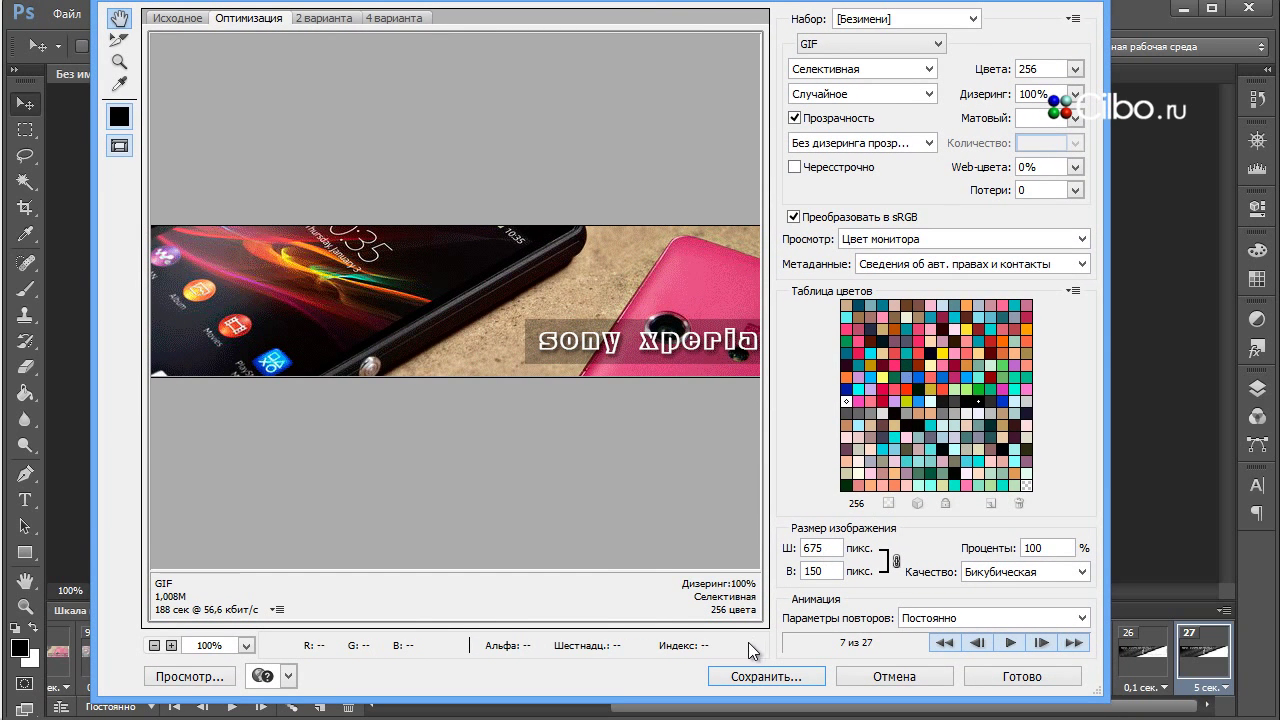
# Save the GIF to the Desktop as 'baner-1' and minimize Photoshop and the browser
pyautogui.click(770, 679)
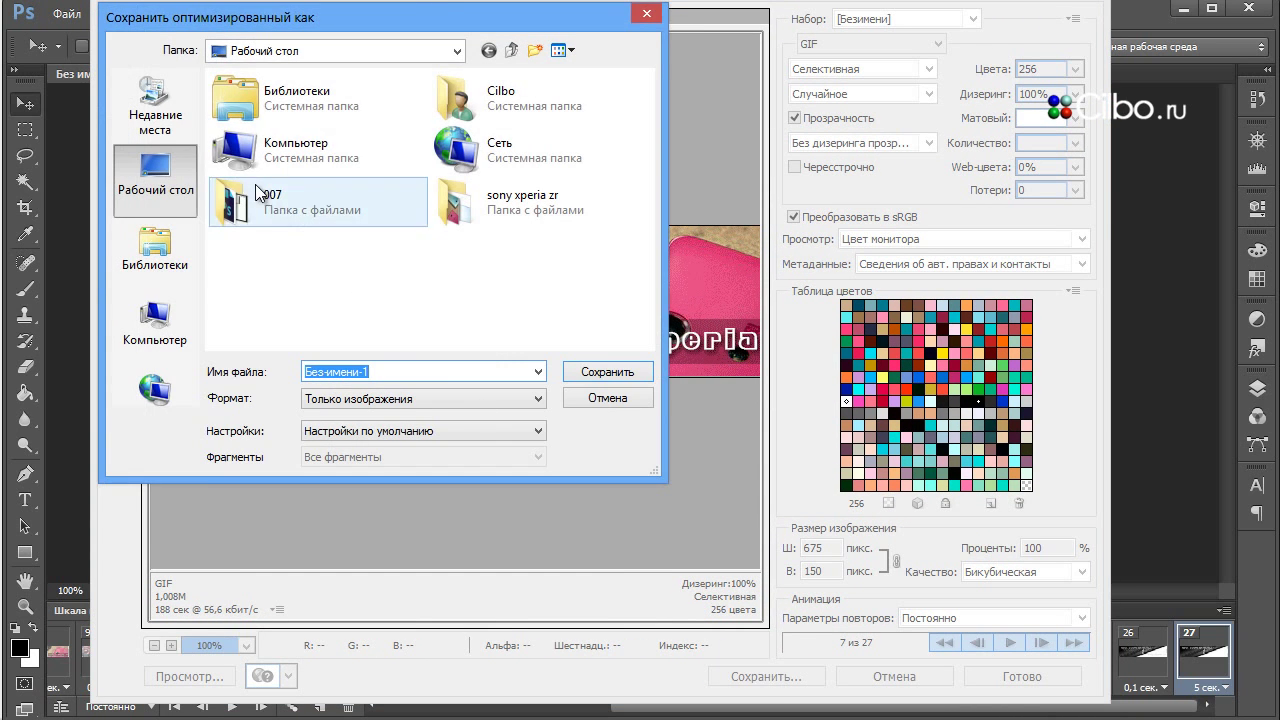
pyautogui.click(262, 51)
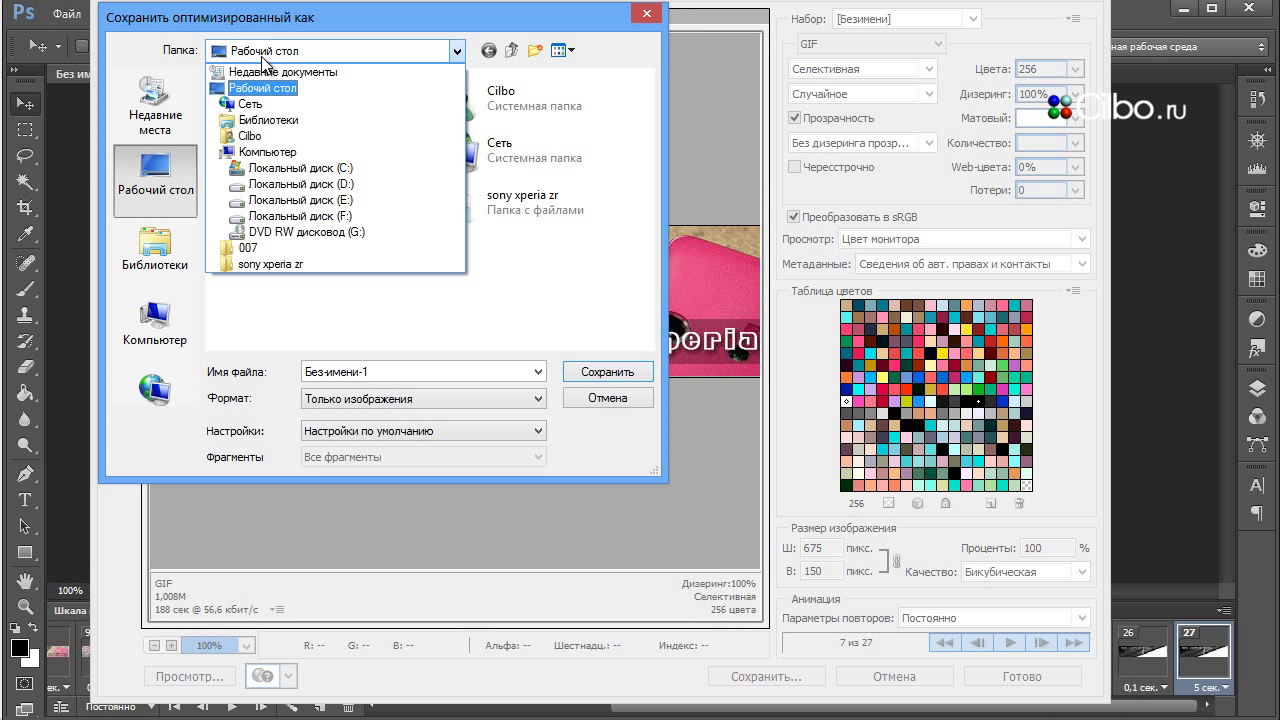
pyautogui.click(593, 372)
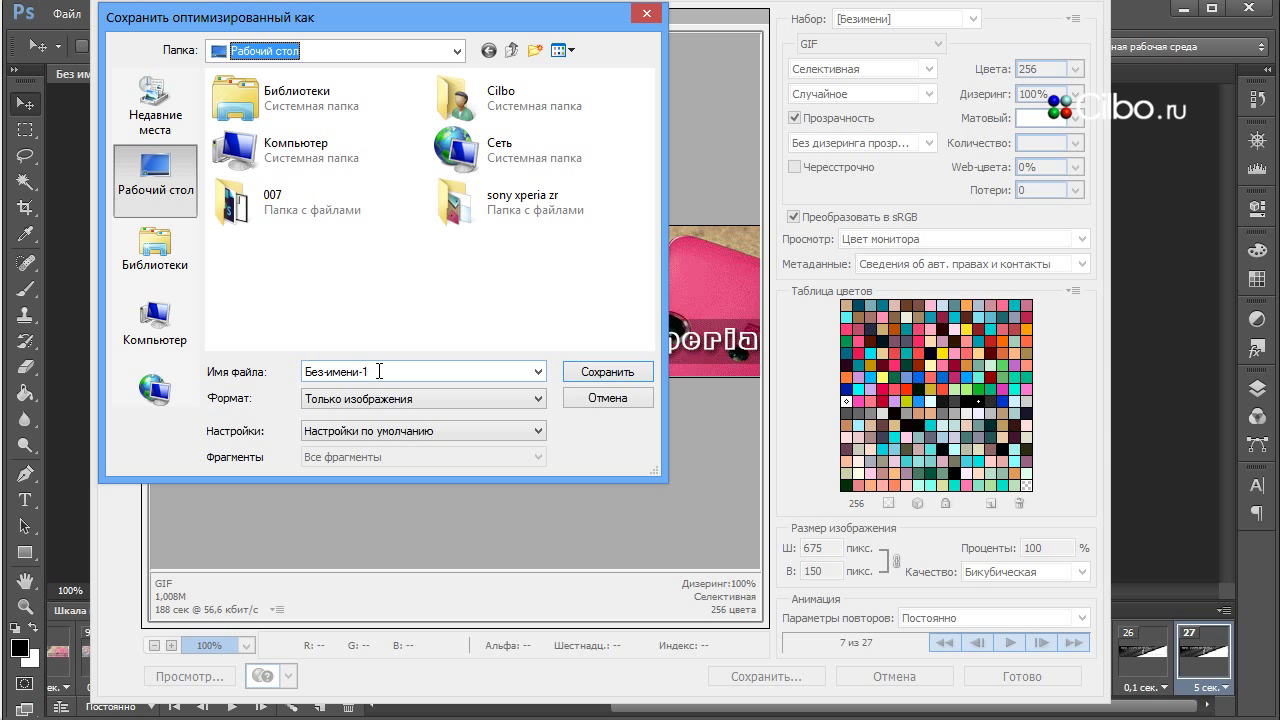
pyautogui.moveTo(379, 372); pyautogui.dragTo(308, 371)
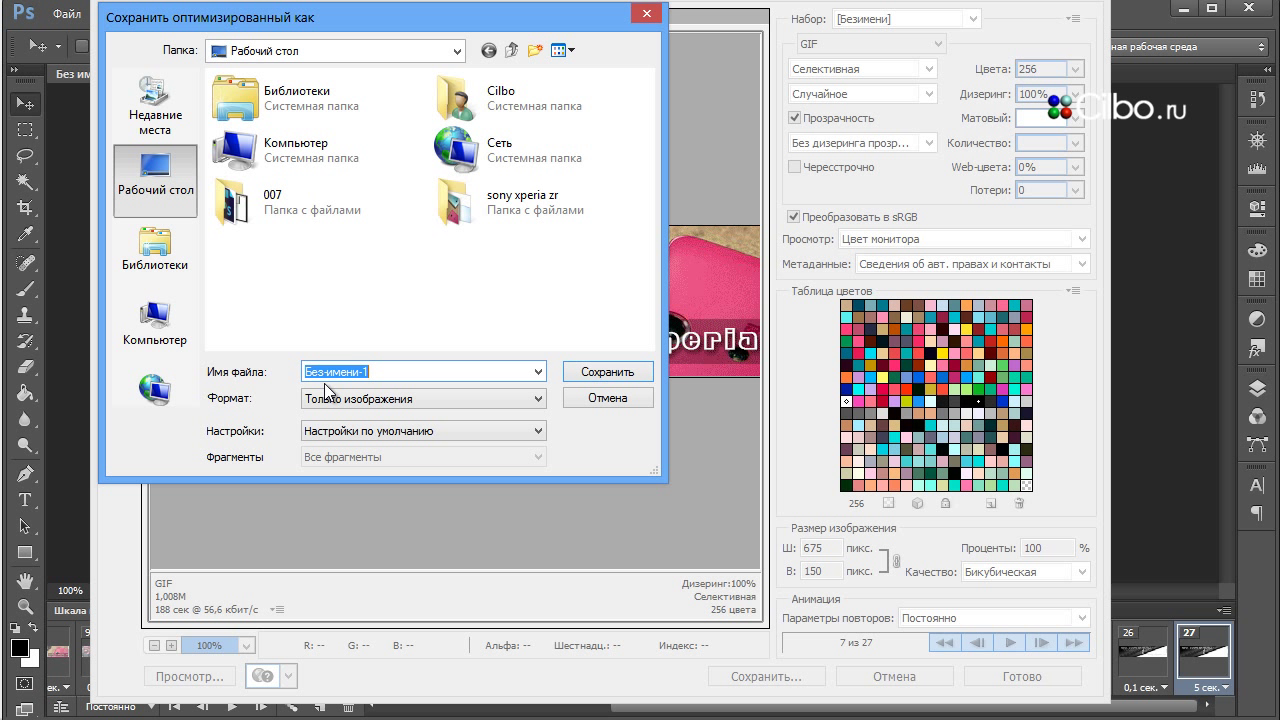
pyautogui.write('baner')
pyautogui.click(606, 372)
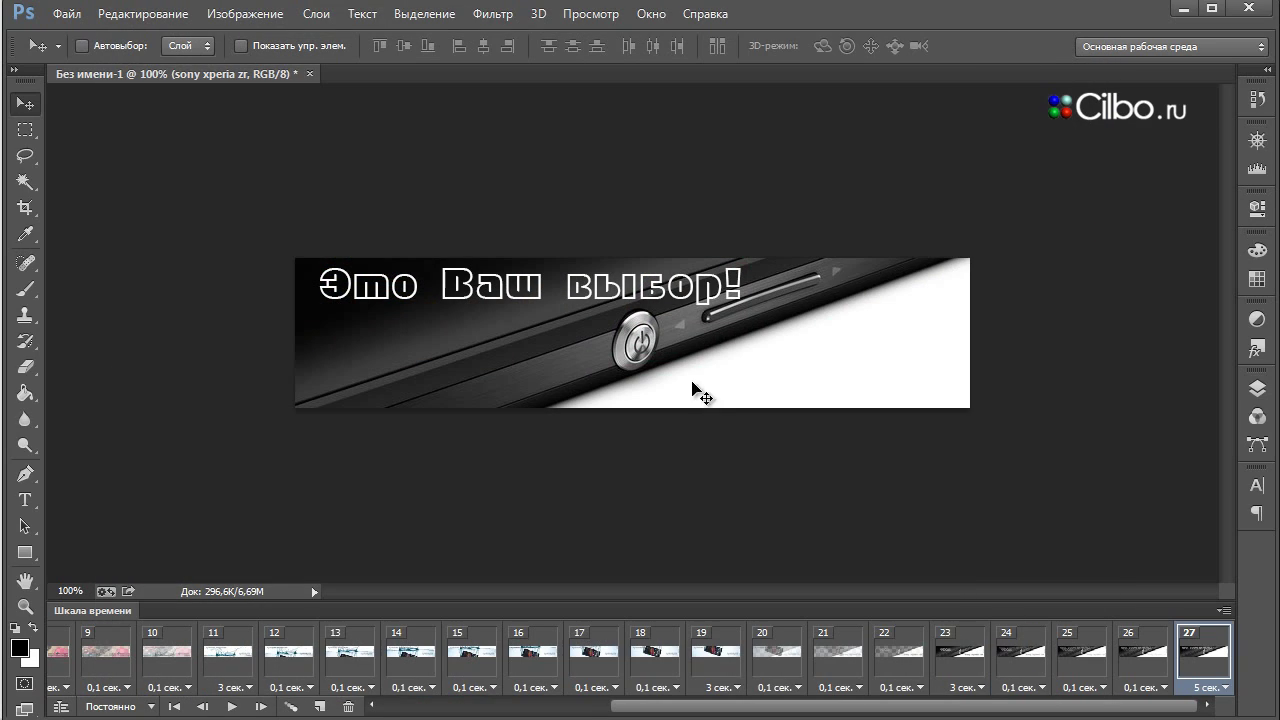
pyautogui.click(1184, 10)
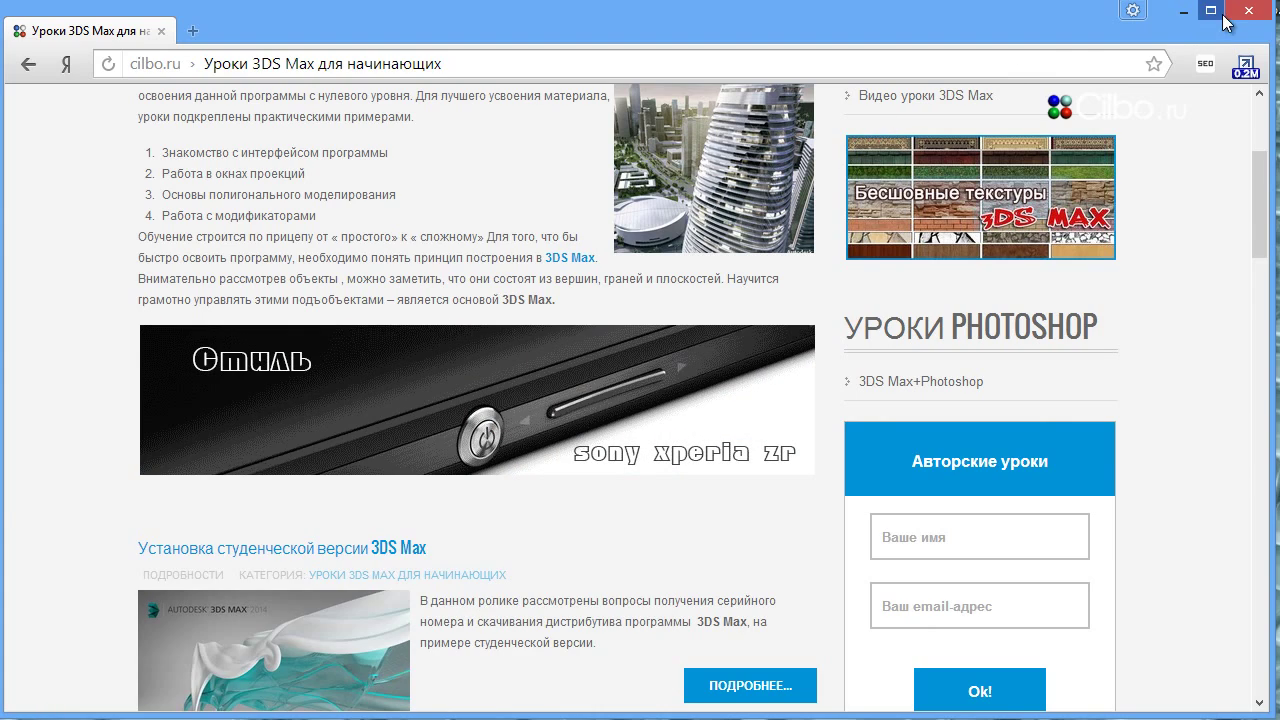
pyautogui.click(1184, 10)
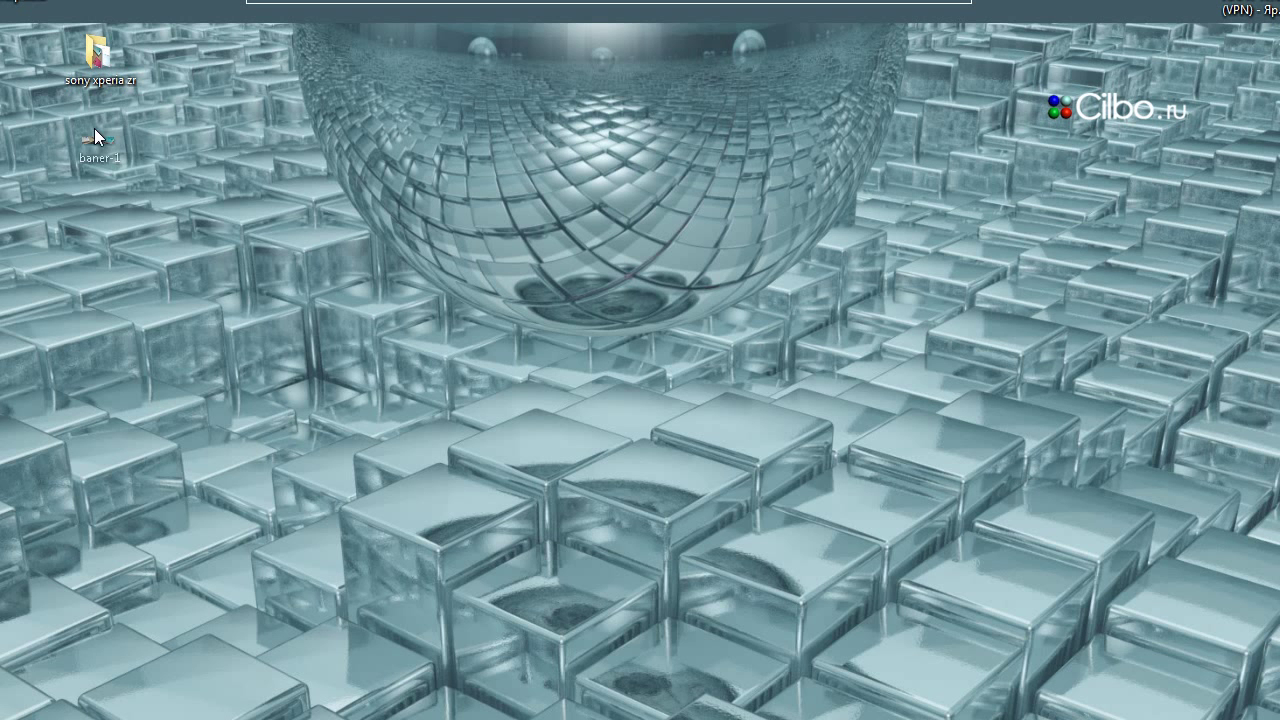
# Open baner-1 from the desktop in Internet Explorer and reposition the browser window
pyautogui.rightClick(95, 141)
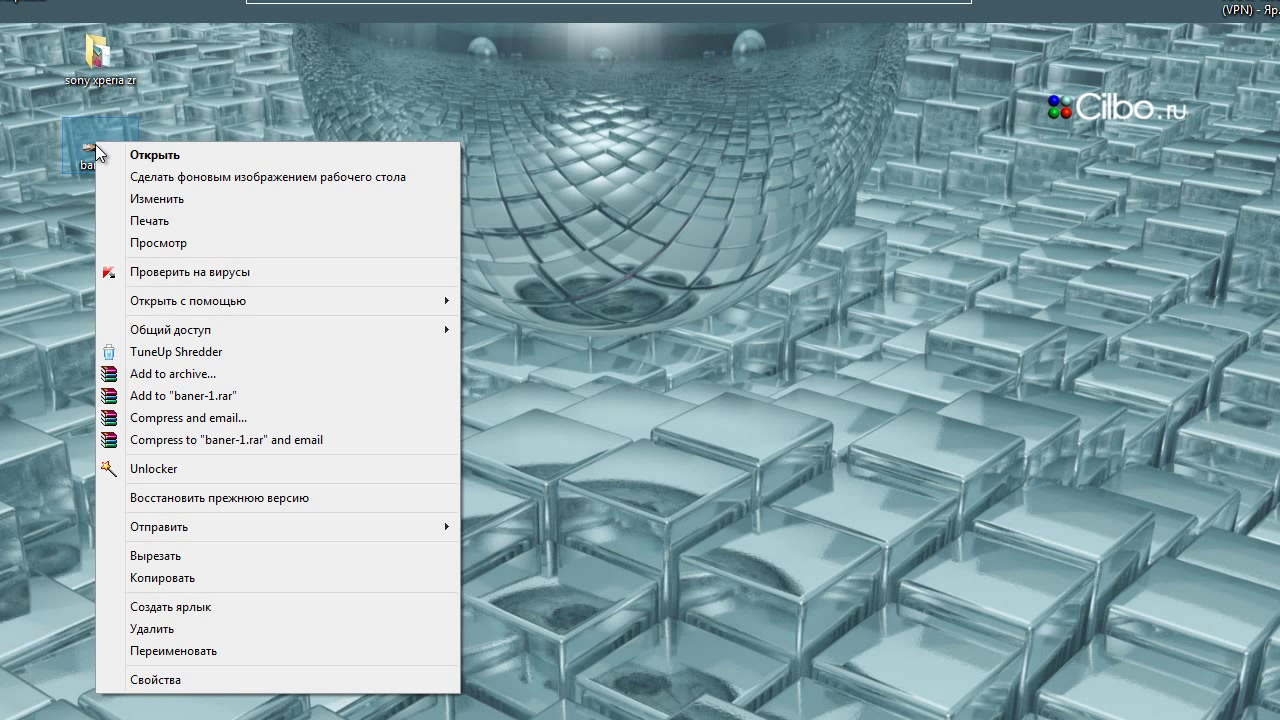
pyautogui.moveTo(188, 300)
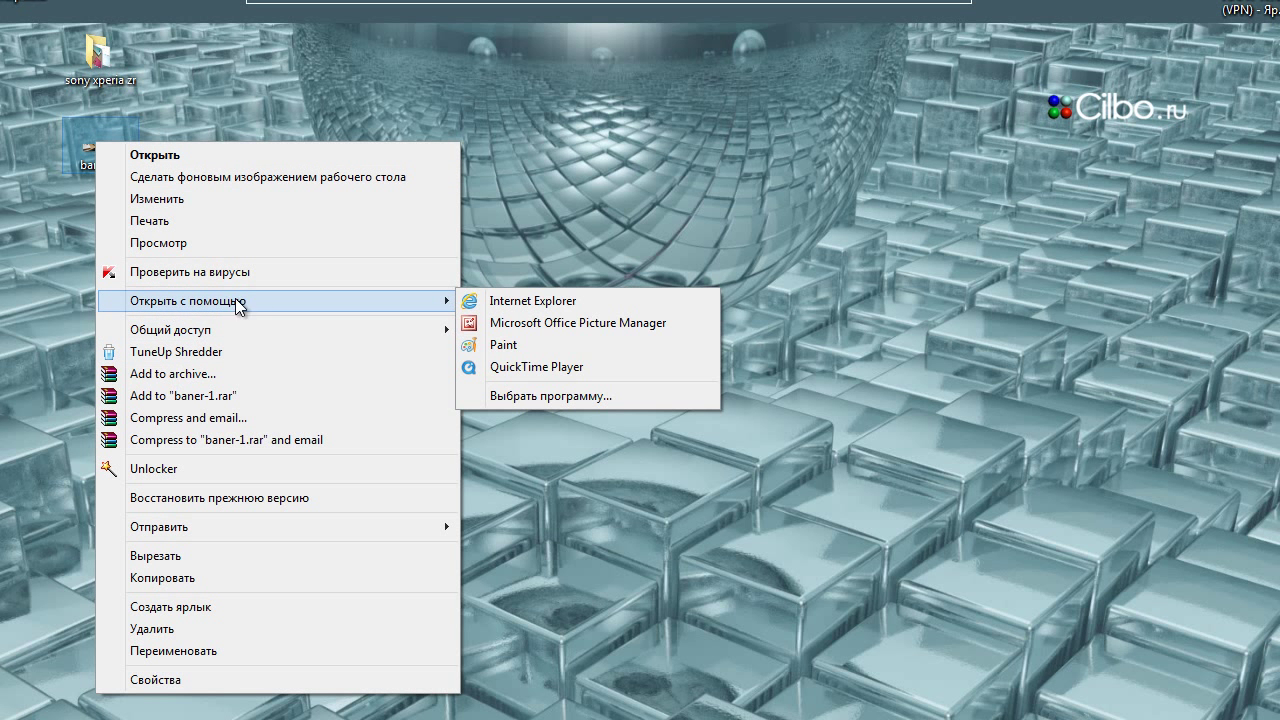
pyautogui.click(516, 304)
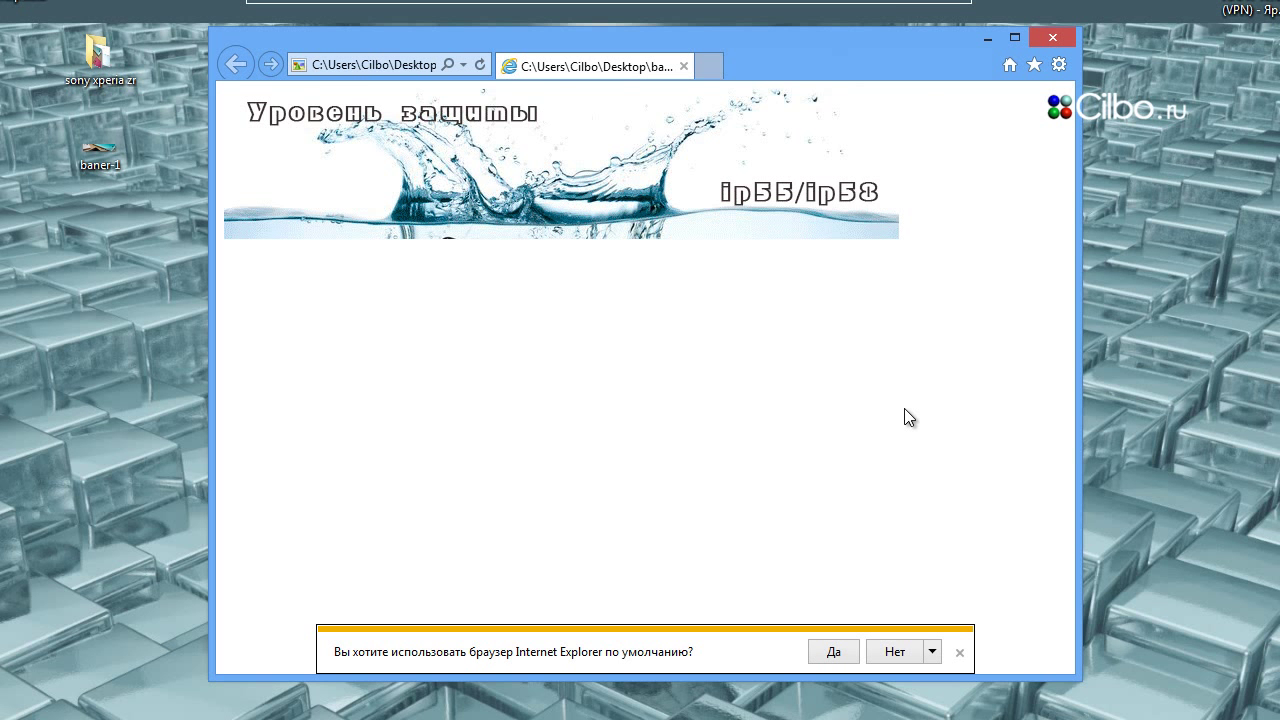
pyautogui.moveTo(847, 65)
pyautogui.mouseDown()
pyautogui.moveTo(901, 136)
pyautogui.moveTo(884, 137)
pyautogui.mouseUp()
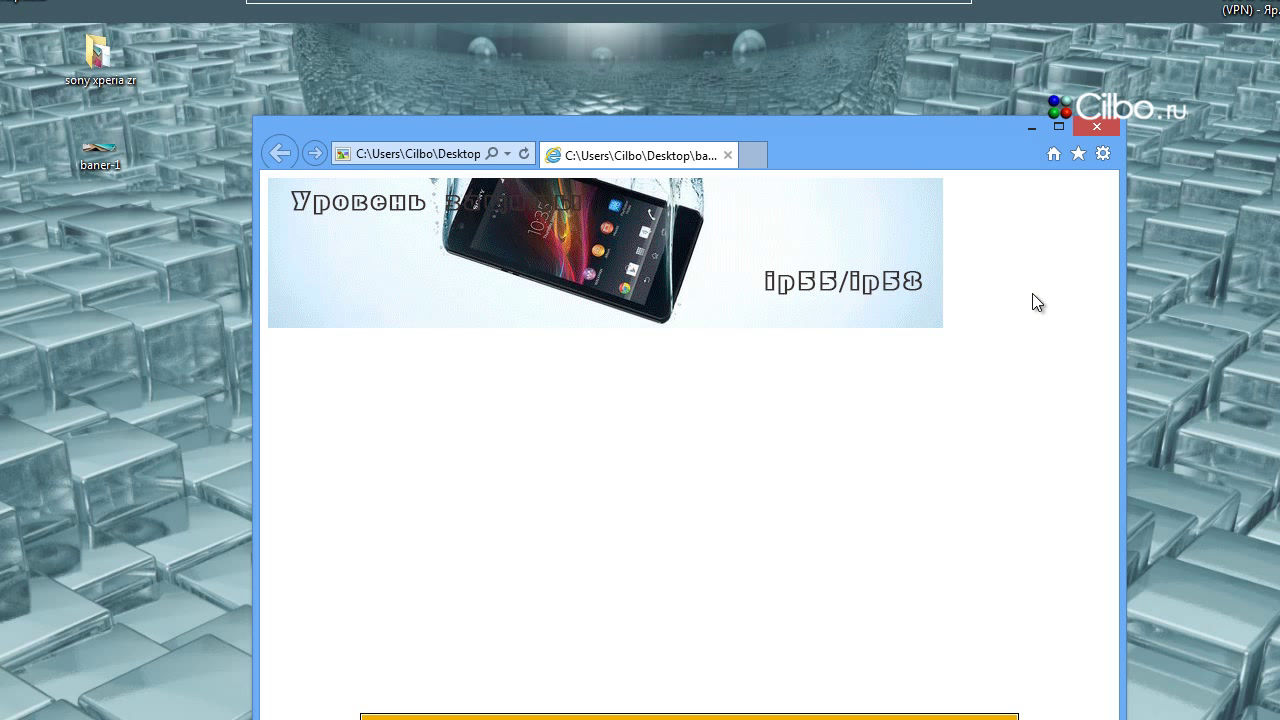